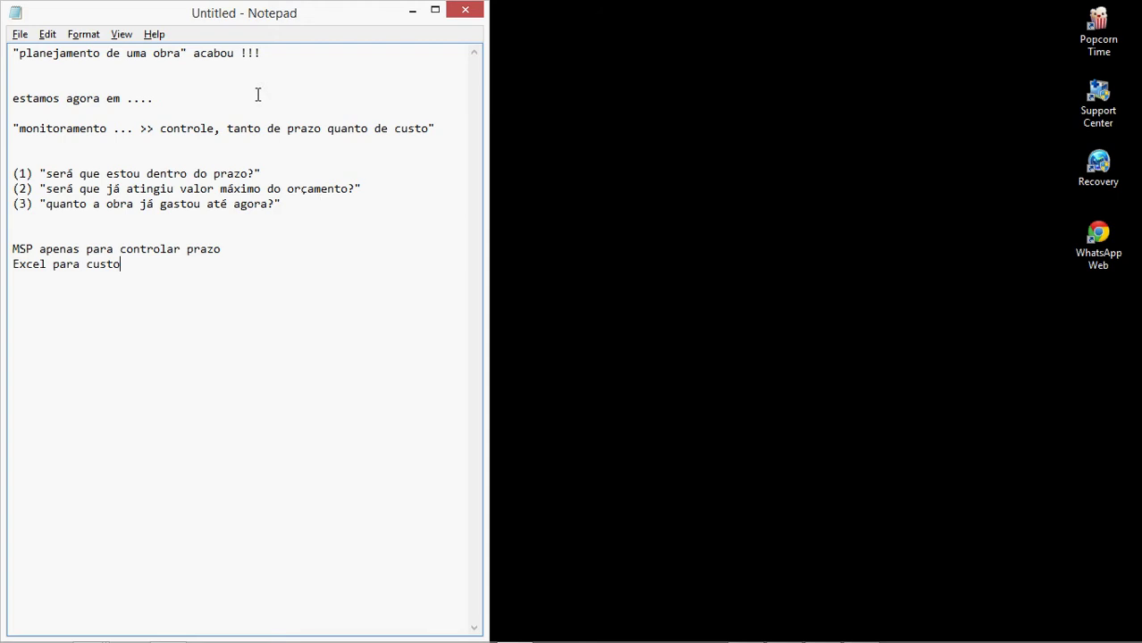
Remove "acabou !!!" from the first note line and delete the "estamos agora em ...." line together with its surrounding blank lines
drag(280, 54, 192, 52)
key(Delete)
drag(165, 101, 9, 100)
key(Delete)
key(BackSpace)
key(BackSpace)
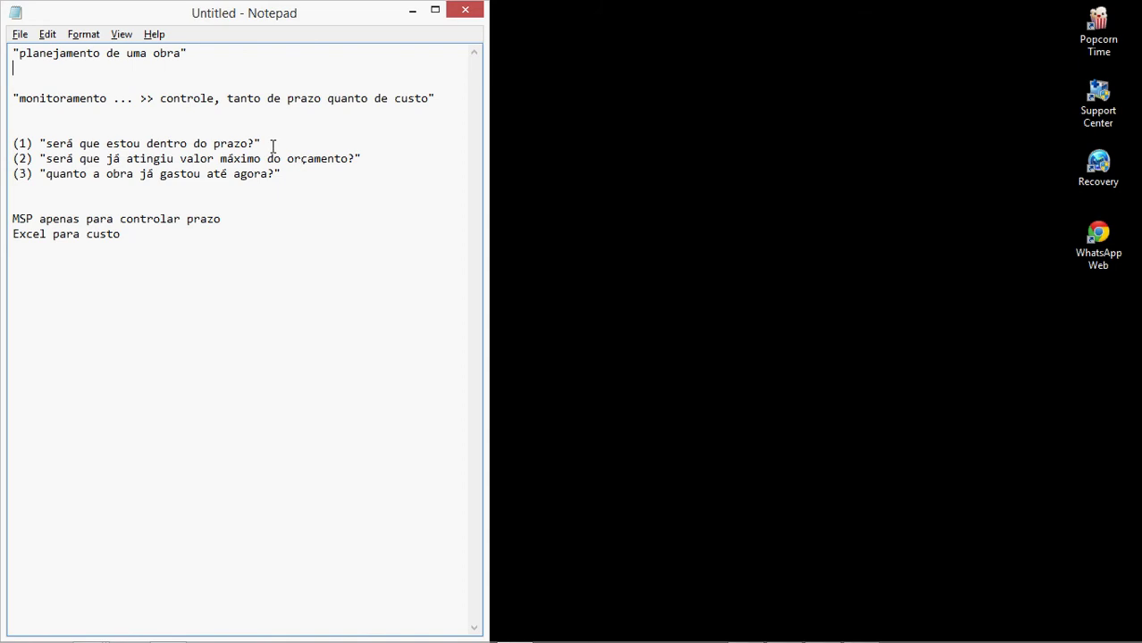
Highlight the three control questions and the MSP/Excel notes in turn, and switch to the guilherme001 schedule in Project
drag(288, 173, 3, 129)
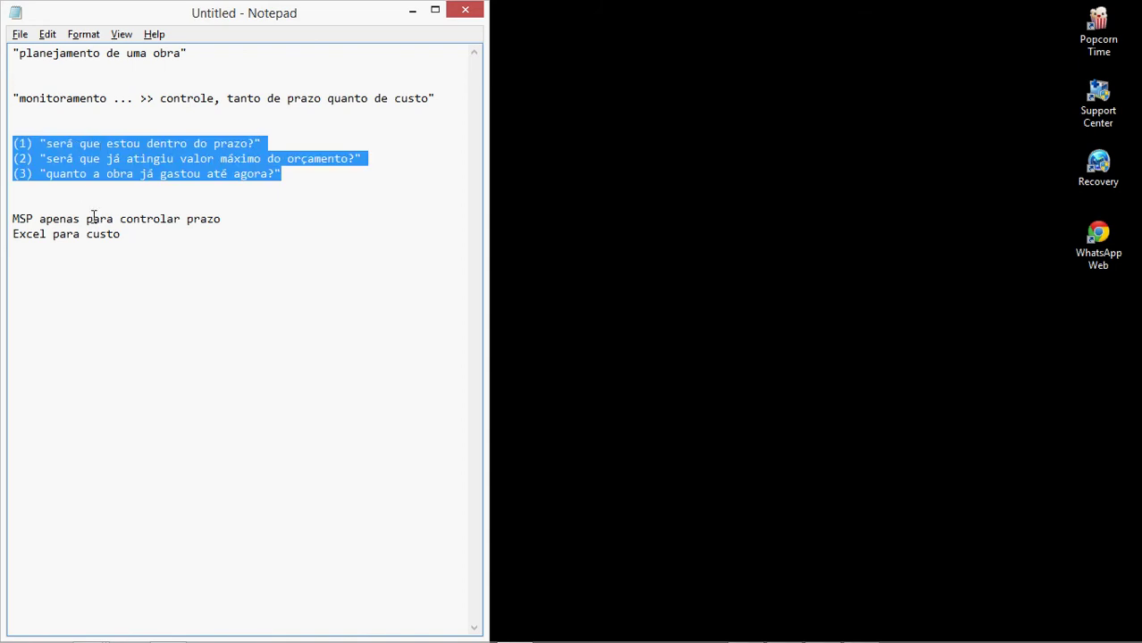
drag(121, 238, 4, 216)
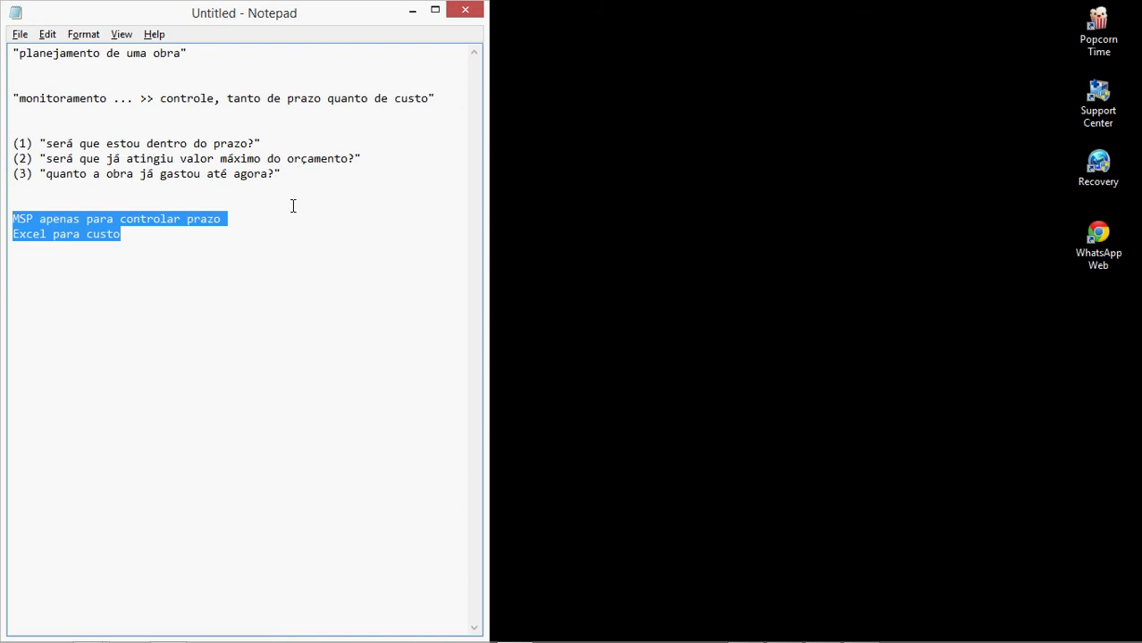
mouse_move(856, 638)
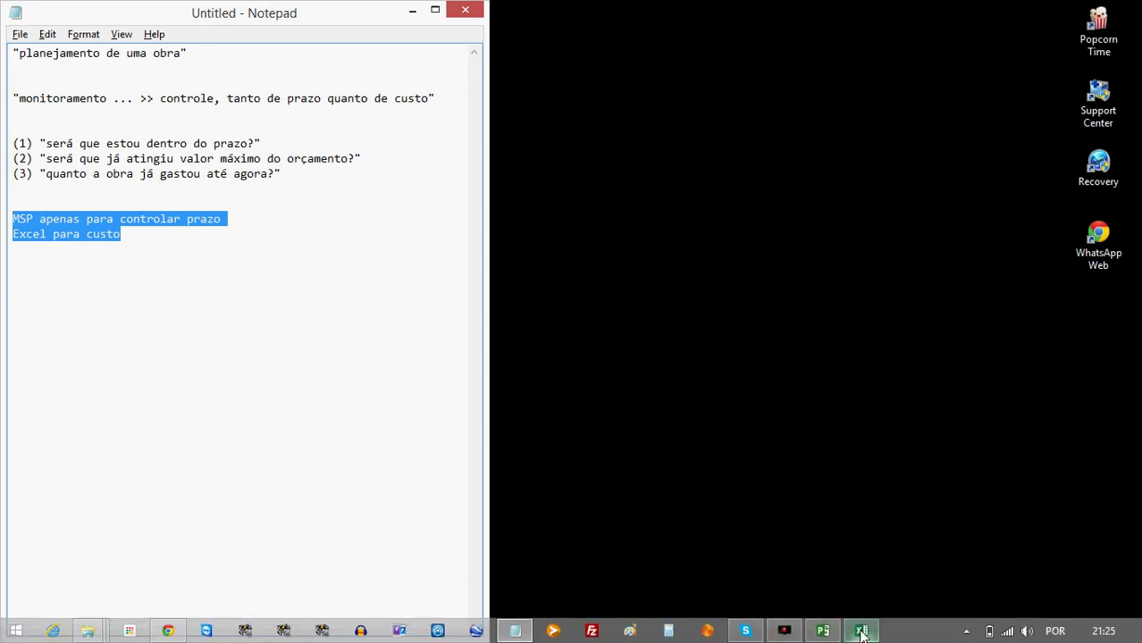
click(823, 631)
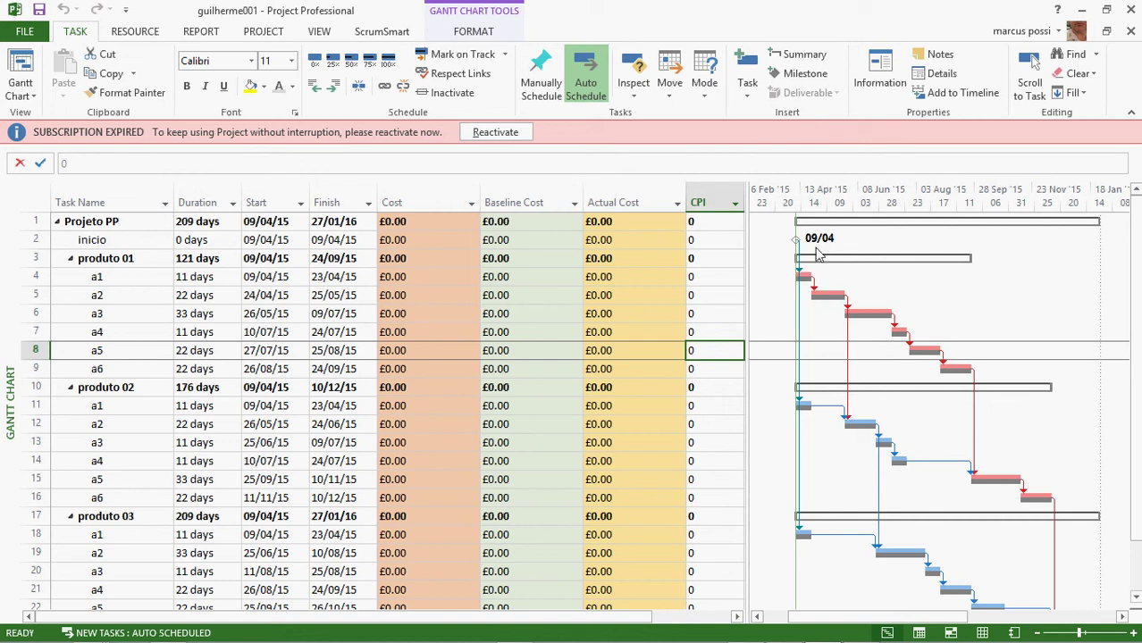
Examine the Task Name and Duration columns and the Projeto PP summary row of the schedule
click(130, 203)
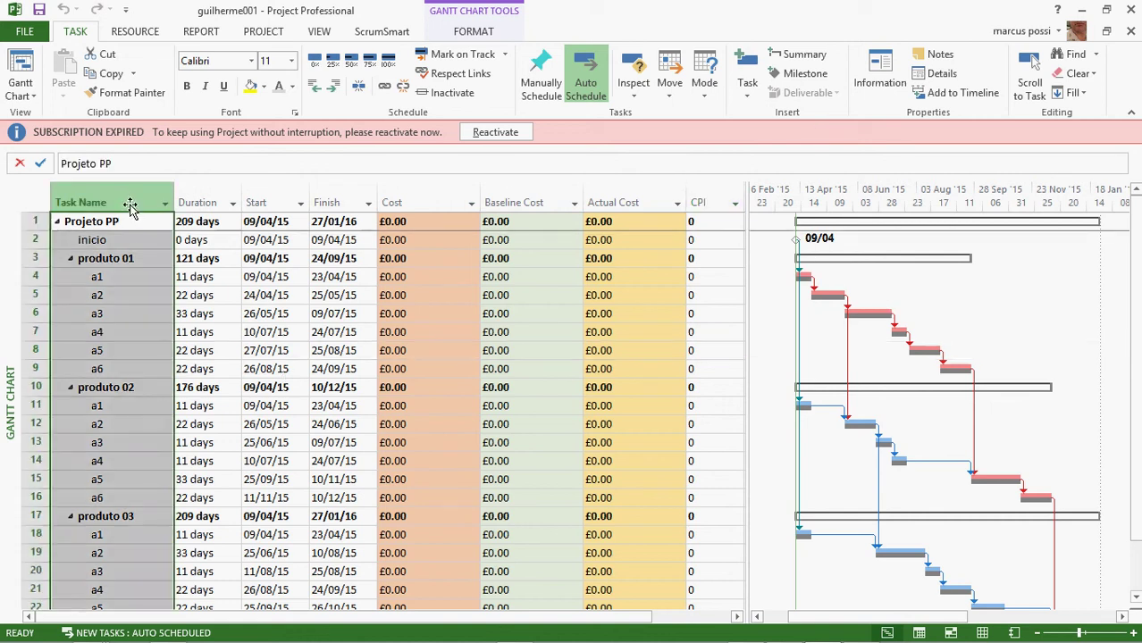
shift+click(202, 200)
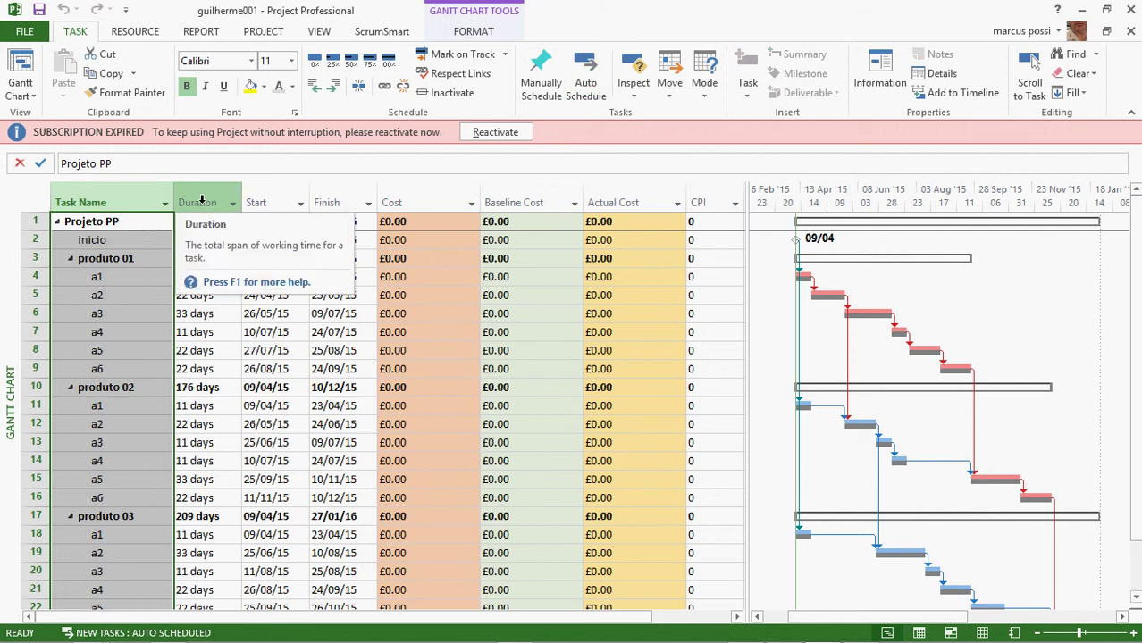
click(197, 405)
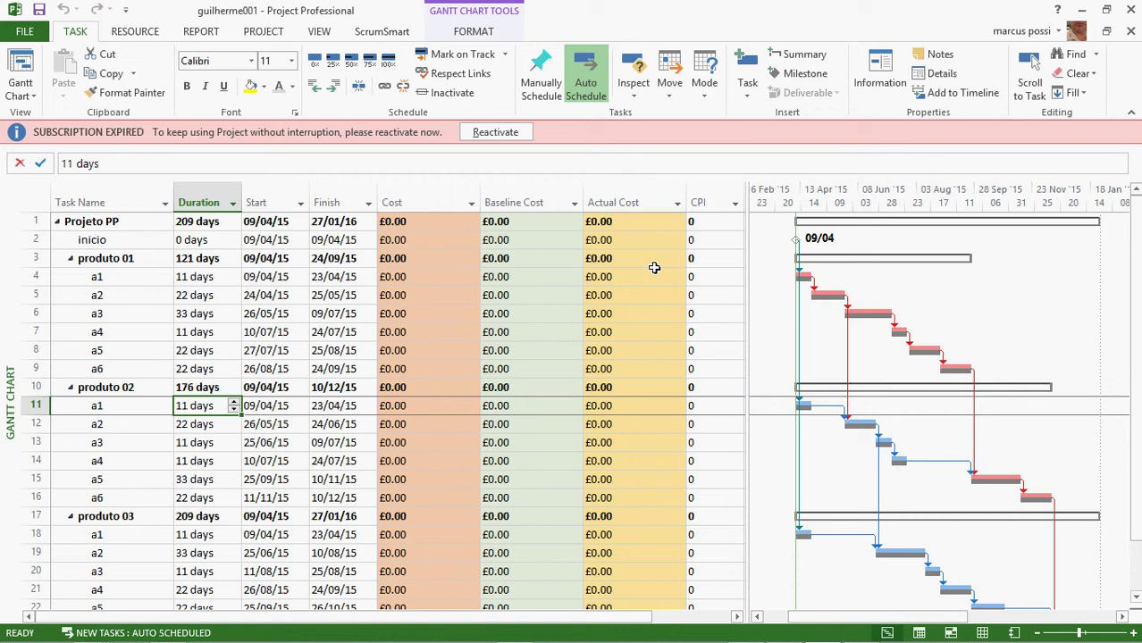
click(148, 224)
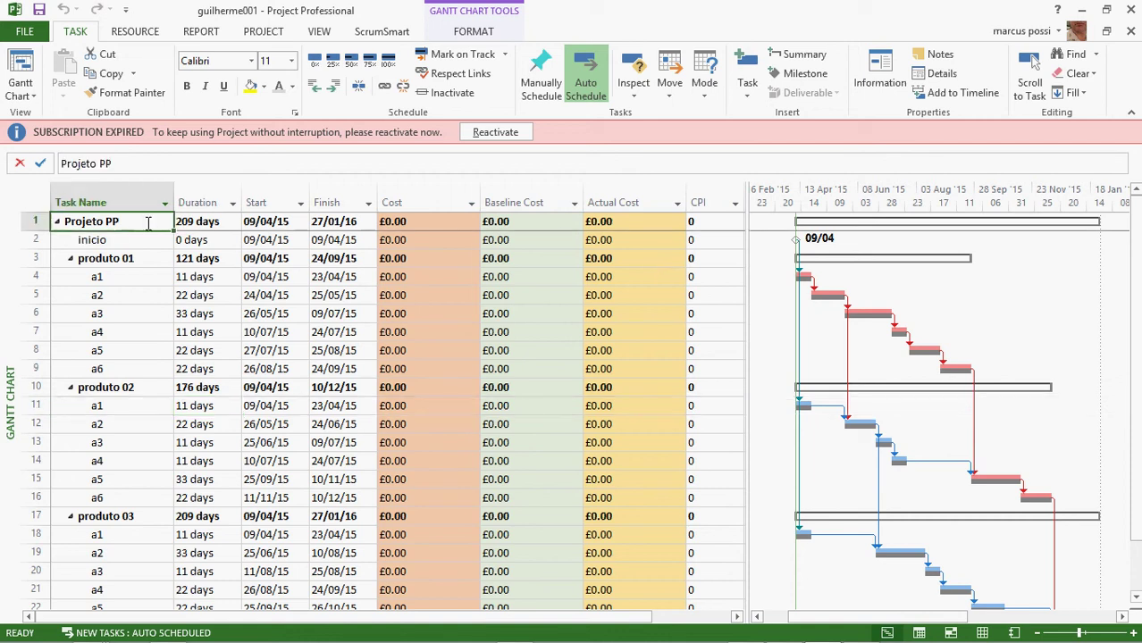
key(ctrl+b)
Switch to the Pasta1 workbook in Excel and change the heading in cell A1 to "Name"
mouse_move(643, 634)
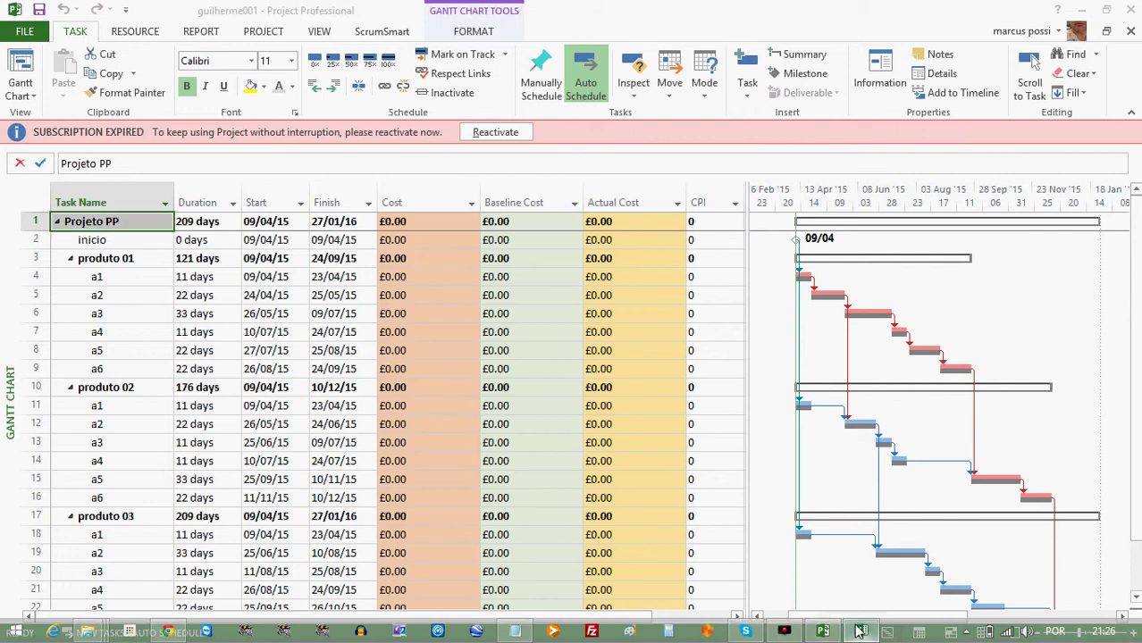
click(860, 632)
double_click(738, 75)
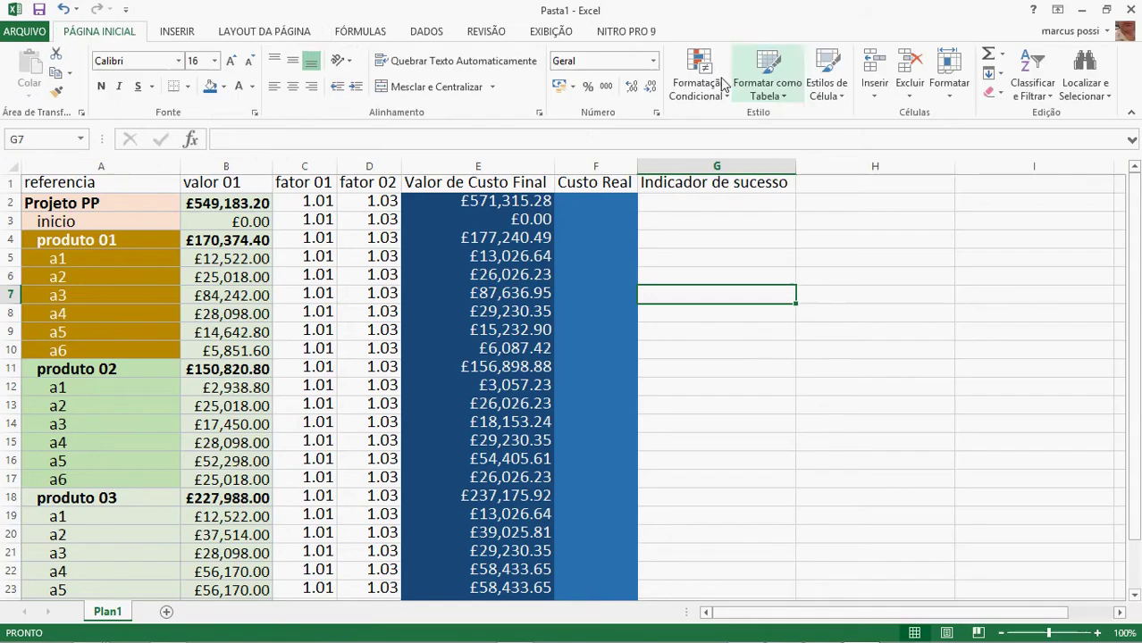
click(791, 318)
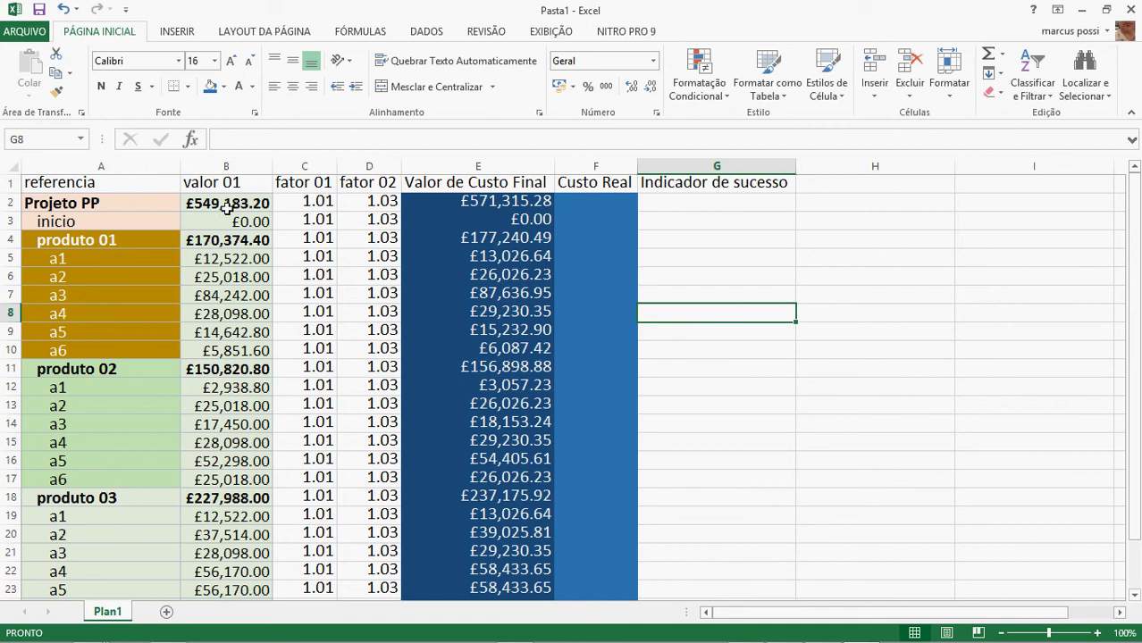
click(146, 185)
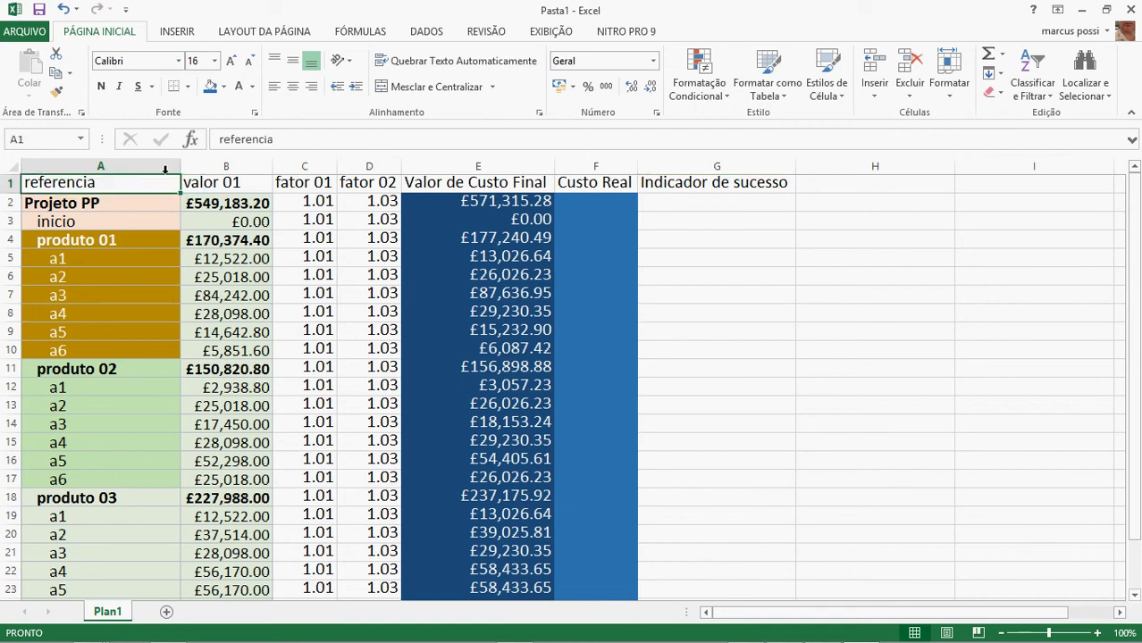
text(Name)
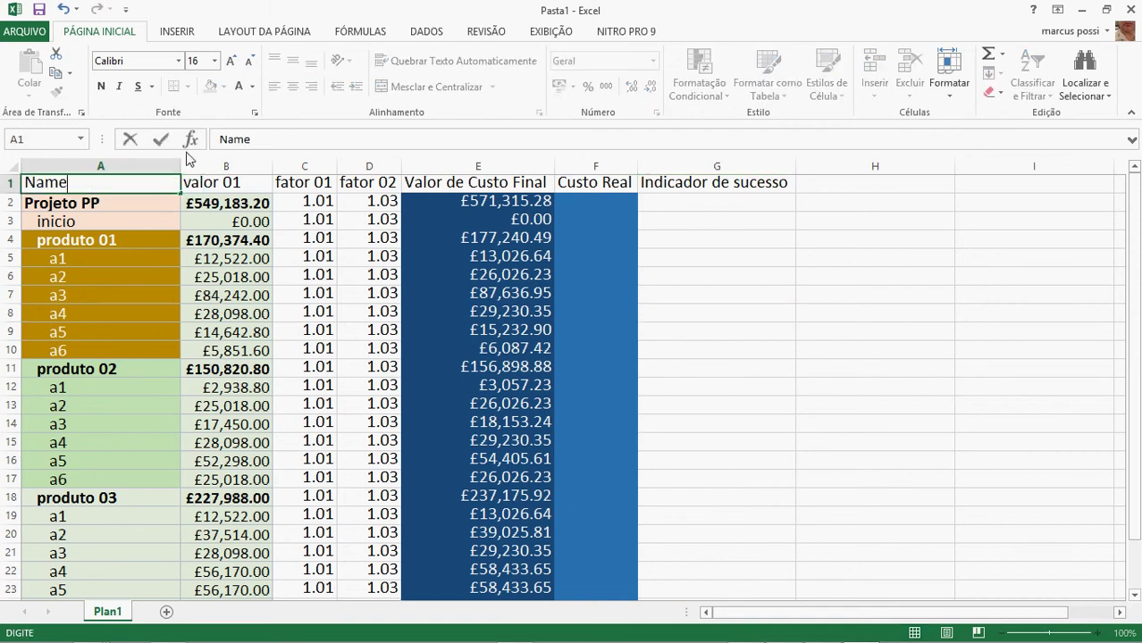
click(171, 219)
Make heading row 1 about three times taller and top-align the headings in A1:G1
drag(16, 190, 18, 224)
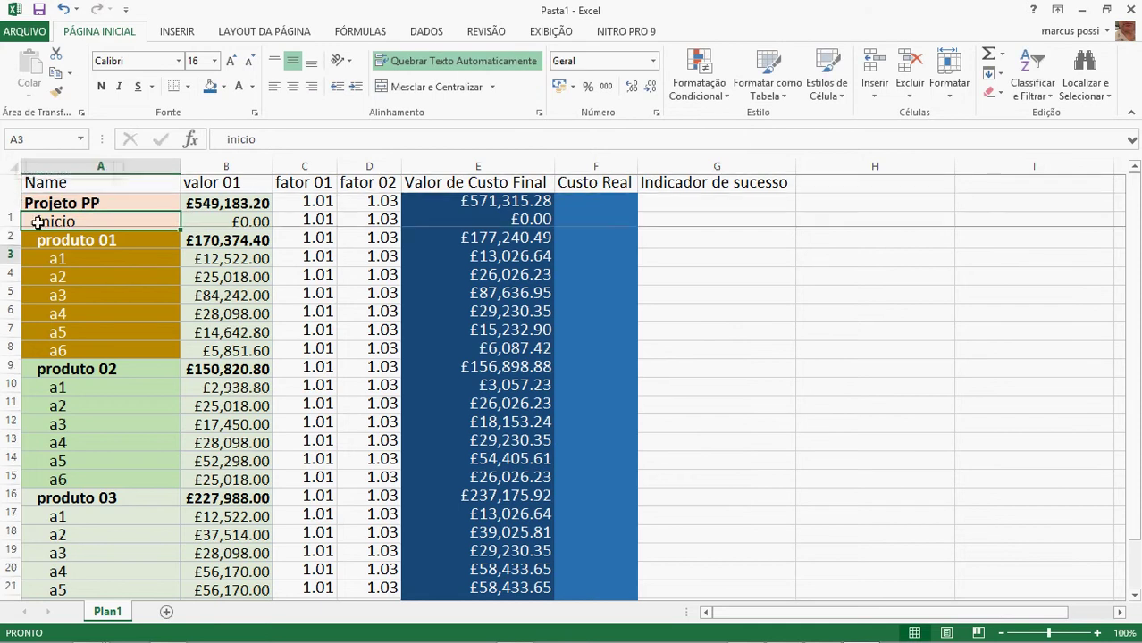
click(876, 288)
click(105, 196)
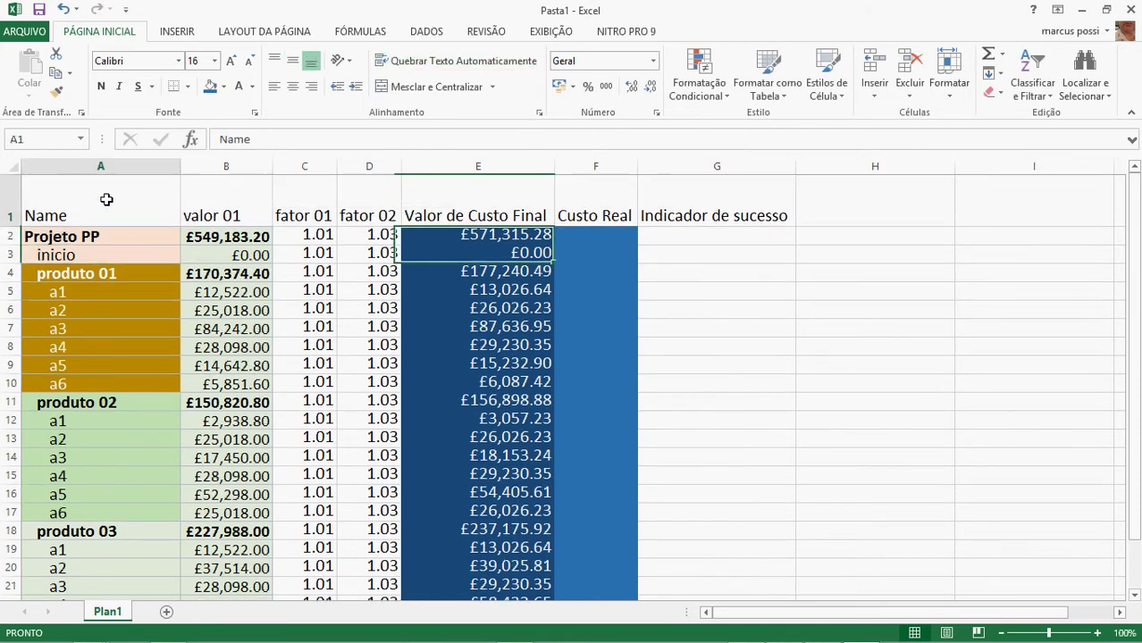
drag(717, 215, 29, 210)
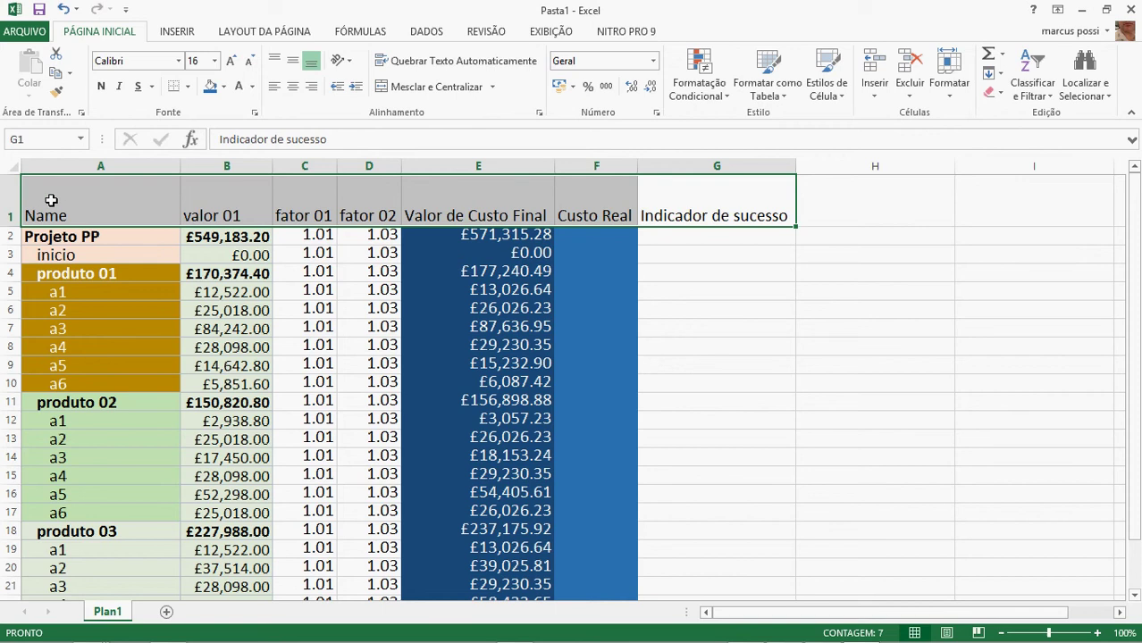
click(275, 60)
click(743, 344)
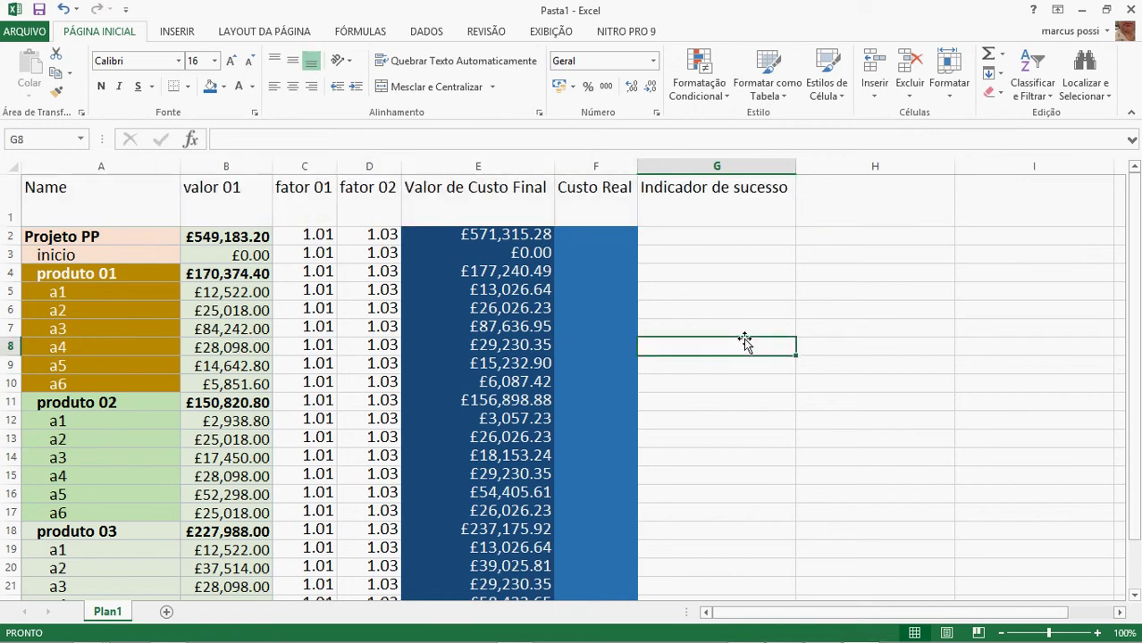
Apply a thick outside border around the headings in A1:G1
drag(717, 203, 26, 204)
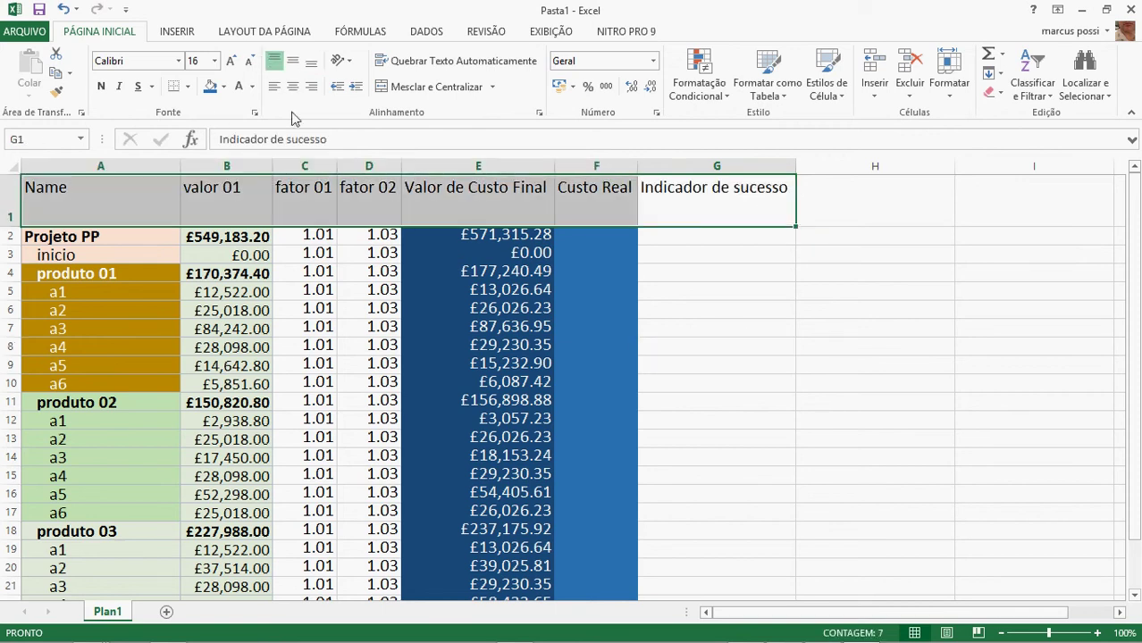
click(189, 92)
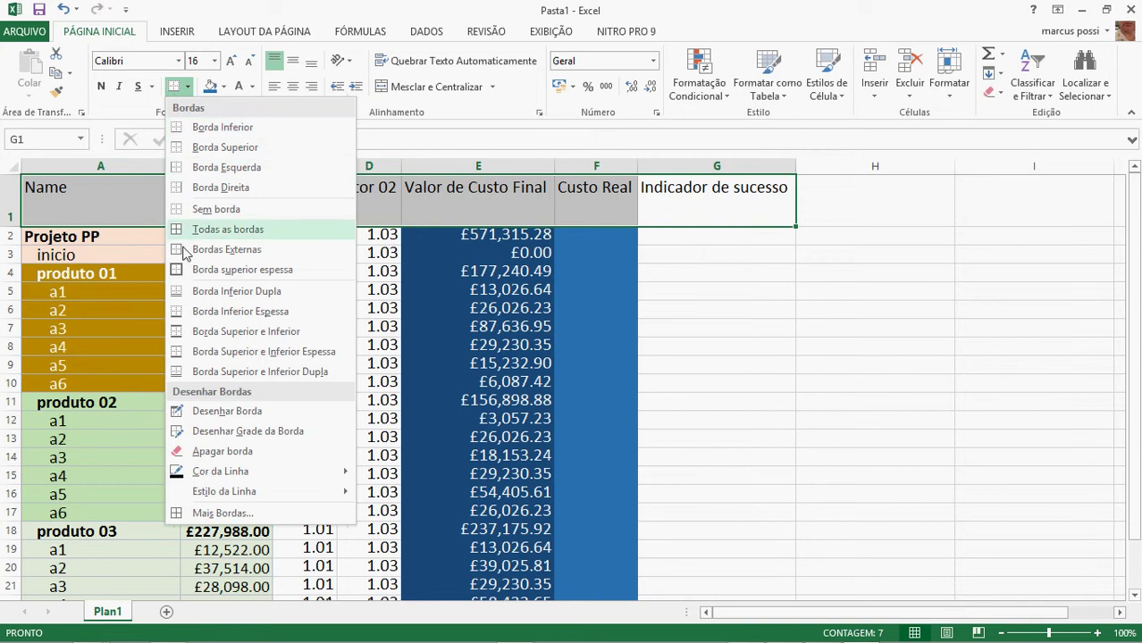
click(266, 227)
click(768, 295)
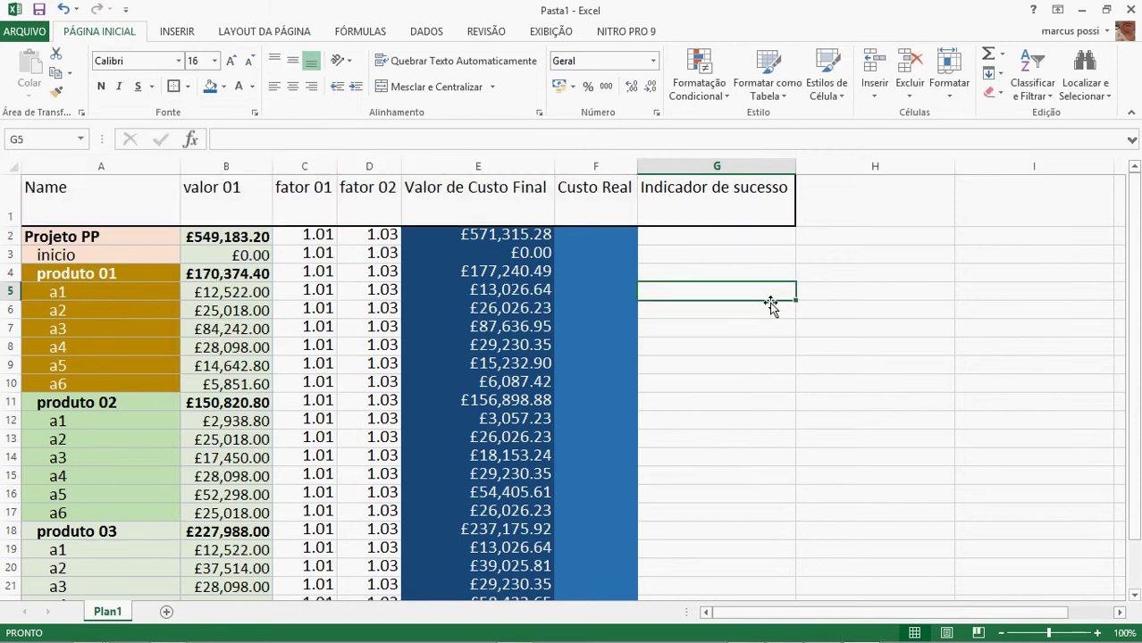
Copy the Valor de Custo Final cells E2:E25 and switch back to the schedule in Project
scroll(782, 375, down, 1)
scroll(787, 366, up, 1)
click(212, 237)
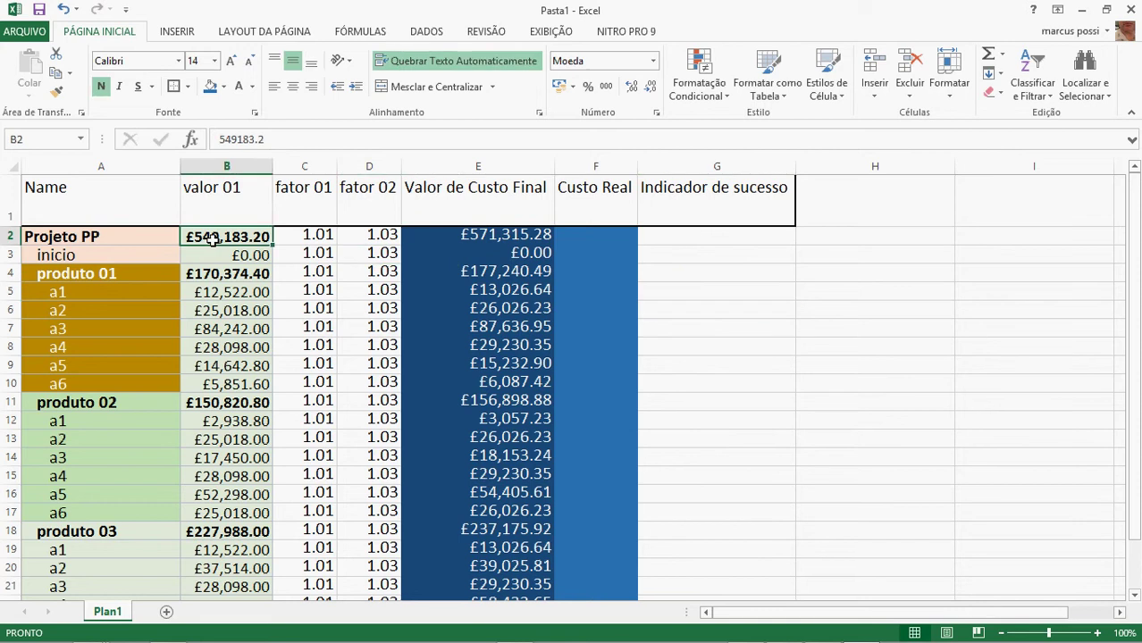
click(303, 204)
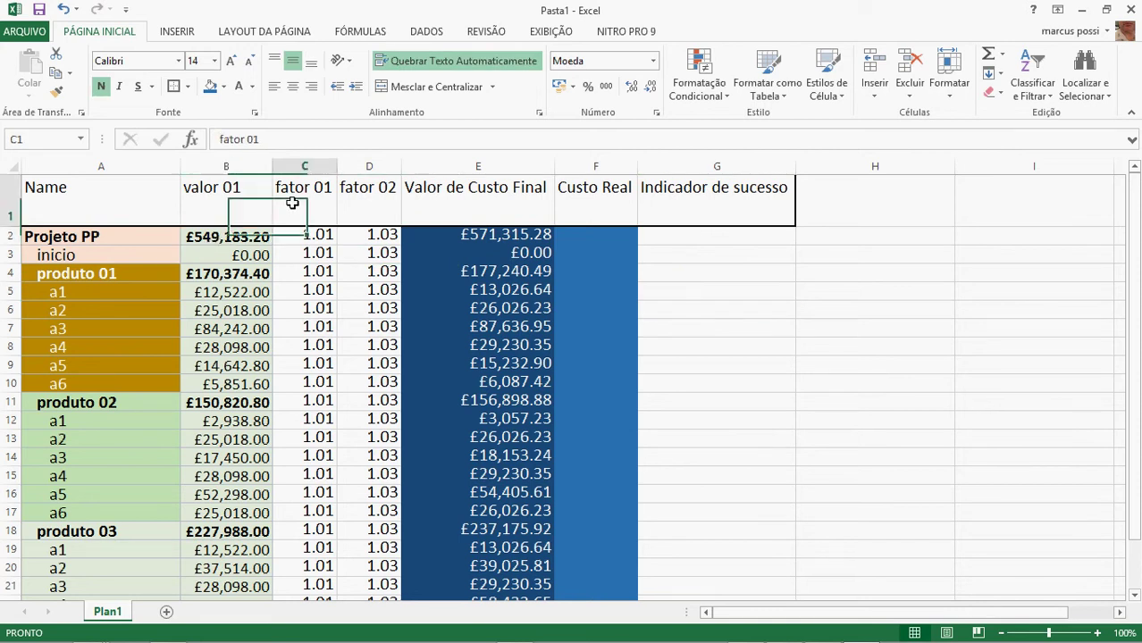
click(373, 197)
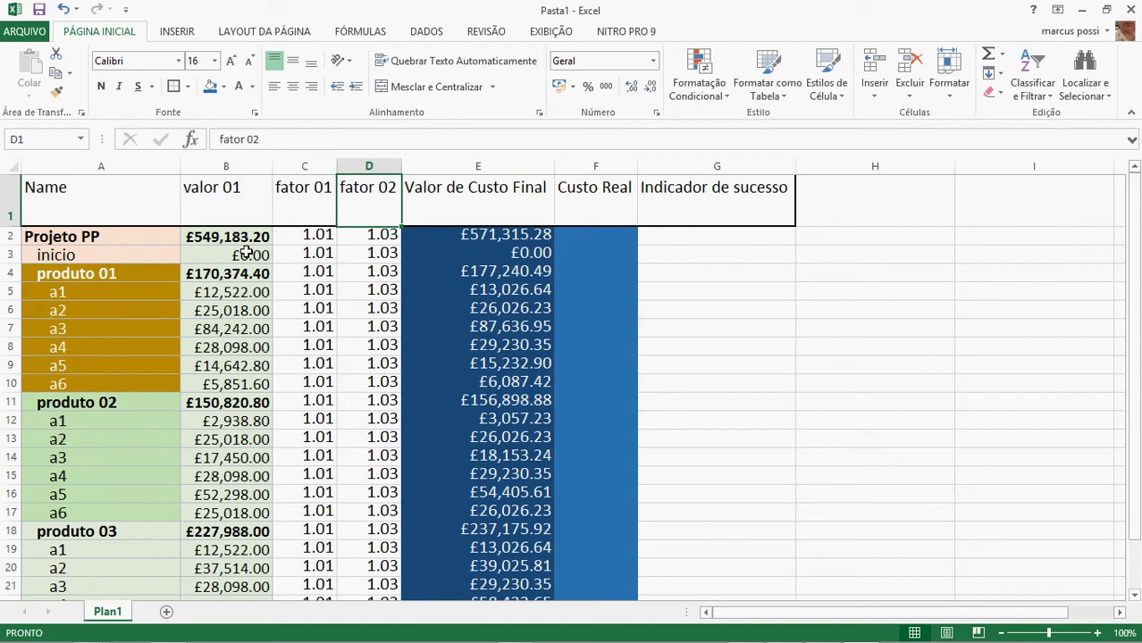
click(514, 235)
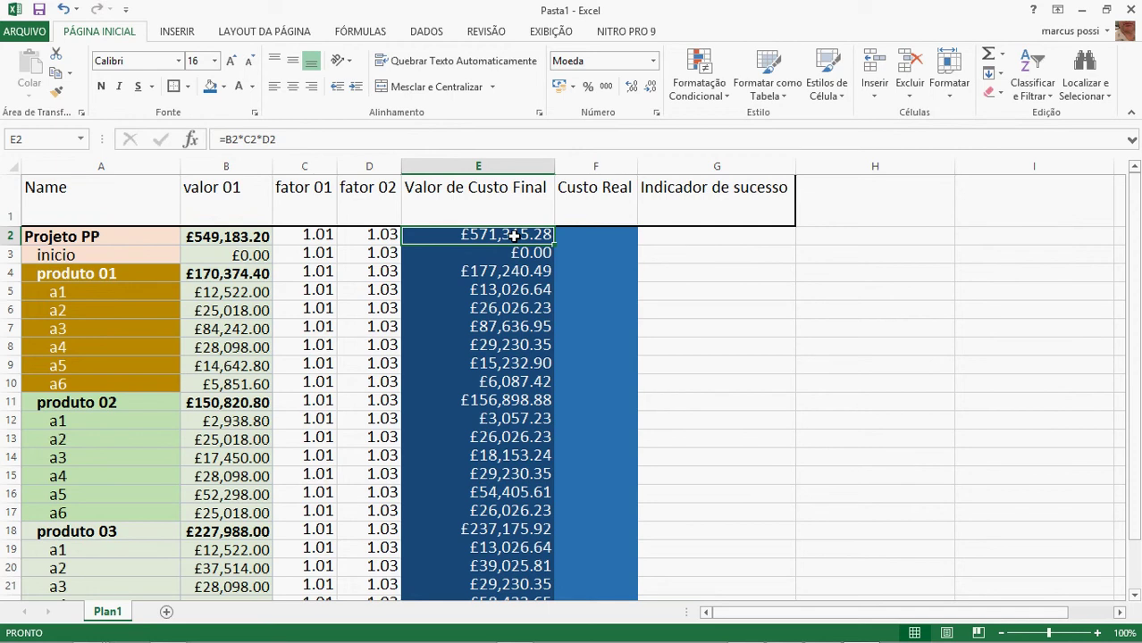
mouse_move(513, 235)
mouse_down()
mouse_move(514, 599)
mouse_move(514, 534)
mouse_up()
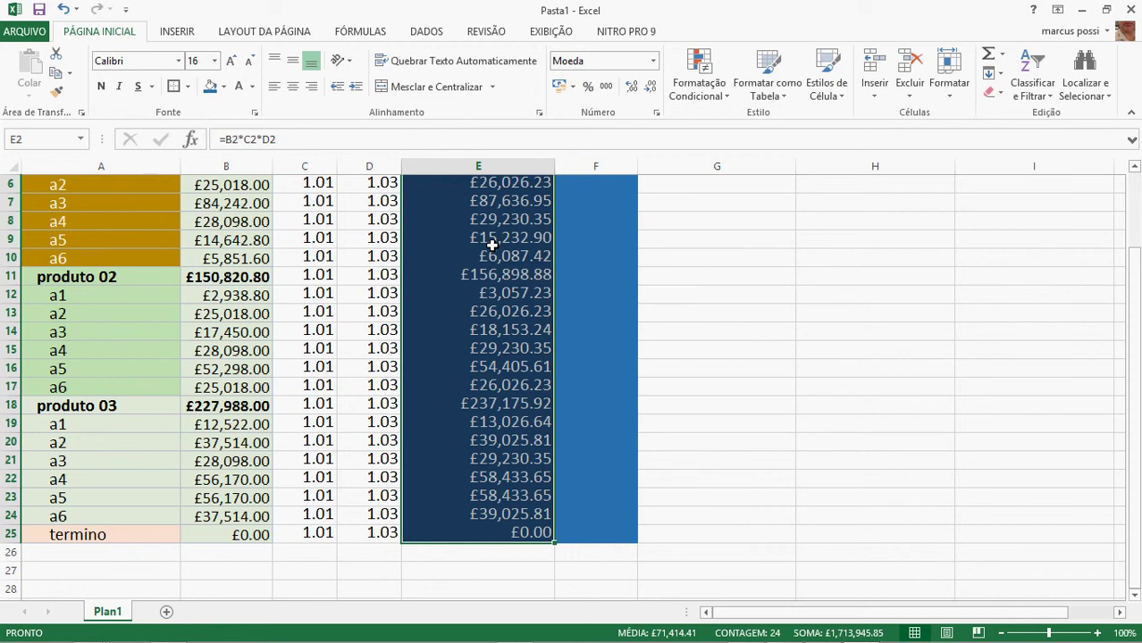
right_click(491, 247)
click(529, 276)
scroll(537, 284, up, 2)
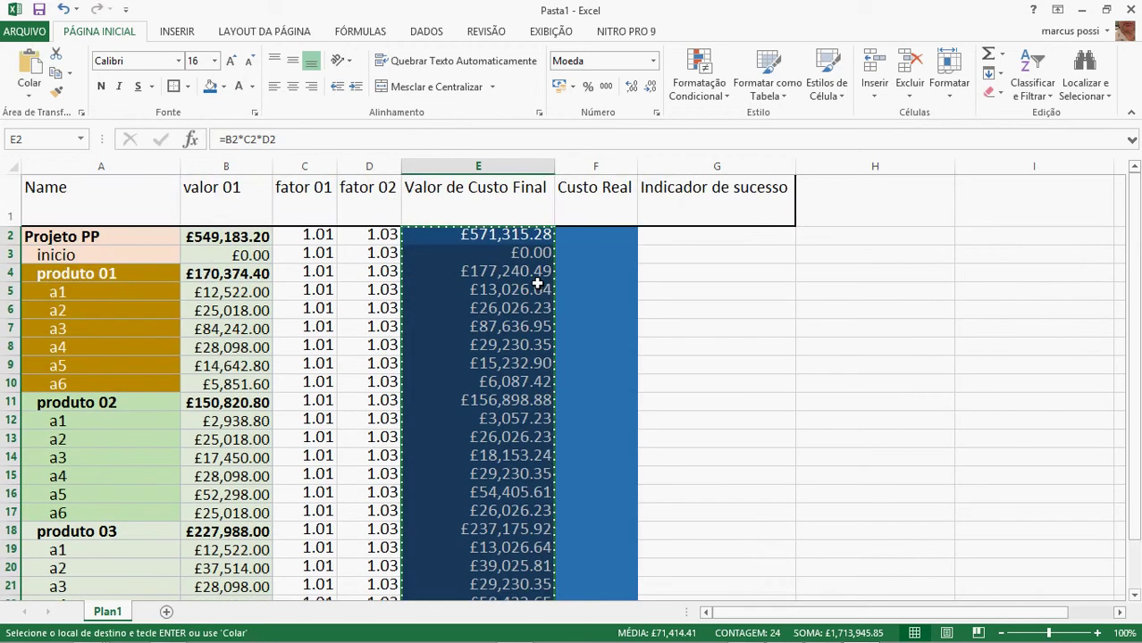
key(alt+Tab)
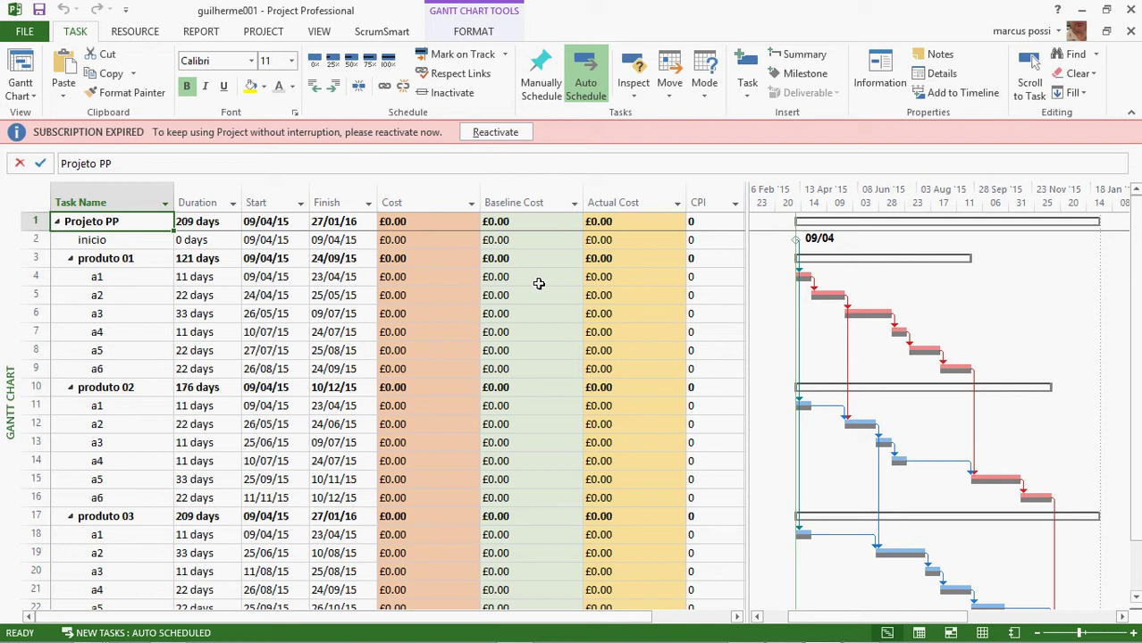
Try to paste the copied costs at the Projeto PP Baseline Cost cell as a linked Excel workbook object, and delete the pasted object
click(520, 220)
right_click(520, 220)
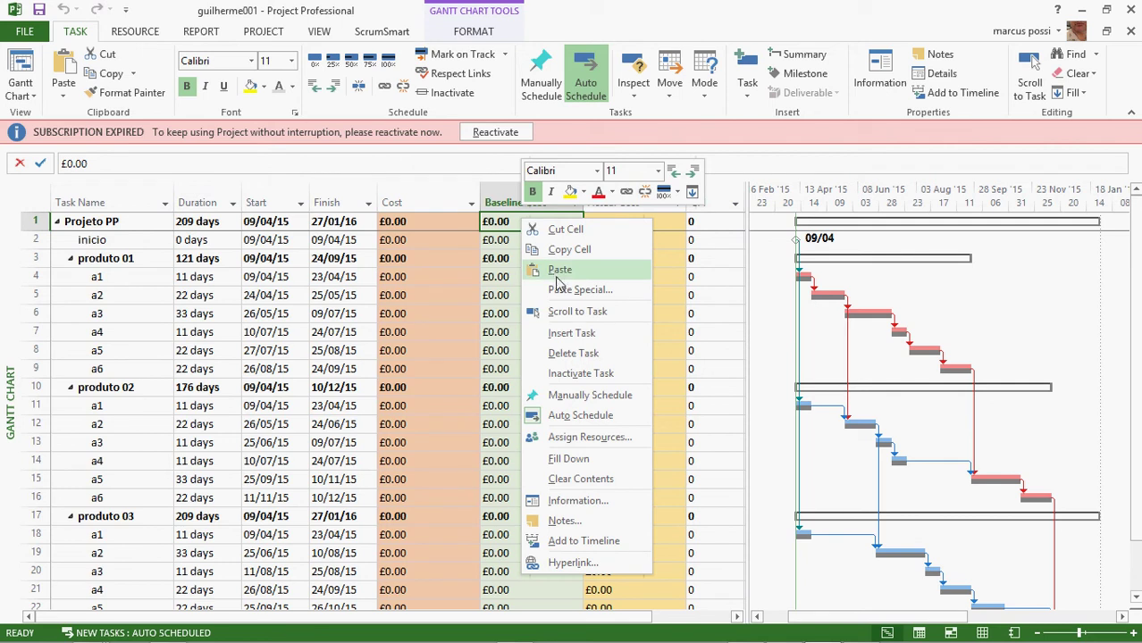
click(557, 285)
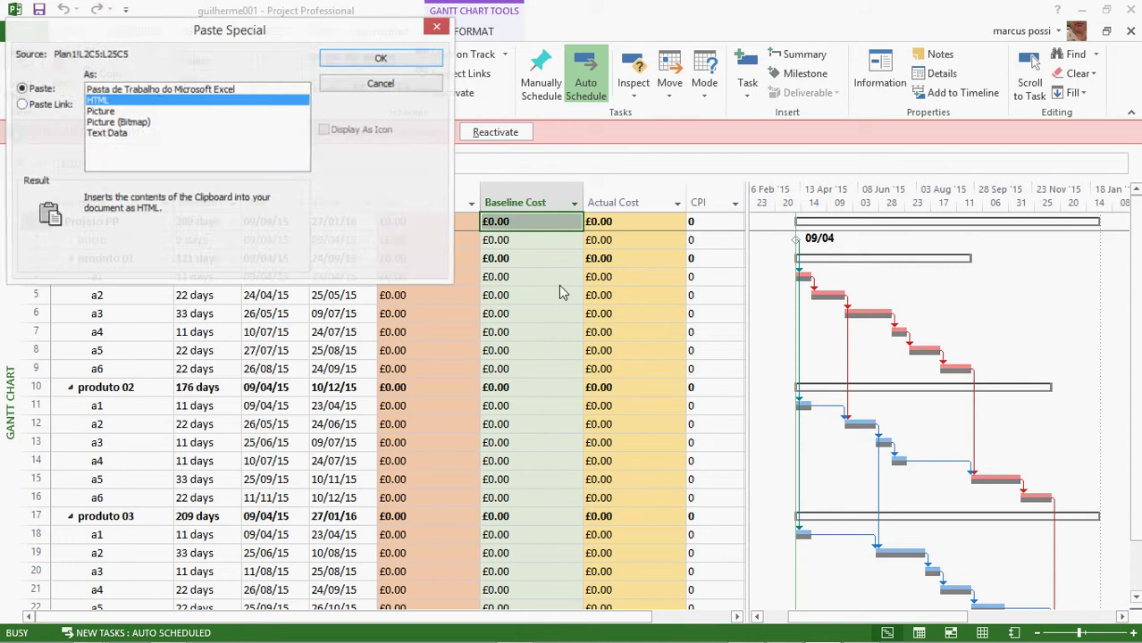
click(39, 108)
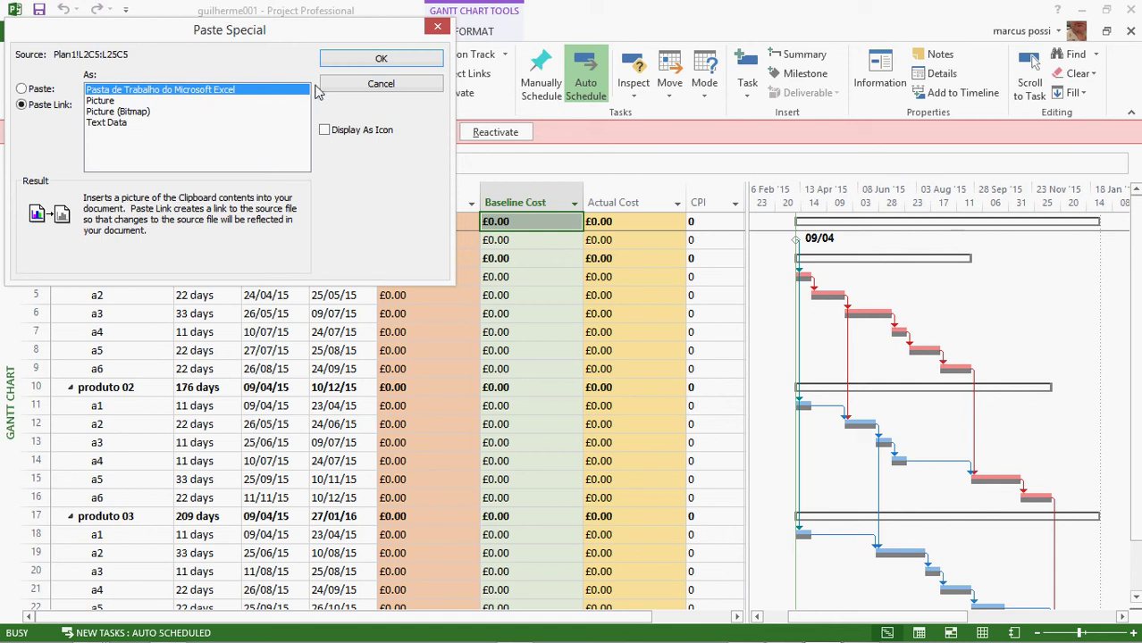
click(381, 58)
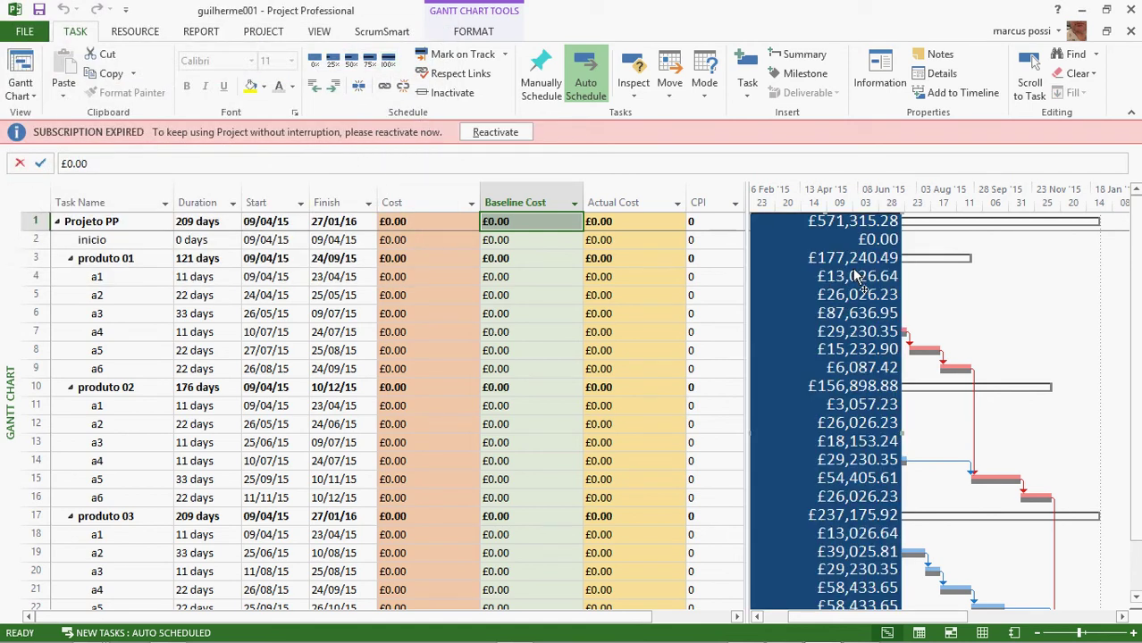
key(Delete)
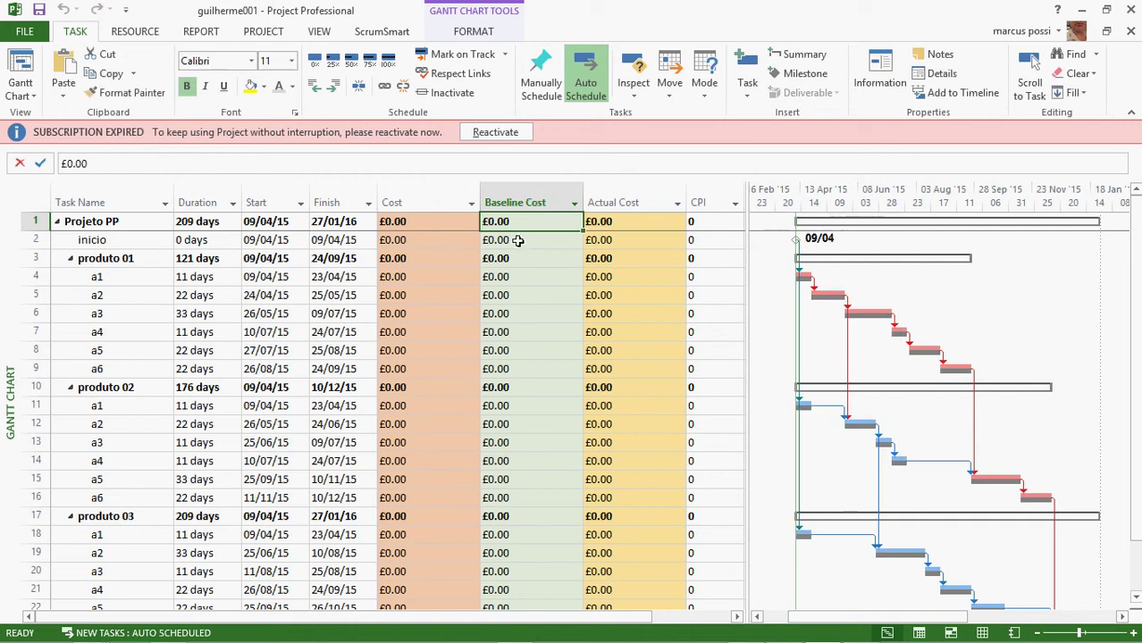
Paste the copied costs as linked text data into the Baseline Cost column, starting at the Projeto PP row
right_click(550, 222)
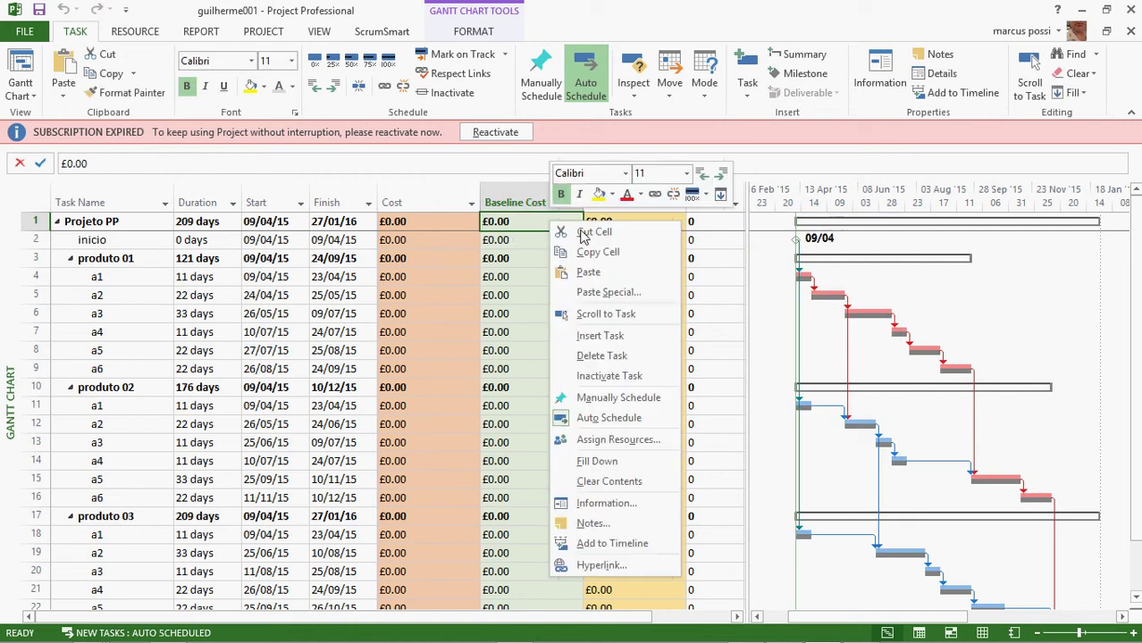
click(619, 292)
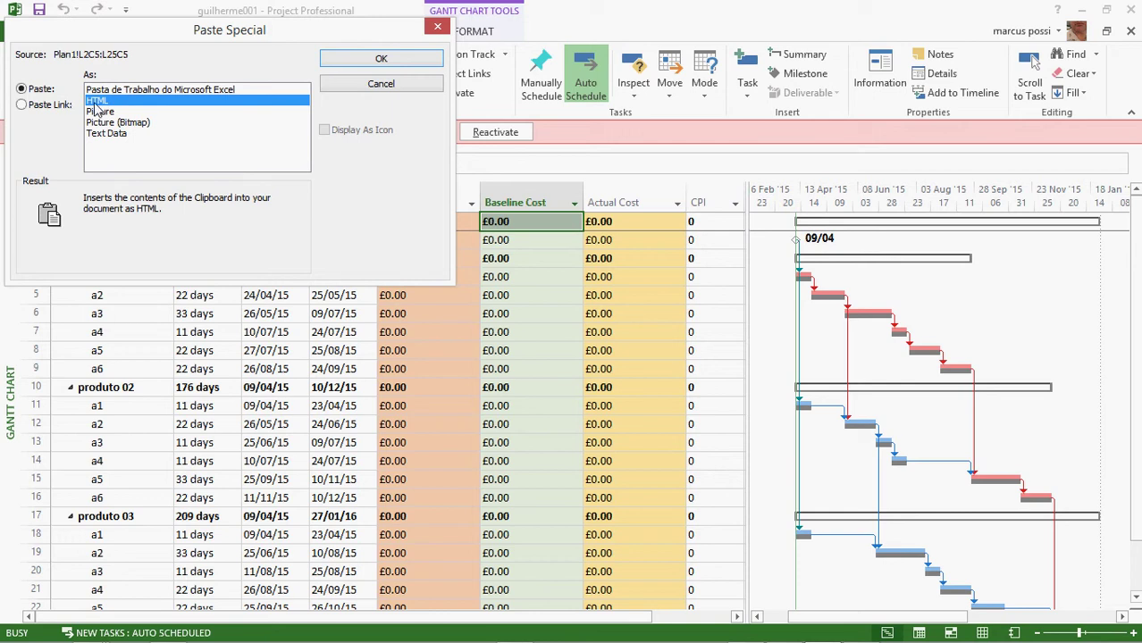
click(45, 105)
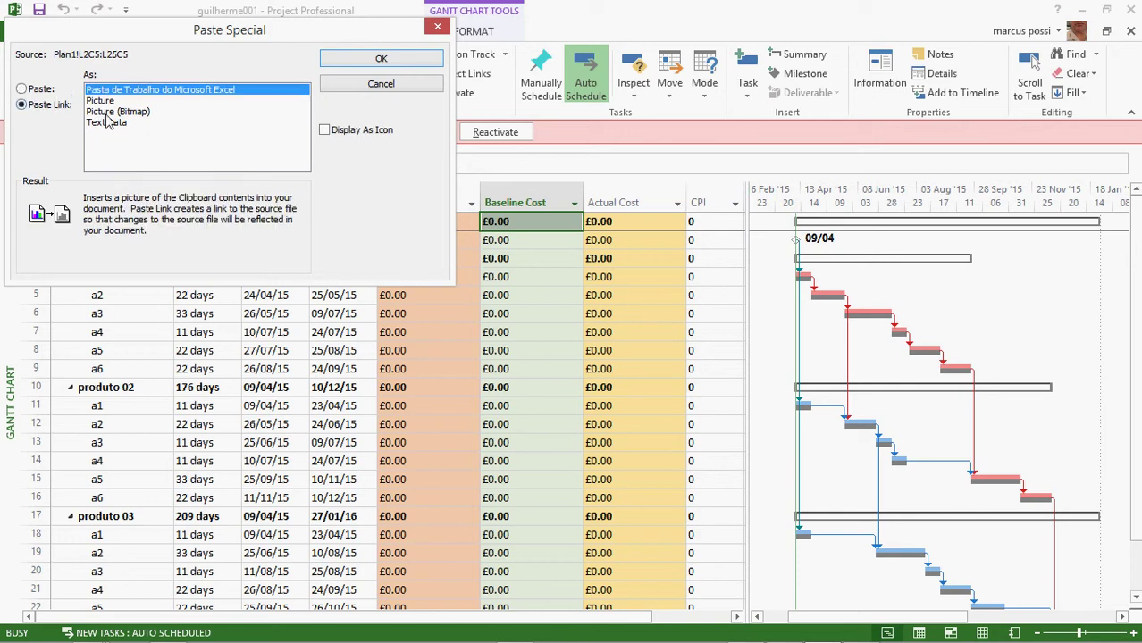
click(106, 122)
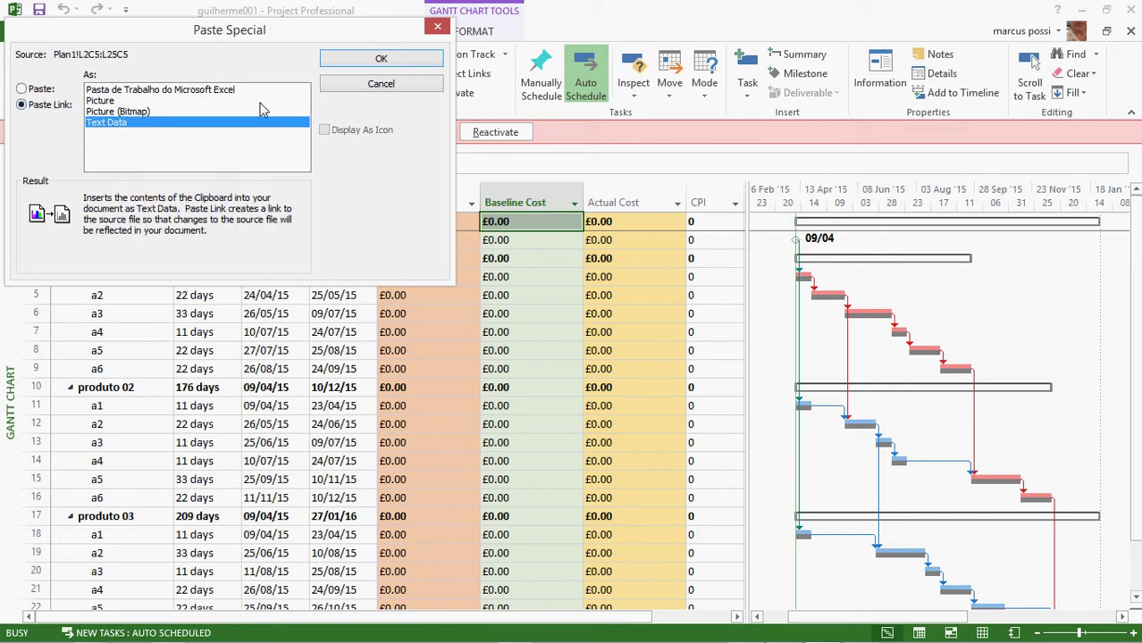
click(381, 58)
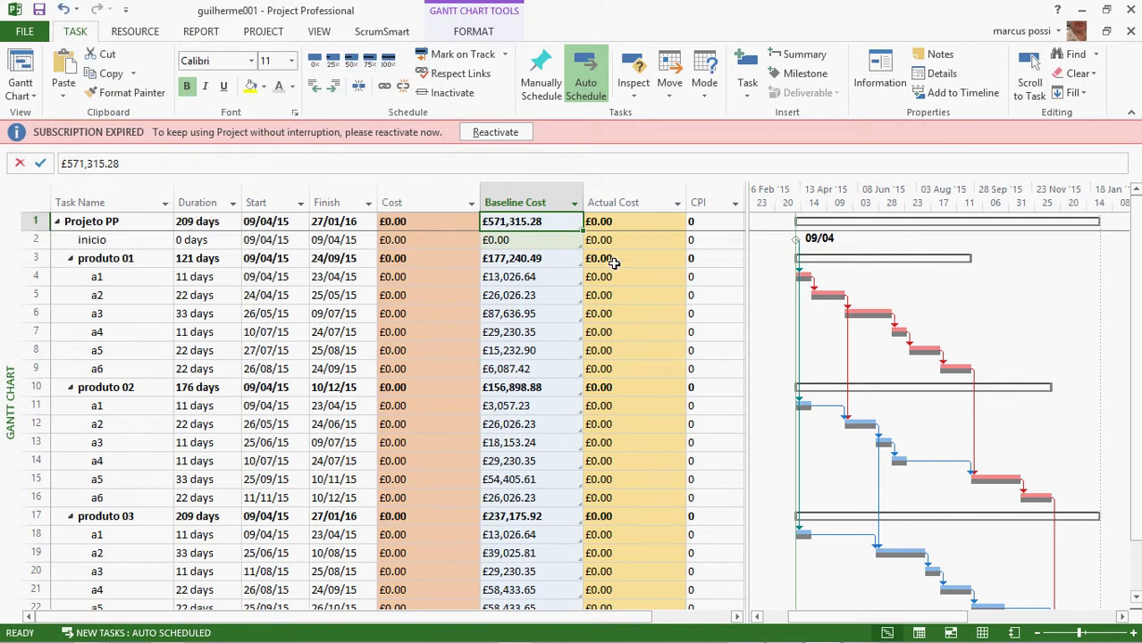
Switch to the Excel workbook and fade the values in B2:D25 with a near-white font colour
key(alt+Tab)
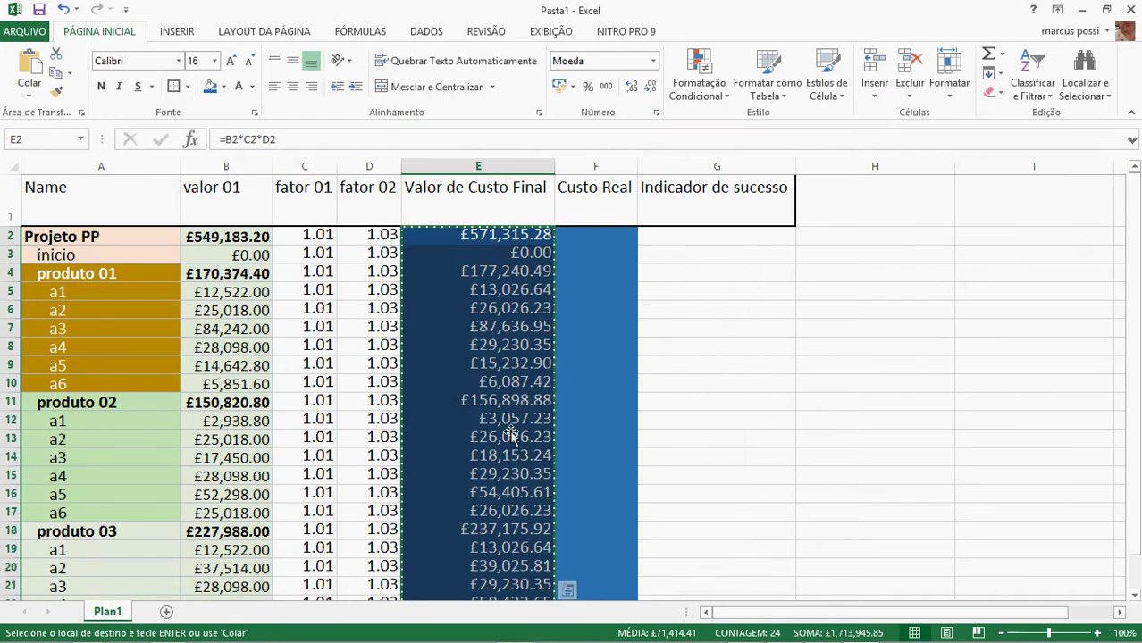
click(511, 437)
scroll(512, 425, down, 3)
scroll(512, 425, up, 3)
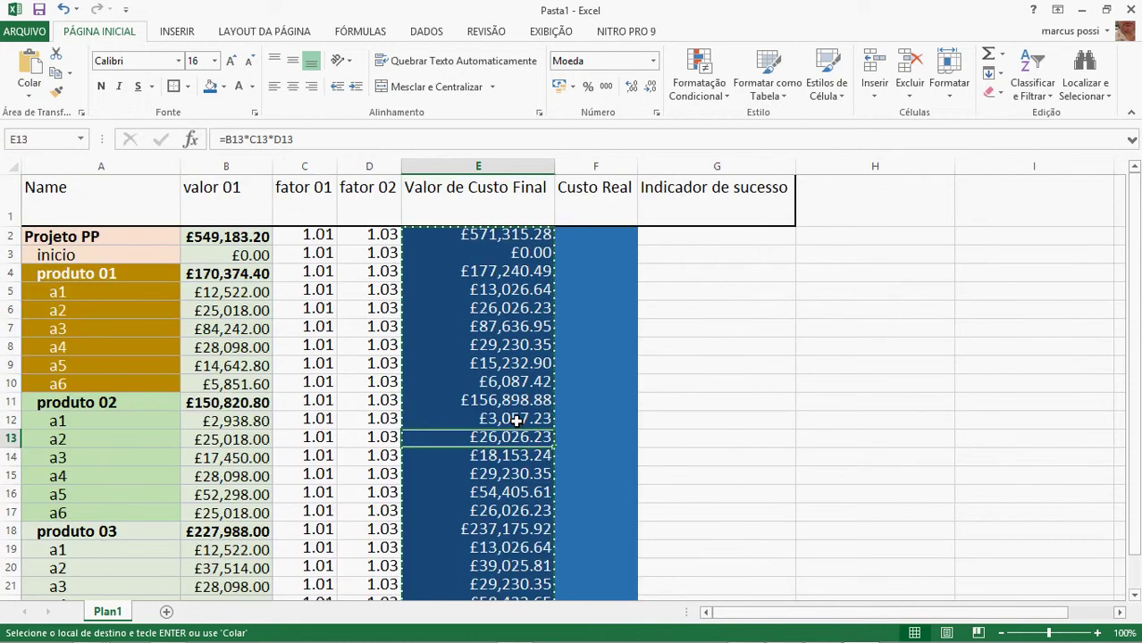
click(506, 197)
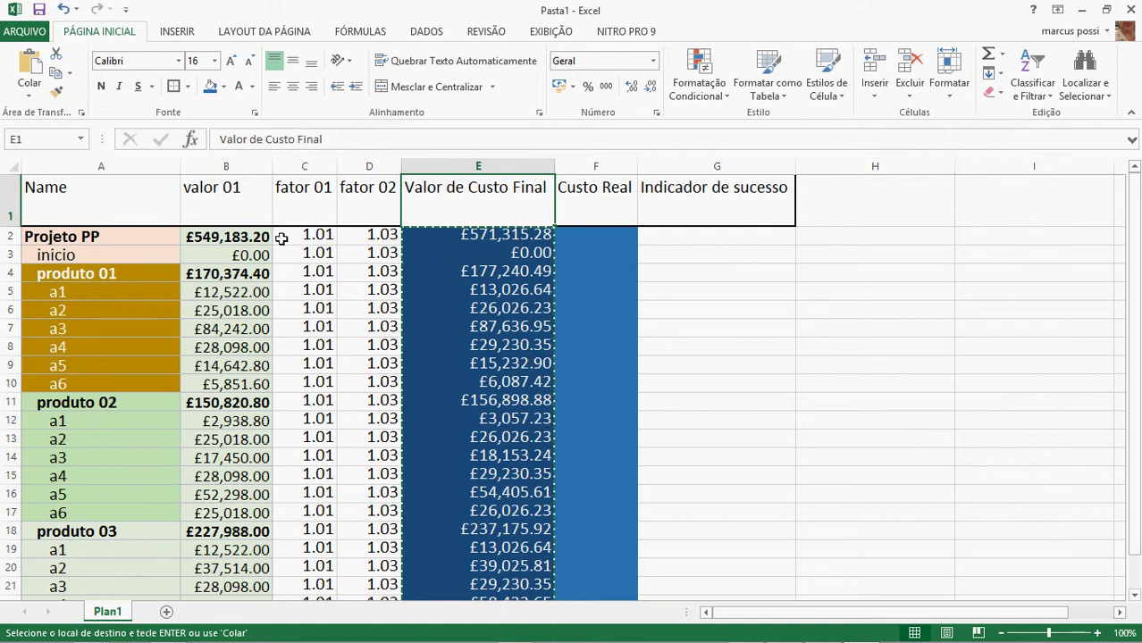
drag(247, 235, 370, 569)
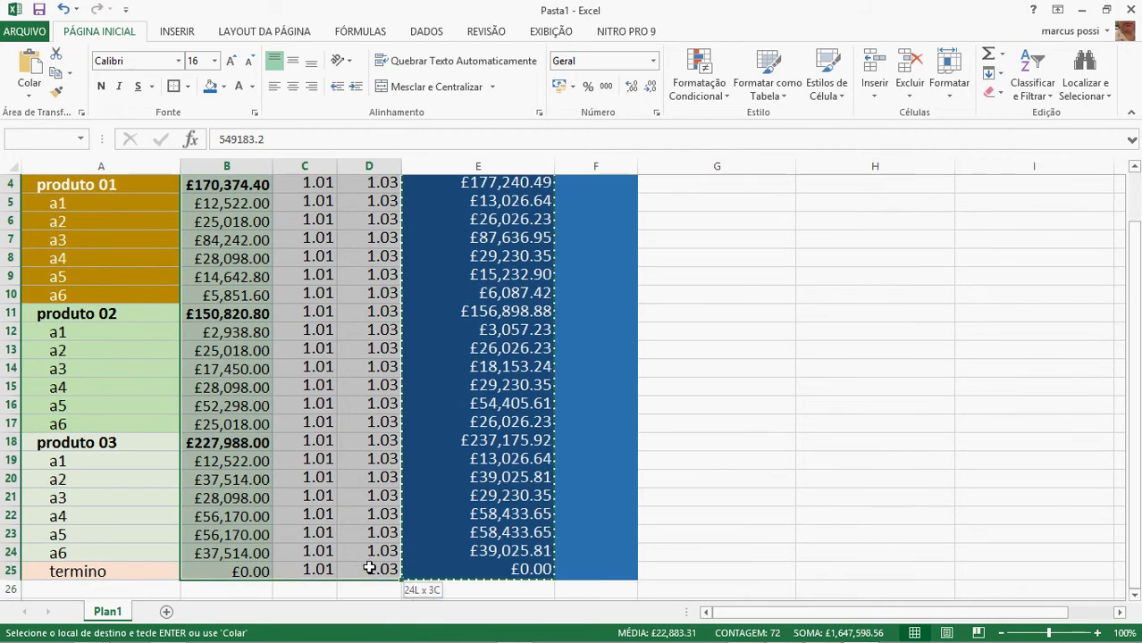
click(253, 89)
click(240, 158)
scroll(240, 158, up, 1)
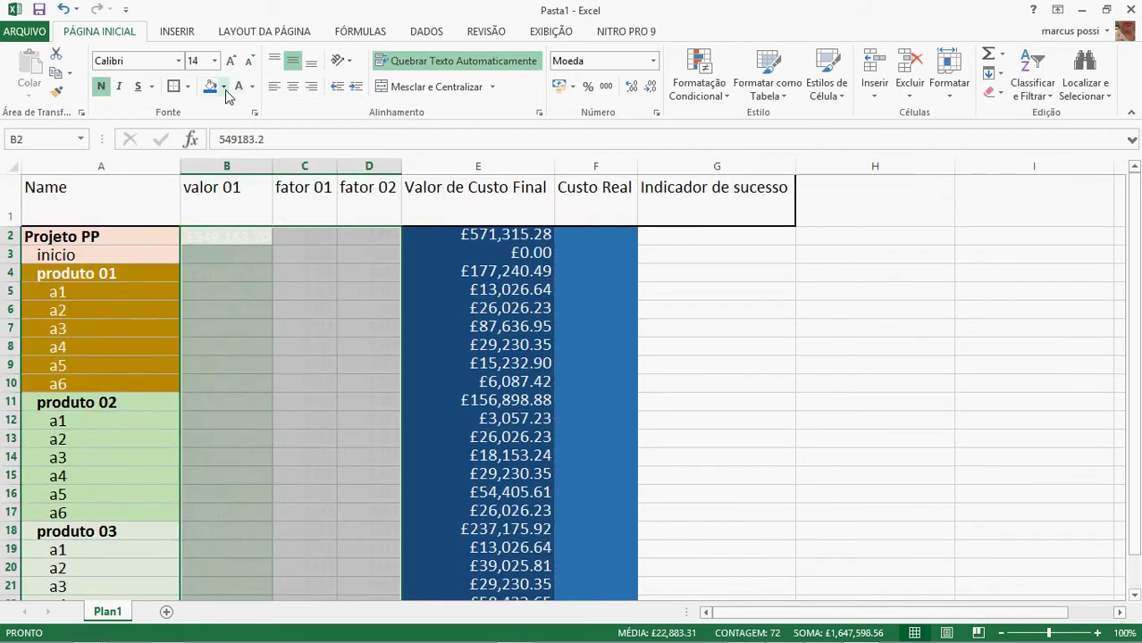
click(224, 87)
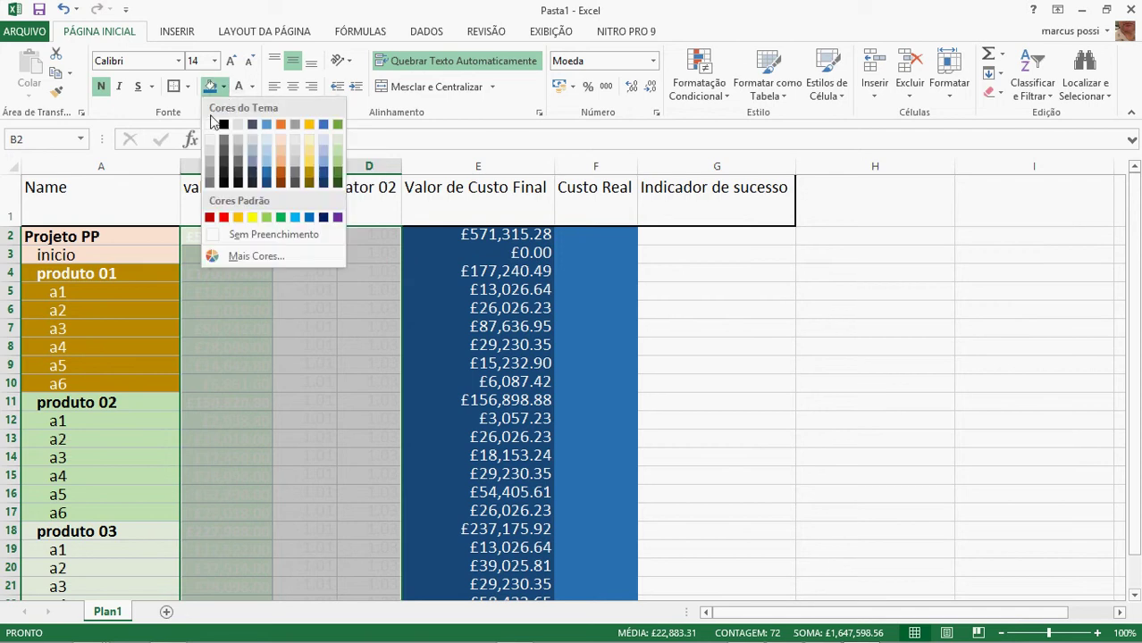
click(714, 298)
Apply the same near-white font colour to the headings in B1:D1
drag(249, 200, 370, 200)
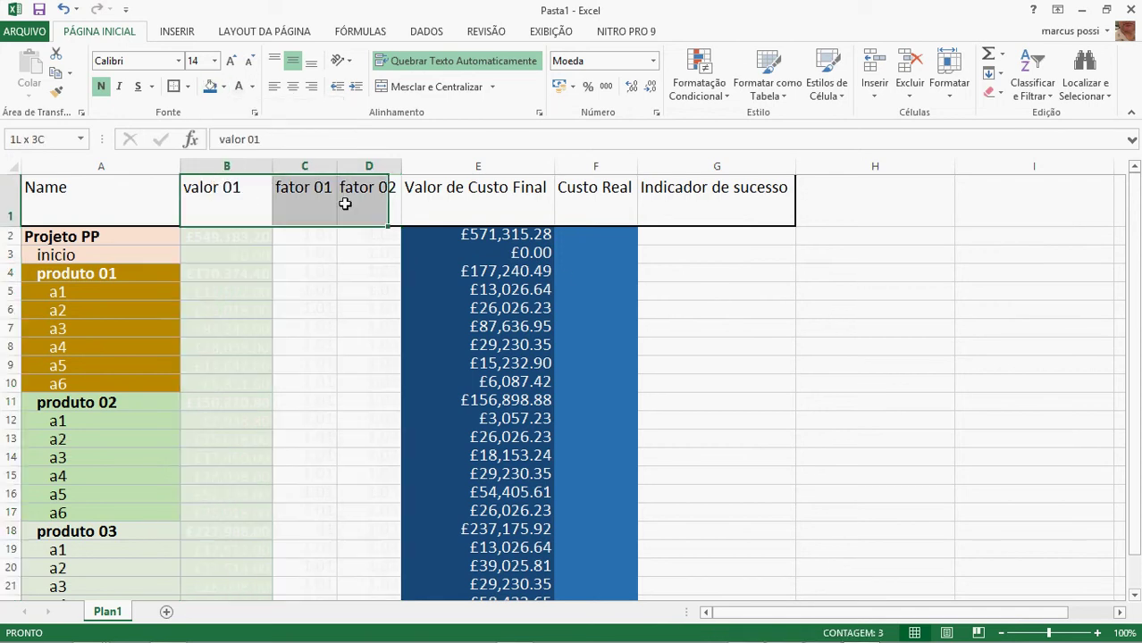
click(238, 86)
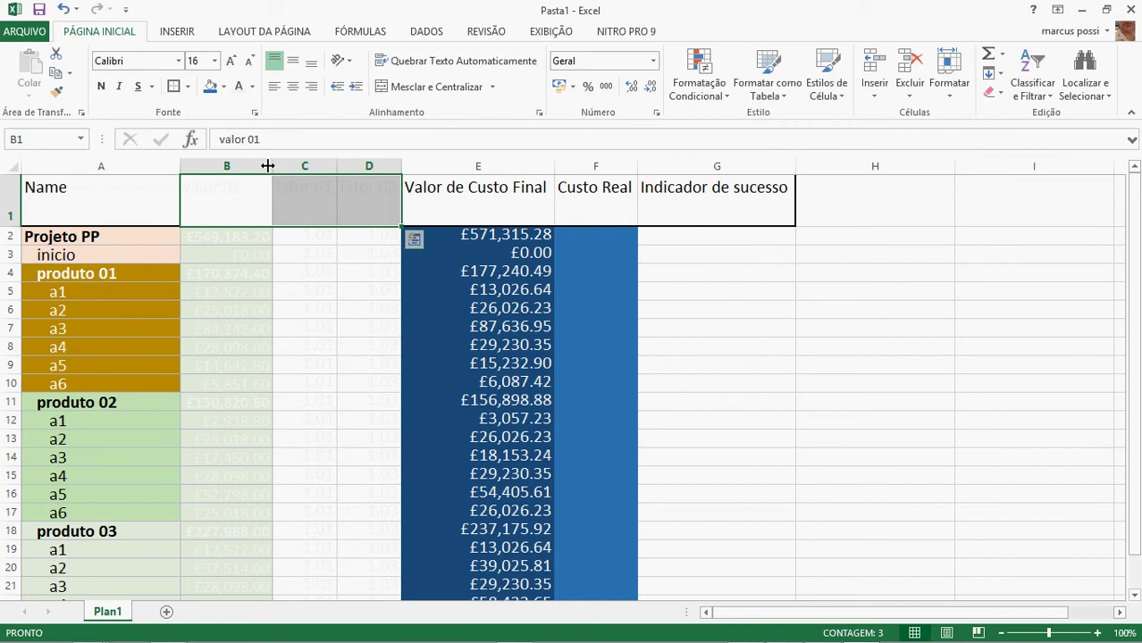
drag(268, 169, 268, 169)
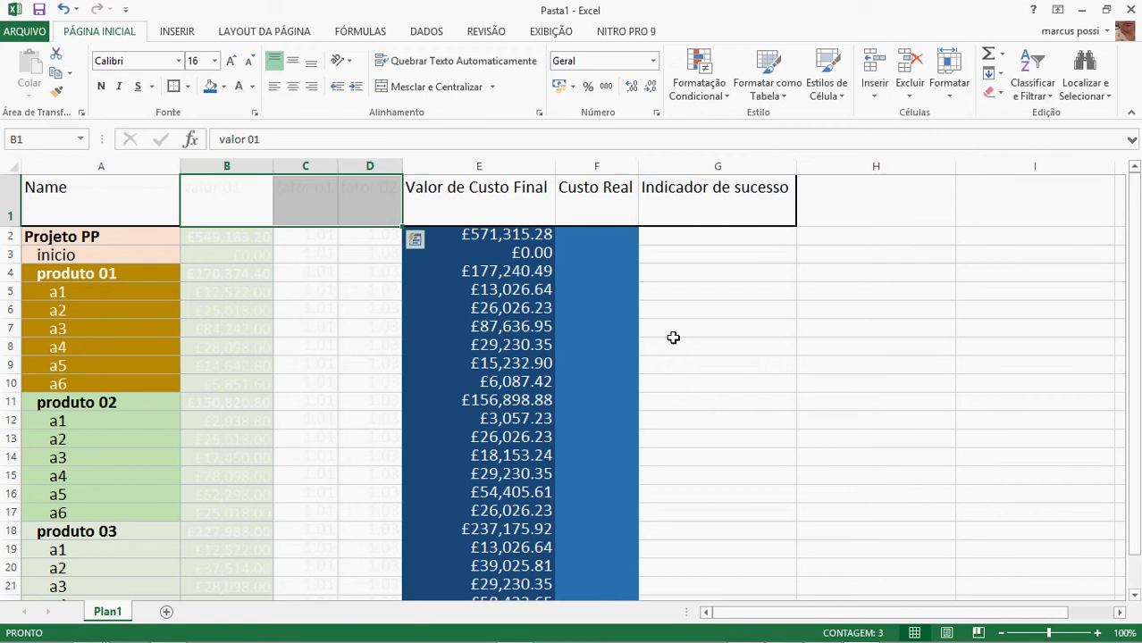
click(683, 363)
Make the Valor de Custo Final heading in E1 bold and italic
click(447, 202)
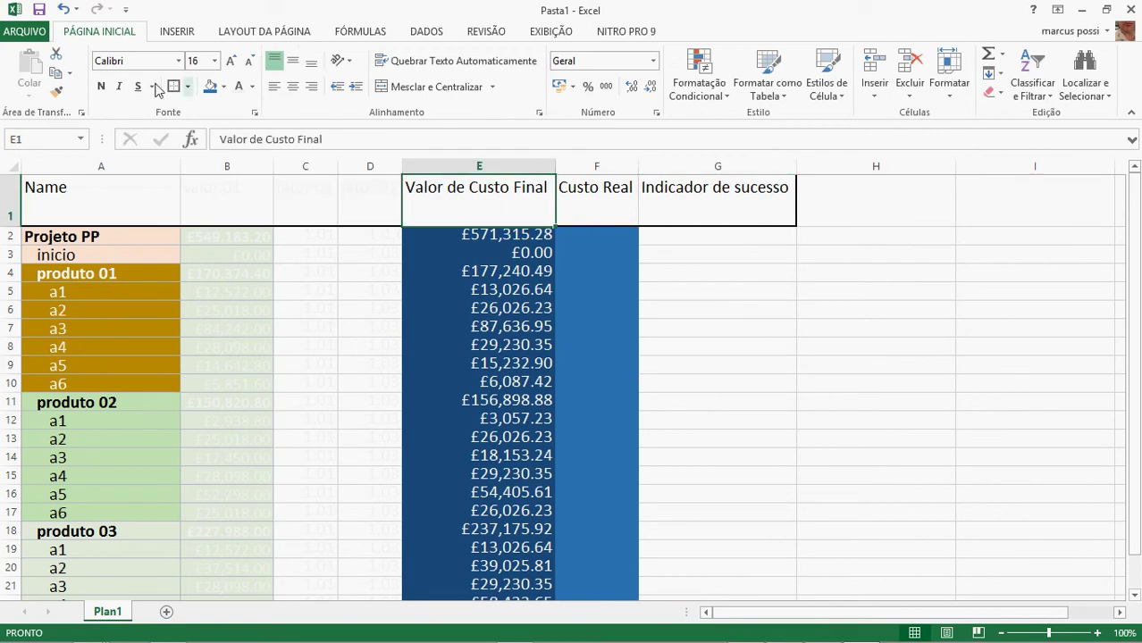
click(100, 87)
click(119, 87)
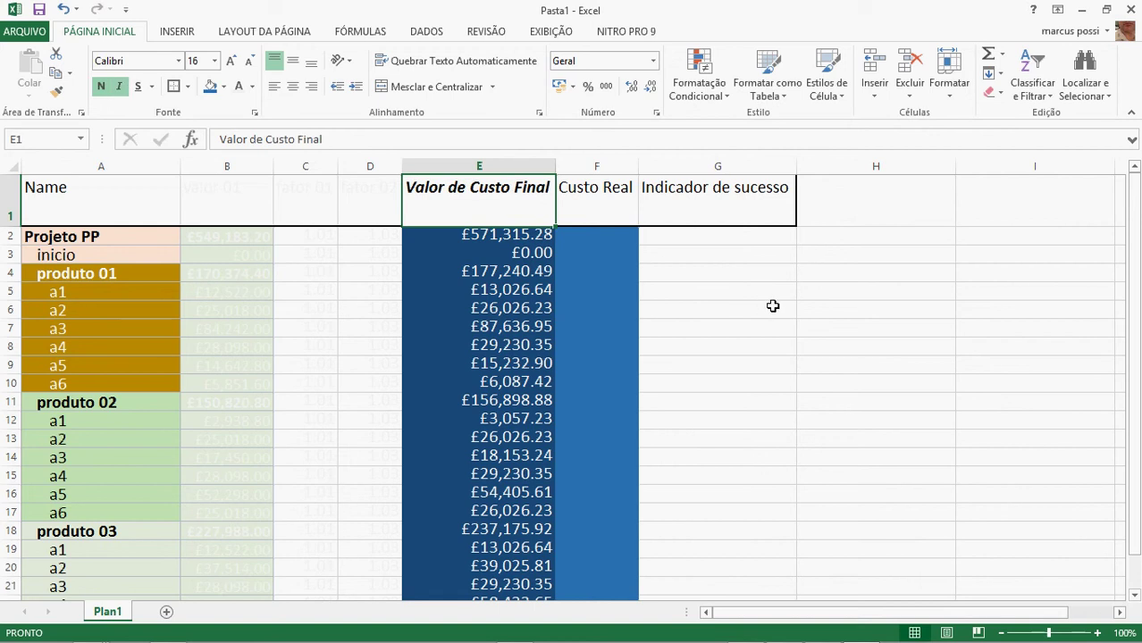
click(769, 308)
Switch to the schedule in Project, save it, and select the Projeto PP Cost cell
key(alt+Tab)
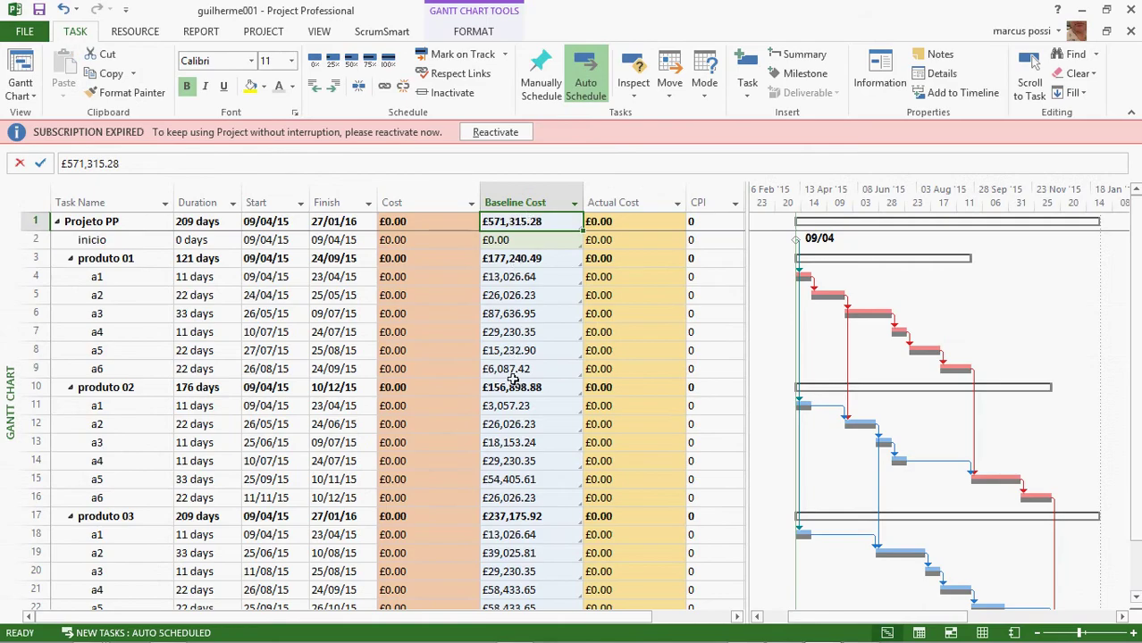
click(42, 11)
click(418, 223)
right_click(420, 223)
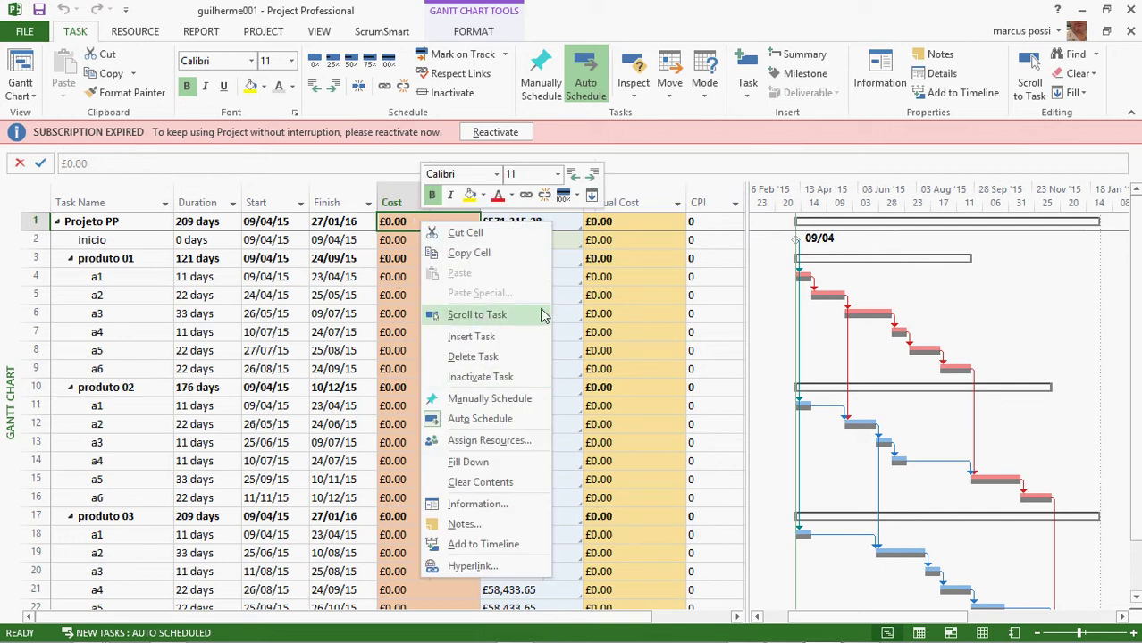
Copy the Valor de Custo Final cells E2:E25 in Excel and return to the schedule in Project
key(alt+Tab)
click(501, 235)
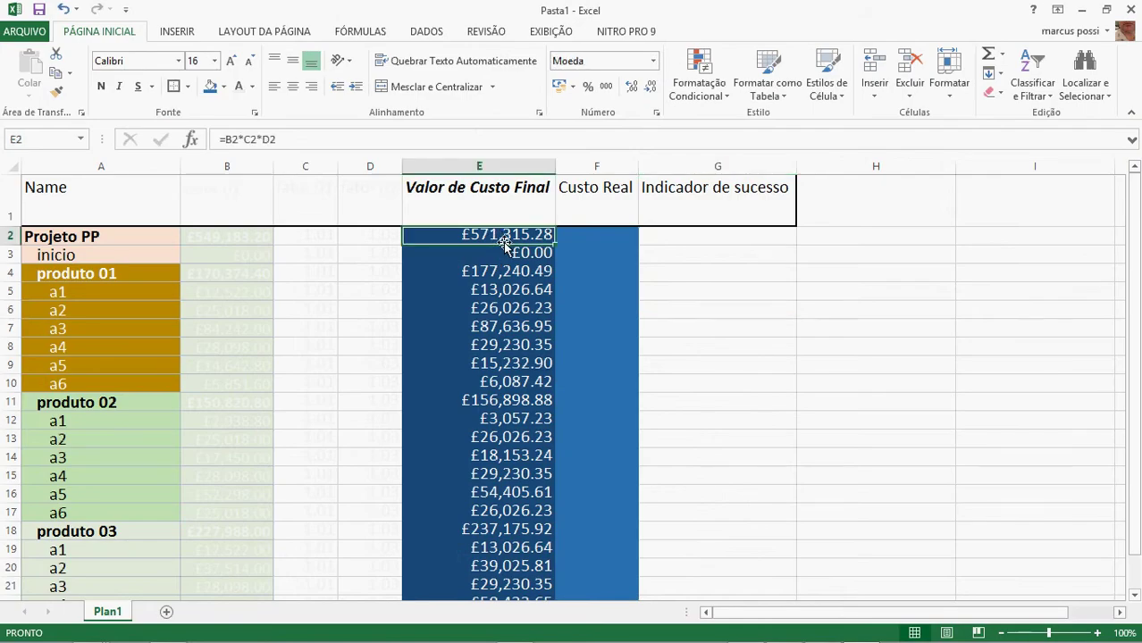
key(shift+Down)
key(shift+Down)
key(shift+Down)
key(shift+Down)
key(shift+Down)
key(shift+Down)
key(shift+Down)
key(shift+Down)
key(shift+Down)
key(shift+Down)
key(shift+Down)
key(shift+Down)
key(shift+Down)
key(shift+Down)
key(shift+Down)
key(shift+Down)
key(shift+Down)
key(shift+Down)
key(shift+Down)
key(shift+Down)
key(shift+Down)
key(shift+Down)
key(shift+Down)
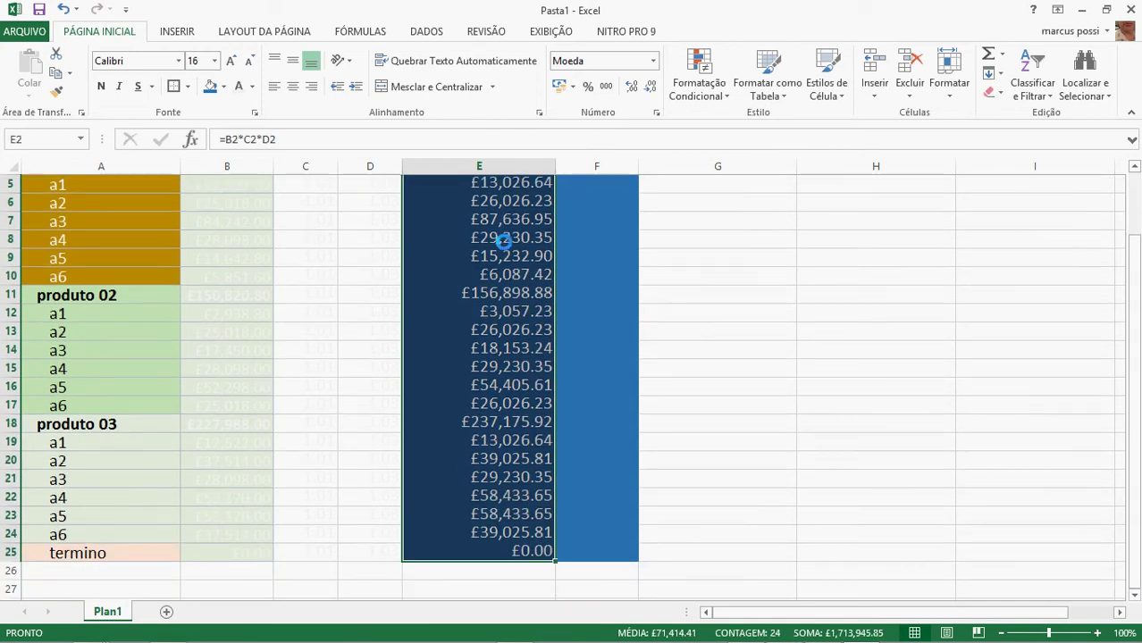
key(ctrl+c)
key(alt+Tab)
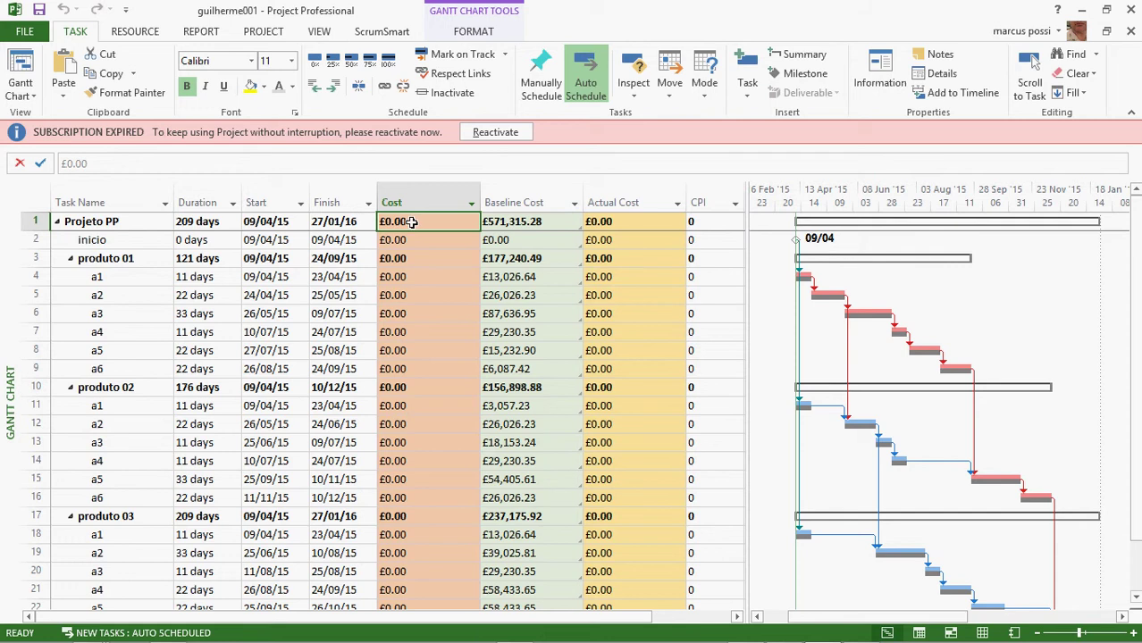
Paste the copied costs as linked text data into the Cost column, starting at the Projeto PP row
right_click(413, 222)
click(464, 288)
click(58, 107)
click(123, 123)
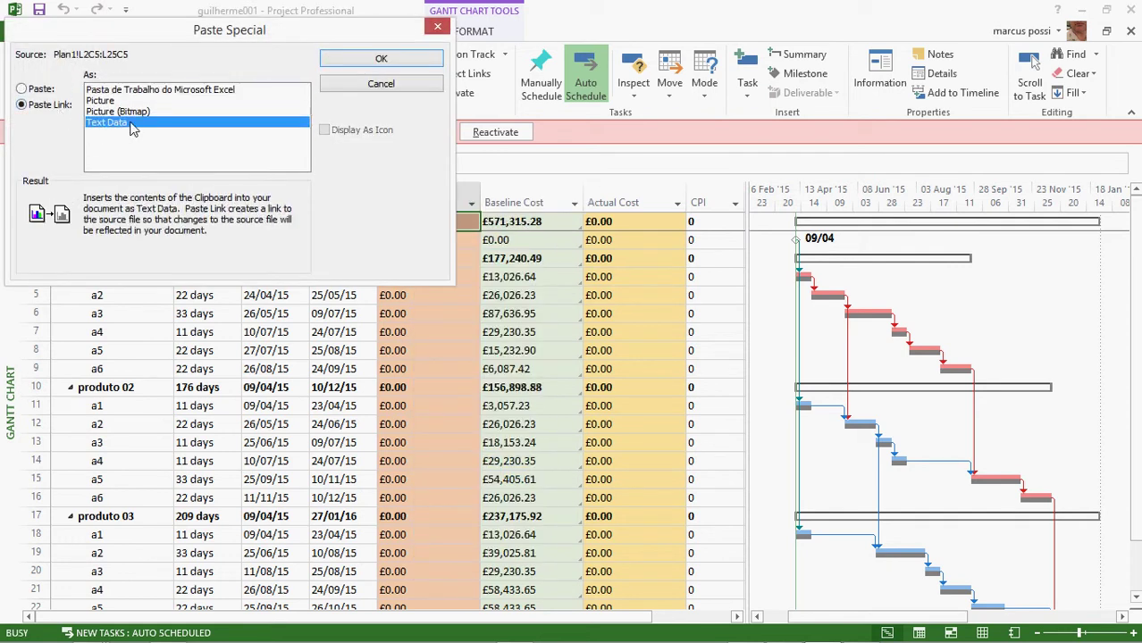
click(374, 64)
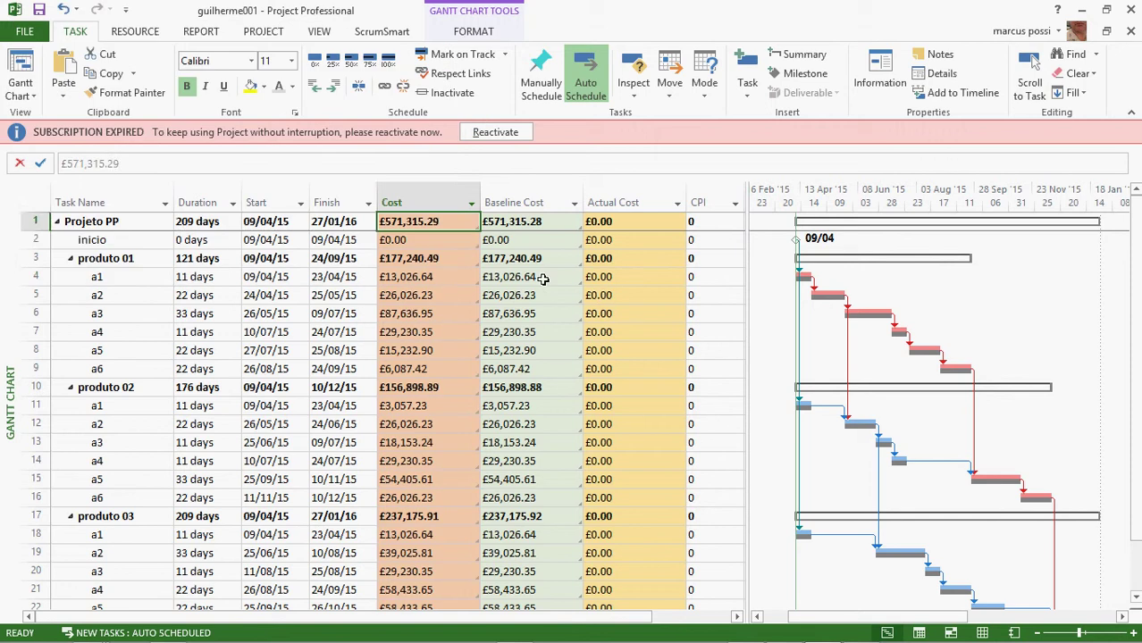
Undo the linked paste in the Cost column
click(543, 278)
click(433, 223)
click(429, 220)
key(Delete)
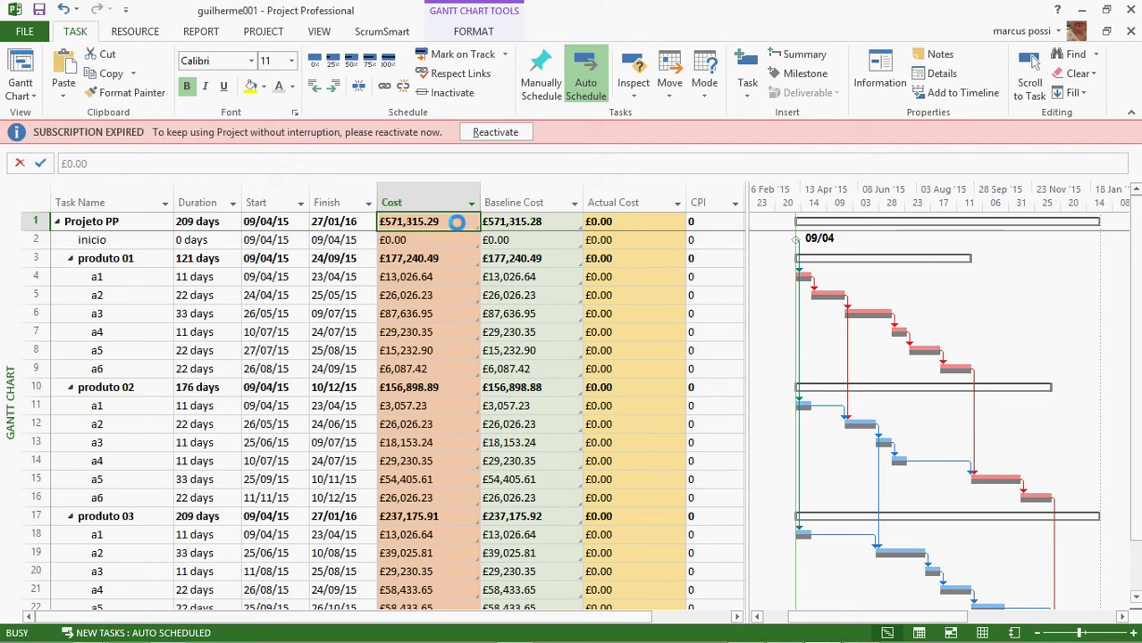
click(464, 265)
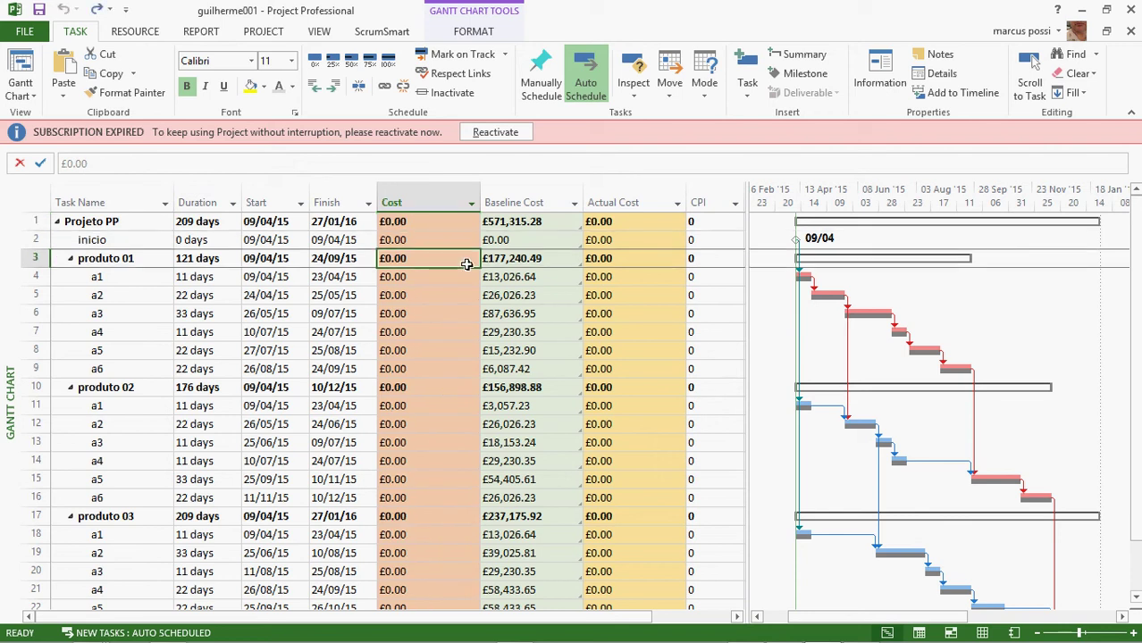
Insert a Cost1 column in front of the Baseline Cost column
right_click(510, 202)
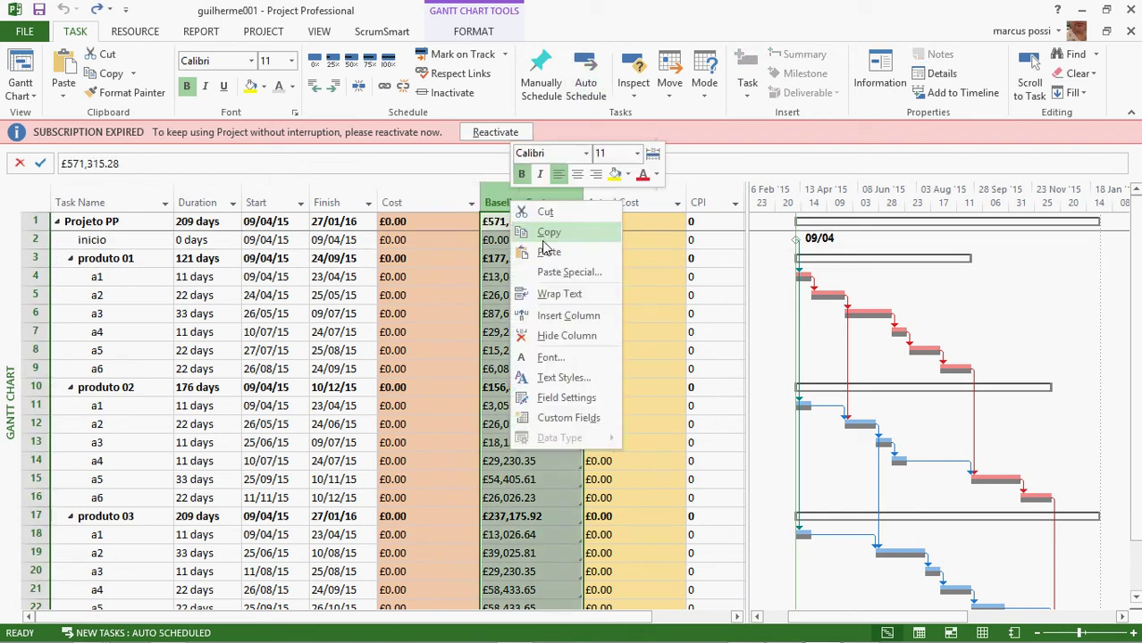
click(569, 316)
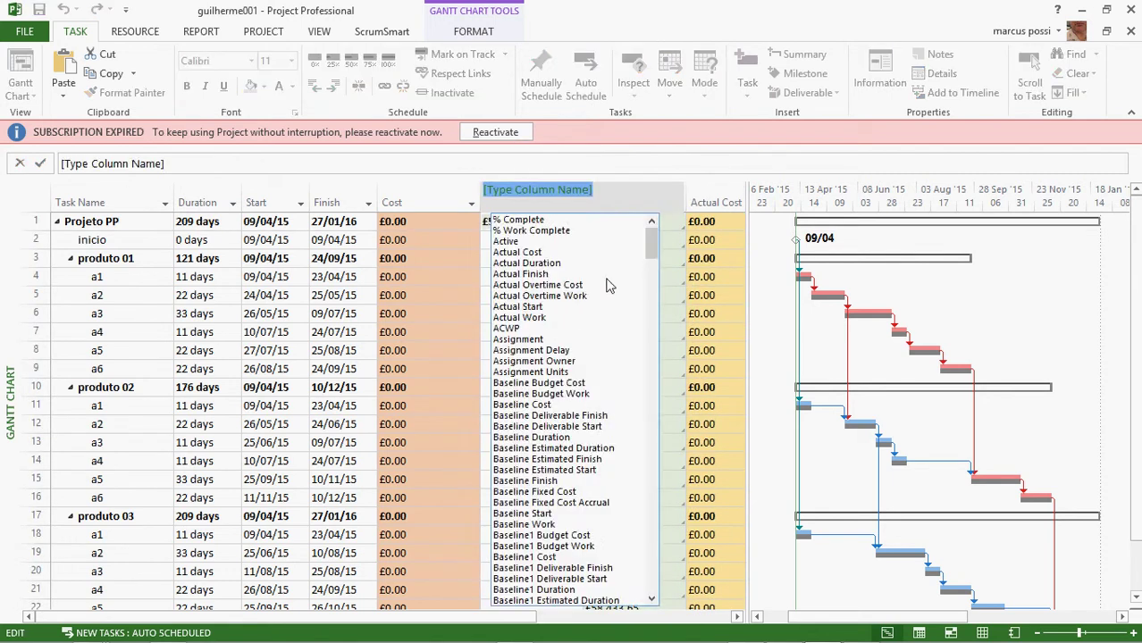
scroll(607, 286, down, 5)
text(cos)
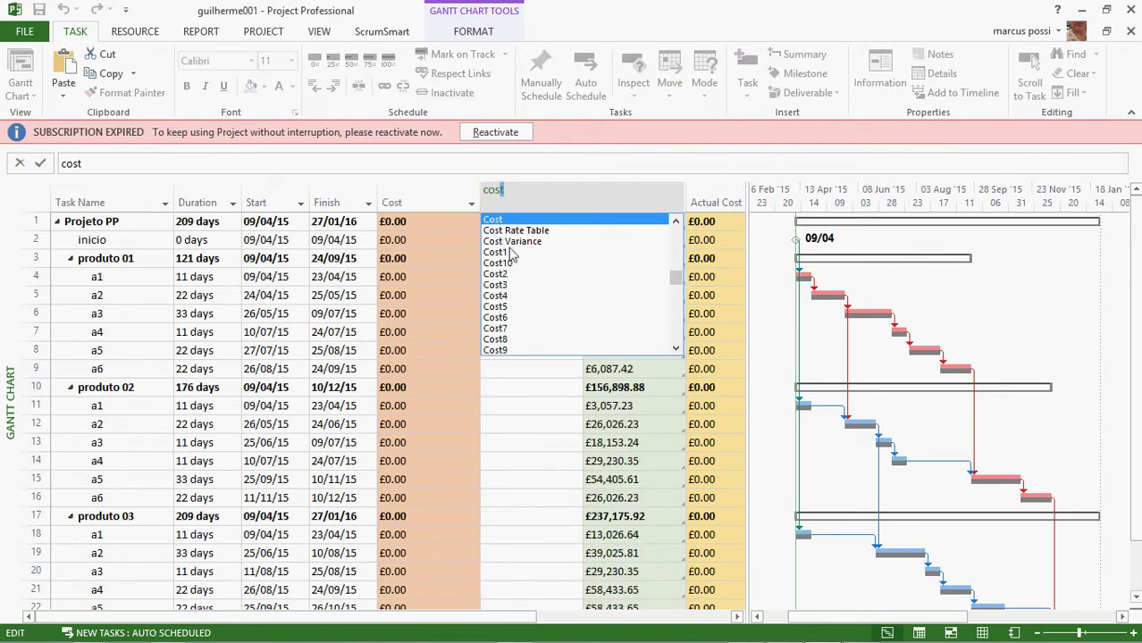
text(t)
click(511, 254)
Paste the copied costs as linked text data into the Cost1 column, starting at the Projeto PP row
right_click(522, 221)
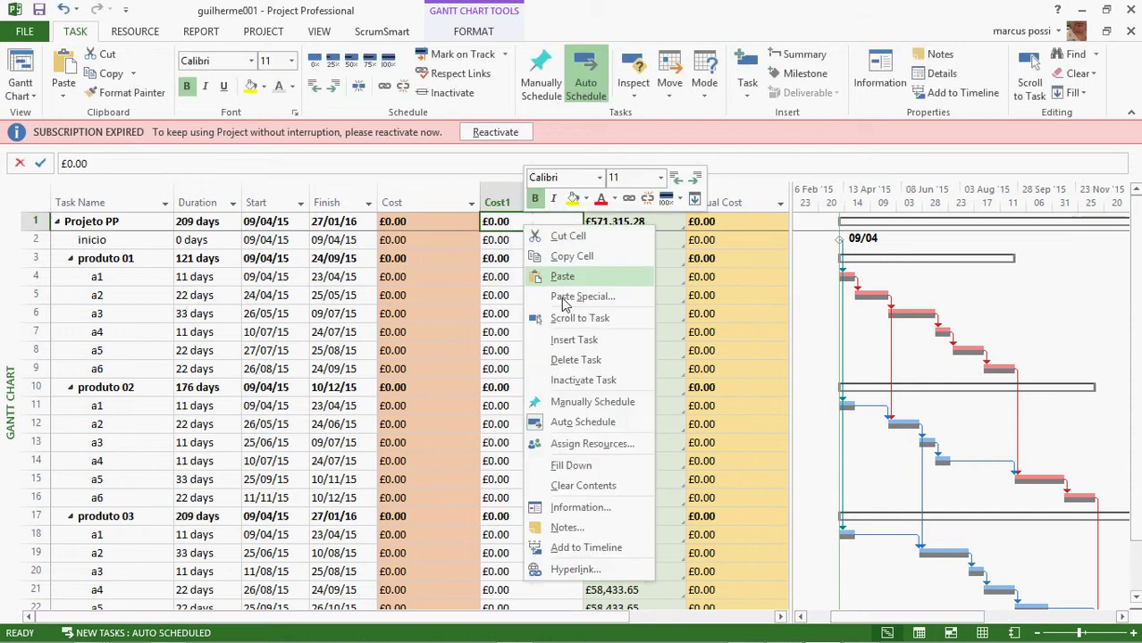
click(581, 297)
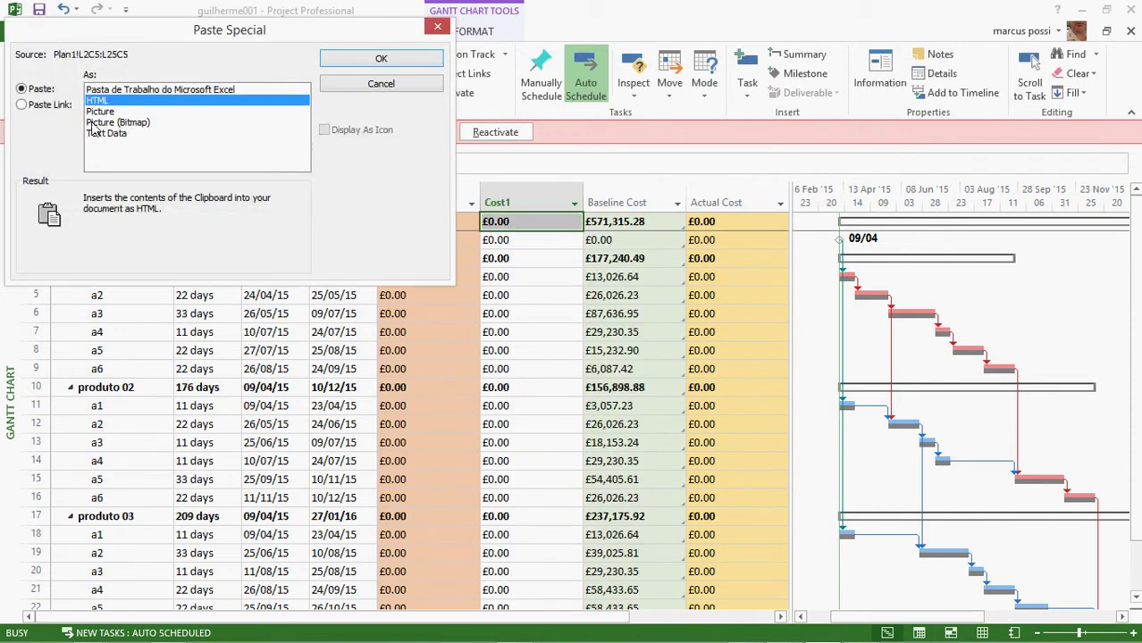
click(64, 105)
click(107, 122)
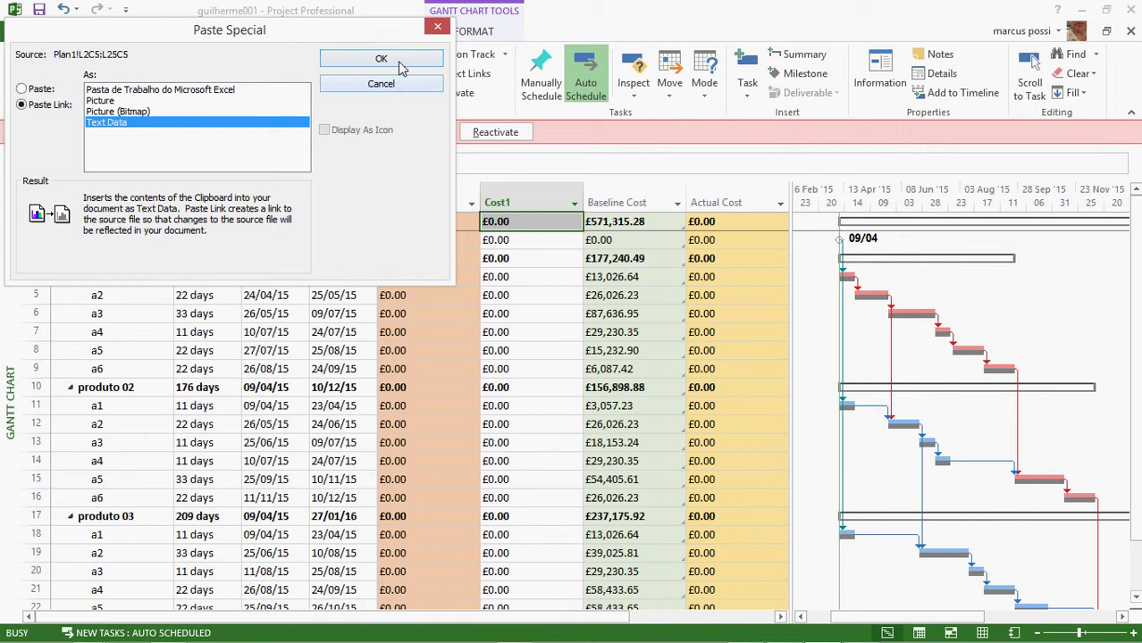
click(398, 63)
Set the Cost1 column's title to "Custo original" in its field settings
click(543, 208)
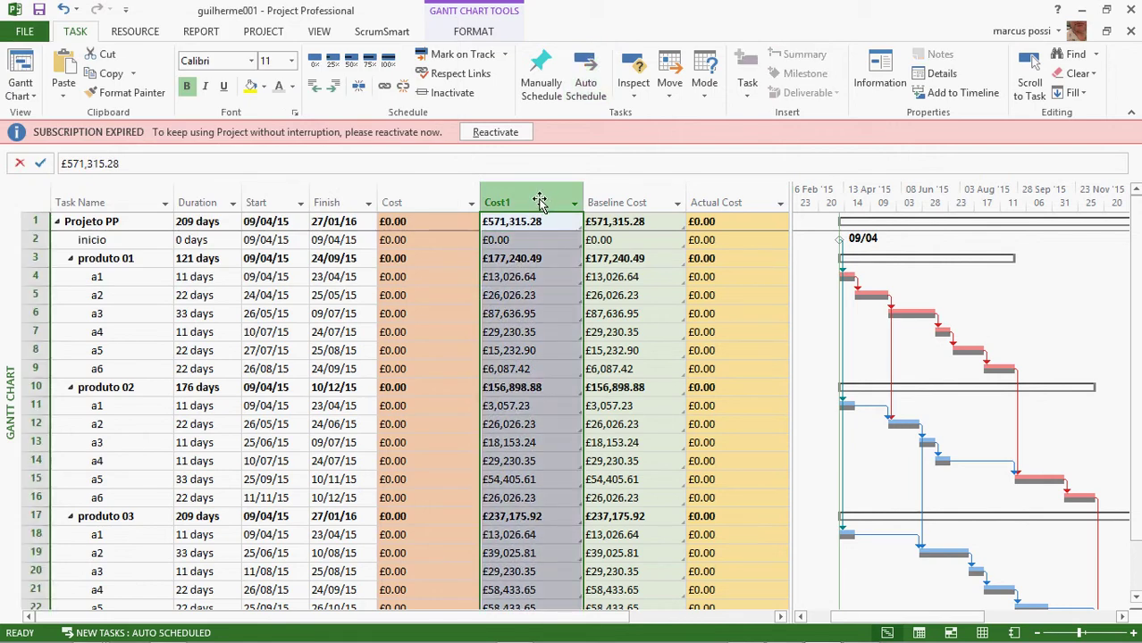
right_click(539, 202)
click(592, 402)
click(541, 294)
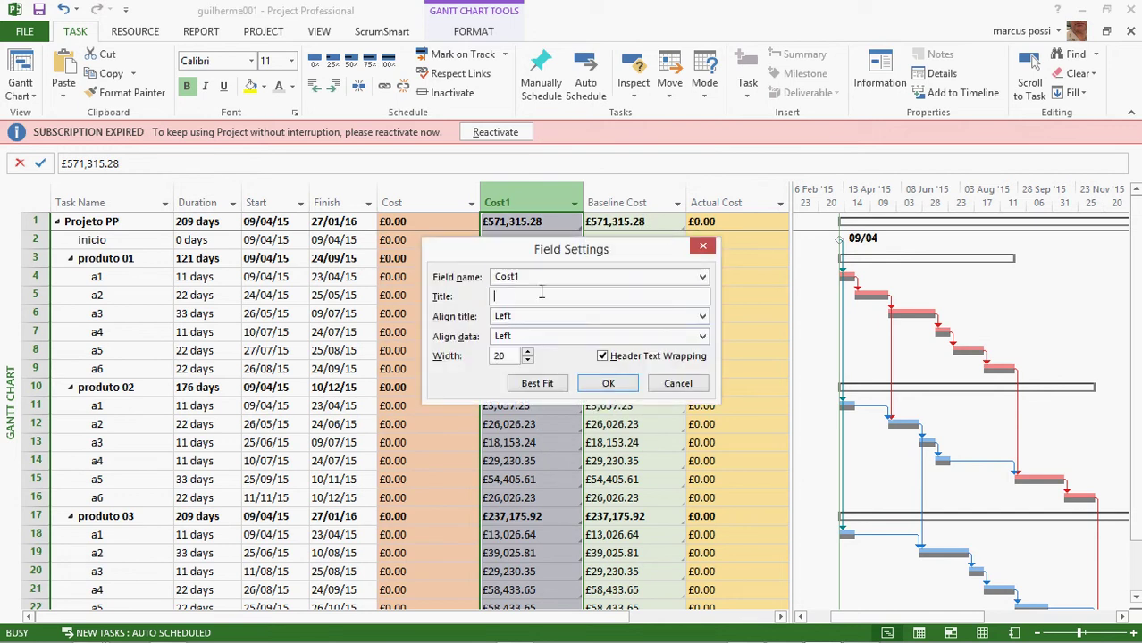
text(Custo original)
click(588, 383)
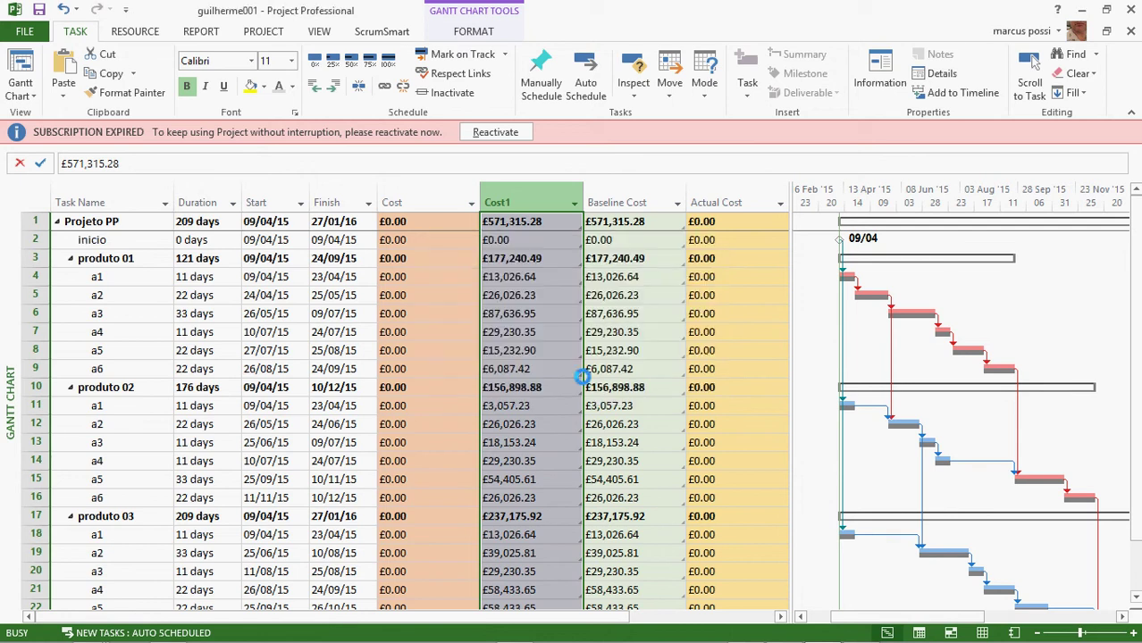
click(641, 226)
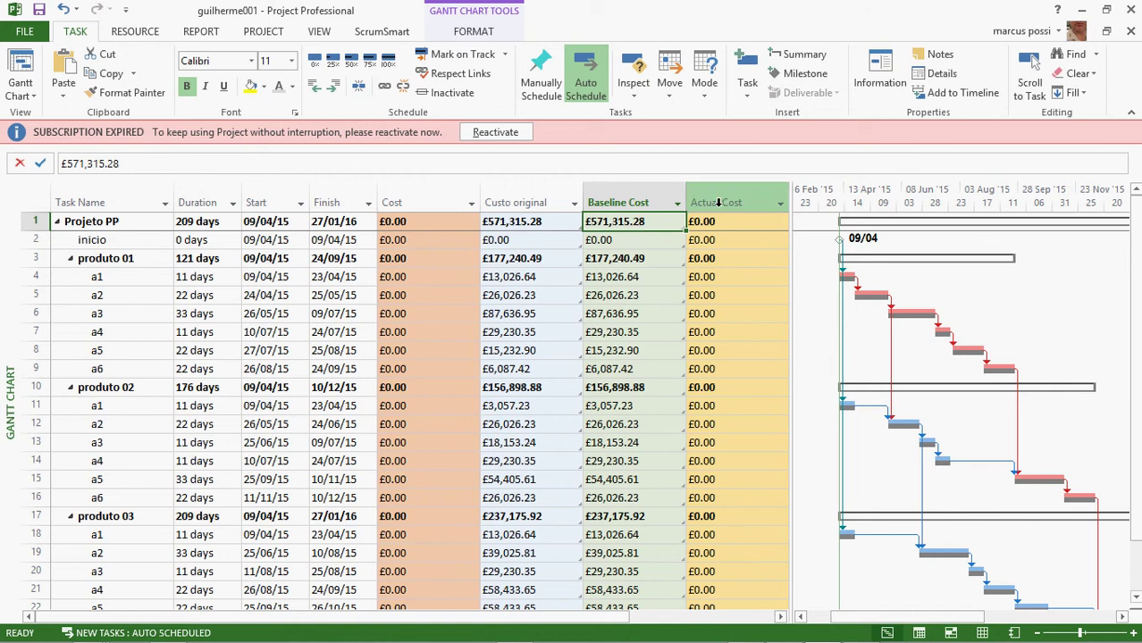
Switch to the Excel workbook and copy the Custo Real cells F2:F25, from the Projeto PP row through termino
key(alt+Tab)
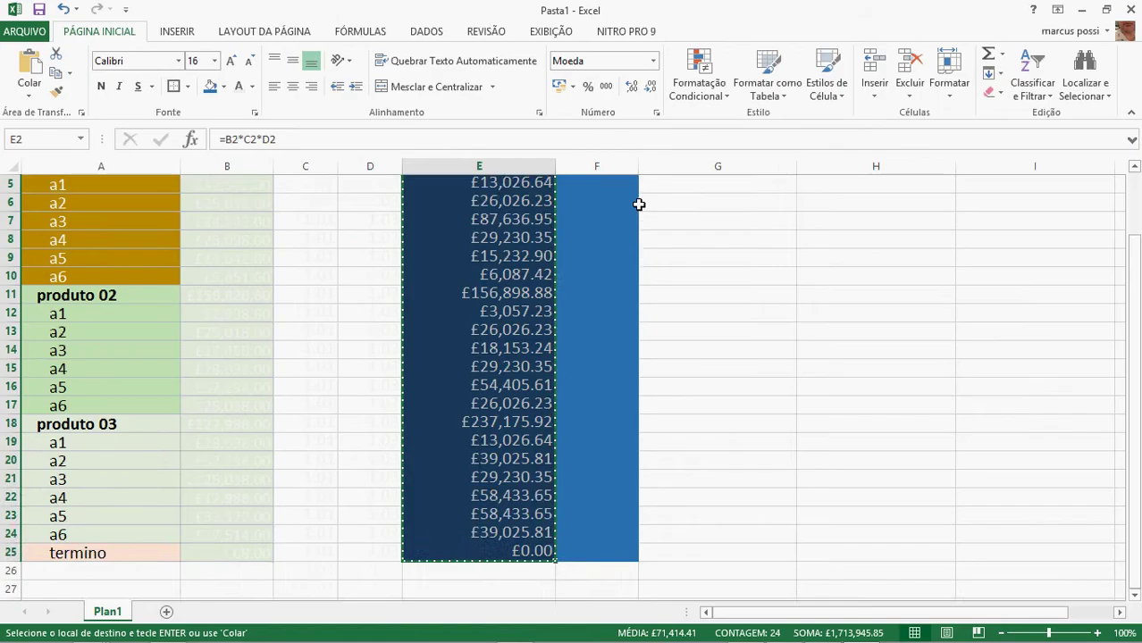
scroll(601, 207, up, 2)
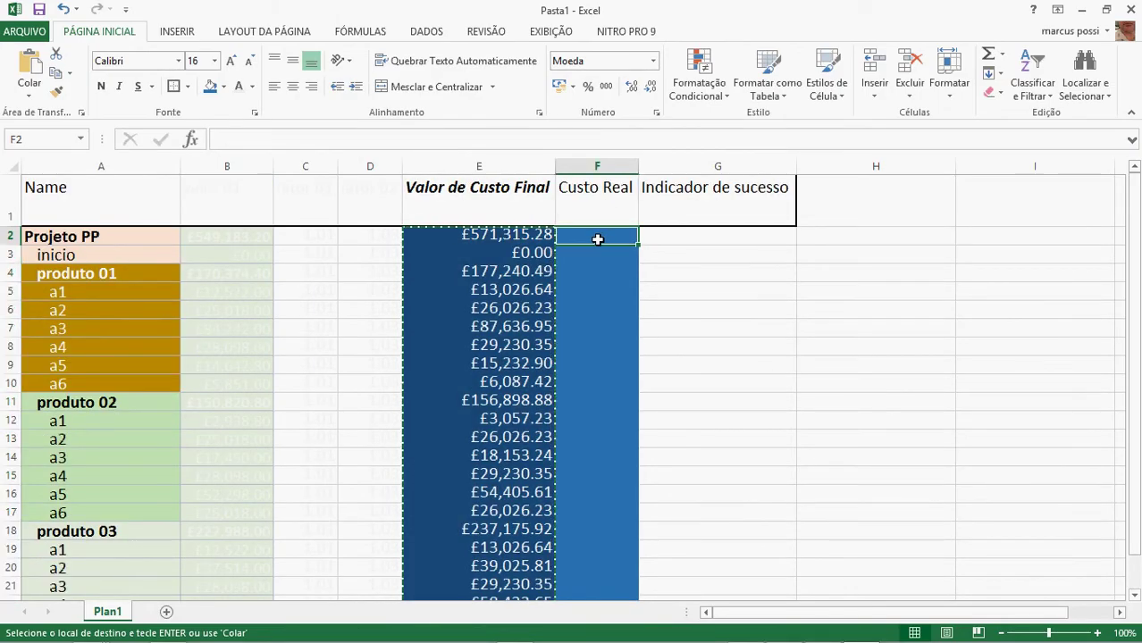
key(shift+Down)
key(shift+Down)
key(shift+Down)
key(shift+Down)
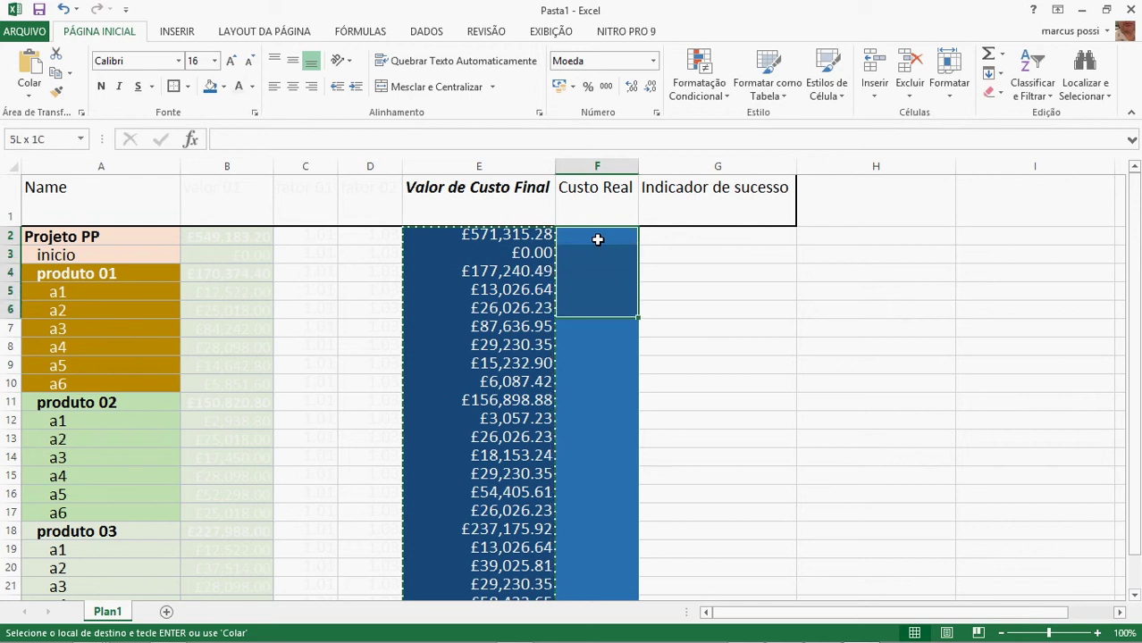
key(shift+Down)
key(shift+Down)
key(shift+Down)
key(shift+Down)
key(shift+Down)
key(shift+Down)
key(shift+Down)
key(shift+Down)
key(shift+Down)
key(shift+Down)
key(shift+Down)
key(shift+Down)
key(shift+Down)
key(shift+Down)
key(shift+Down)
key(shift+Down)
key(shift+Down)
key(shift+Down)
key(shift+Down)
key(shift+Down)
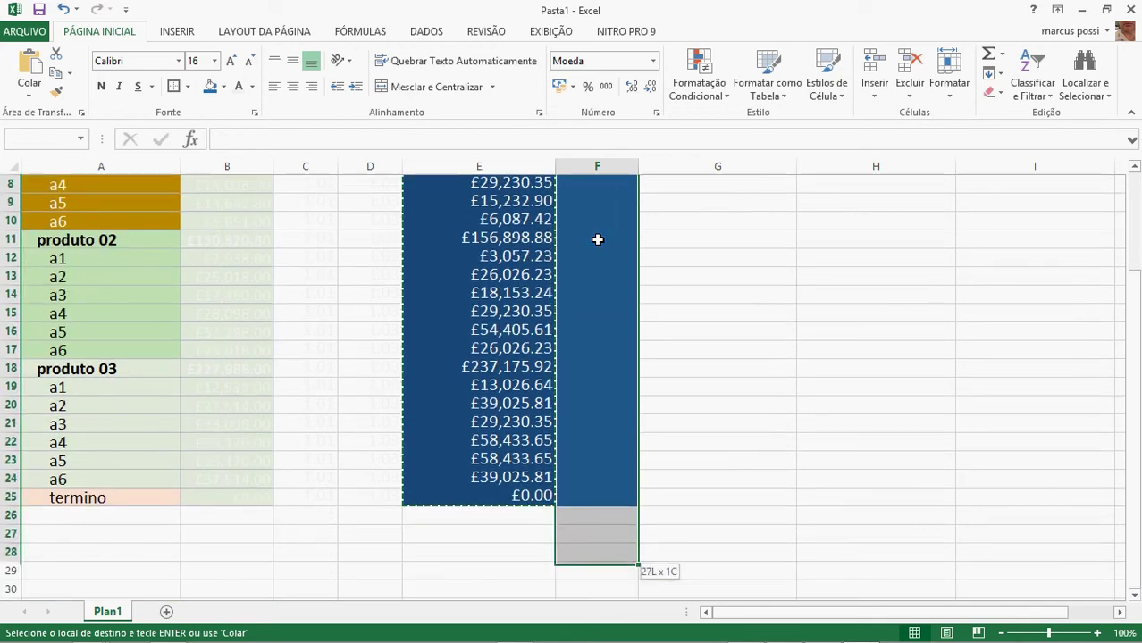
key(shift+Up)
key(shift+Up)
key(shift+Up)
key(ctrl+c)
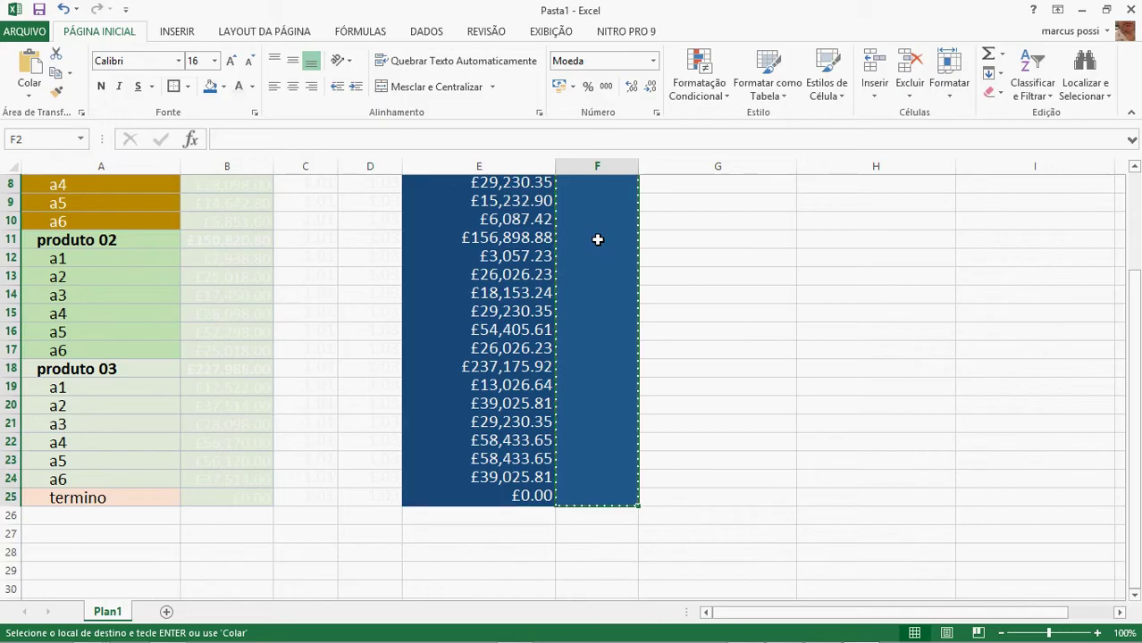
Switch back to Project and try to paste the copied cells as linked text data into Actual Cost, starting at the Projeto PP row
key(alt+Tab)
click(718, 221)
right_click(724, 224)
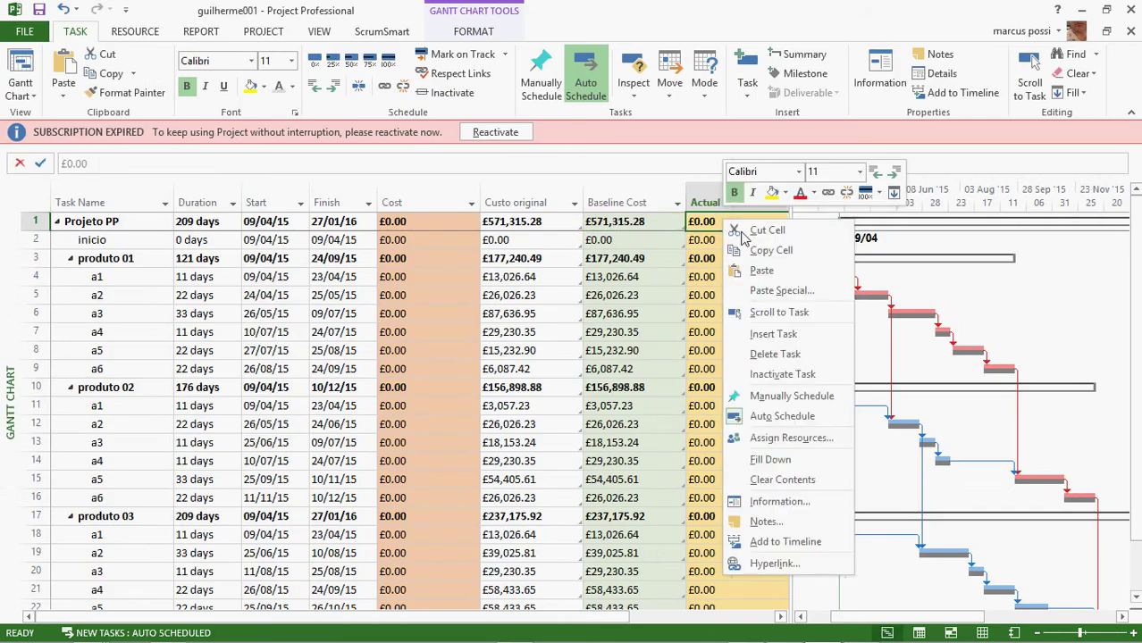
click(769, 291)
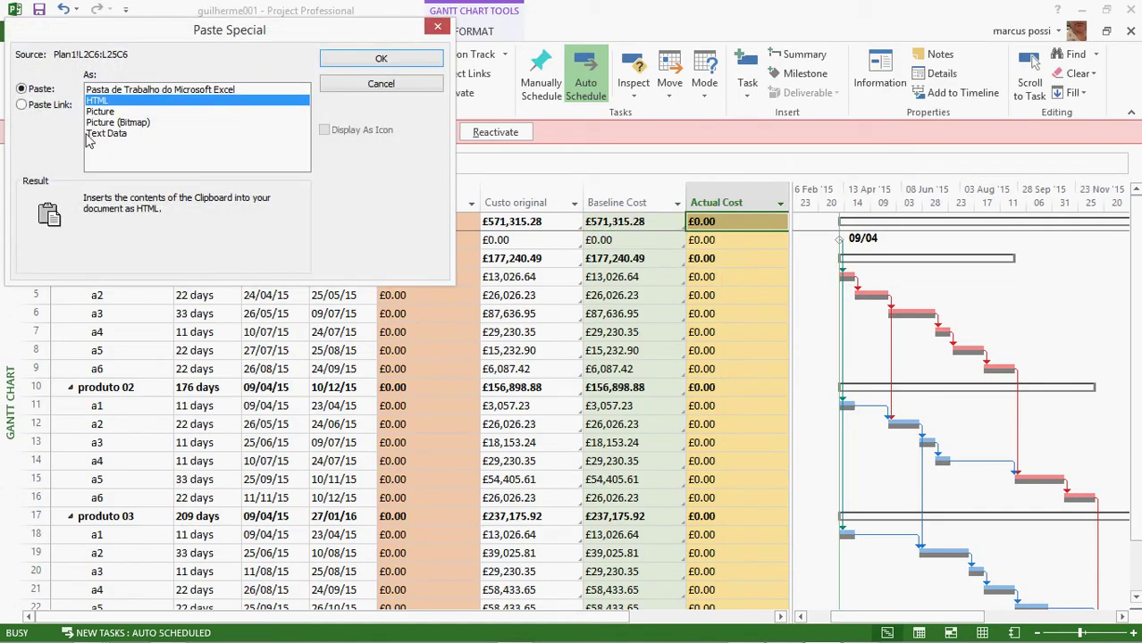
click(34, 104)
click(107, 123)
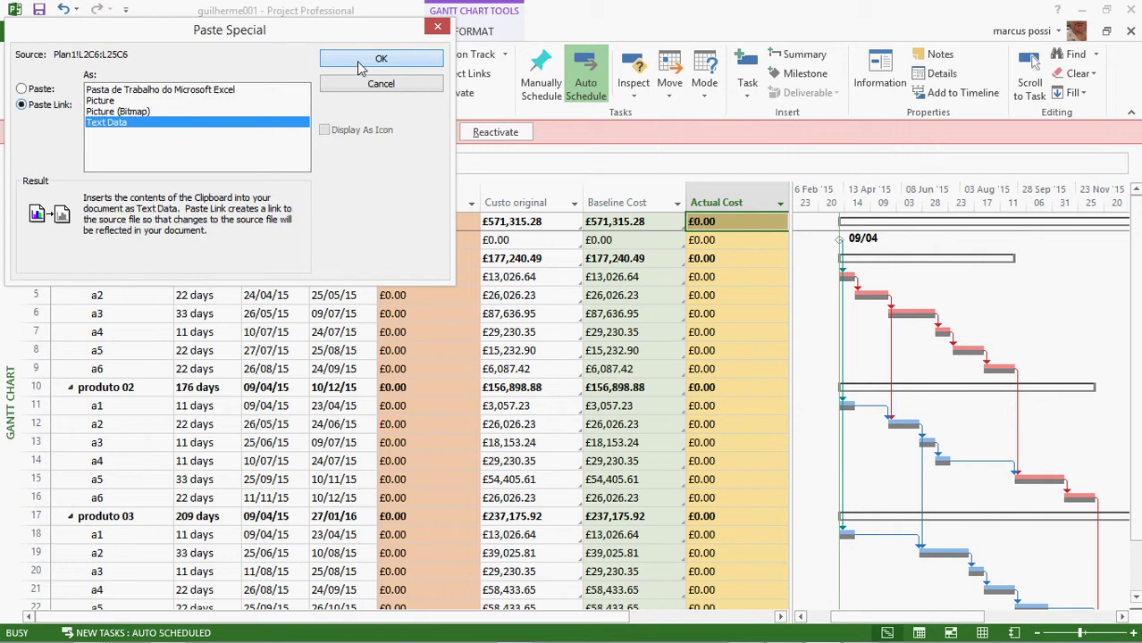
click(377, 58)
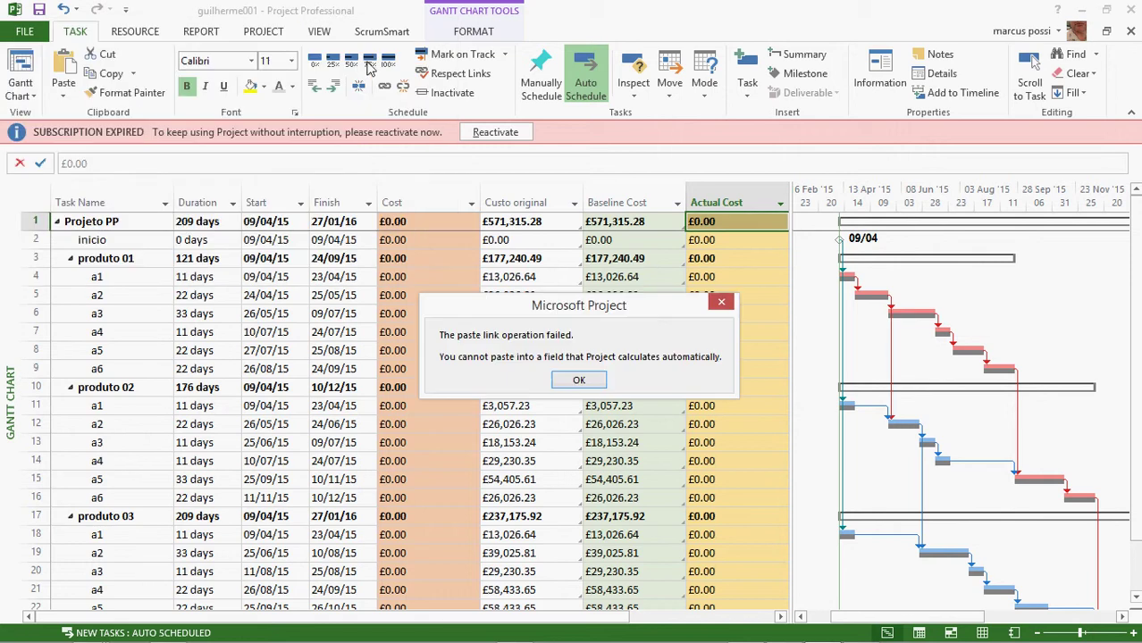
click(581, 381)
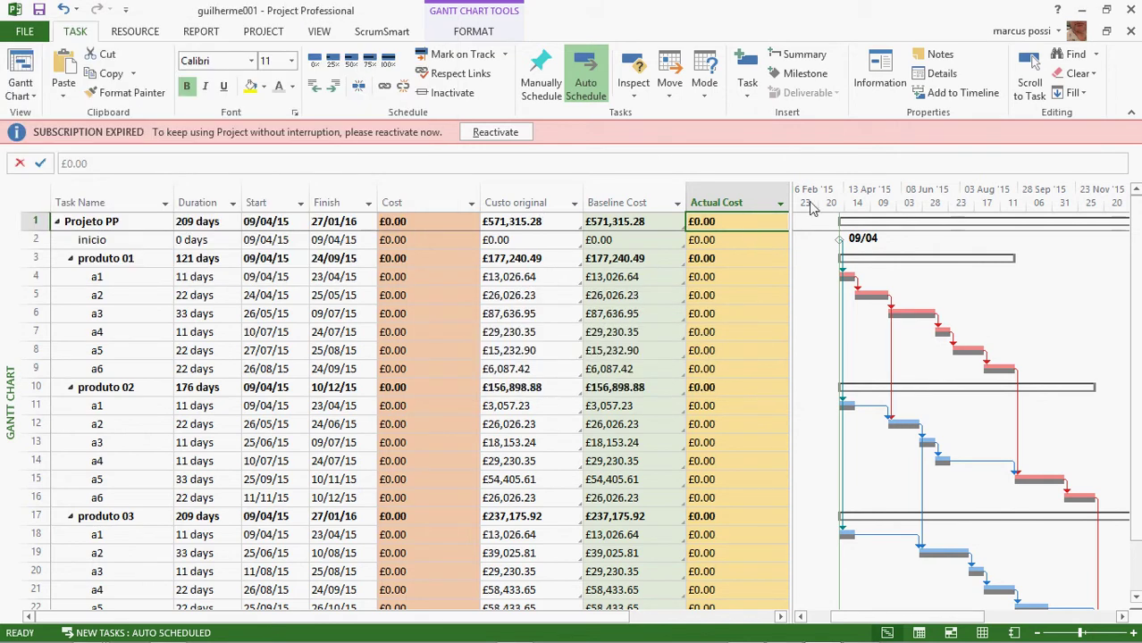
Widen the table area to show the CPI column and retry the linked text data paste in the Projeto PP row's Actual Cost
drag(795, 204, 887, 204)
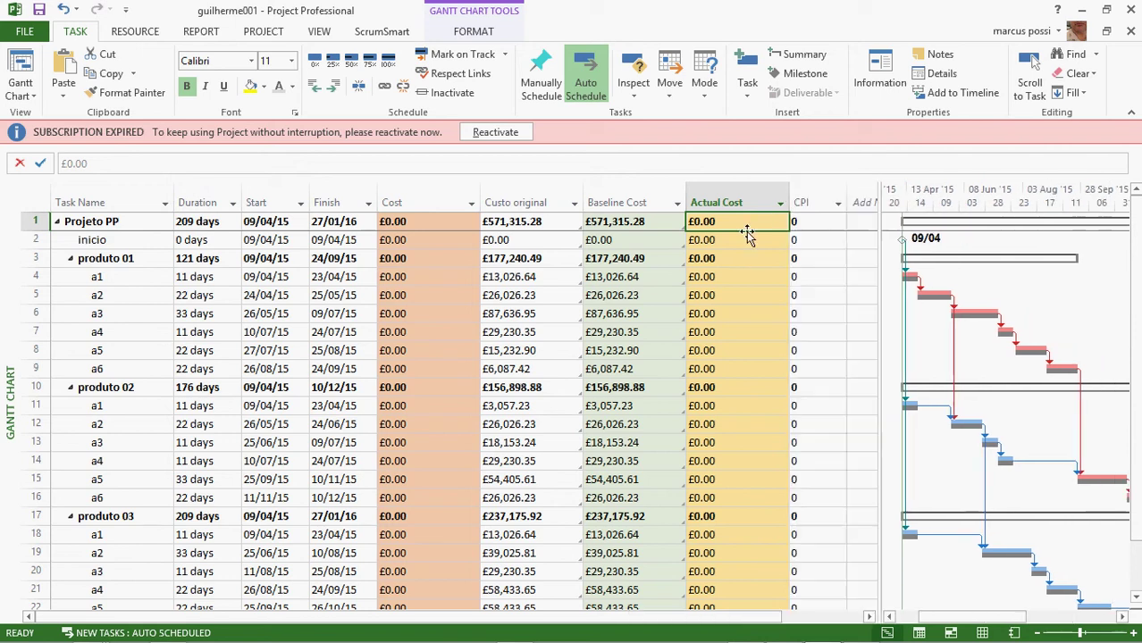
right_click(753, 223)
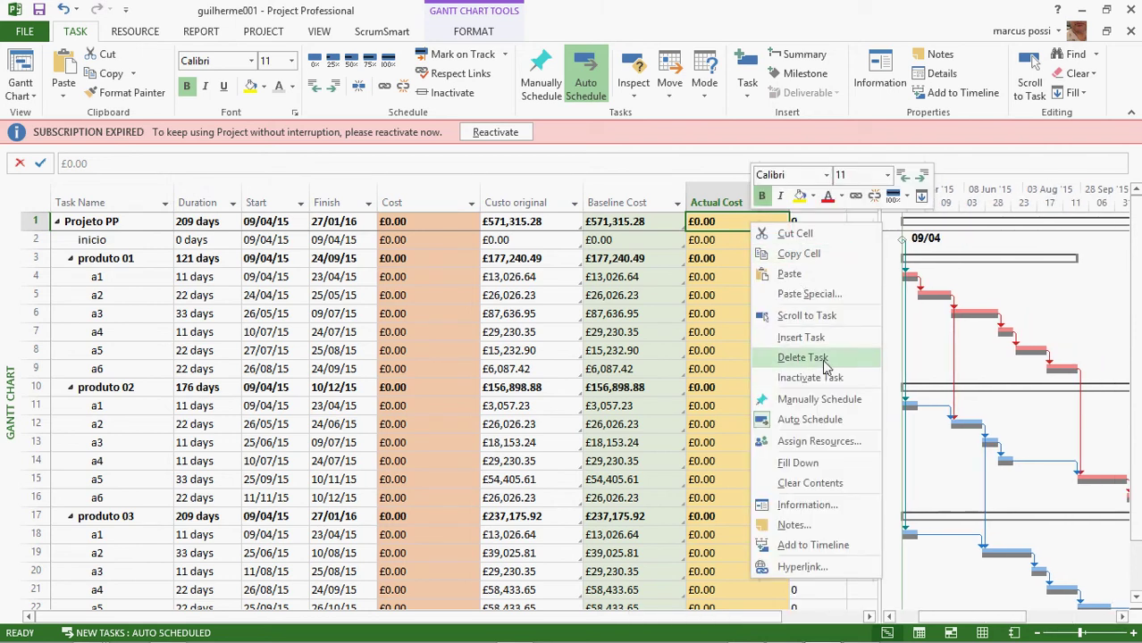
click(808, 294)
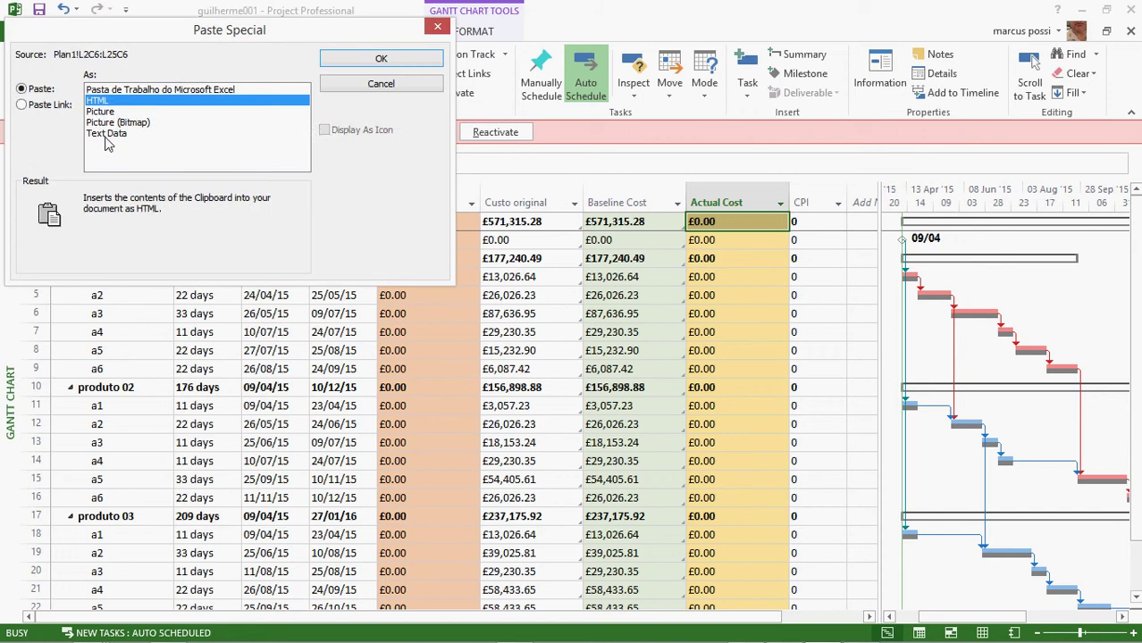
click(40, 105)
click(127, 125)
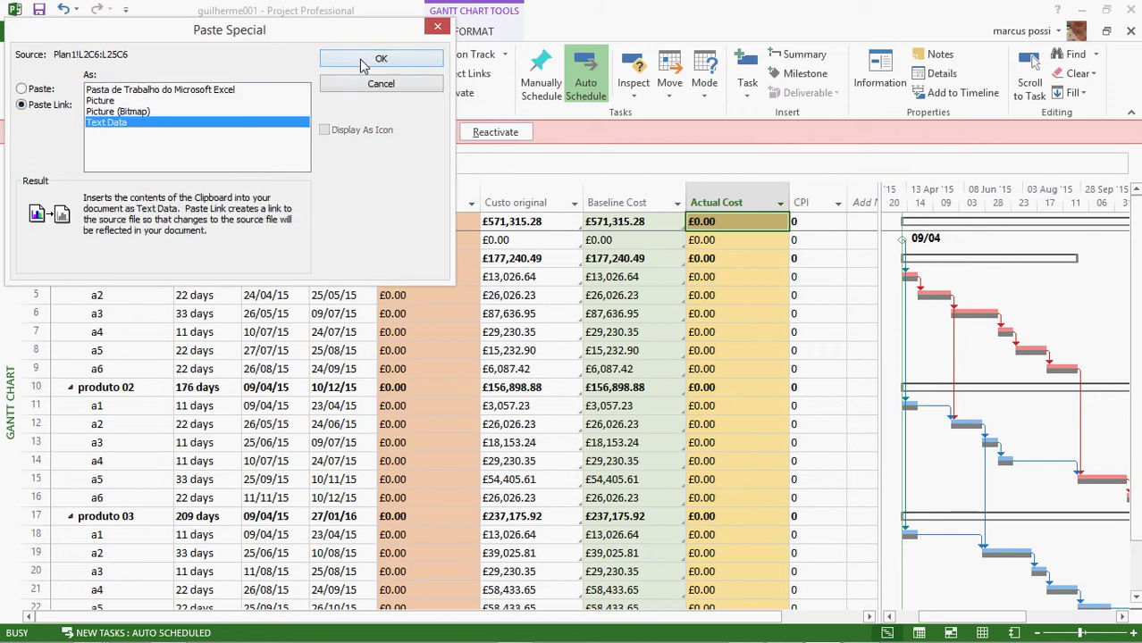
click(371, 64)
click(579, 382)
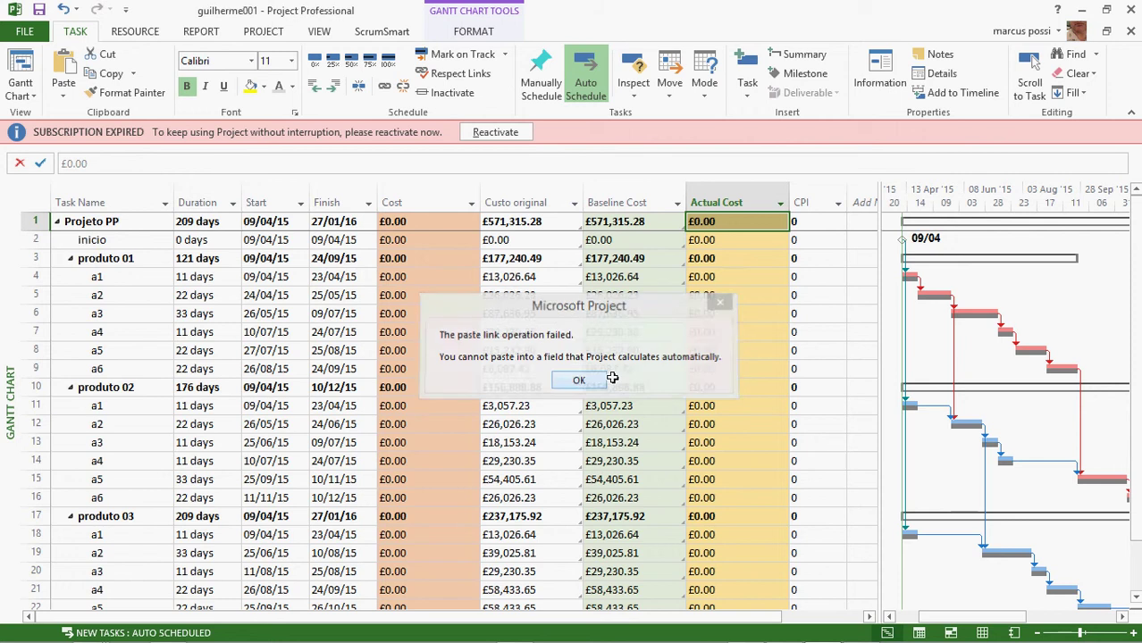
click(743, 256)
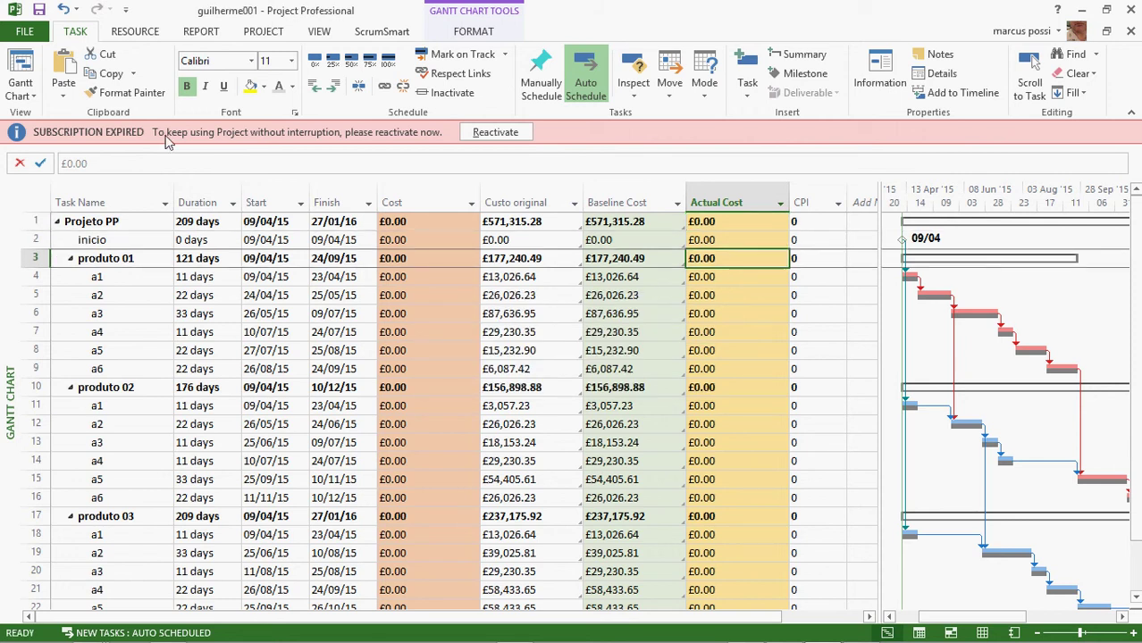
Turn off "Actual costs are always calculated by Project" in the project's schedule calculation options
click(24, 31)
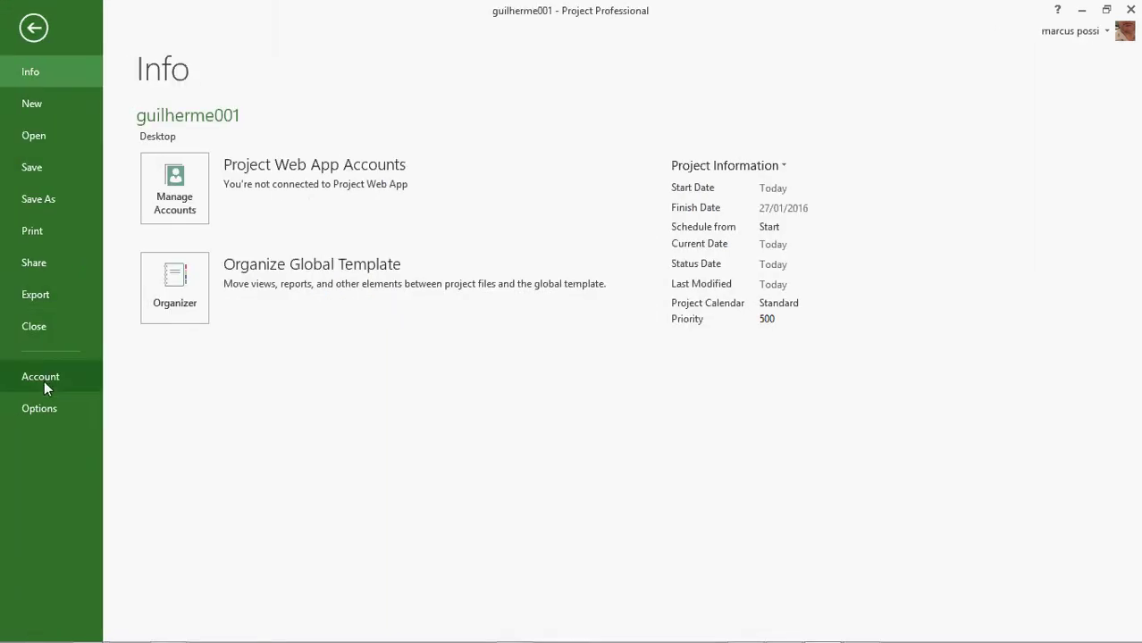
key(Escape)
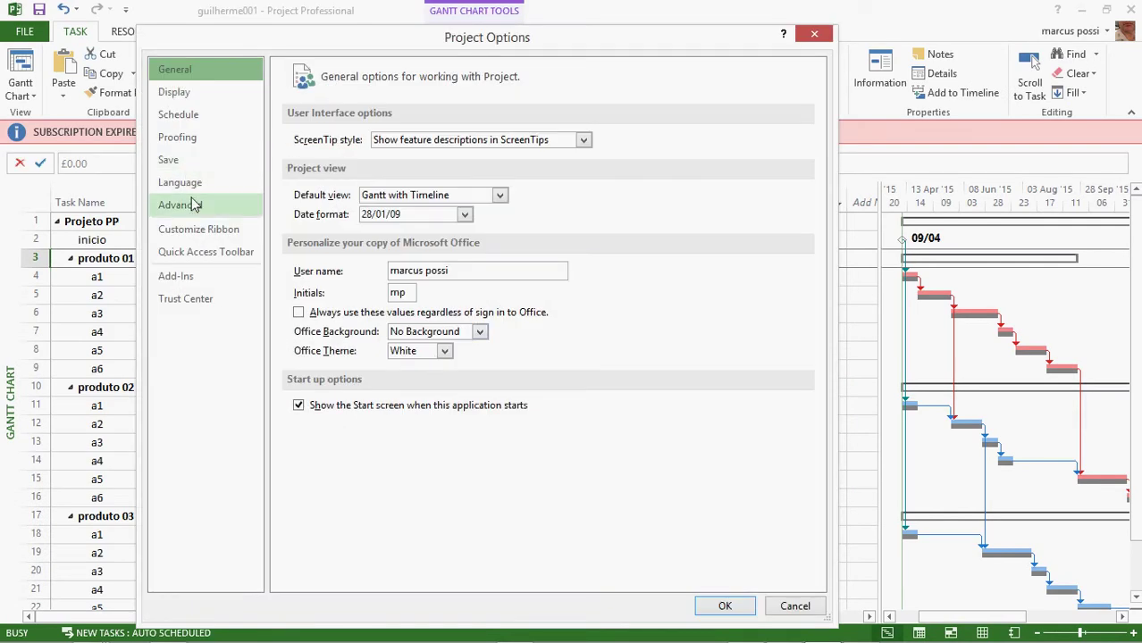
click(192, 207)
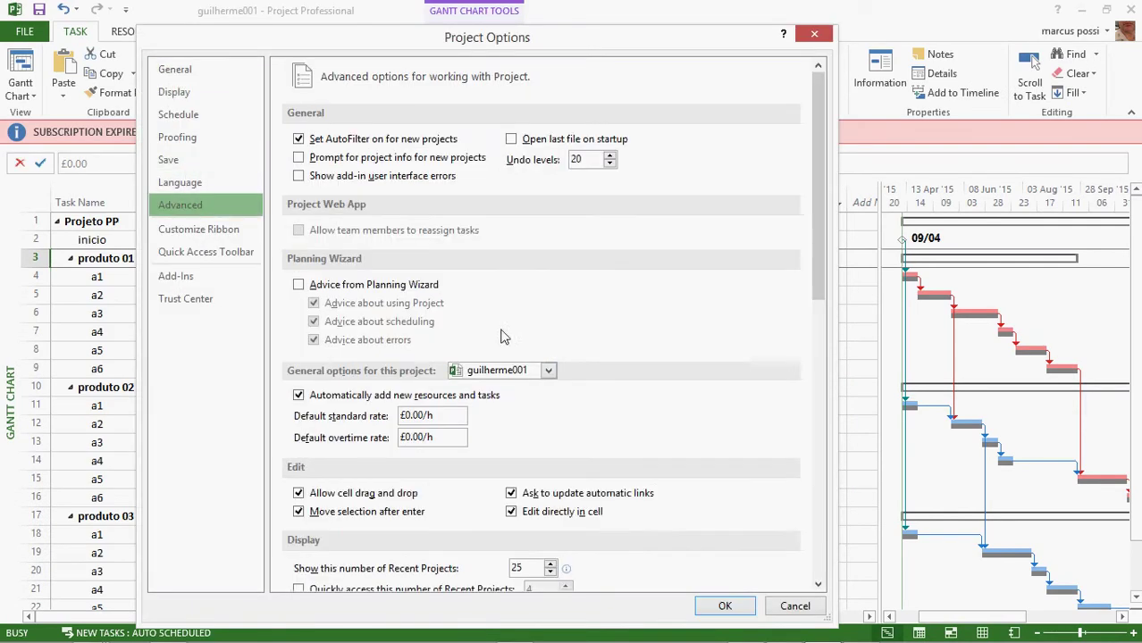
click(188, 97)
click(191, 116)
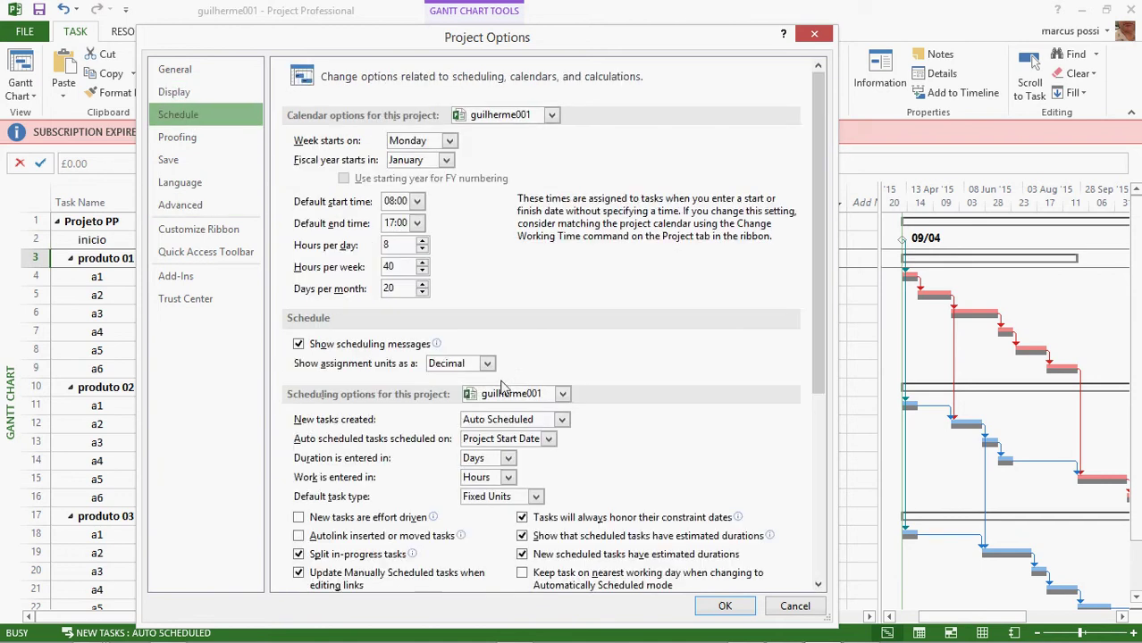
scroll(505, 393, down, 5)
scroll(340, 545, down, 3)
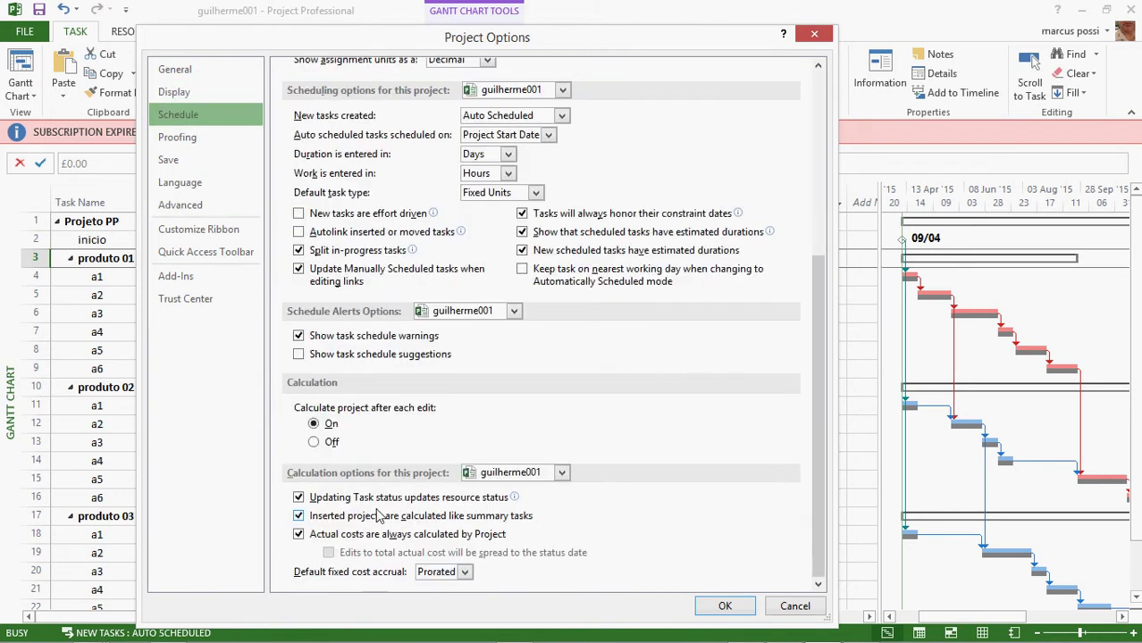
click(311, 539)
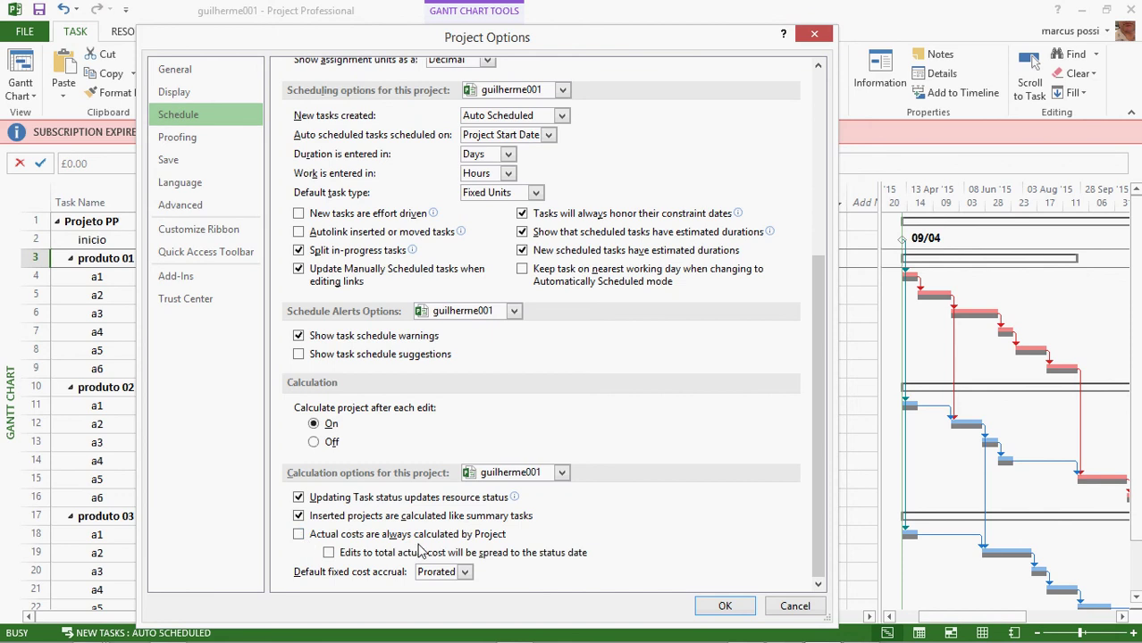
click(725, 606)
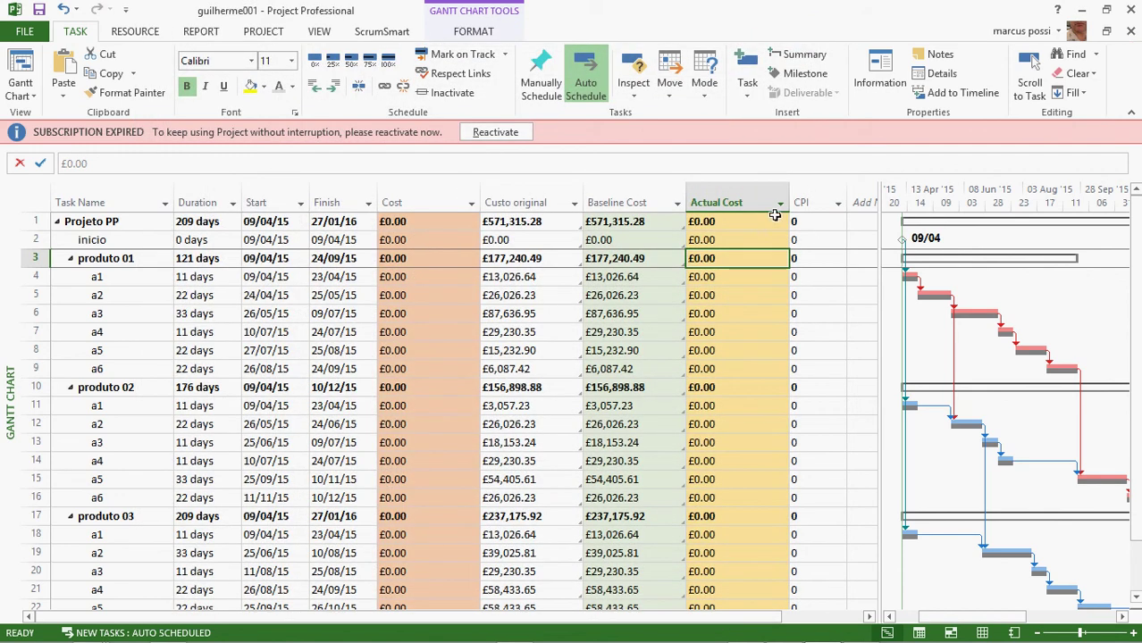
Paste the copied Custo Real cells as linked text data into the Actual Cost column, starting at the Projeto PP row
click(775, 223)
right_click(778, 222)
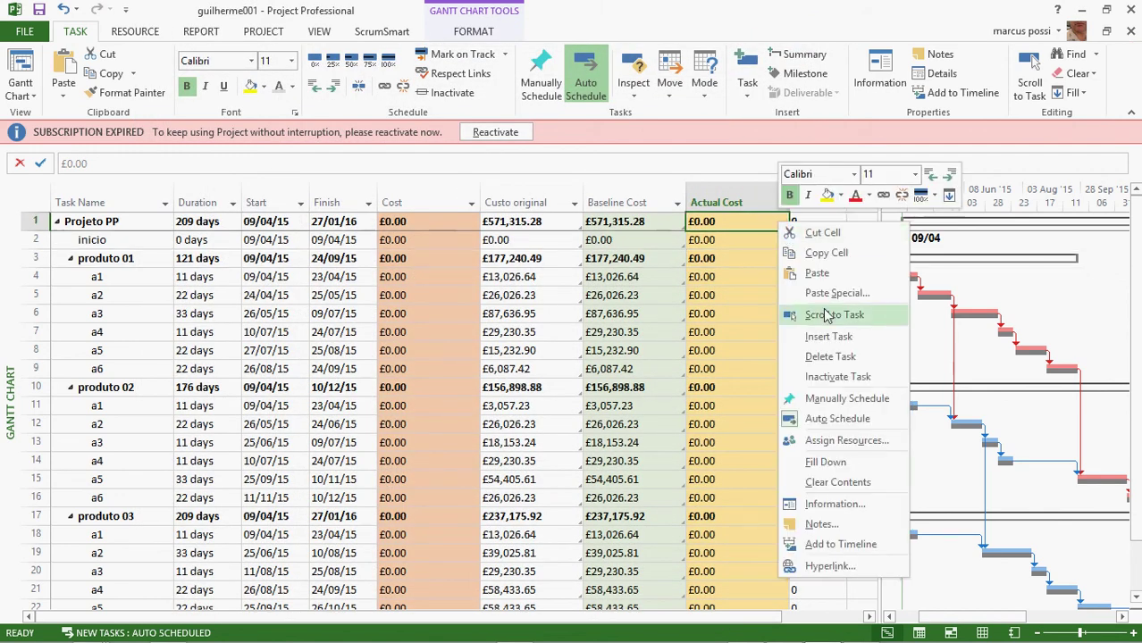
click(782, 294)
click(53, 104)
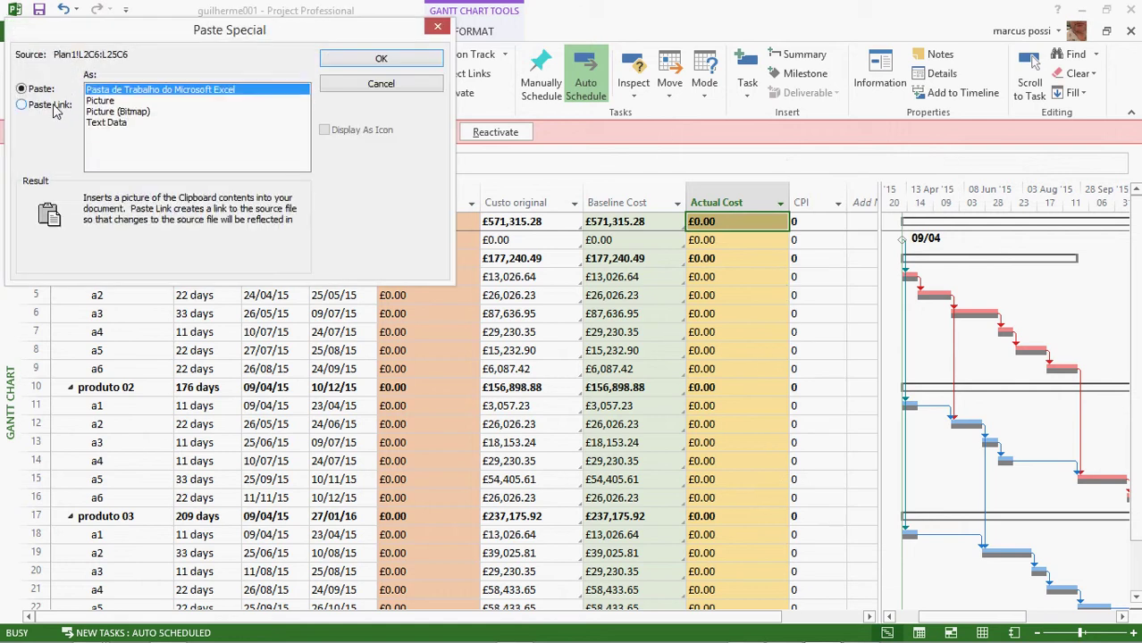
click(166, 122)
click(376, 58)
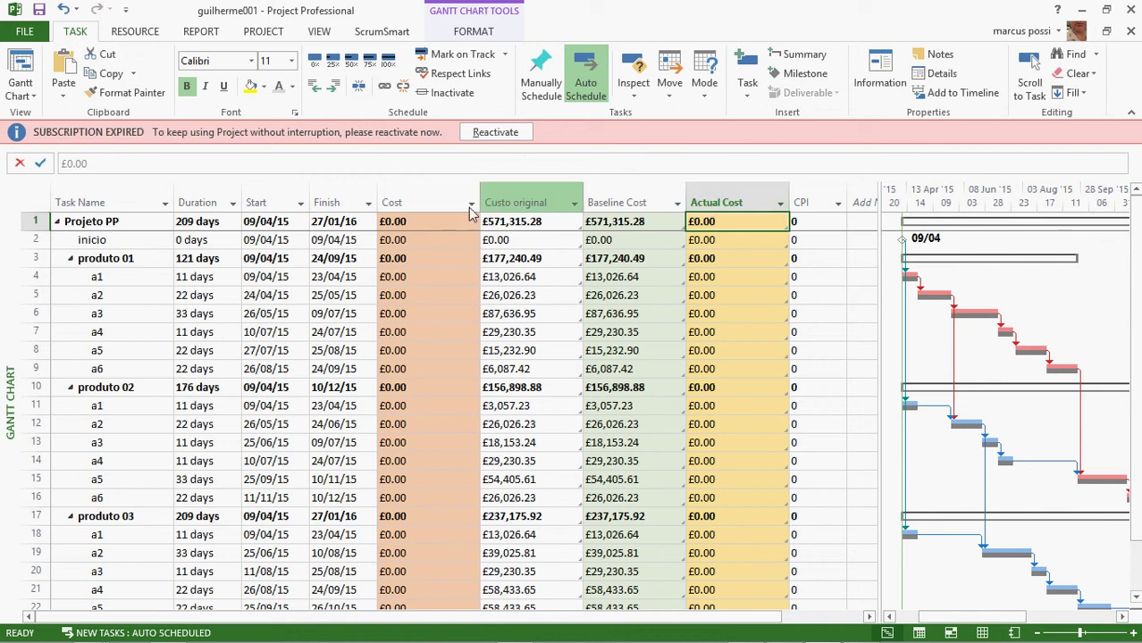
Remove the Cost column from the schedule table
click(429, 202)
key(Delete)
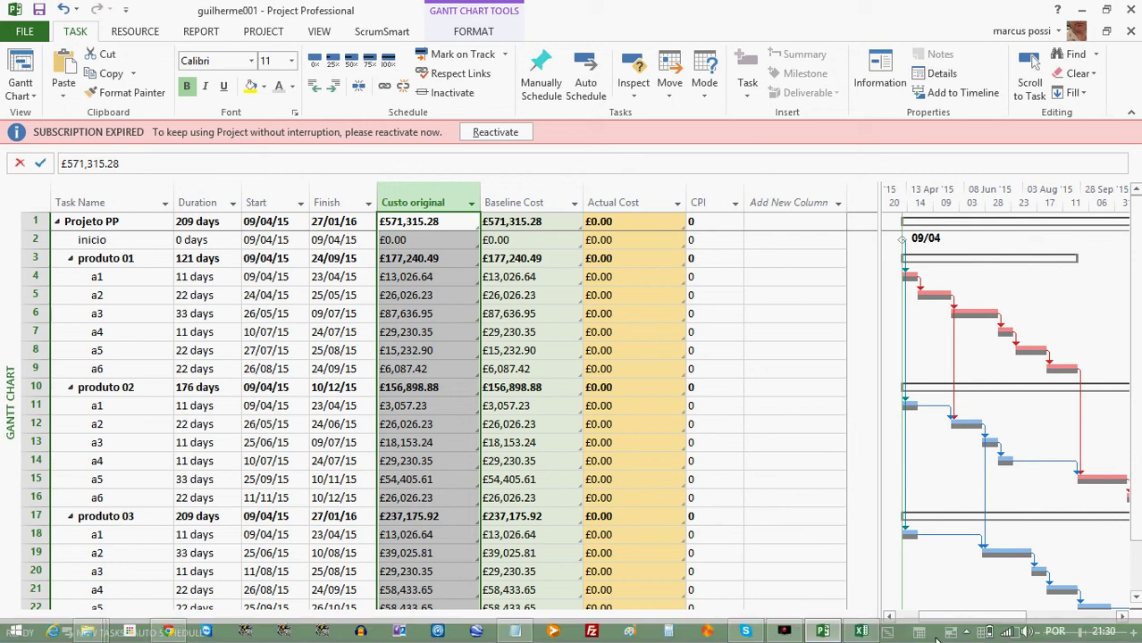
click(784, 631)
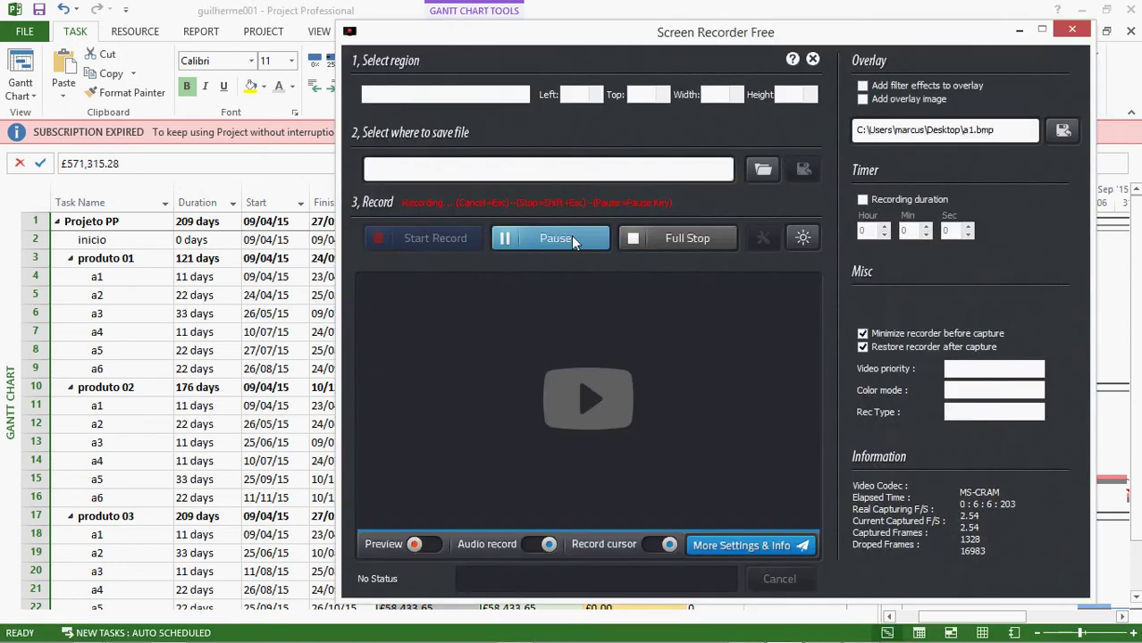
click(1019, 31)
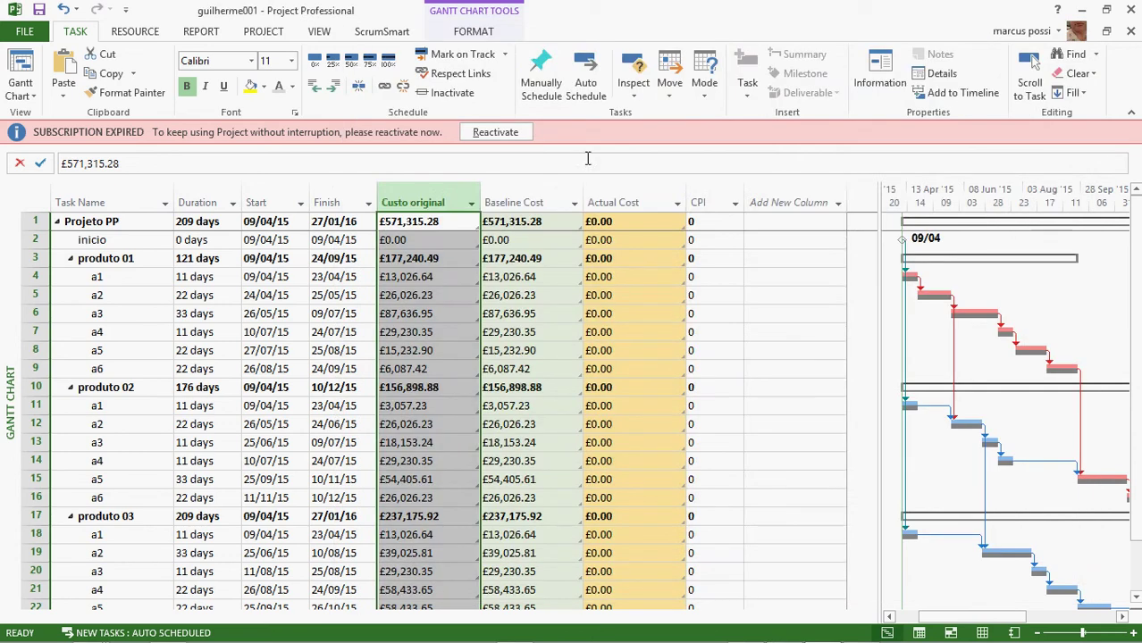
Review the Baseline Cost and Actual Cost columns against the Excel workbook's Custo Real and Indicador de sucesso columns, and return to Project
click(528, 197)
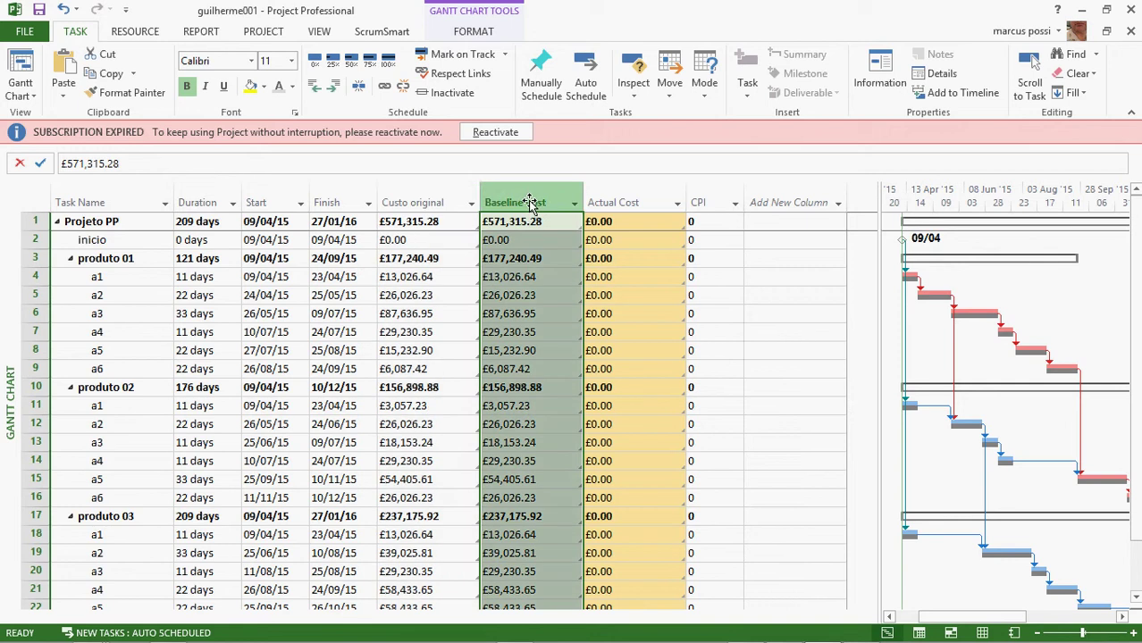
click(630, 195)
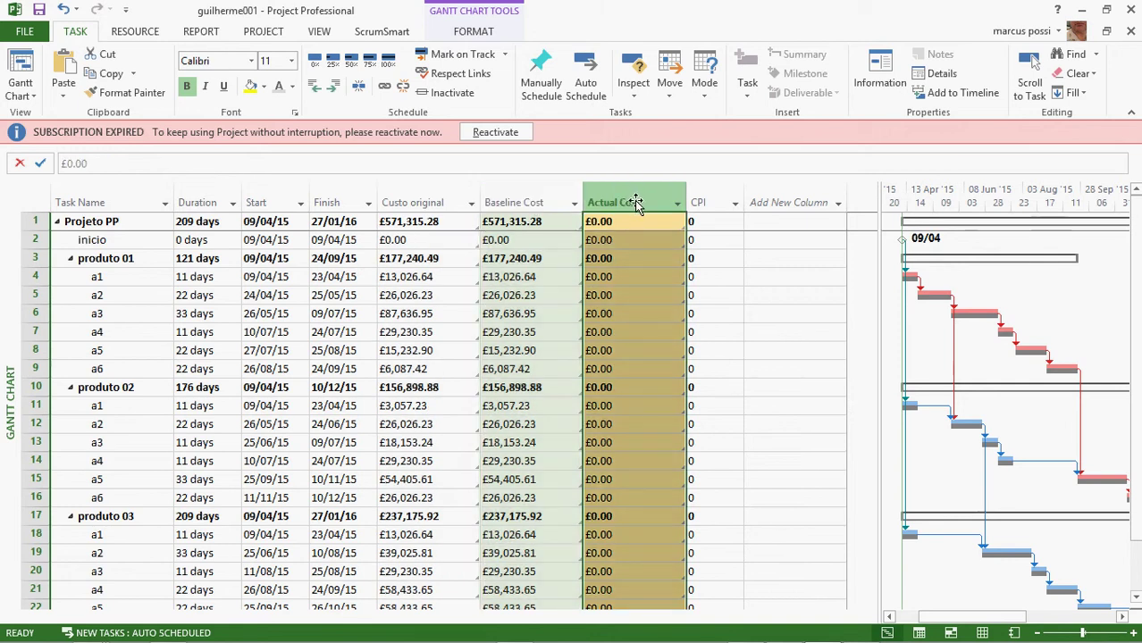
key(alt+Tab)
key(alt+Tab)
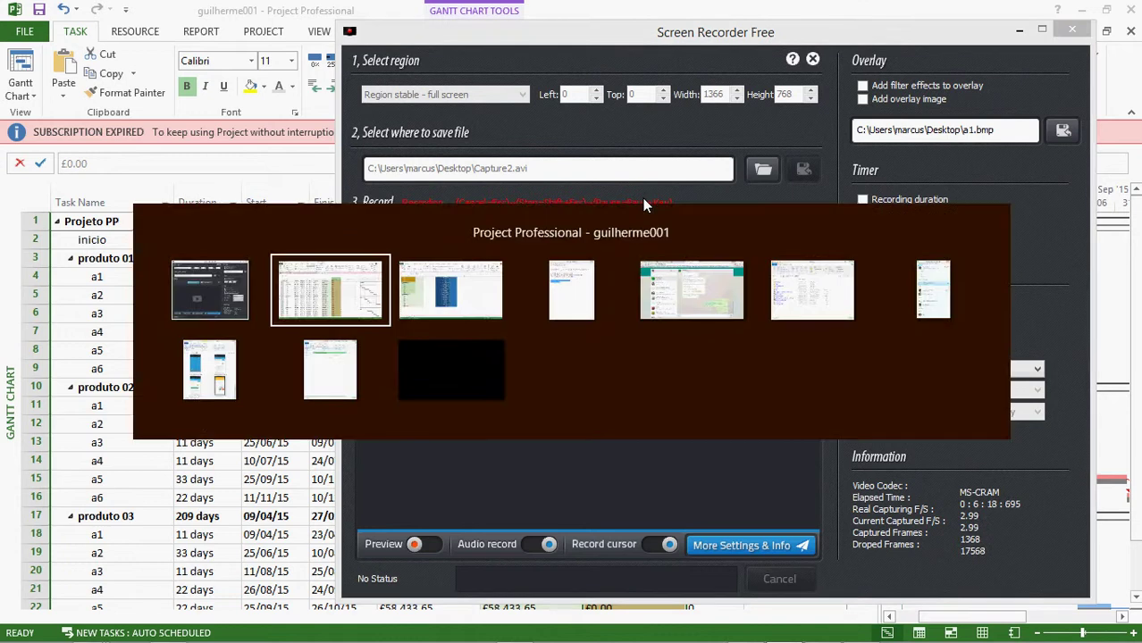
key(alt+Tab)
scroll(658, 245, up, 3)
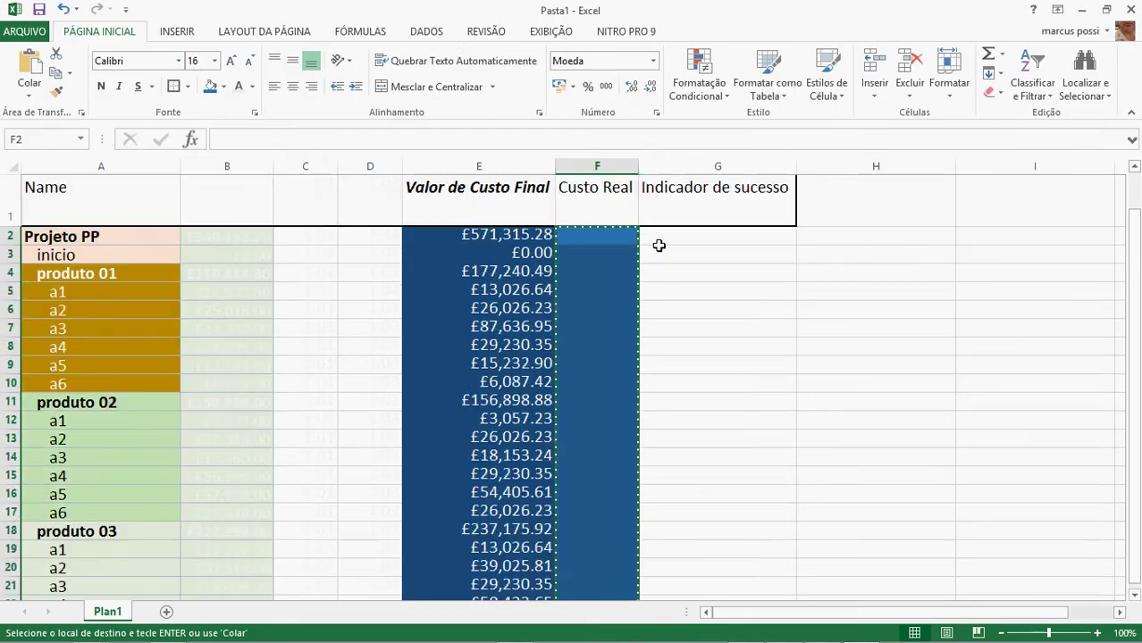
click(756, 238)
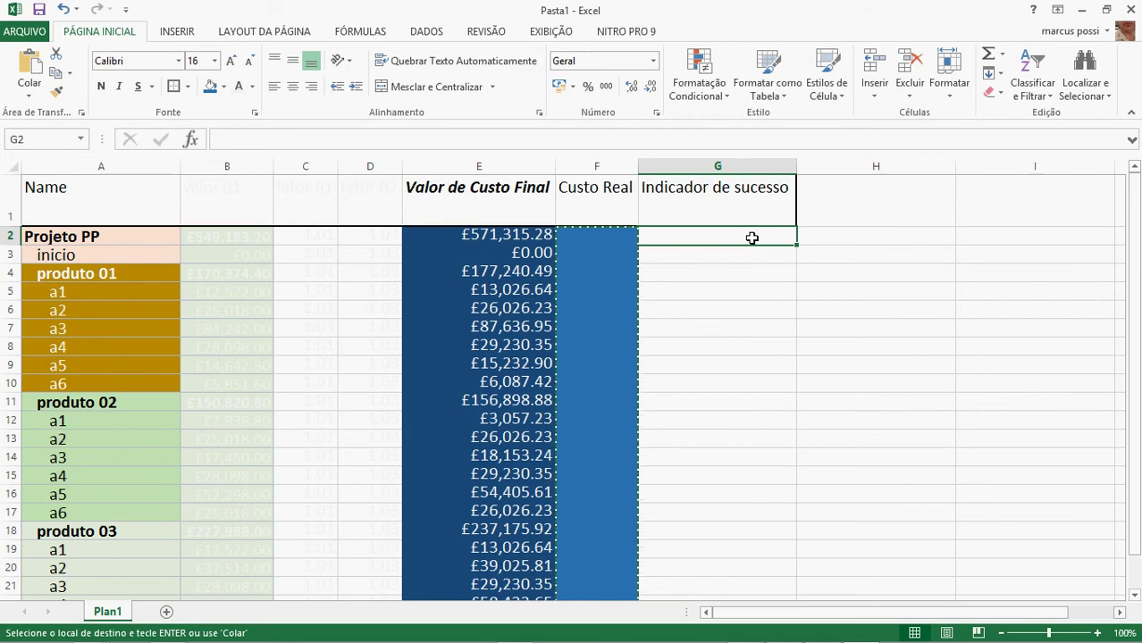
key(alt+Tab)
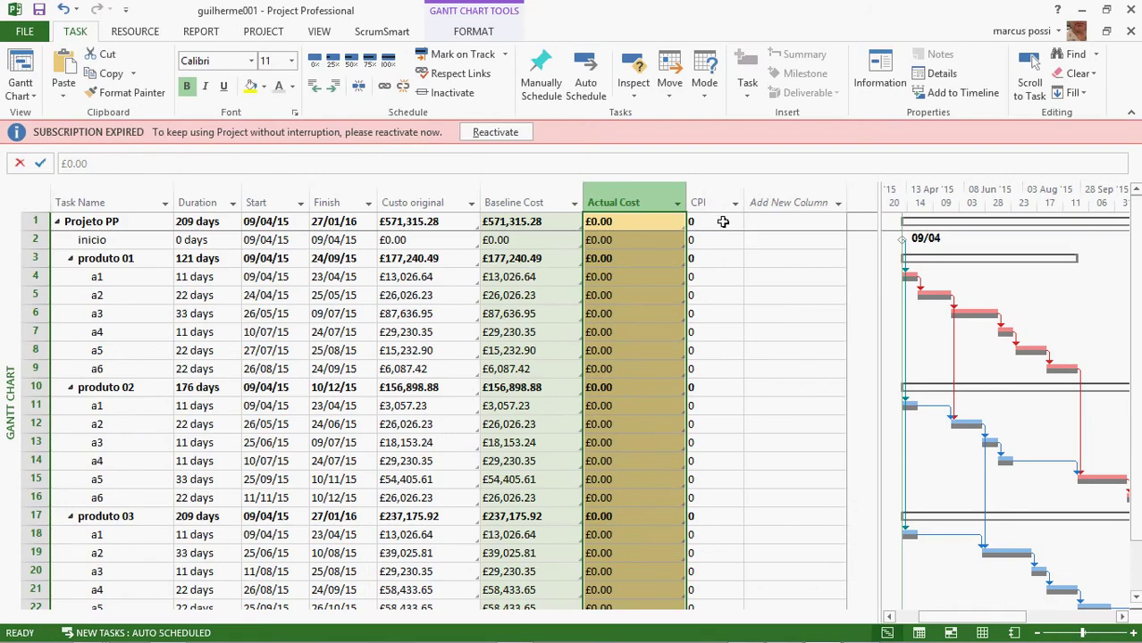
Try to paste the whole CPI column from Project into Excel's Indicador de sucesso column using the destination formatting, and undo the paste
click(723, 222)
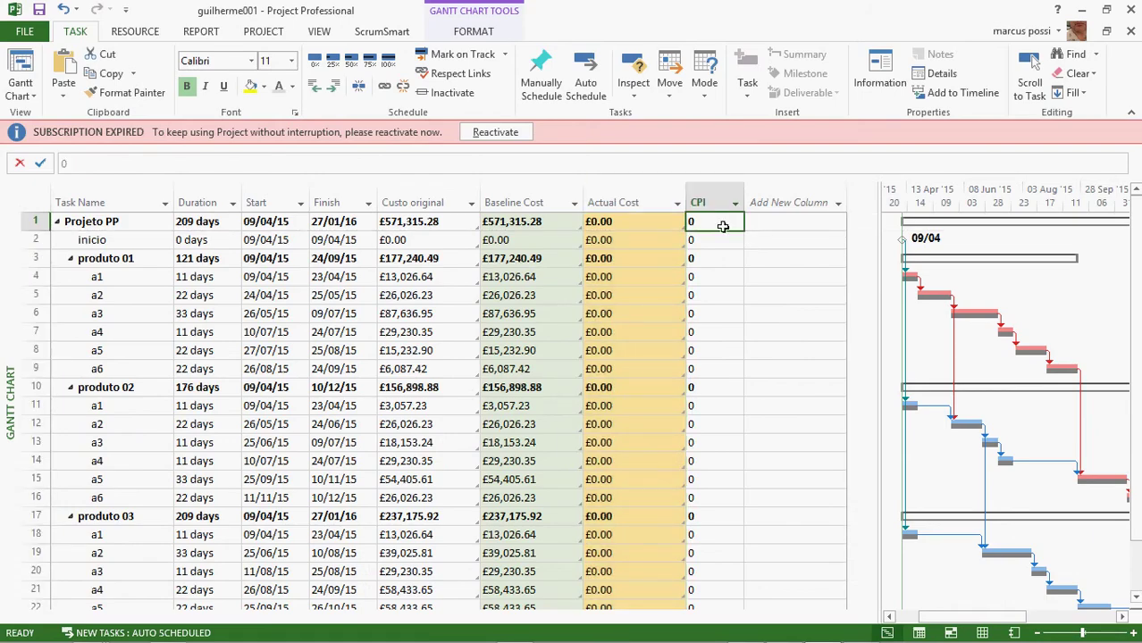
scroll(724, 268, down, 3)
key(ctrl+space)
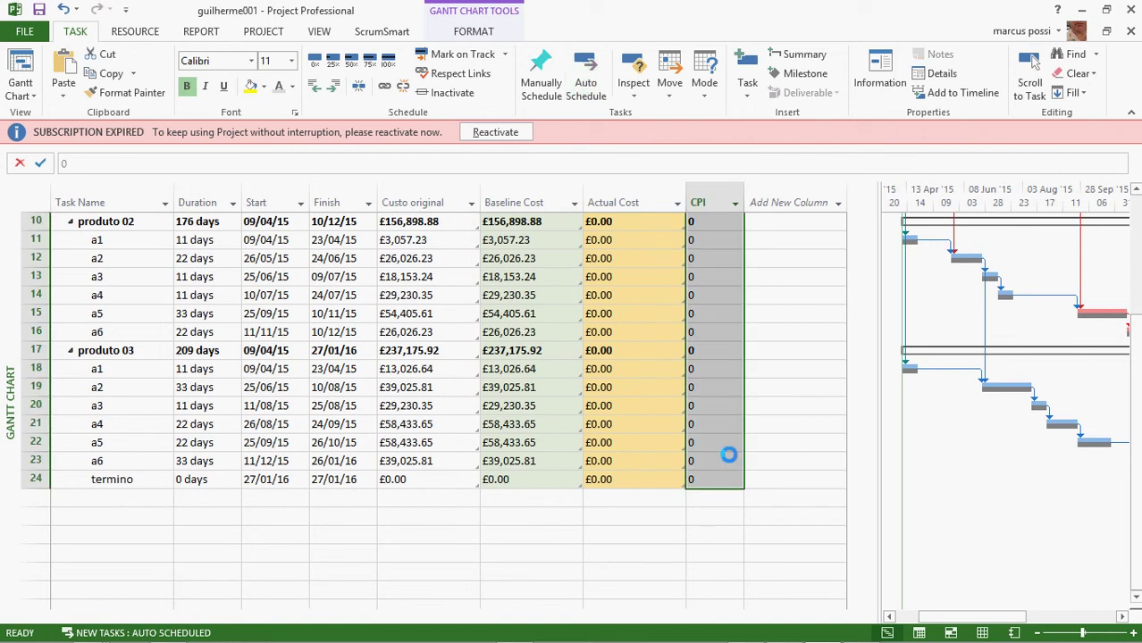
scroll(727, 454, up, 3)
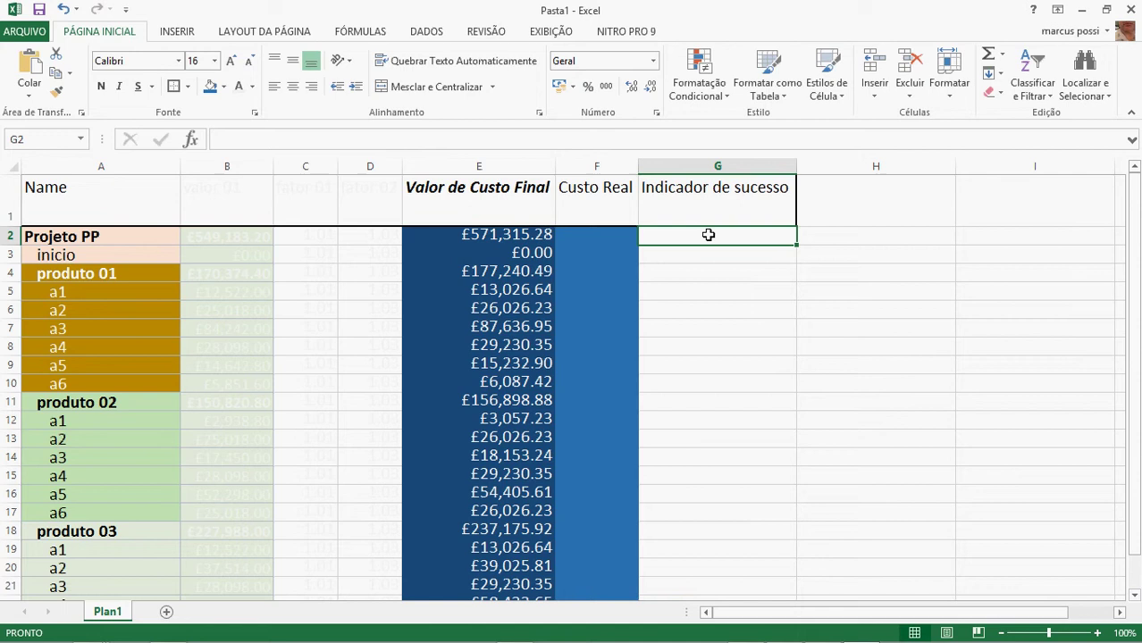
right_click(711, 235)
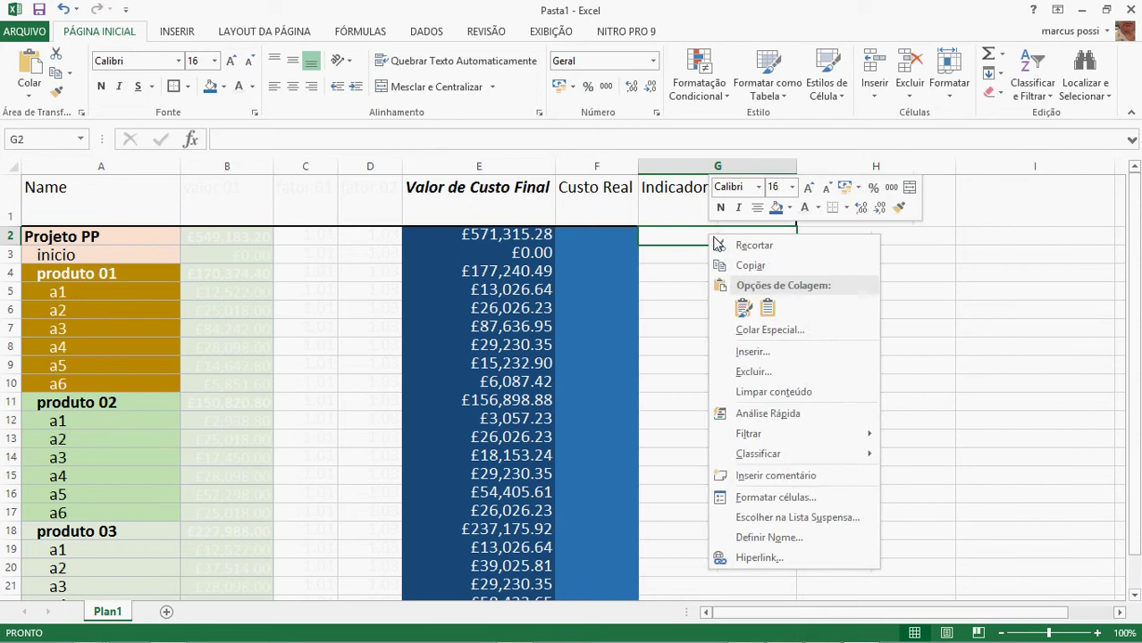
click(768, 307)
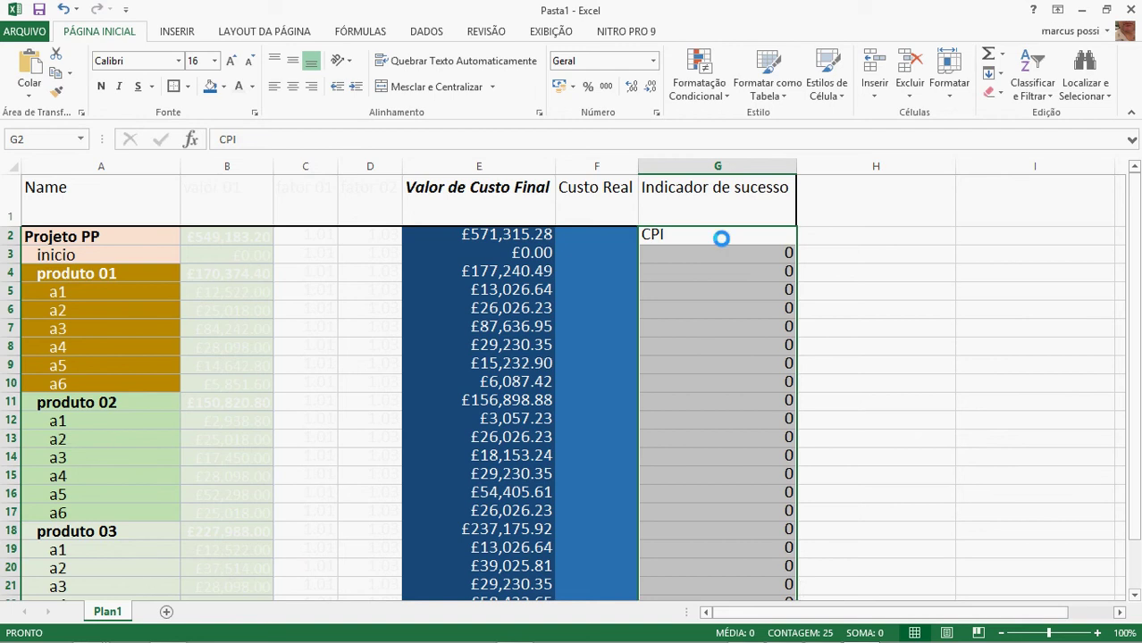
key(ctrl+z)
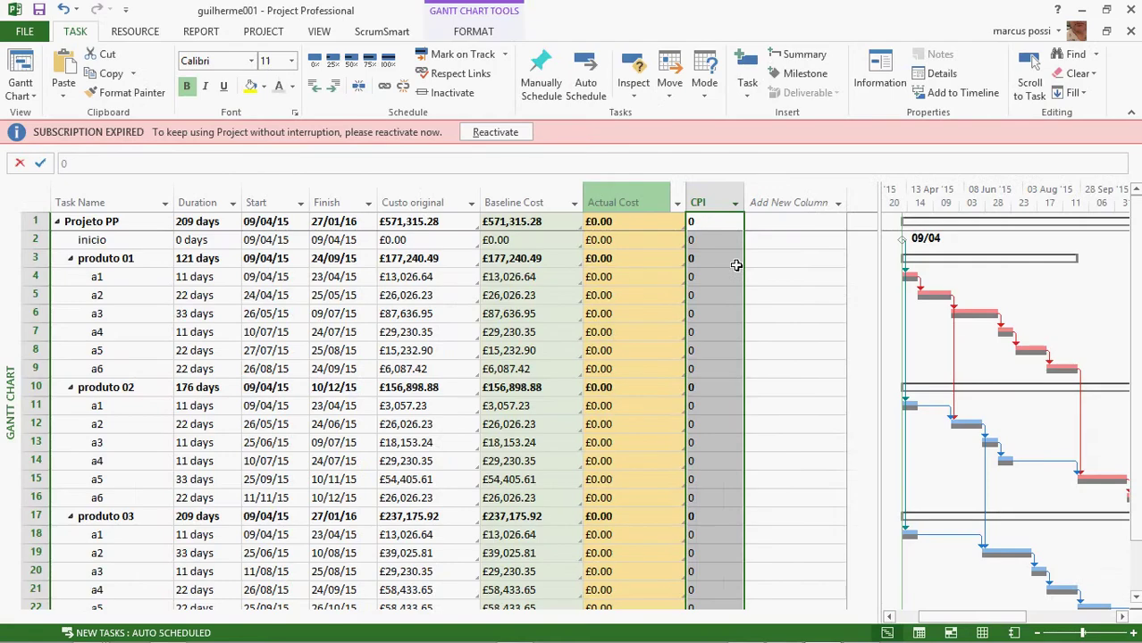
Copy the CPI values in Project from the Projeto PP row down past the termino row, and switch to the Excel workbook
click(706, 224)
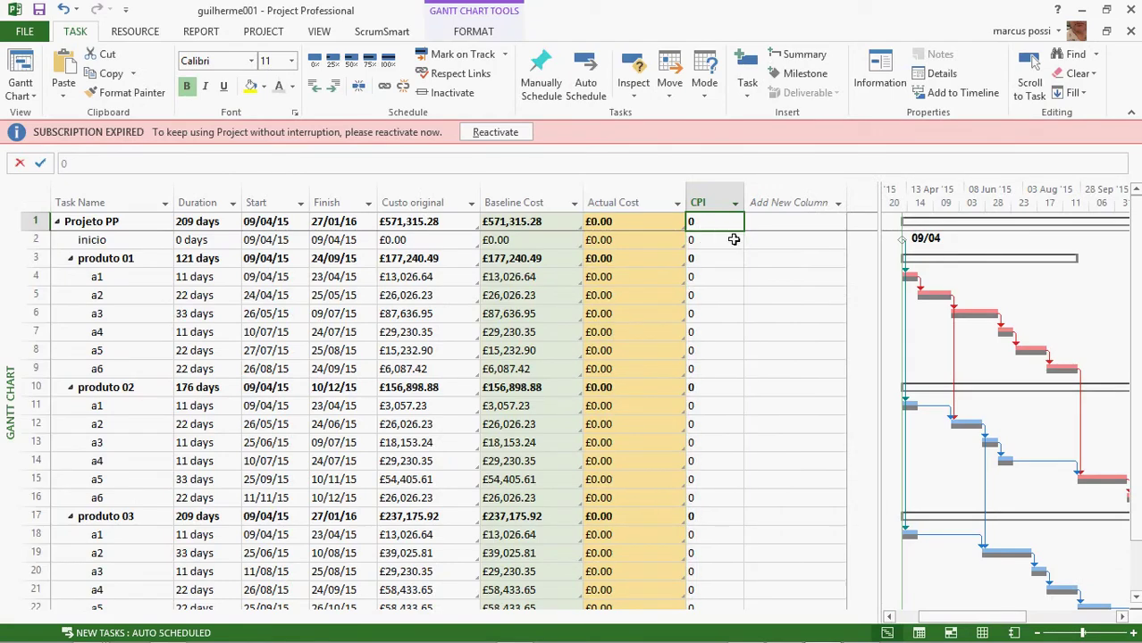
key(shift+Down)
key(shift+Down)
key(shift+Down)
key(shift+Down)
key(shift+Down)
key(shift+Down)
key(shift+Down)
key(shift+Down)
key(shift+Down)
key(shift+Down)
key(shift+Down)
key(shift+Down)
key(shift+Down)
key(shift+Down)
key(shift+Down)
key(shift+Down)
key(shift+Down)
key(shift+Down)
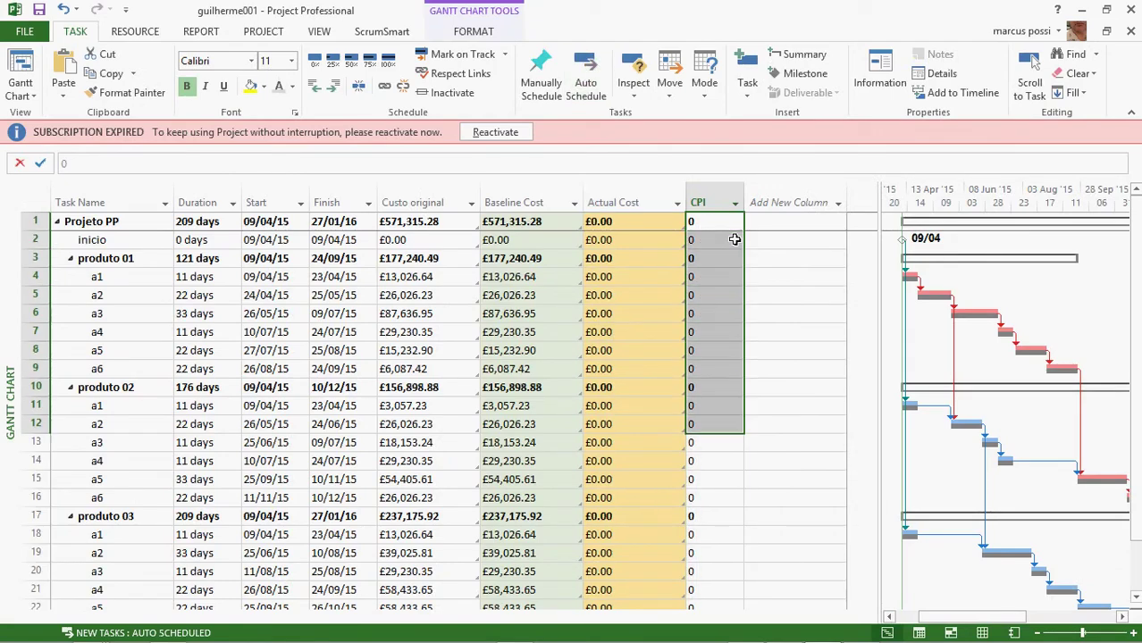
key(shift+Down)
key(shift+Down)
key(shift+Down)
key(shift+Down)
key(shift+Down)
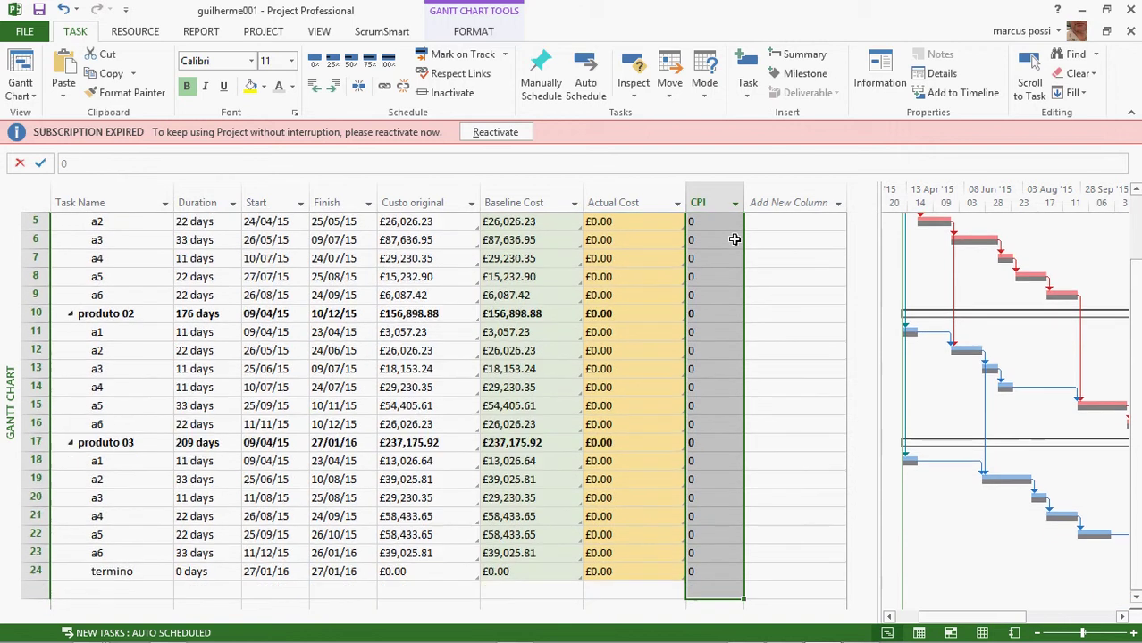
key(alt+Tab)
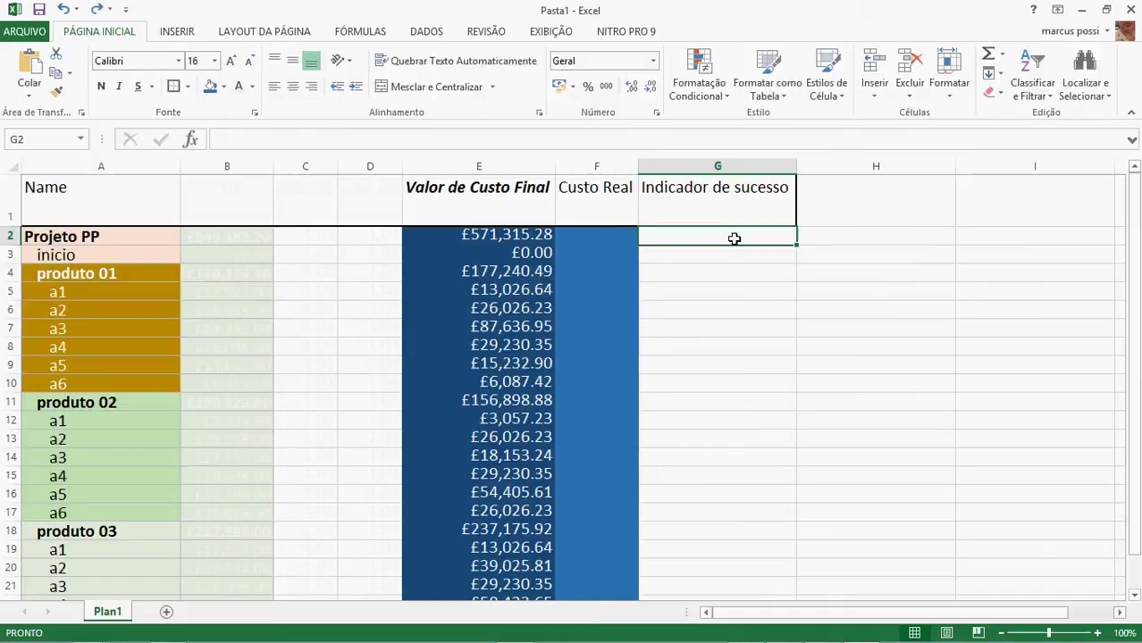
Try pasting the CPI values at cell G2 with destination formatting and with original formatting, undoing each attempt
right_click(733, 239)
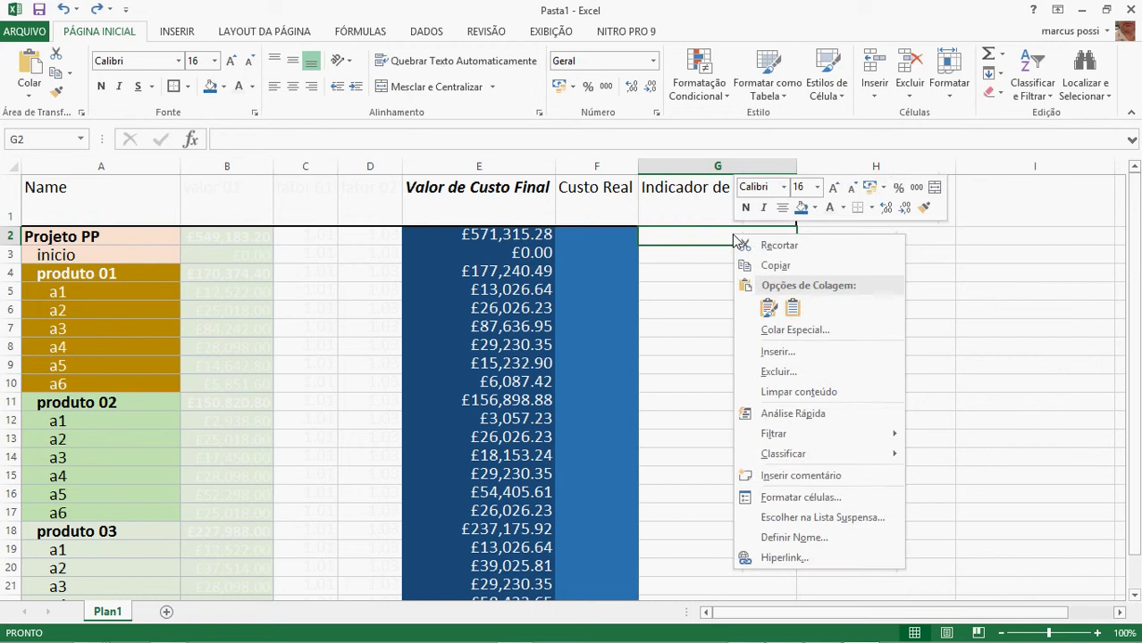
click(794, 309)
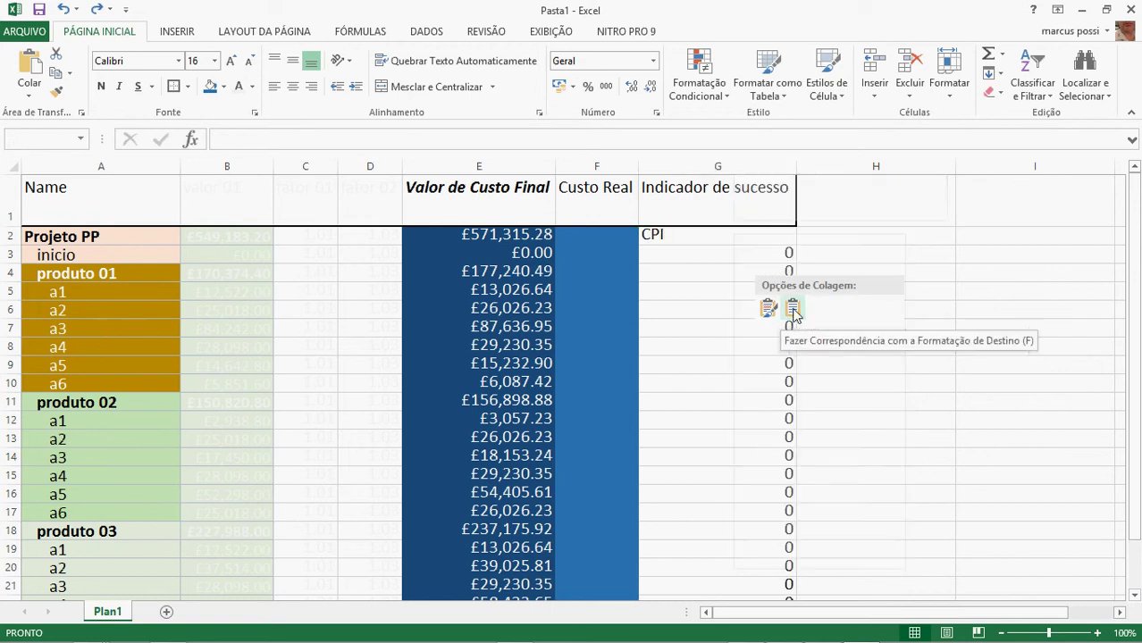
key(ctrl+z)
right_click(735, 238)
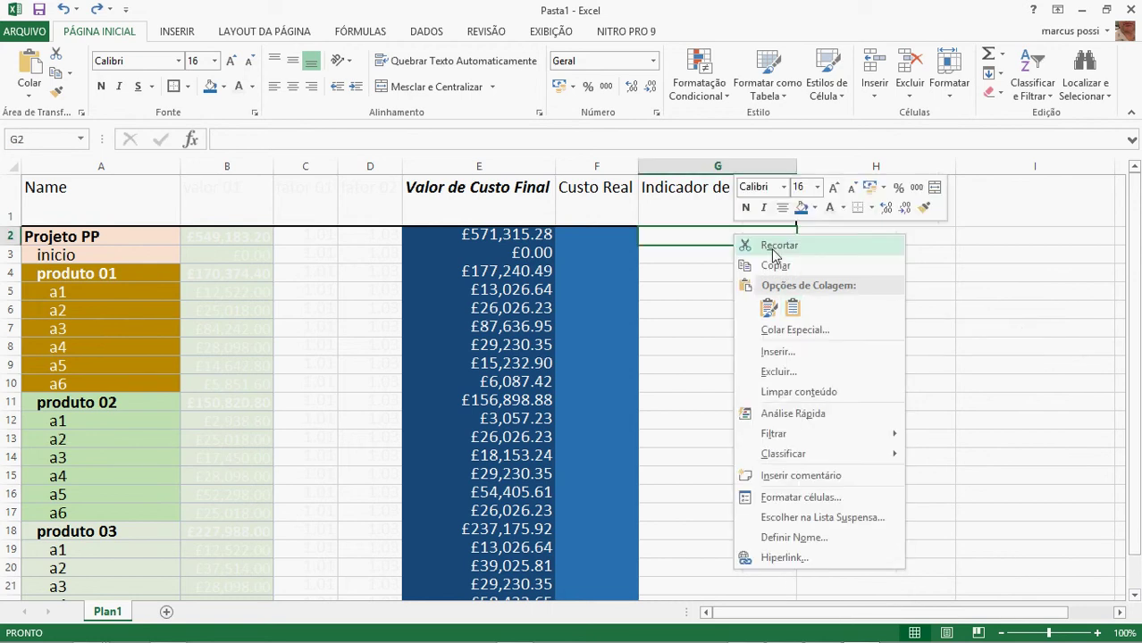
click(768, 309)
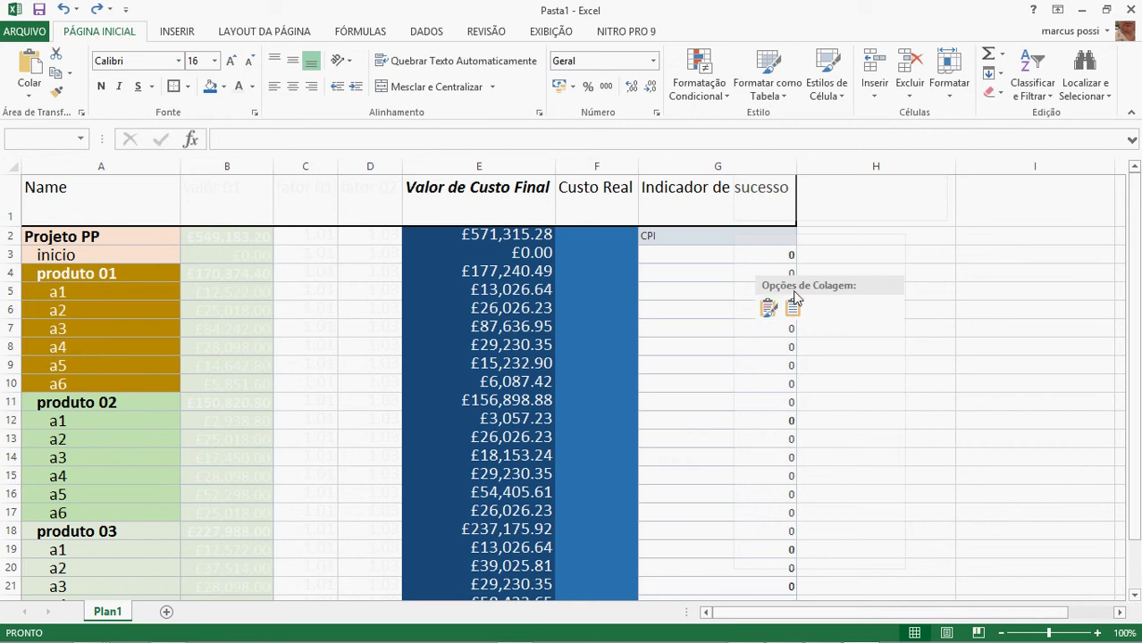
key(ctrl+z)
right_click(732, 236)
click(794, 308)
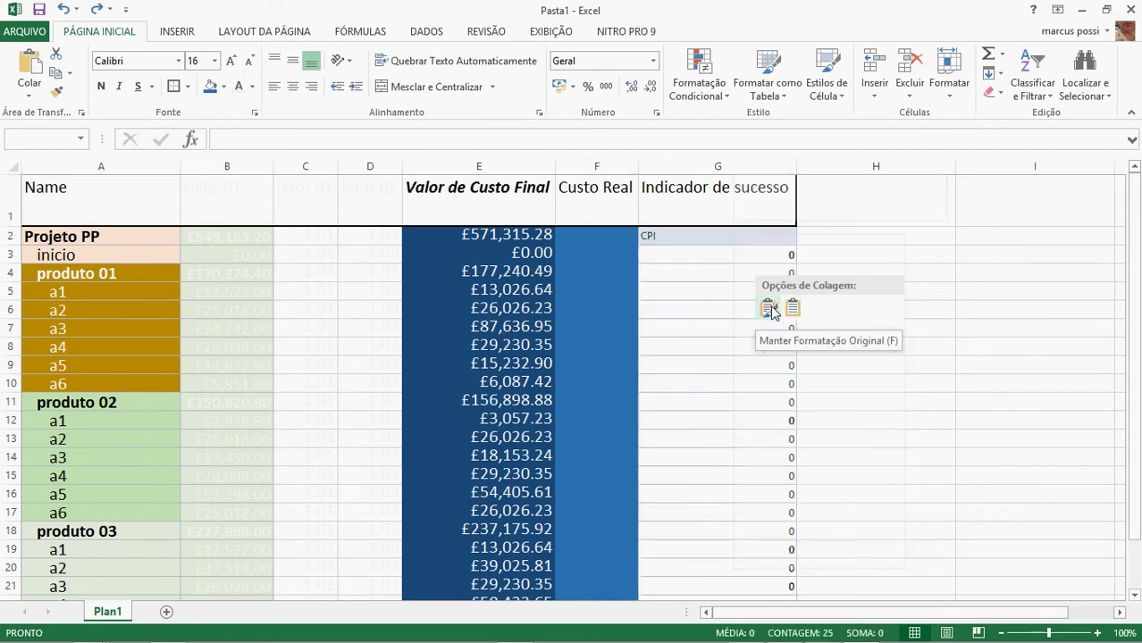
key(ctrl+z)
Paste the copied CPI values as linked text (Colar vínculo, Texto) into the Indicador de sucesso column, starting at cell G2
right_click(735, 237)
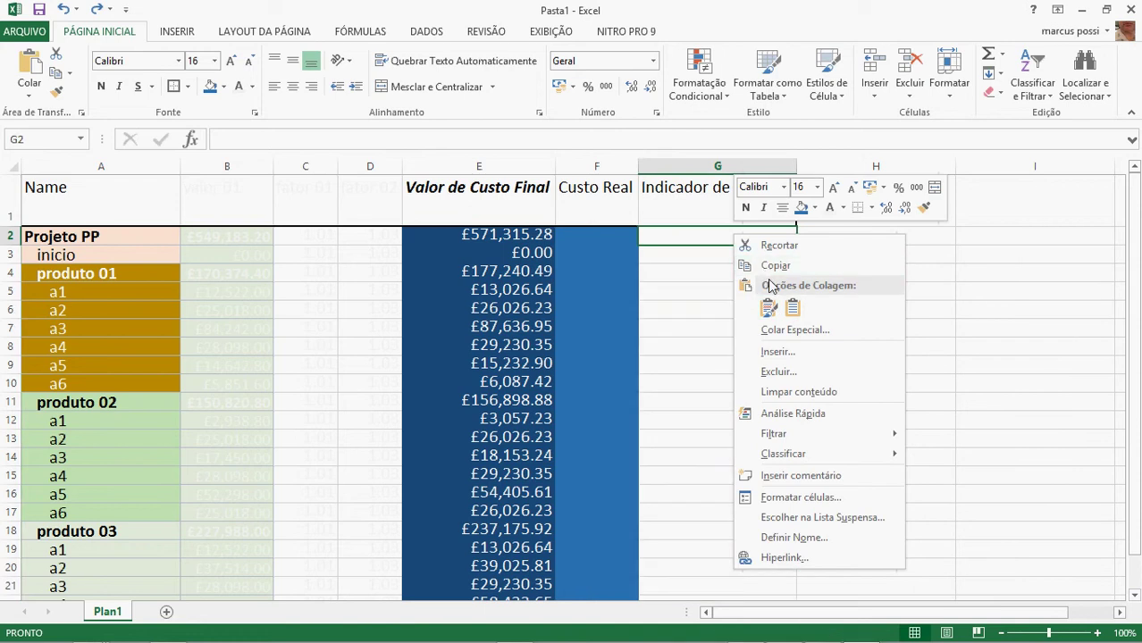
click(795, 331)
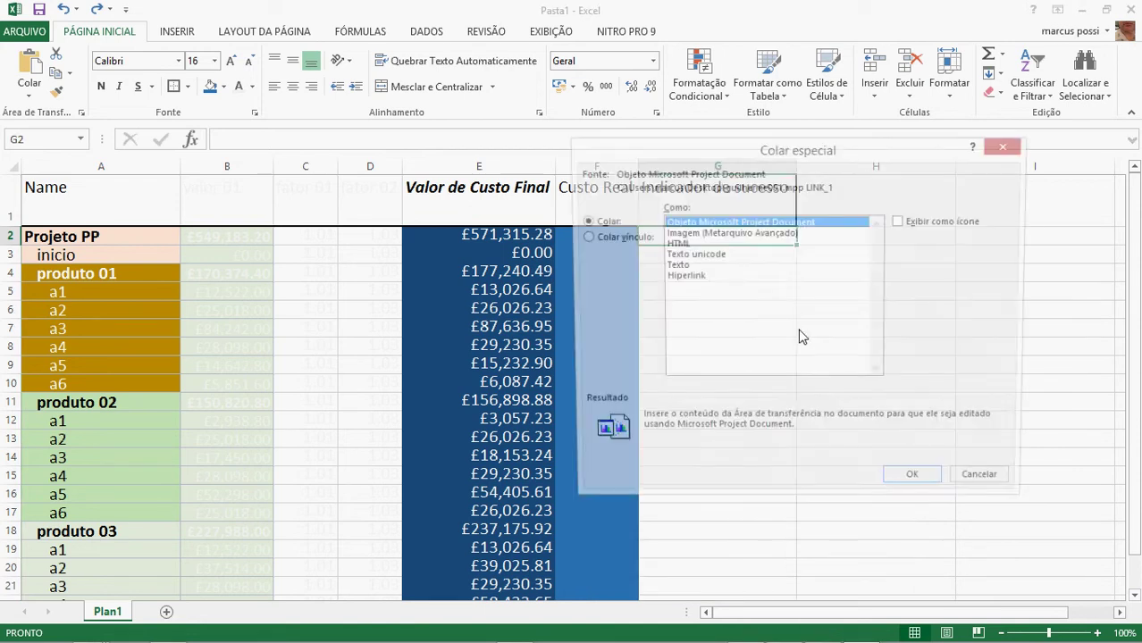
click(610, 240)
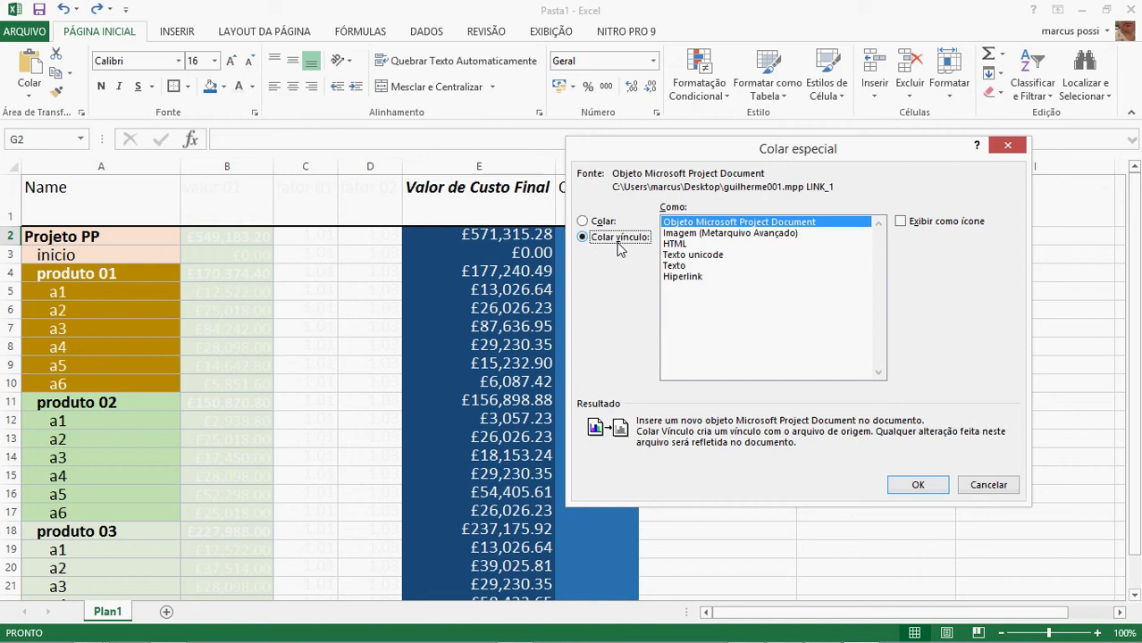
click(683, 266)
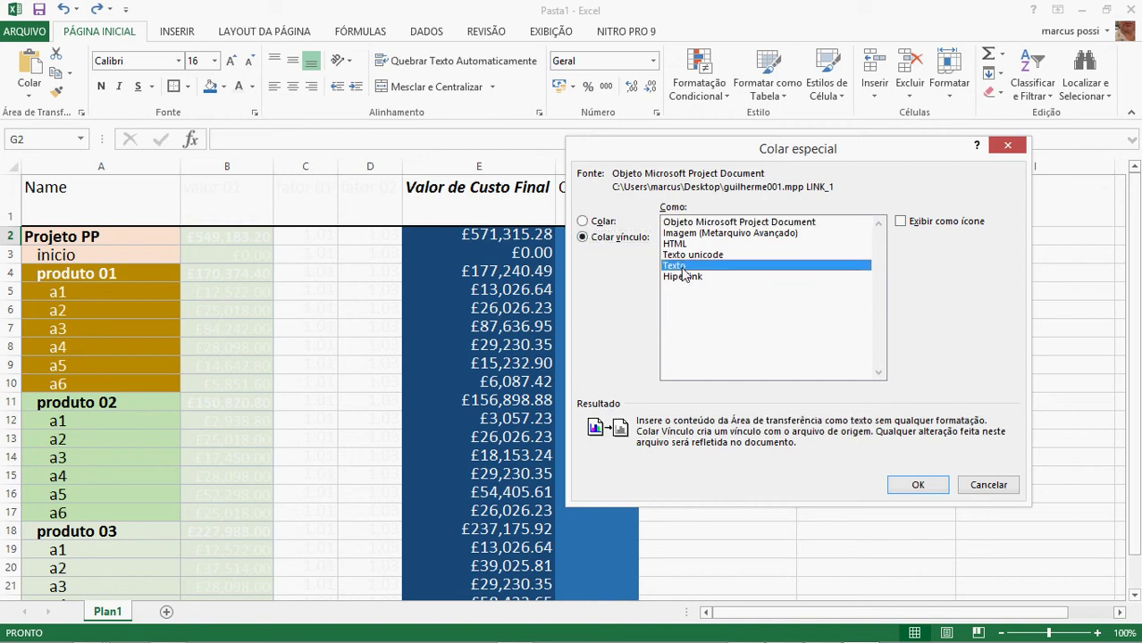
click(917, 485)
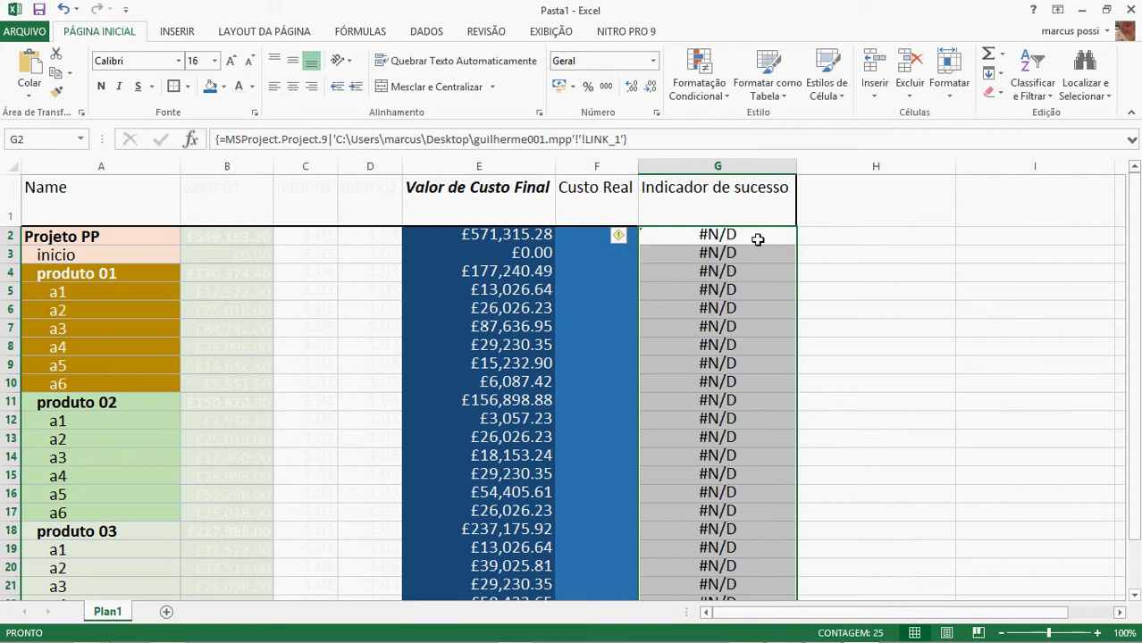
click(908, 233)
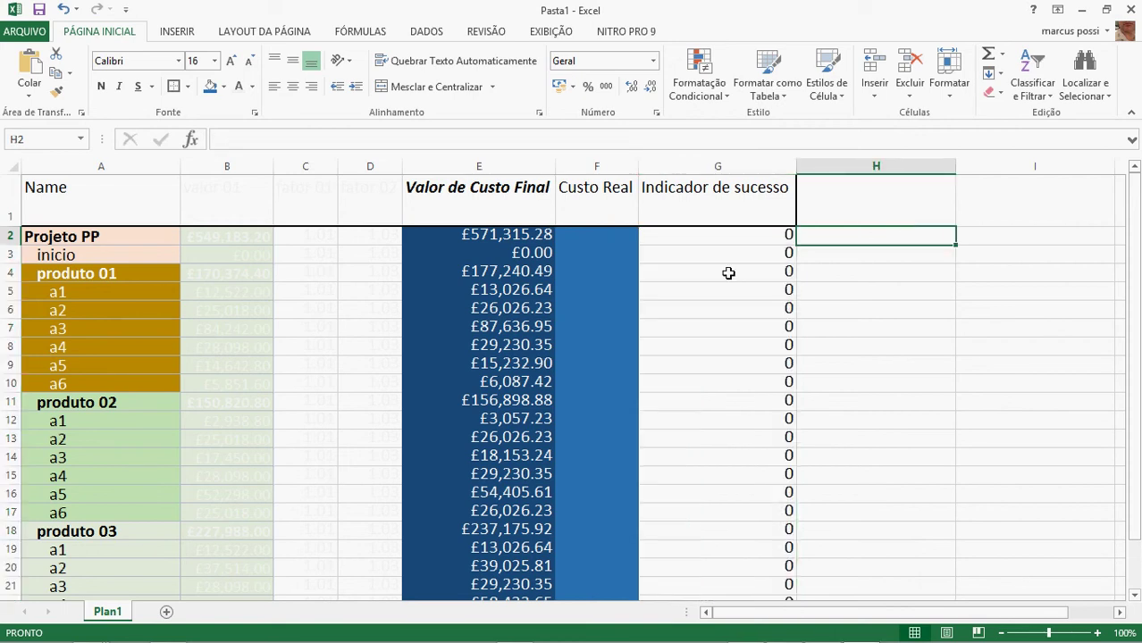
Switch back to Project and remove the Actual Cost column from the schedule table
key(alt+Tab)
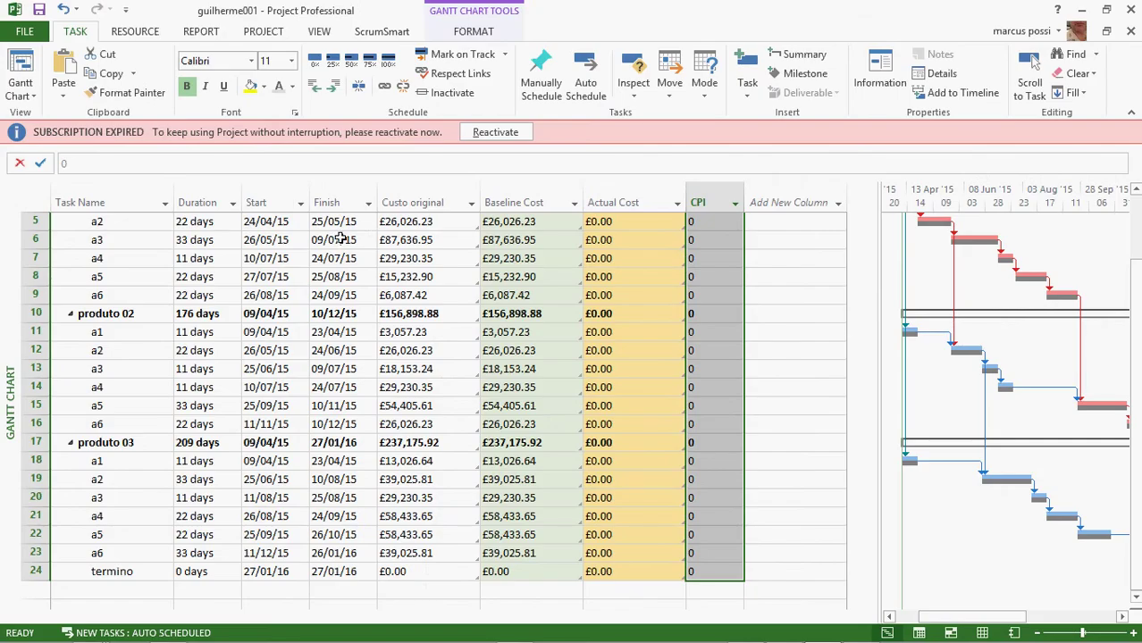
scroll(341, 237, up, 2)
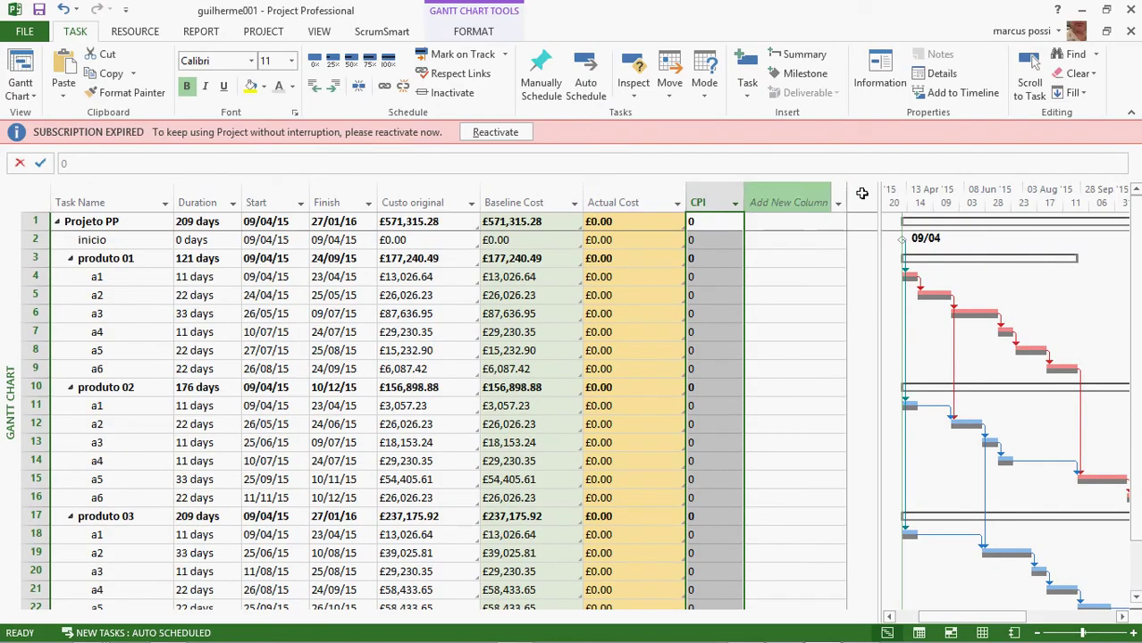
drag(879, 193, 480, 242)
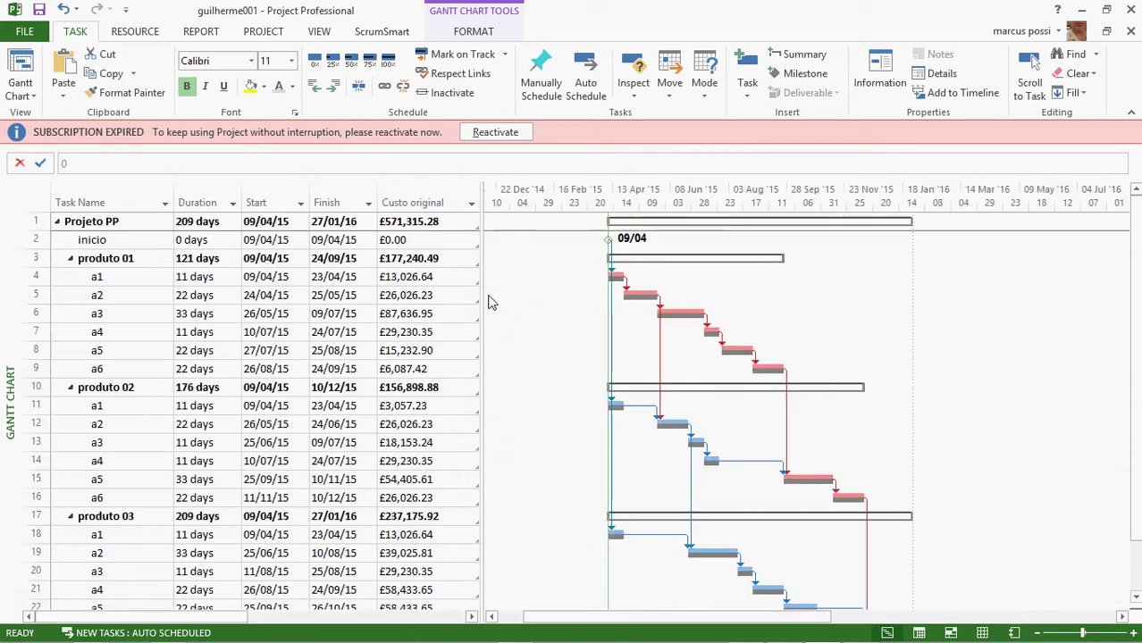
drag(481, 291, 811, 272)
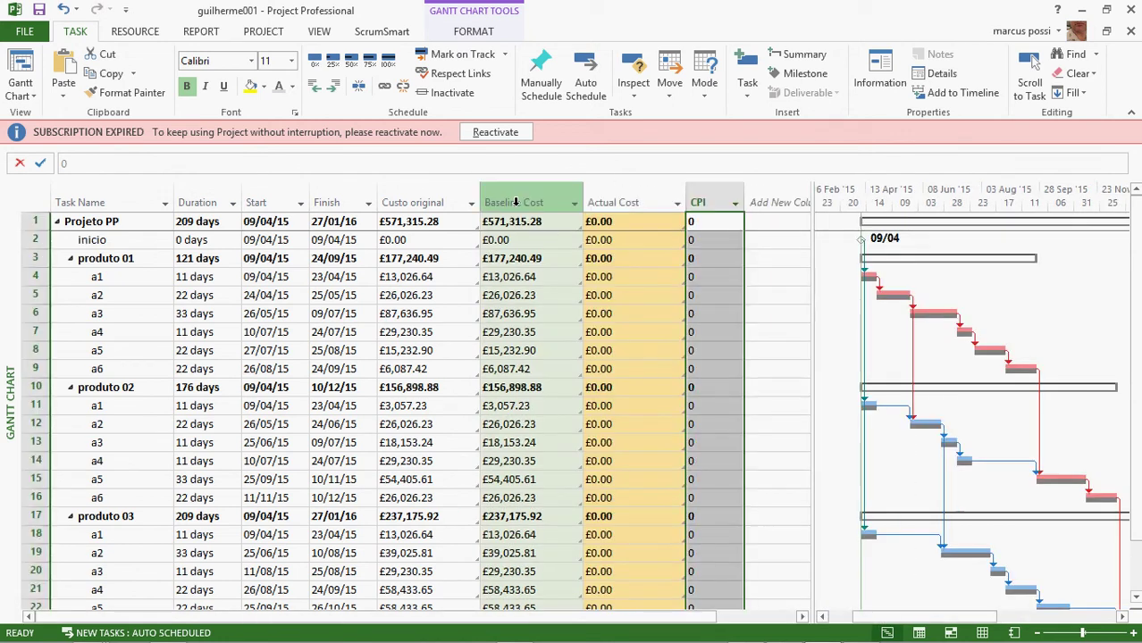
click(624, 198)
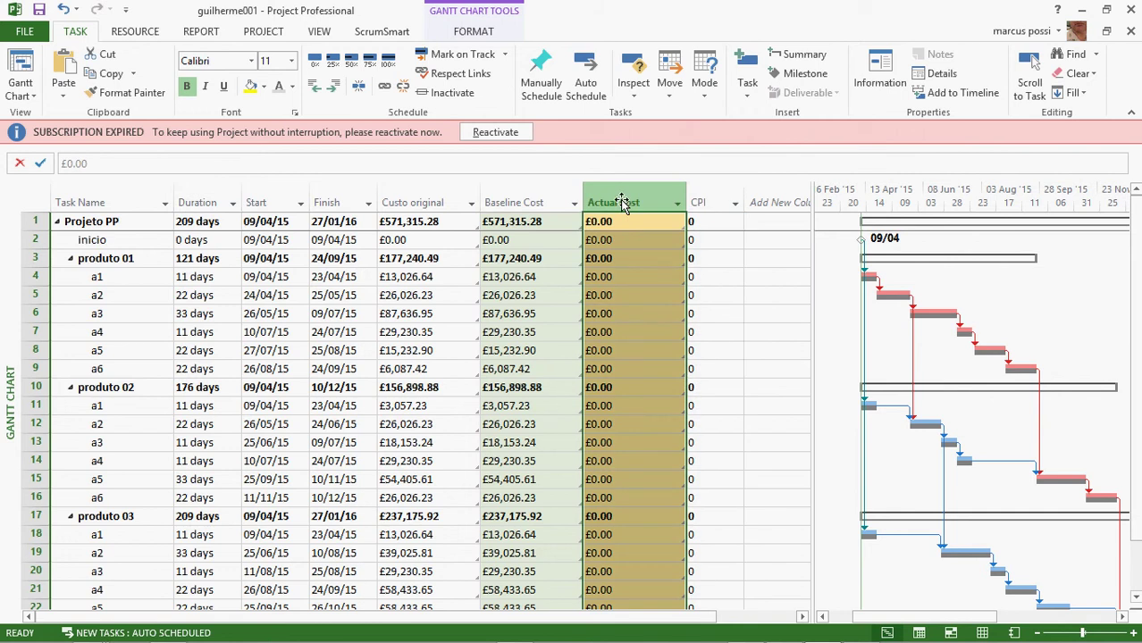
right_click(625, 202)
click(676, 334)
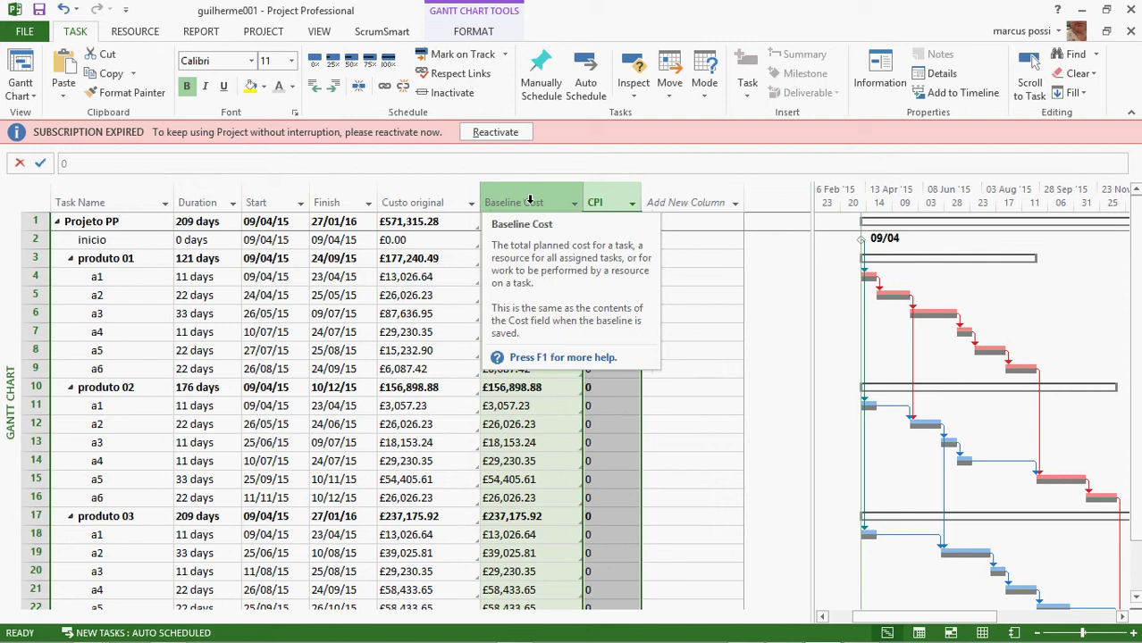
click(347, 264)
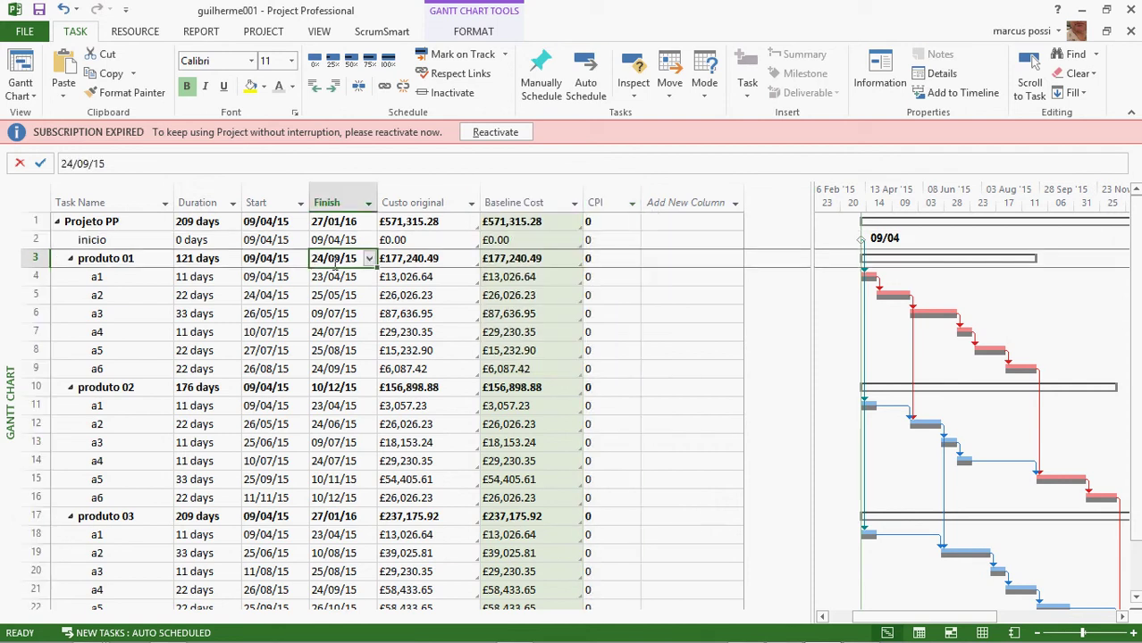
click(407, 351)
click(265, 405)
click(408, 460)
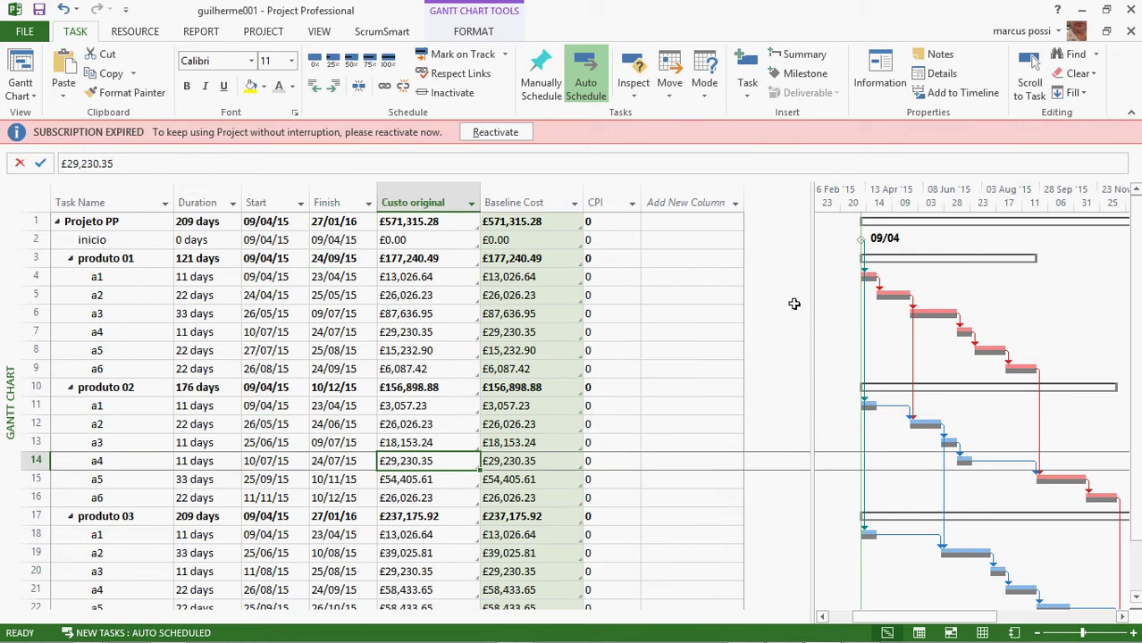
Insert an SPI column after the CPI column in the schedule table
drag(813, 293, 790, 293)
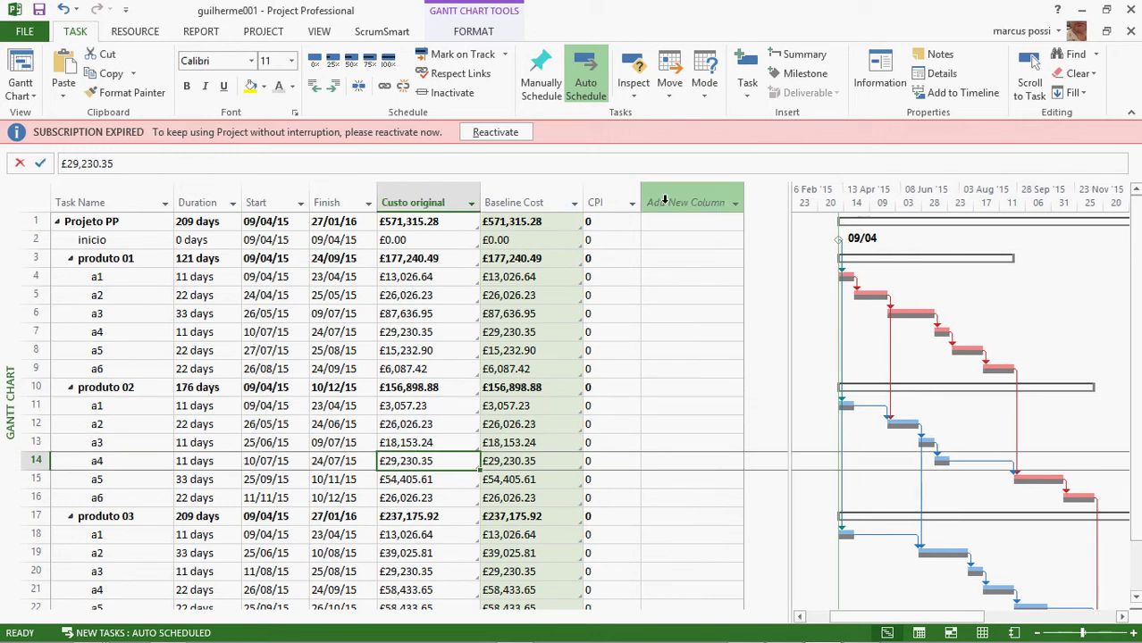
click(689, 202)
right_click(670, 206)
click(700, 327)
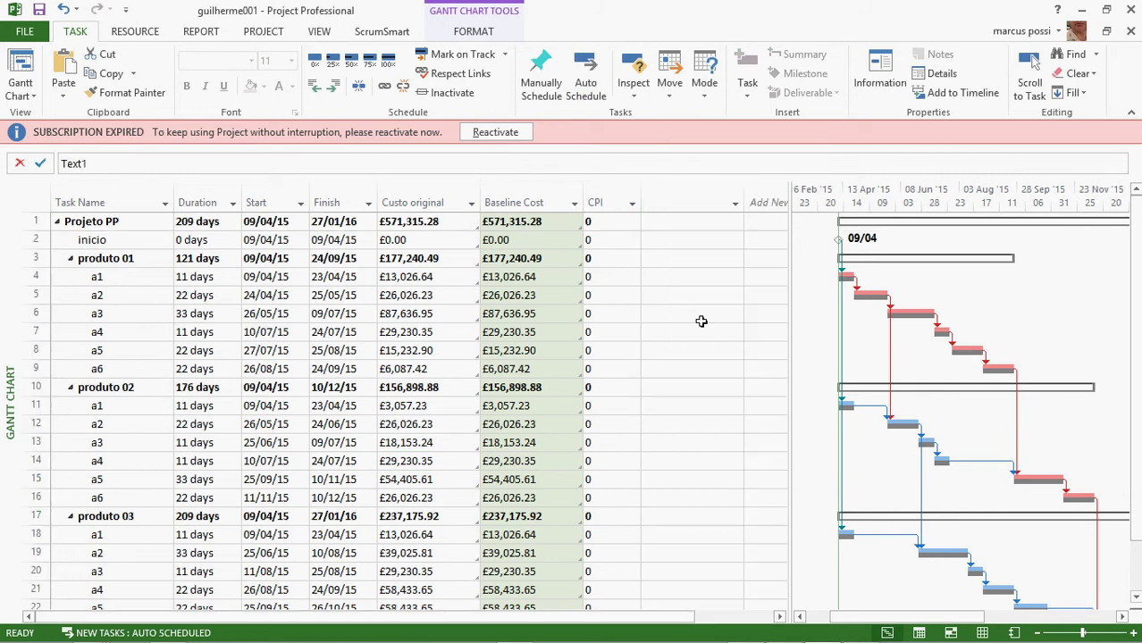
text(spI)
click(655, 234)
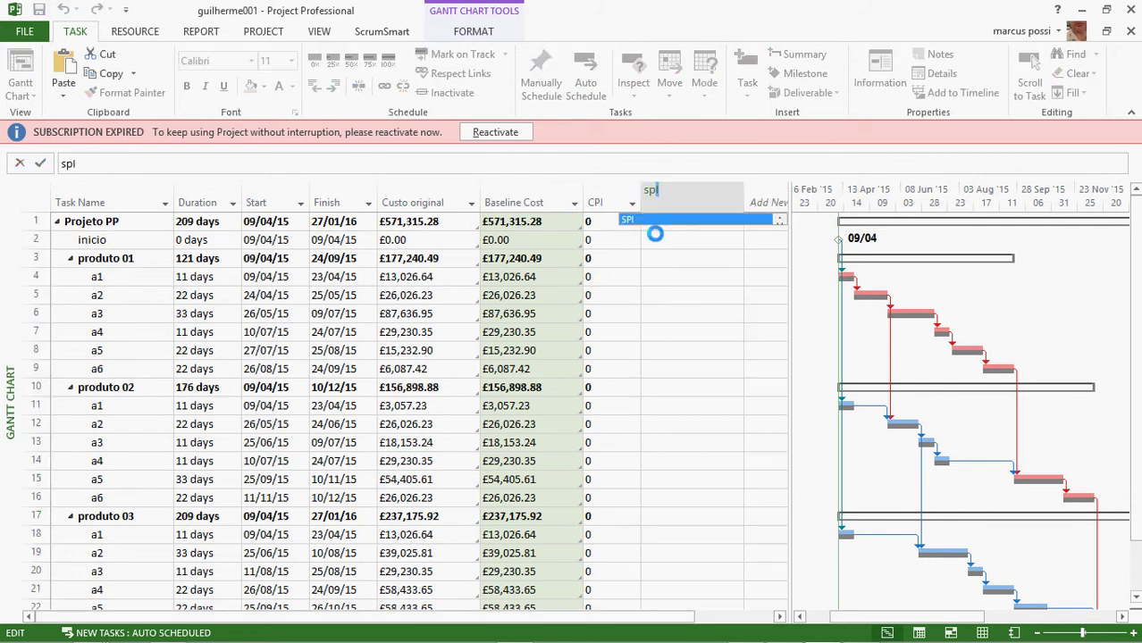
Copy the SPI column values for all tasks, from Projeto PP in row 1 through termino in row 24
click(686, 226)
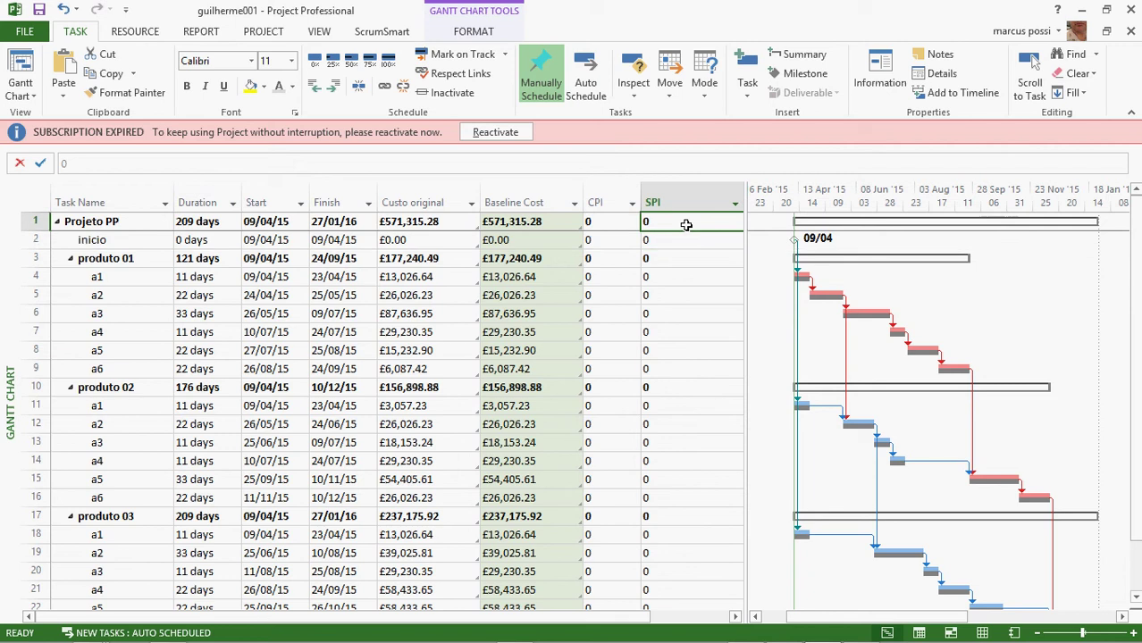
key(shift+Down)
key(shift+Down)
key(shift+Down)
key(shift+Down)
key(shift+Down)
key(shift+Down)
key(shift+Down)
key(shift+Down)
key(shift+Down)
key(shift+Down)
key(shift+Down)
key(shift+Down)
key(shift+Down)
key(shift+Down)
key(shift+Down)
key(shift+Down)
key(shift+Down)
key(shift+Down)
key(shift+Down)
key(shift+Down)
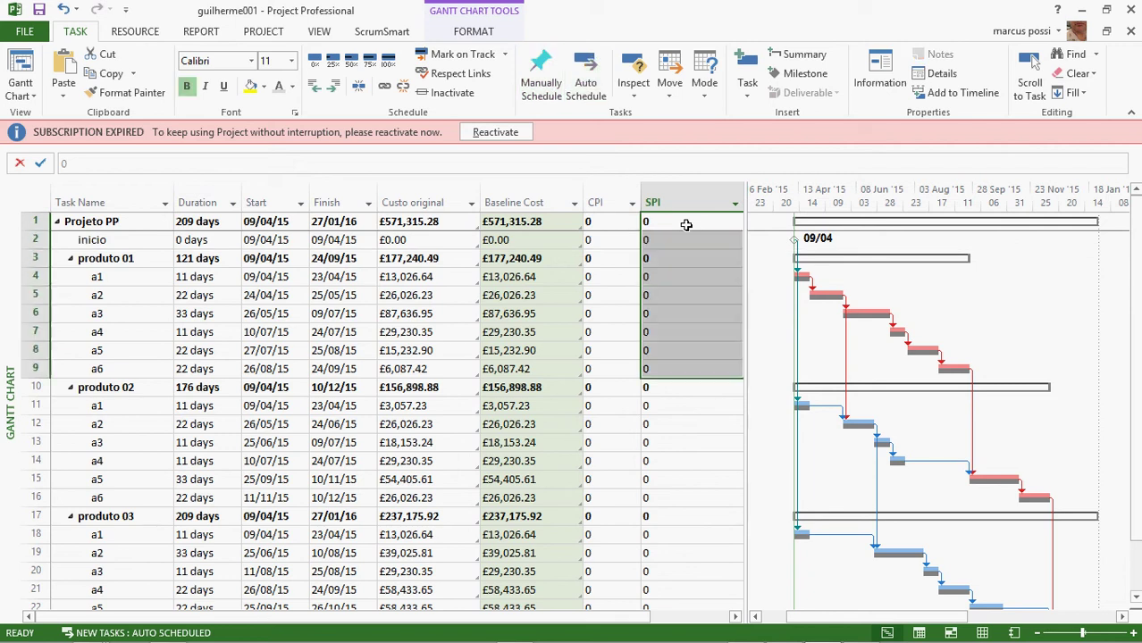
scroll(687, 226, down, 2)
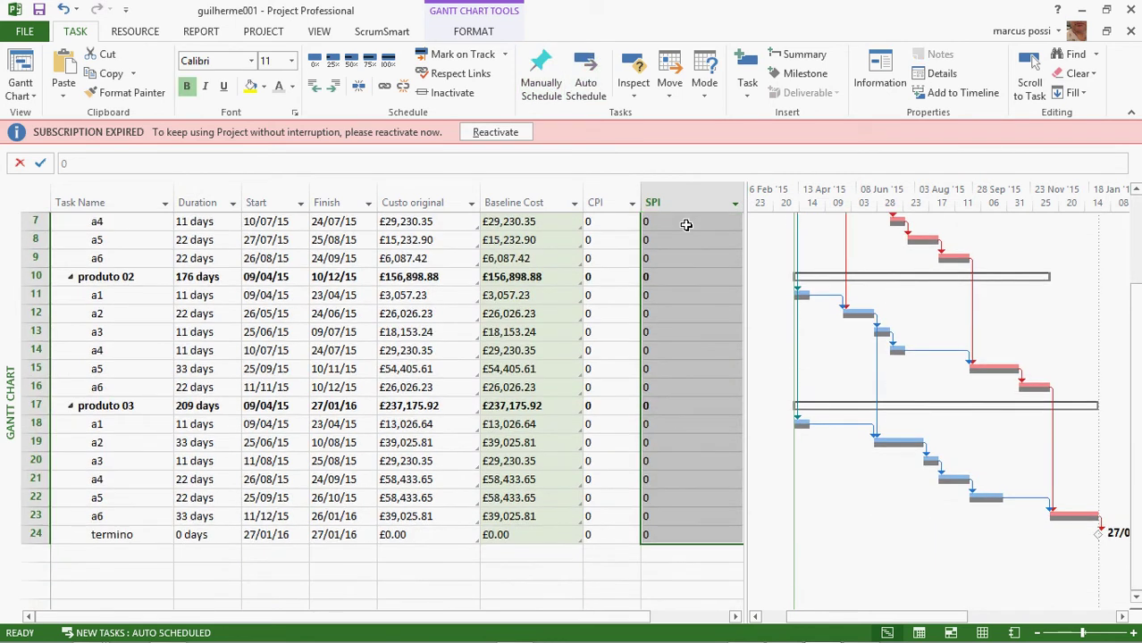
key(ctrl+c)
Switch to Excel and paste the SPI values as linked text (Colar vínculo, Texto) starting at cell H2
key(alt+Tab)
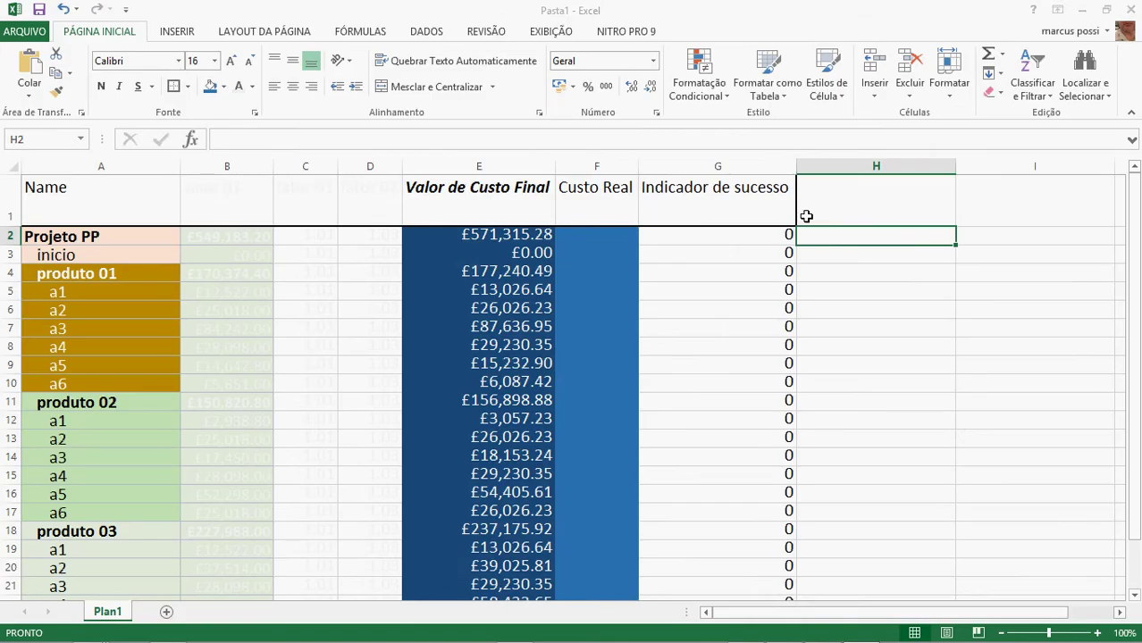
right_click(829, 235)
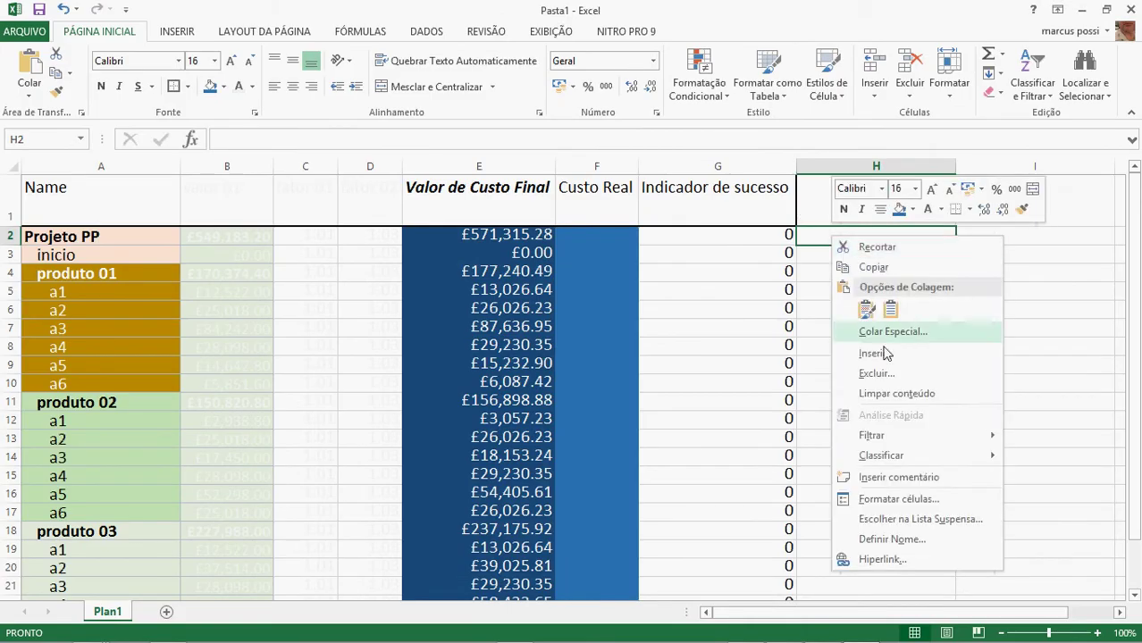
click(885, 329)
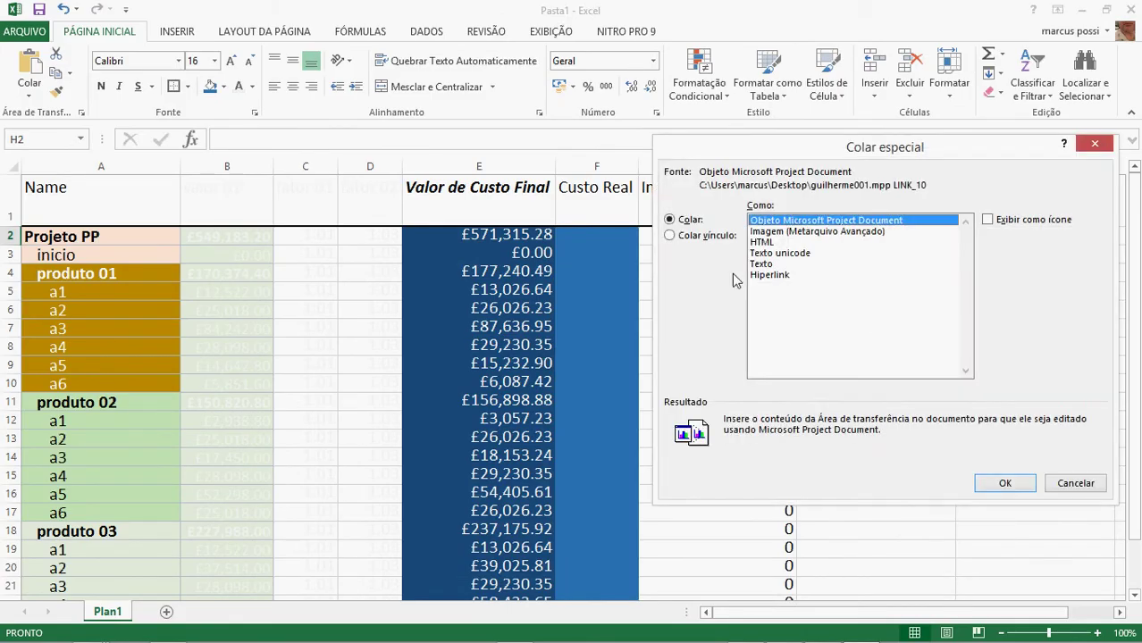
click(703, 235)
click(765, 264)
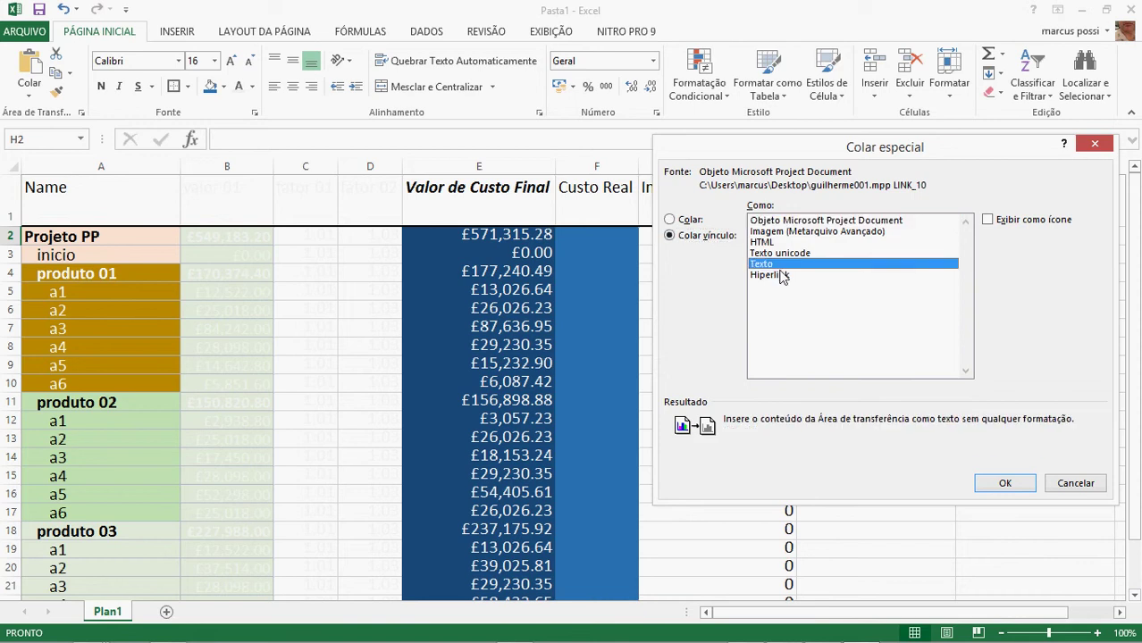
click(994, 481)
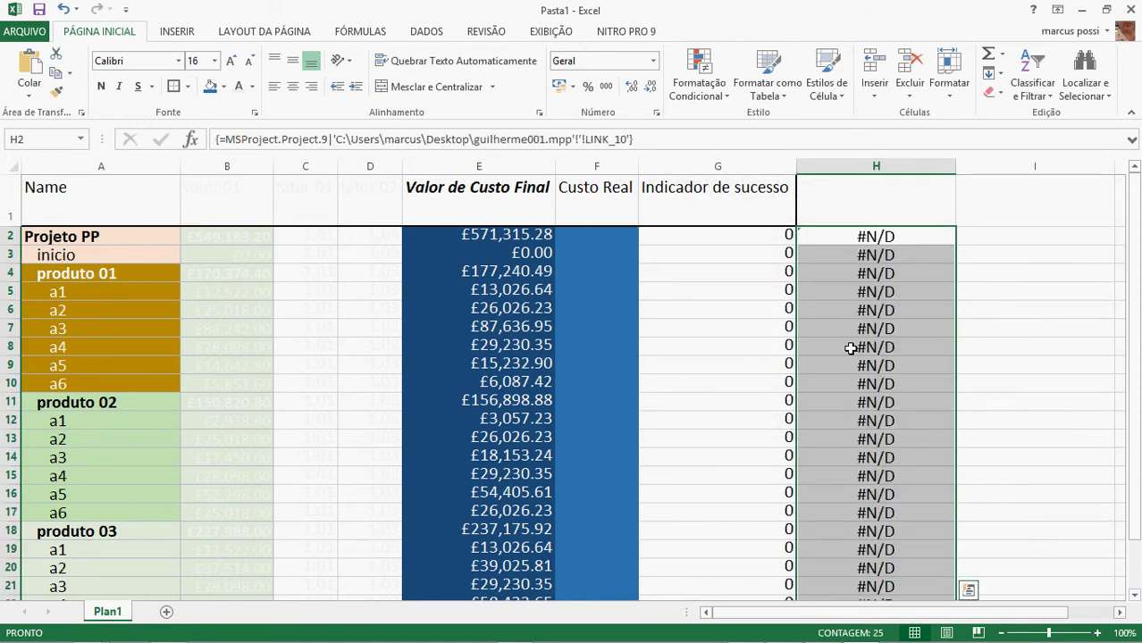
Enter the heading "Ind Sucesso Tempo" in cell H1
click(875, 205)
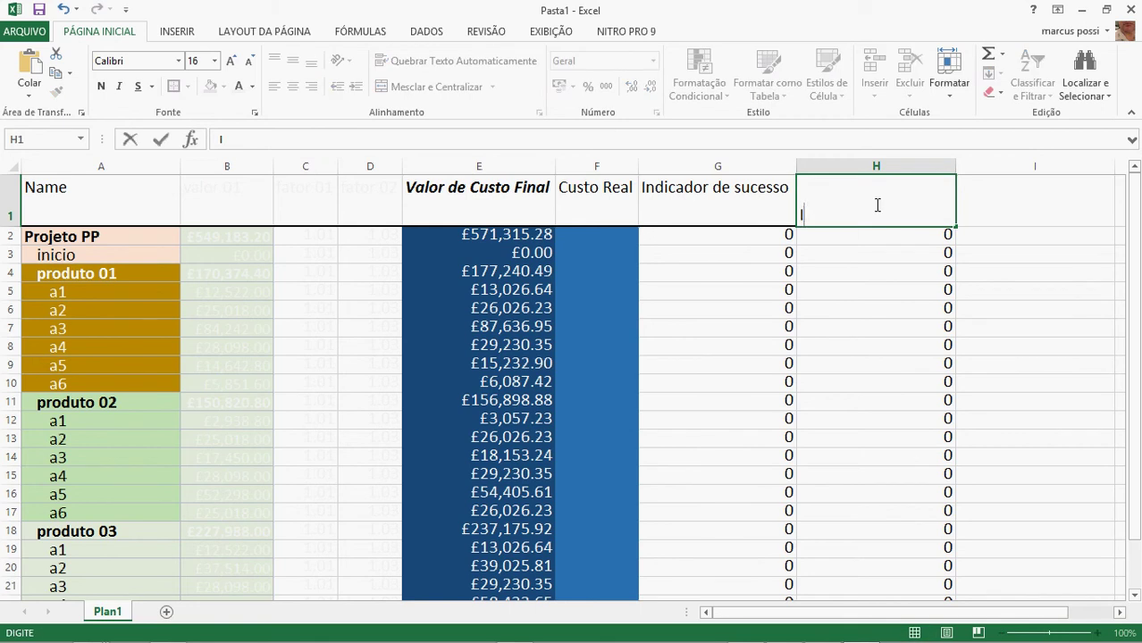
text(nd Sucesso )
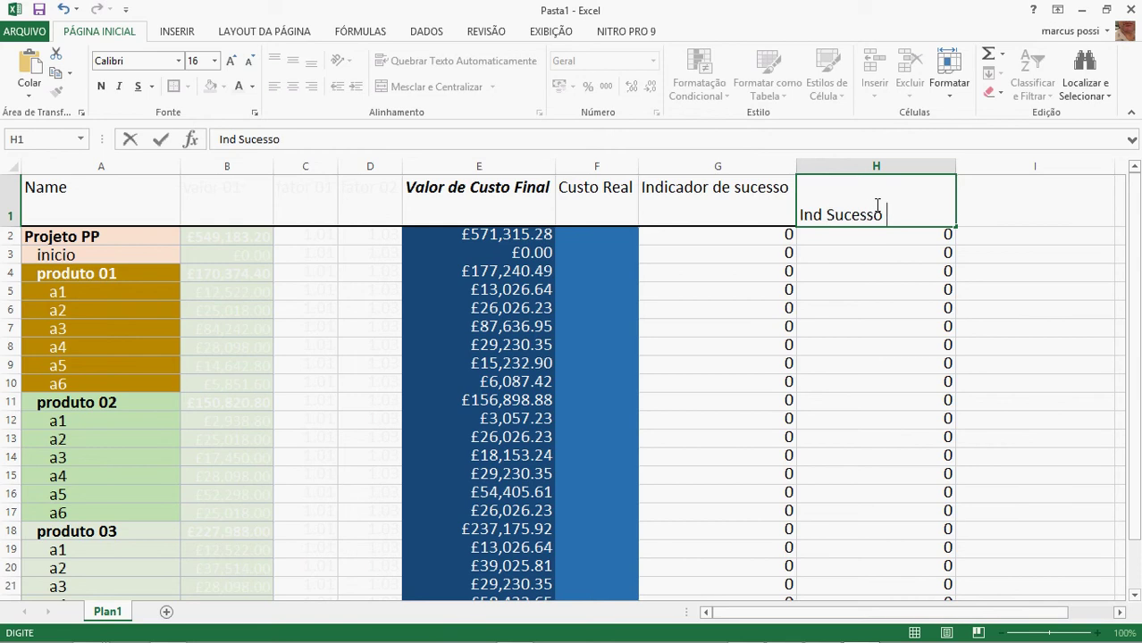
text(Tempo)
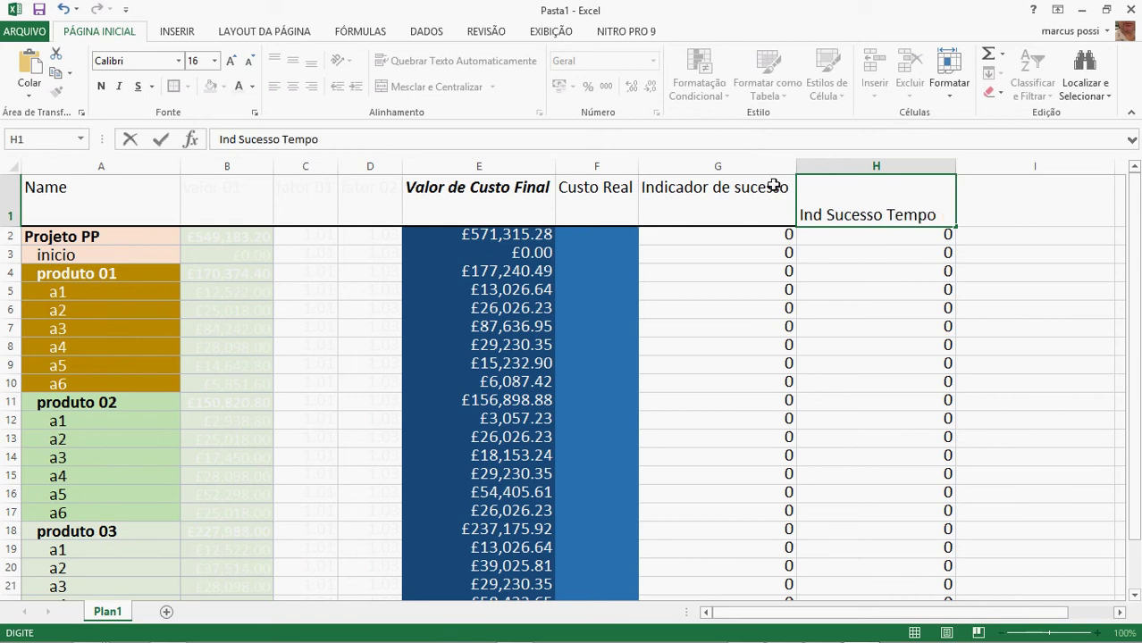
Extend the heading in cell G1 to read "Indicador de sucesso $$$"
click(768, 186)
click(362, 141)
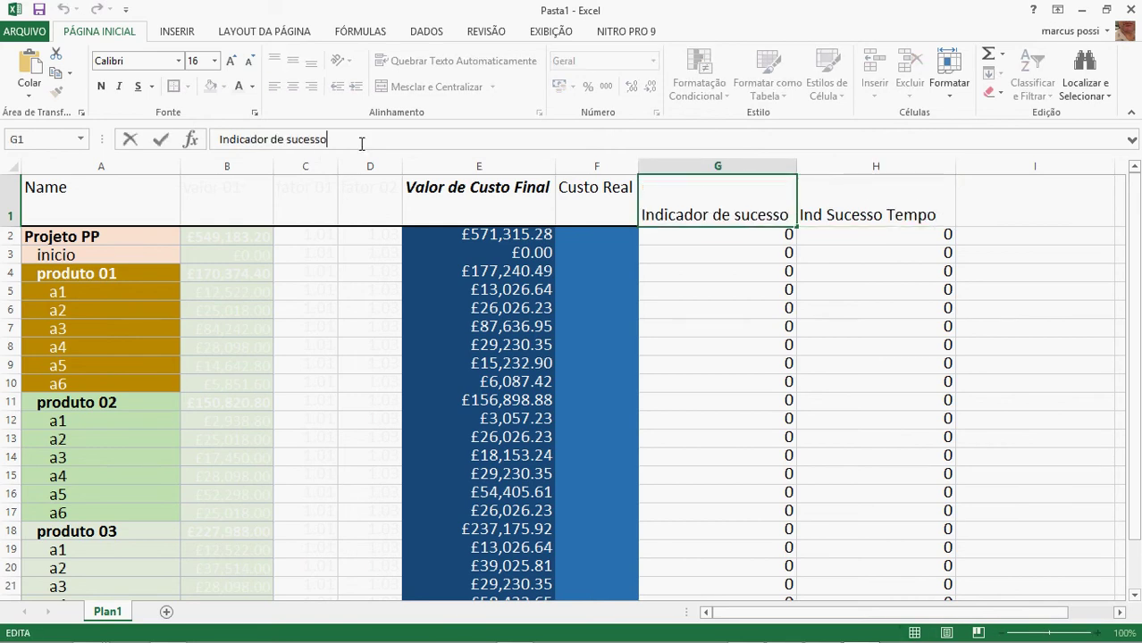
text(&)
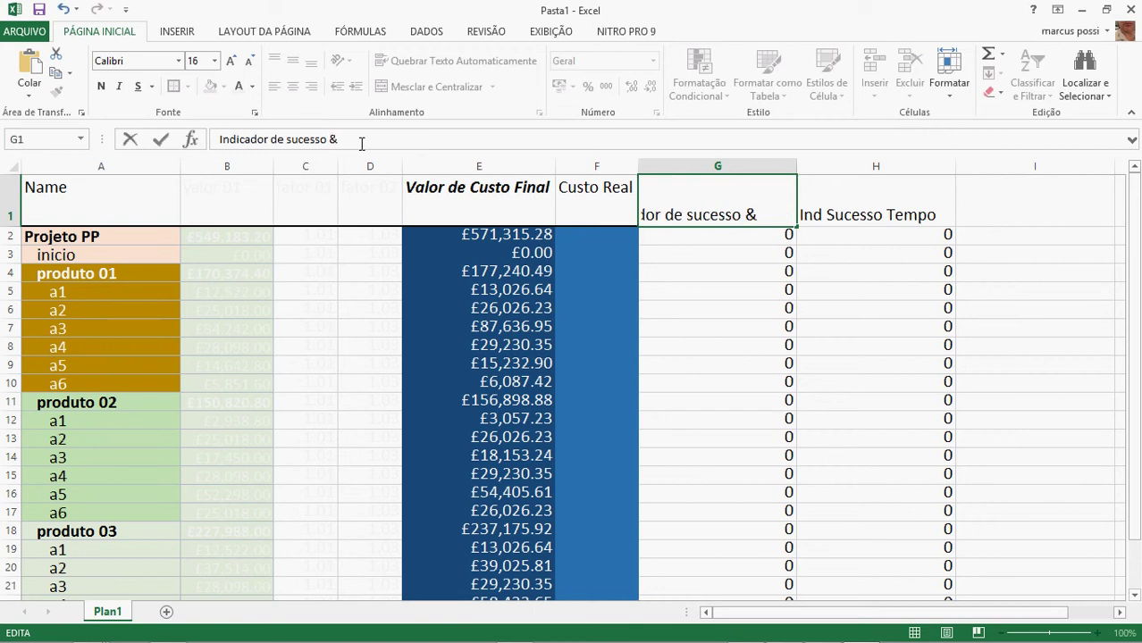
key(BackSpace)
text($$$)
key(Return)
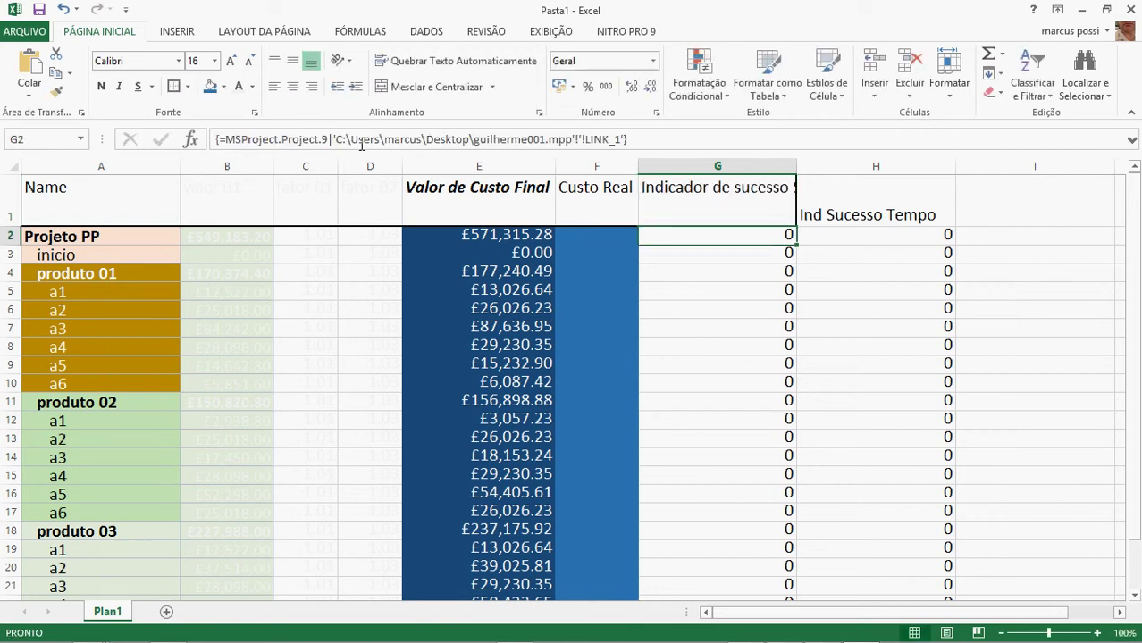
Turn on automatic text wrapping (Quebrar texto automaticamente) for the heading in cell G1
click(662, 193)
right_click(663, 194)
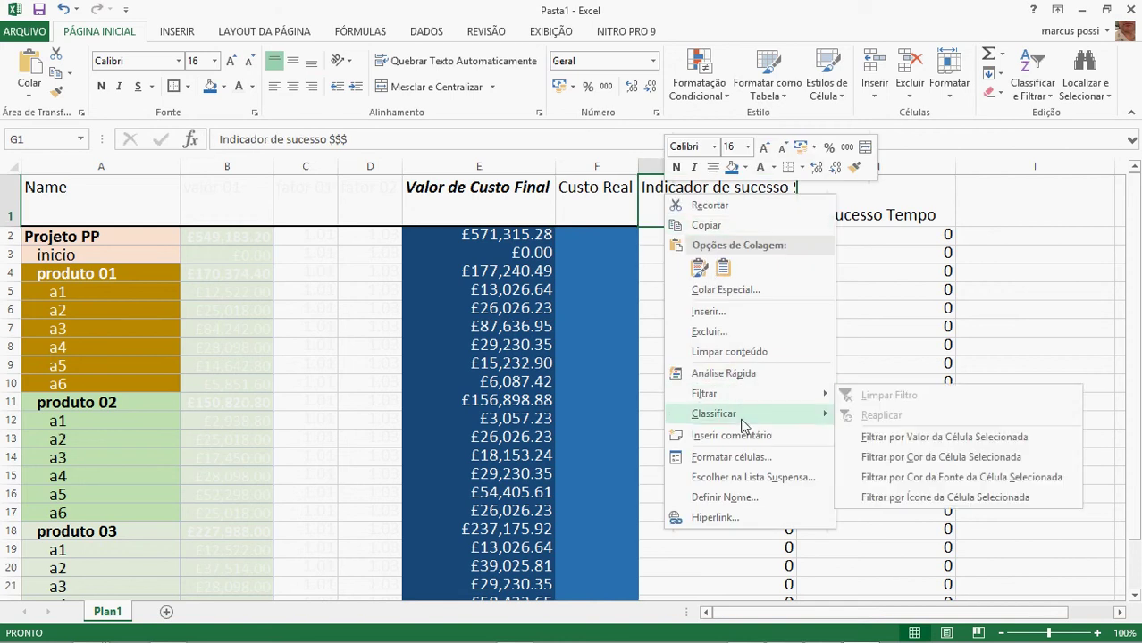
key(Escape)
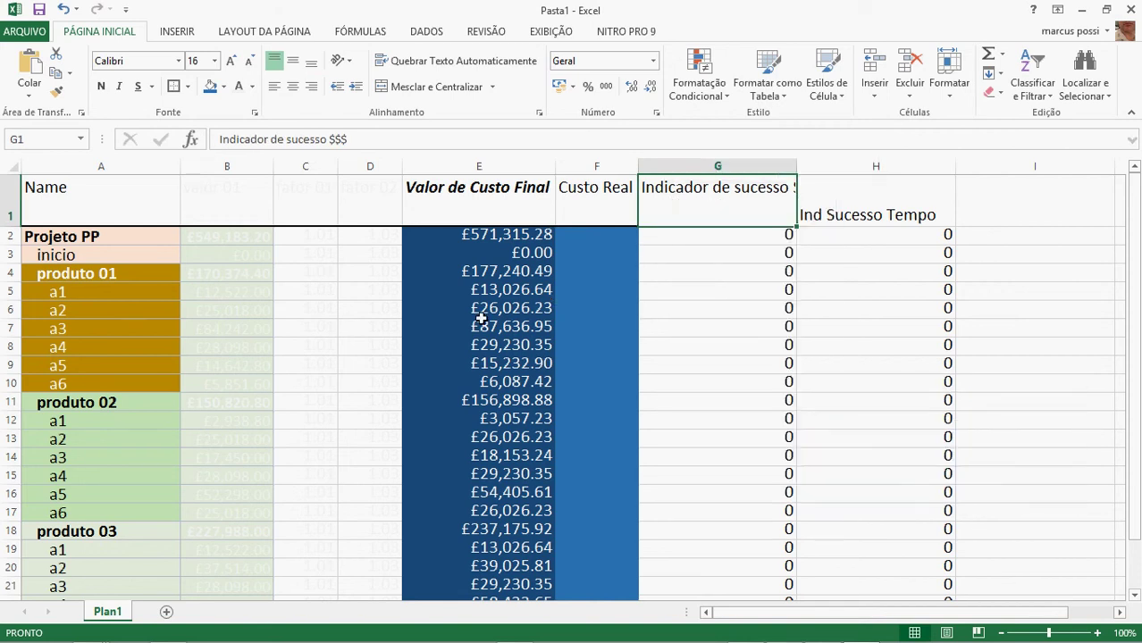
key(ctrl+1)
click(597, 288)
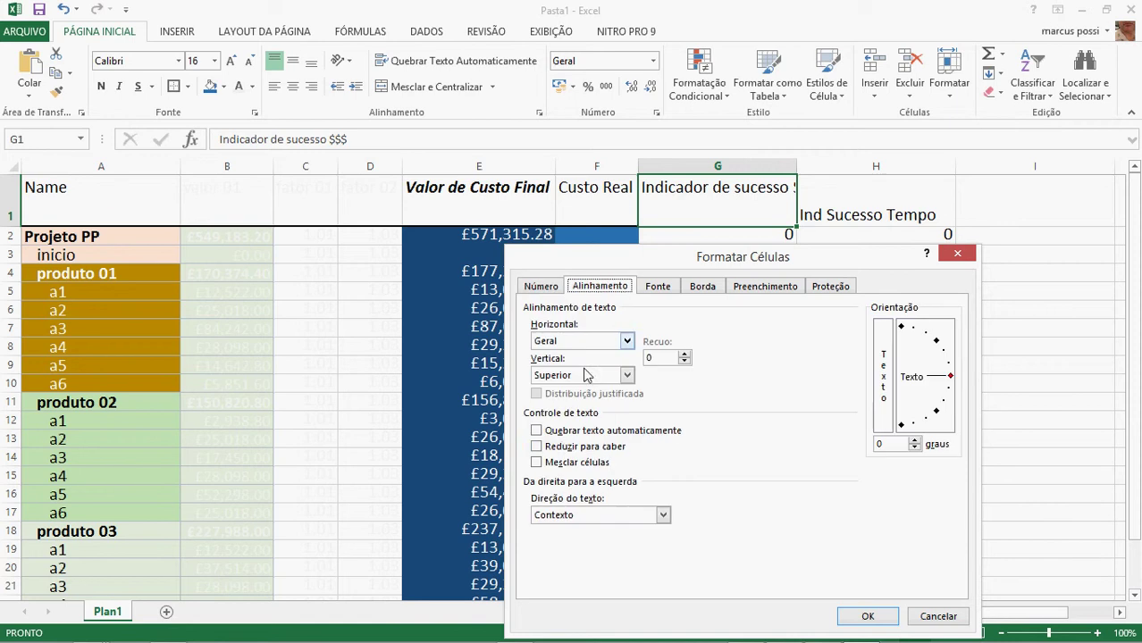
click(563, 432)
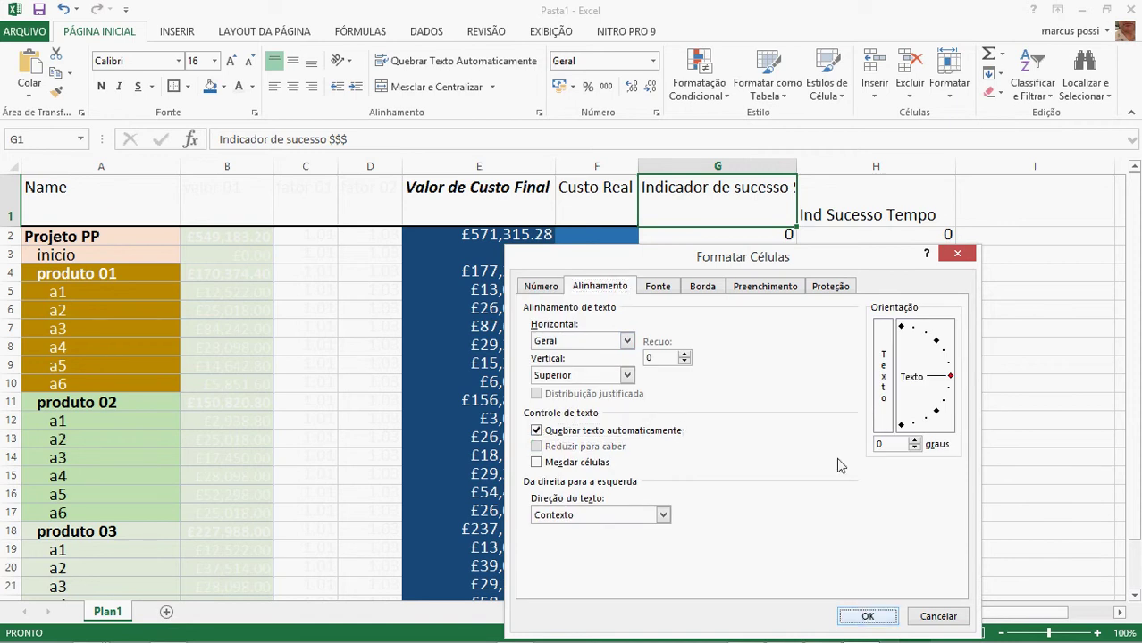
key(Return)
Center the headings in cells G1 and H1 horizontally and narrow columns G and H
click(805, 198)
drag(769, 201, 809, 201)
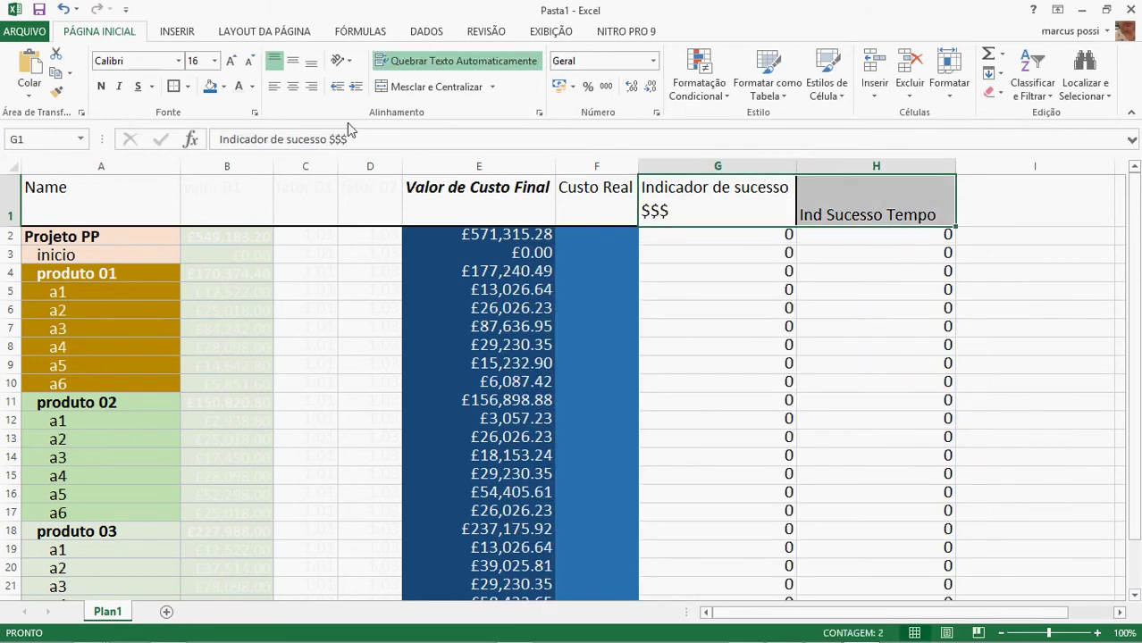
click(292, 86)
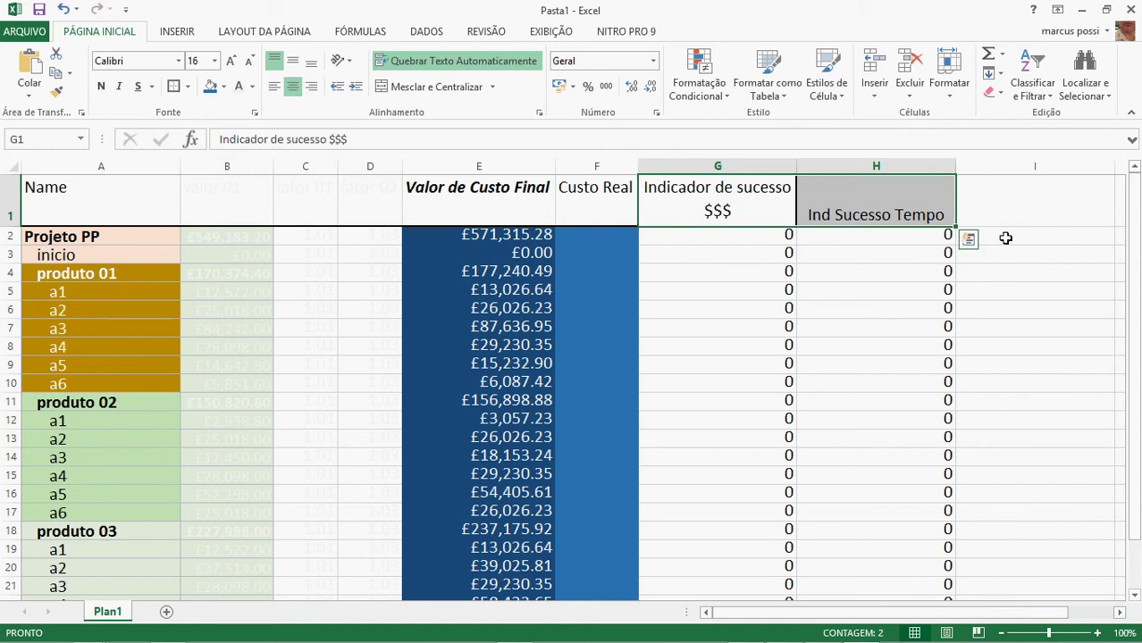
drag(796, 166, 764, 166)
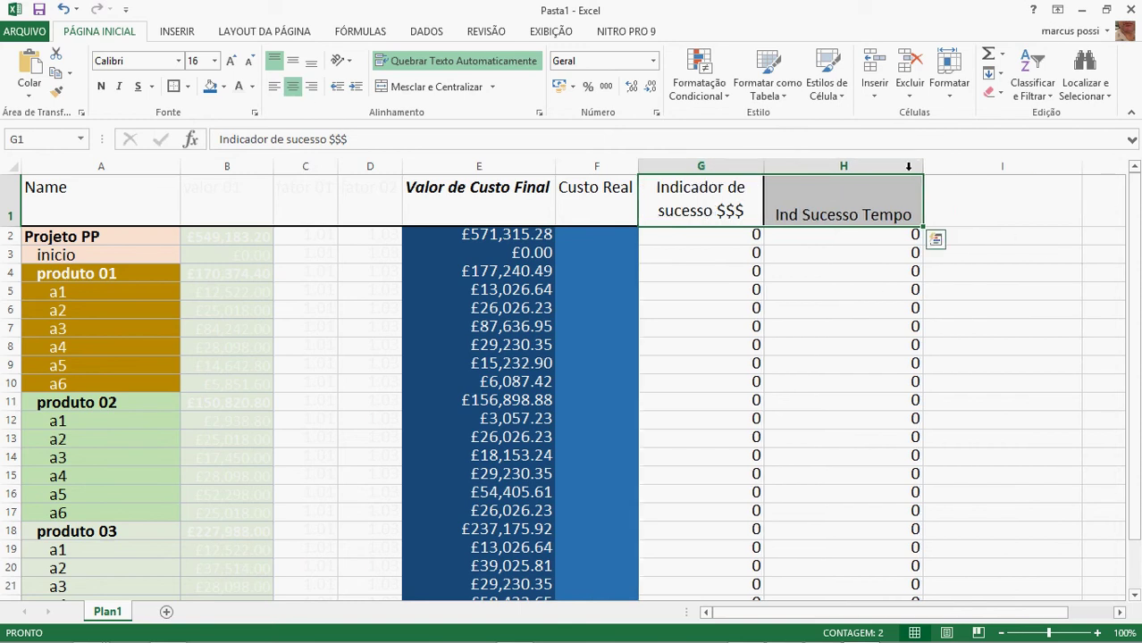
drag(922, 167, 859, 184)
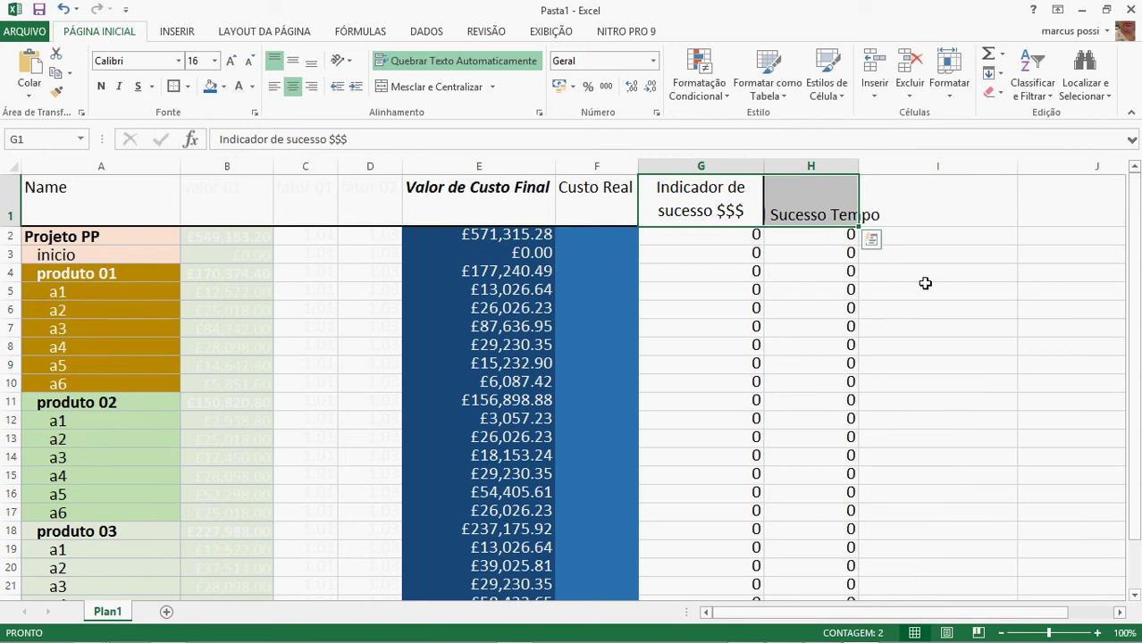
click(920, 345)
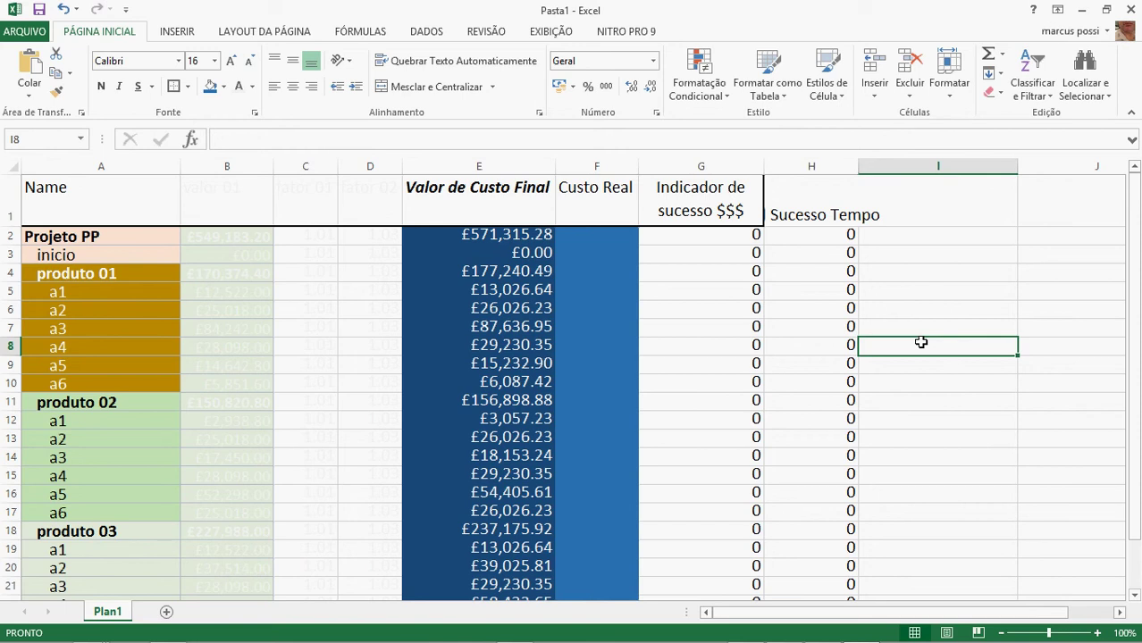
Switch back to Project and set the current date to 09/05/15 in the project information
key(alt+Tab)
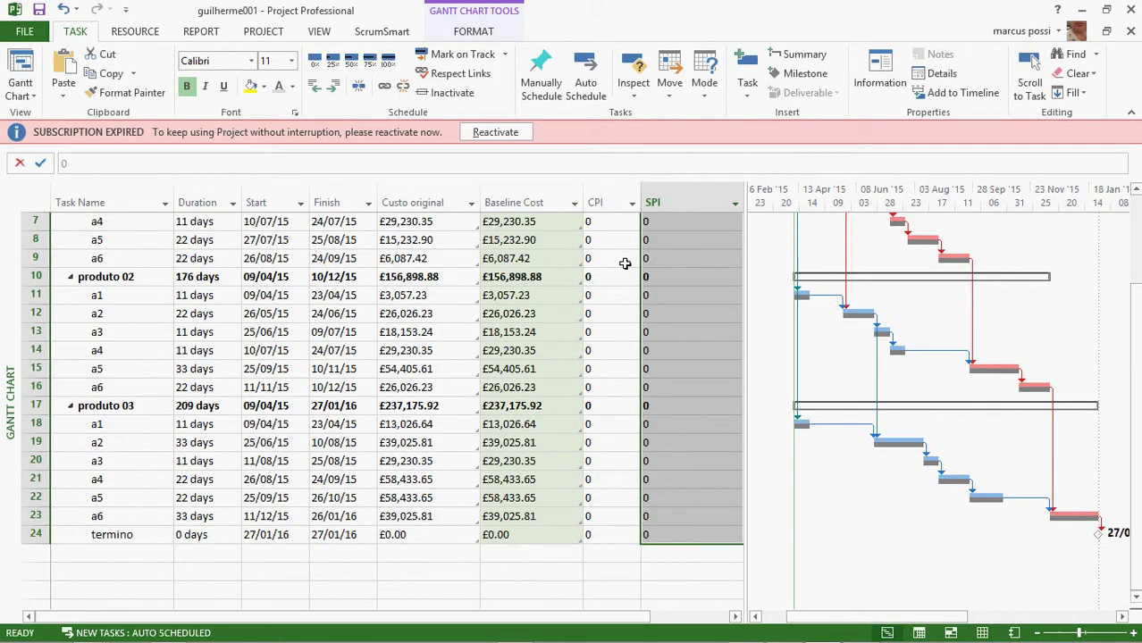
scroll(624, 263, up, 2)
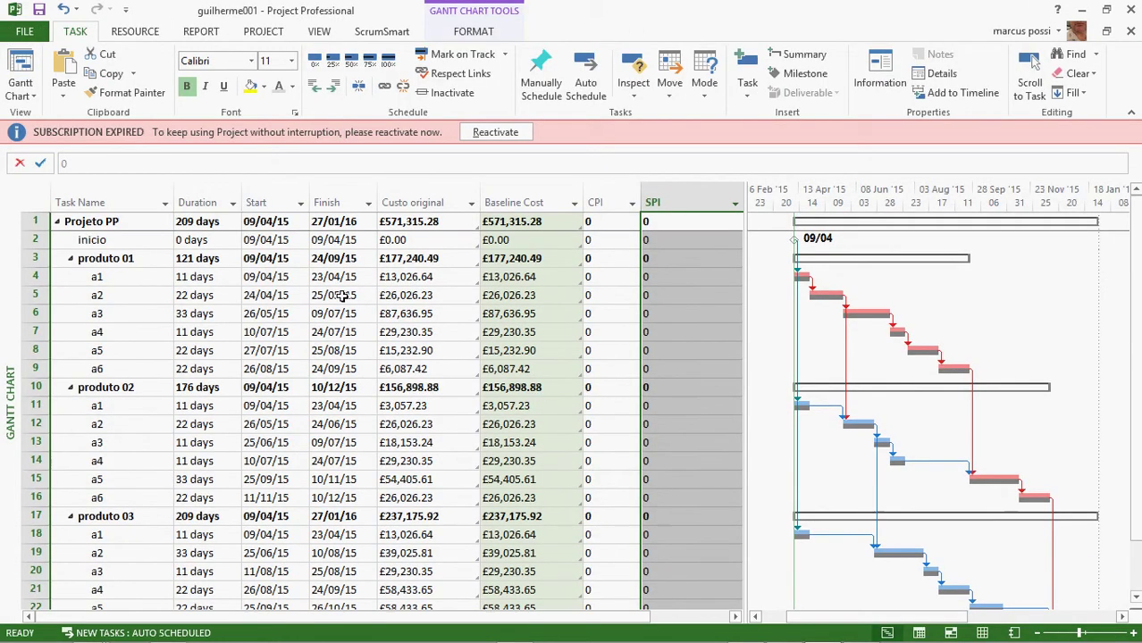
click(194, 276)
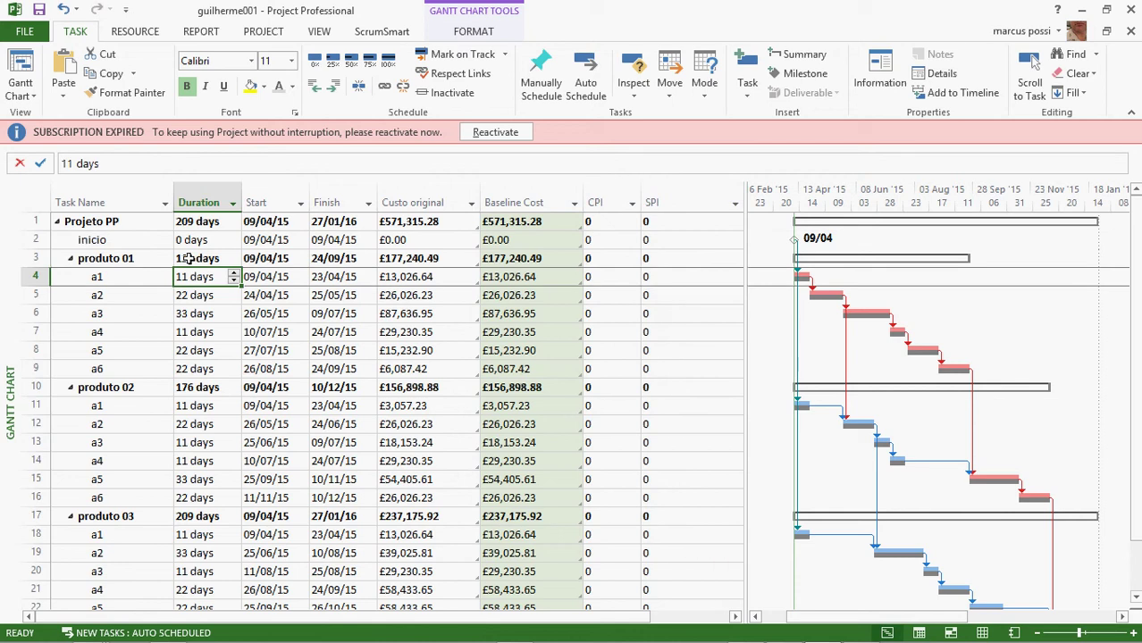
click(259, 33)
click(179, 79)
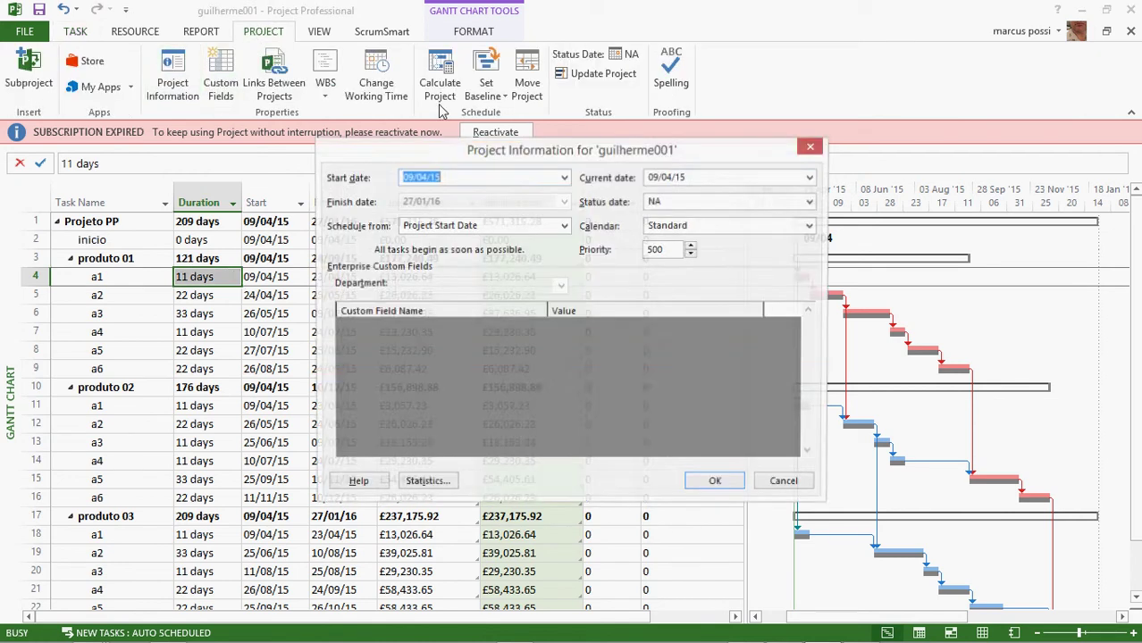
click(811, 179)
click(808, 196)
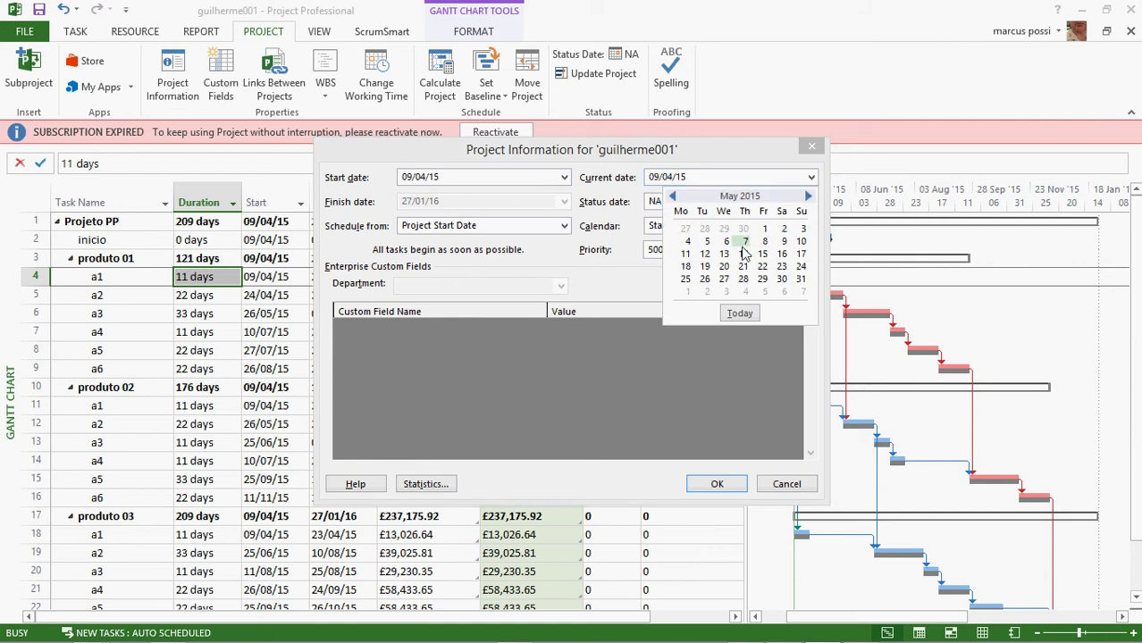
click(782, 242)
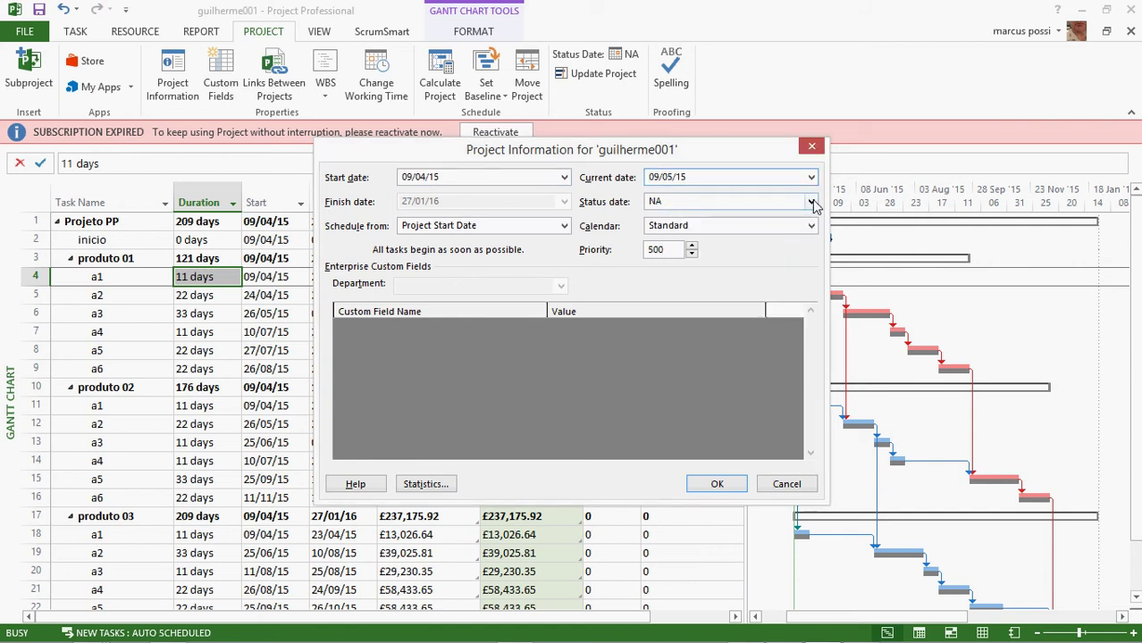
Set the project's status date to 09/05/15 and apply the project information
click(812, 202)
click(809, 221)
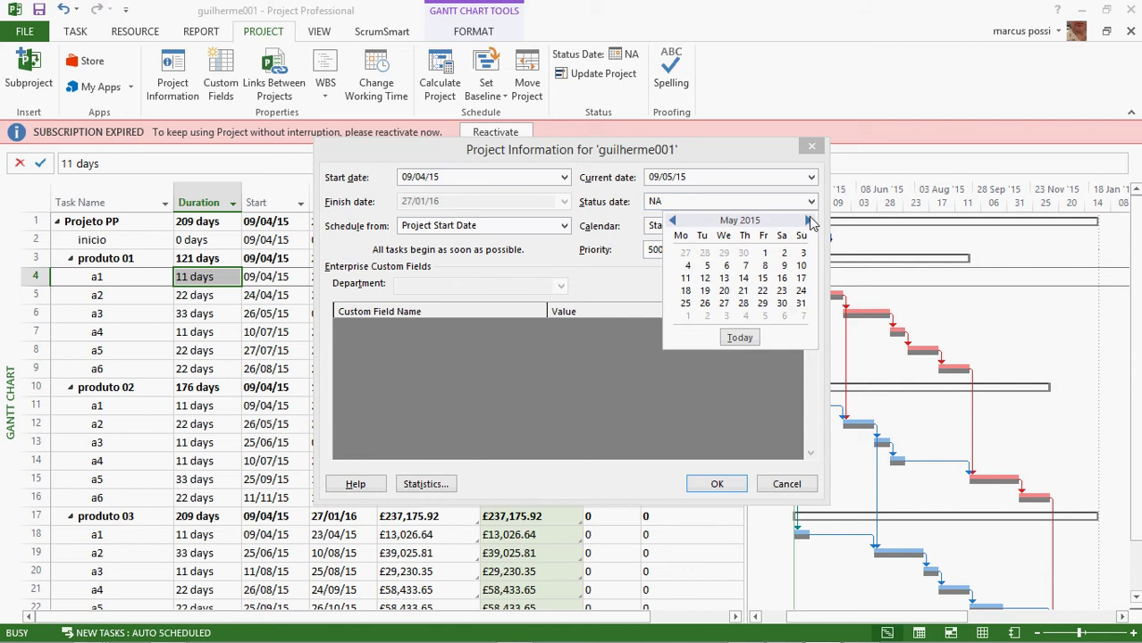
click(784, 265)
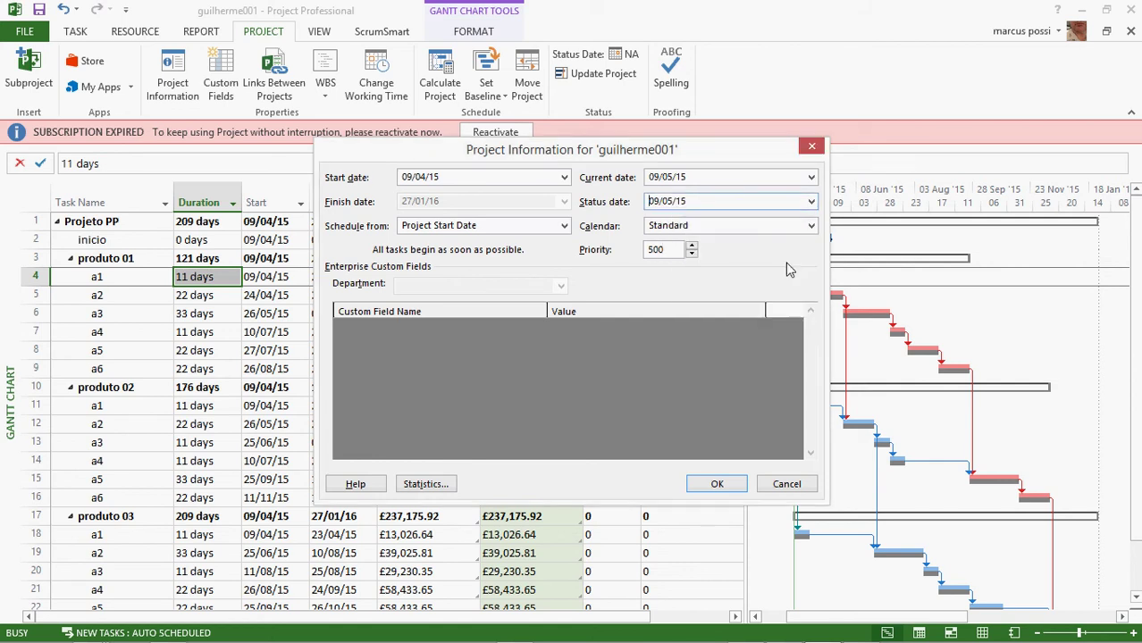
click(717, 483)
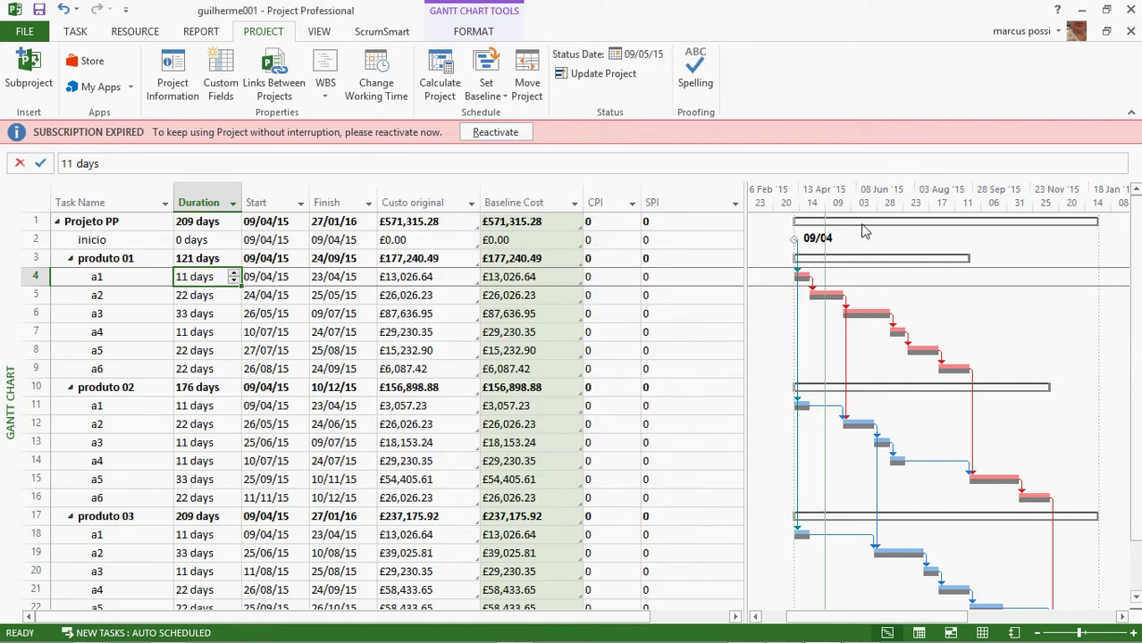
Mark tasks a1 and a2 of produto 01 and task a1 of produto 02 as on track
scroll(863, 231, up, 1)
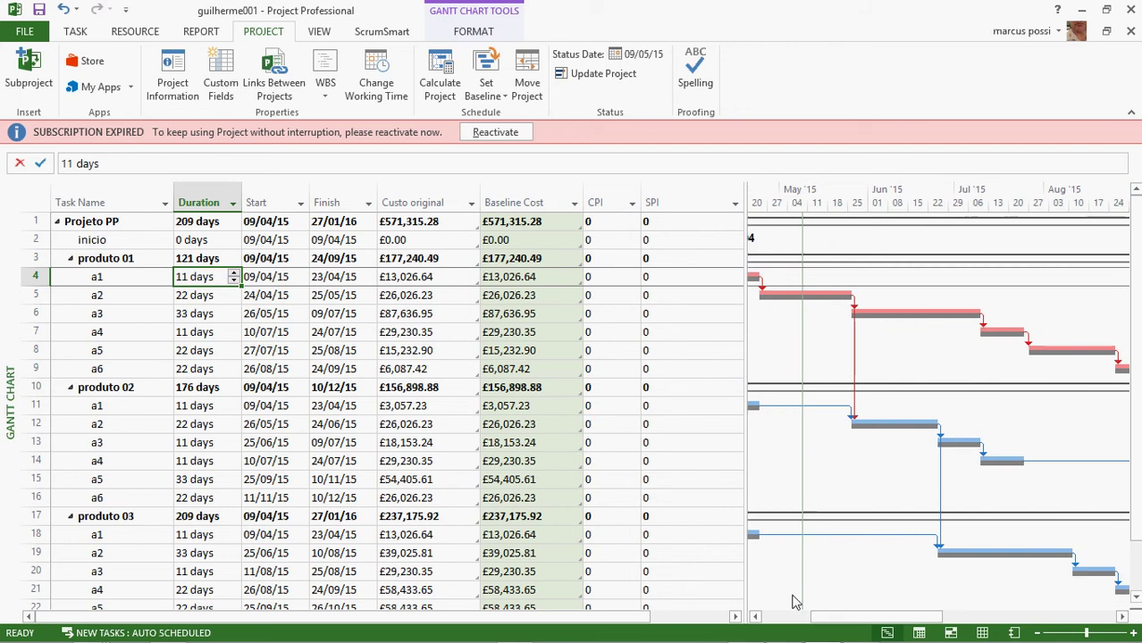
scroll(891, 364, up, 2)
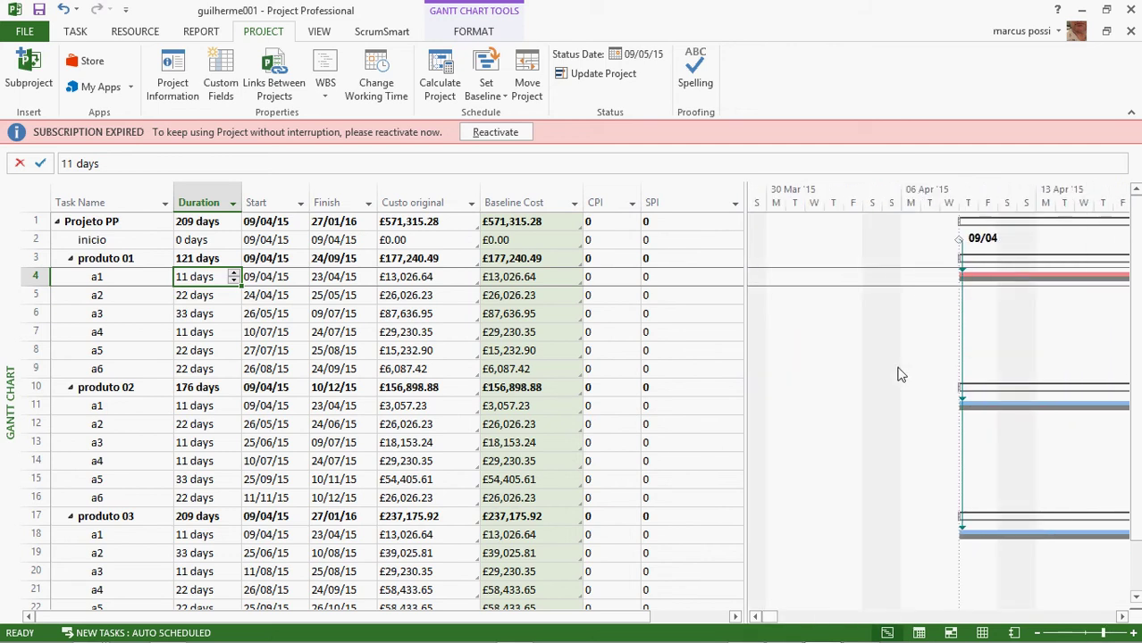
scroll(1037, 514, right, 5)
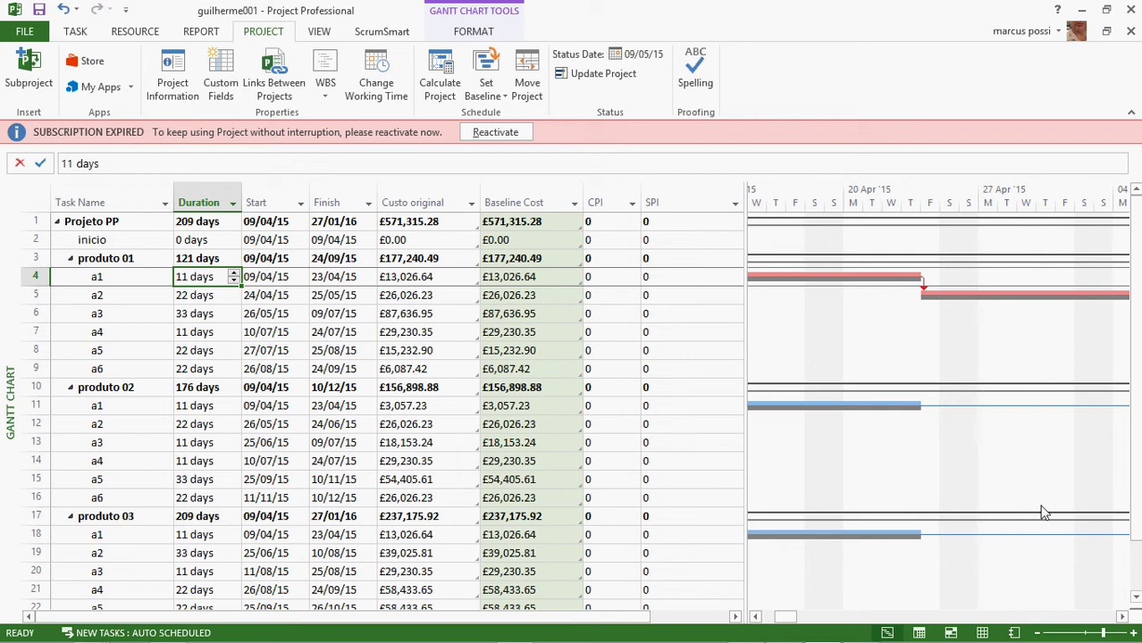
drag(745, 477, 376, 480)
scroll(421, 620, left, 3)
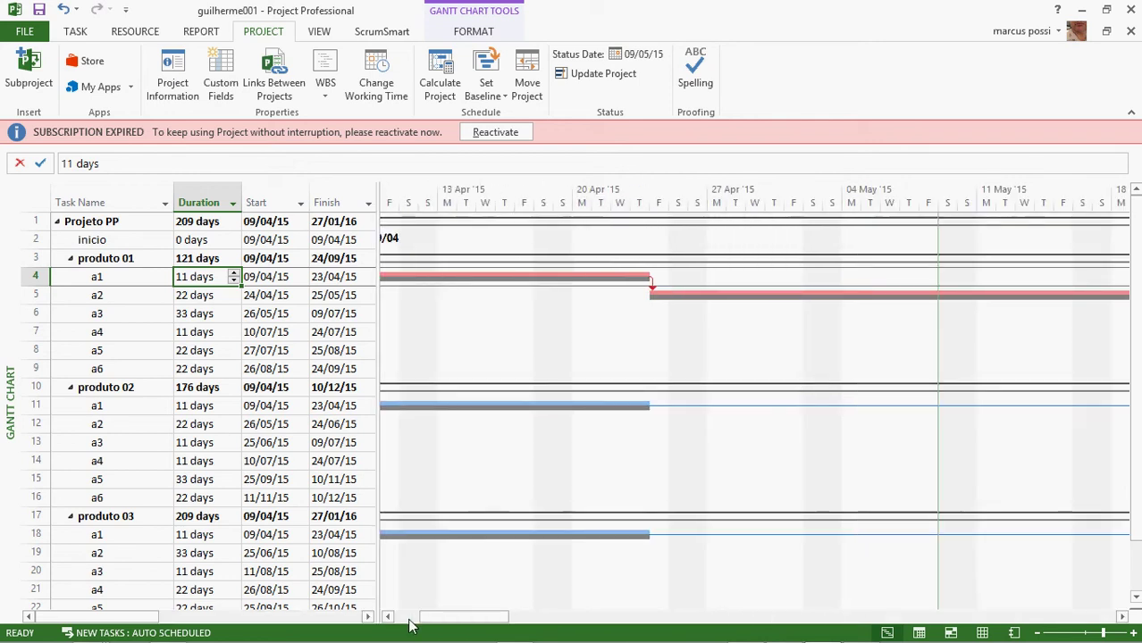
scroll(409, 623, left, 2)
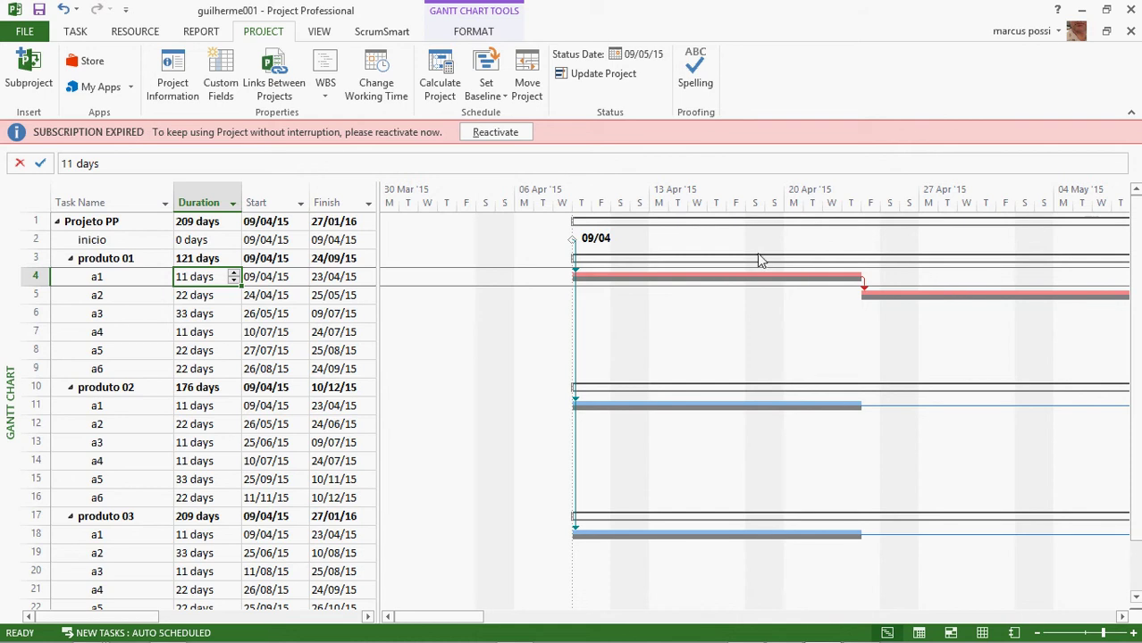
ctrl+scroll(757, 253, down, 1)
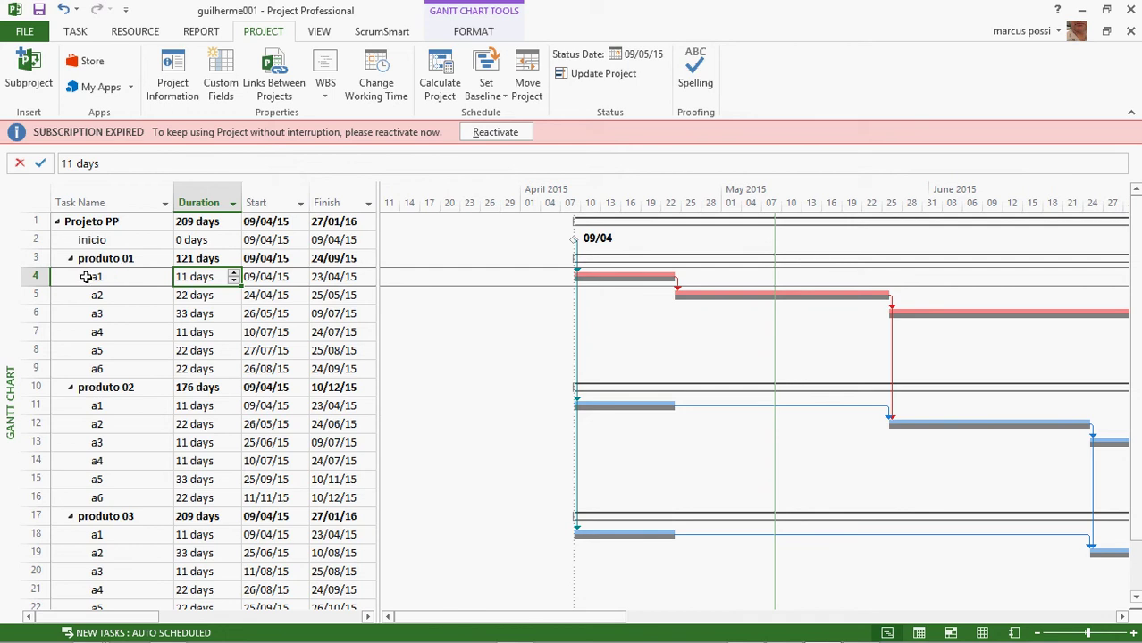
drag(86, 278, 84, 297)
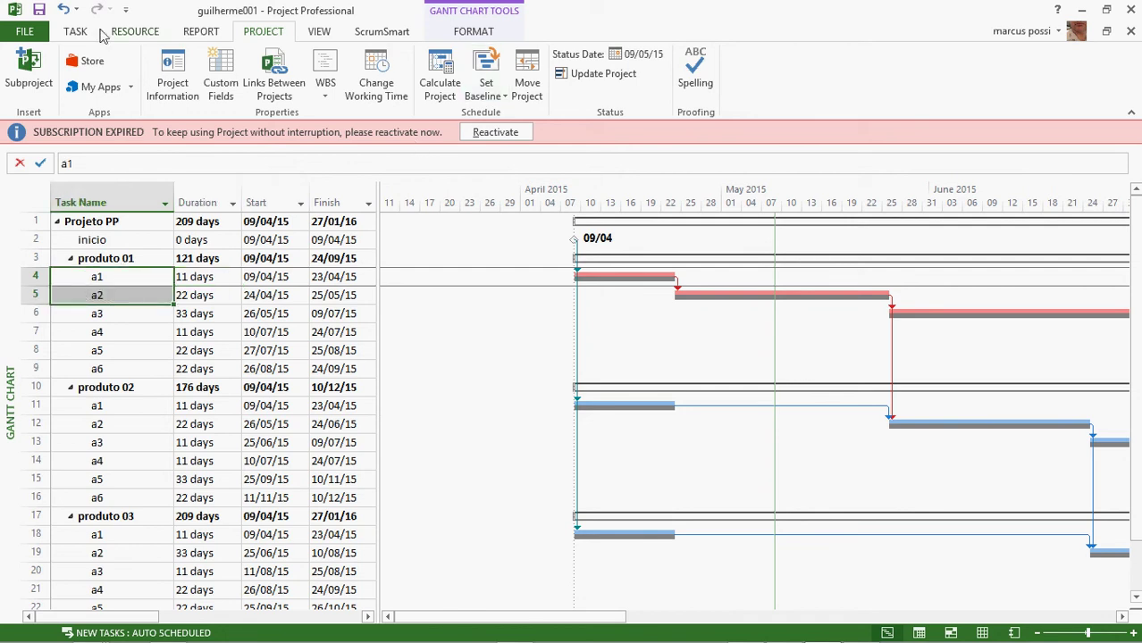
click(77, 32)
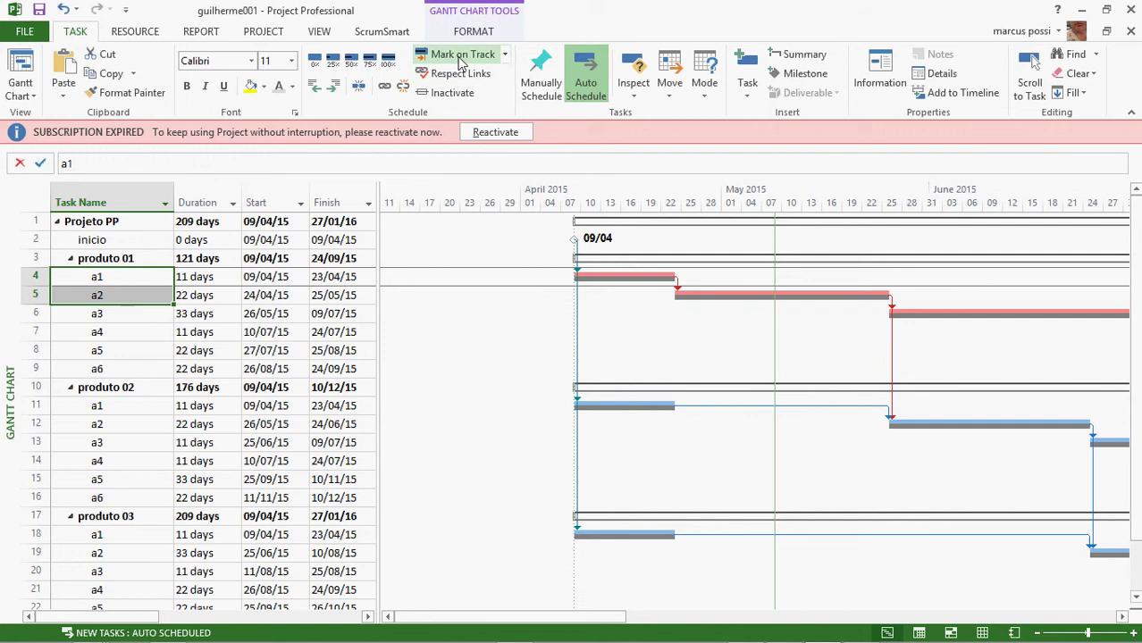
click(505, 56)
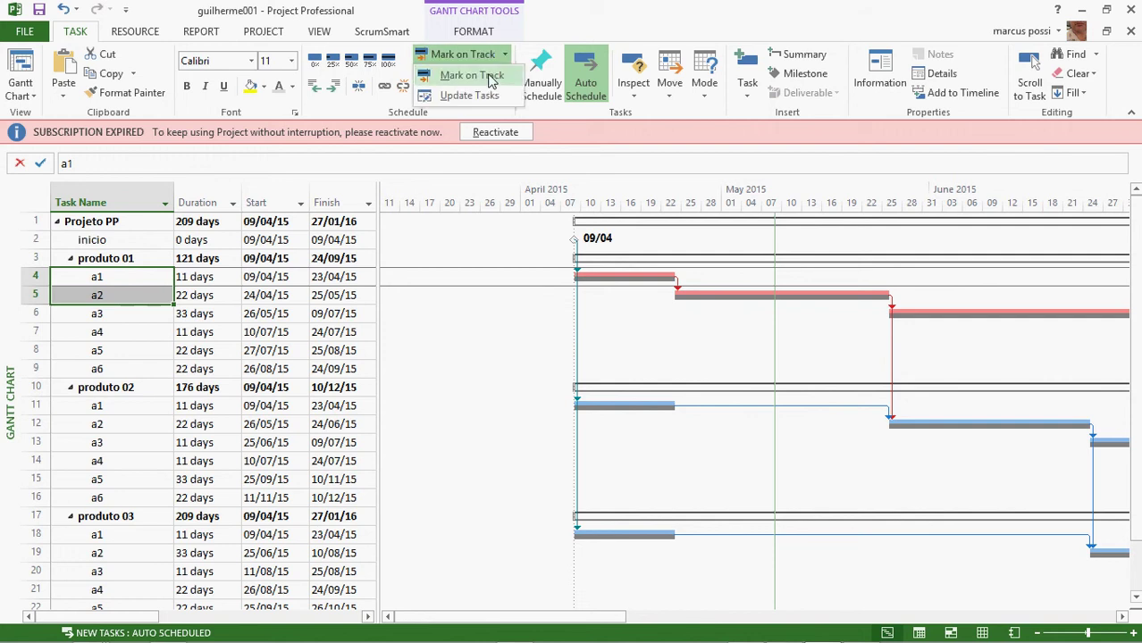
click(490, 77)
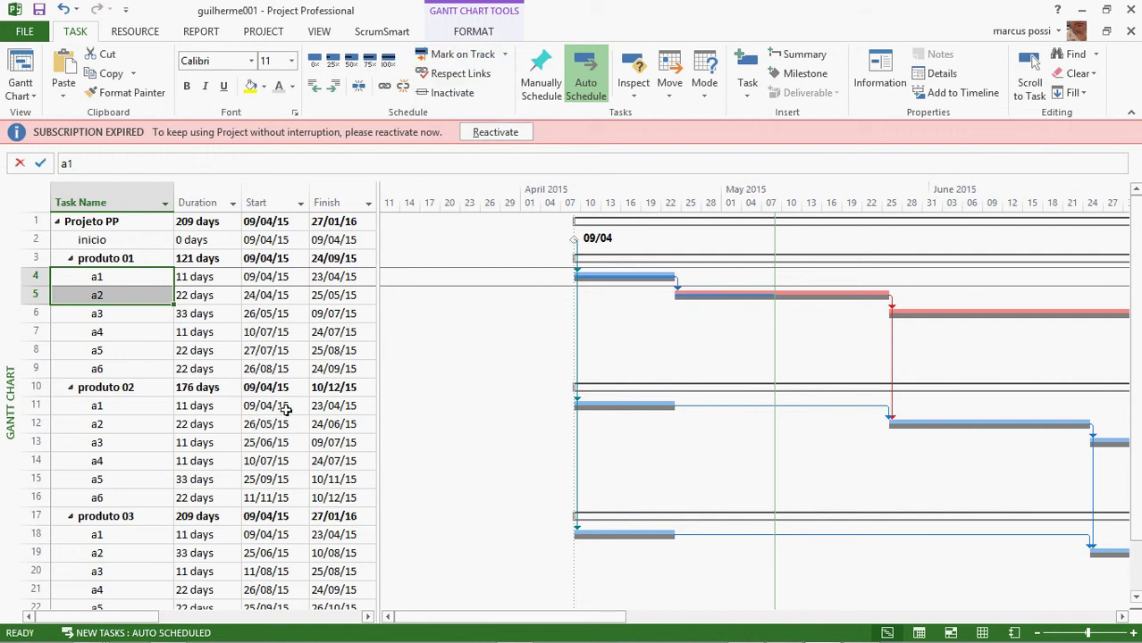
click(151, 407)
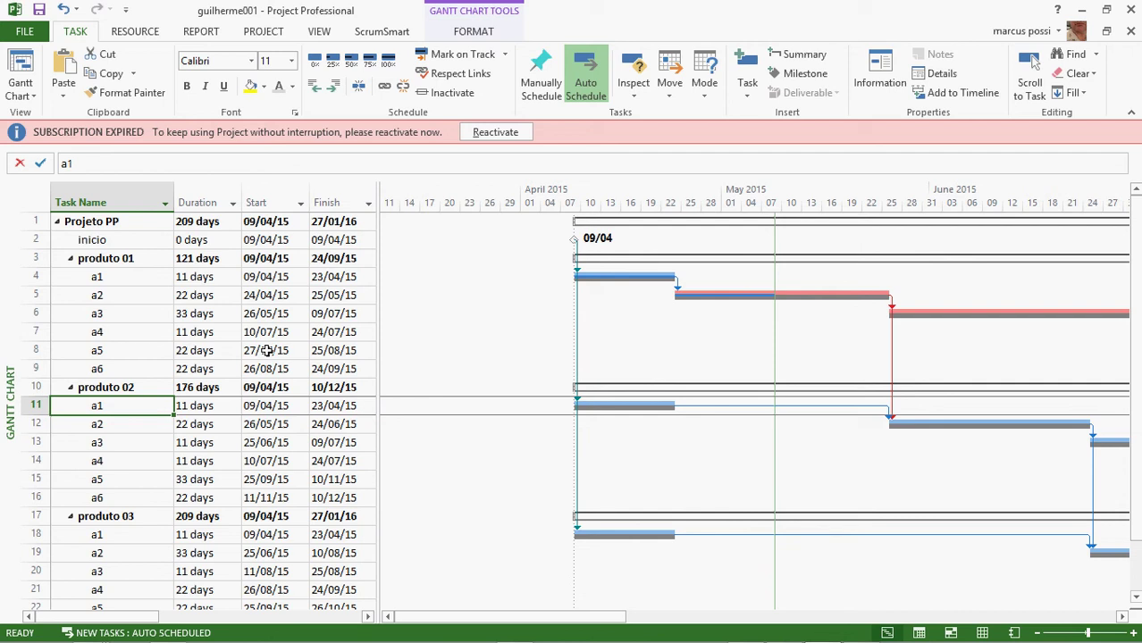
click(446, 55)
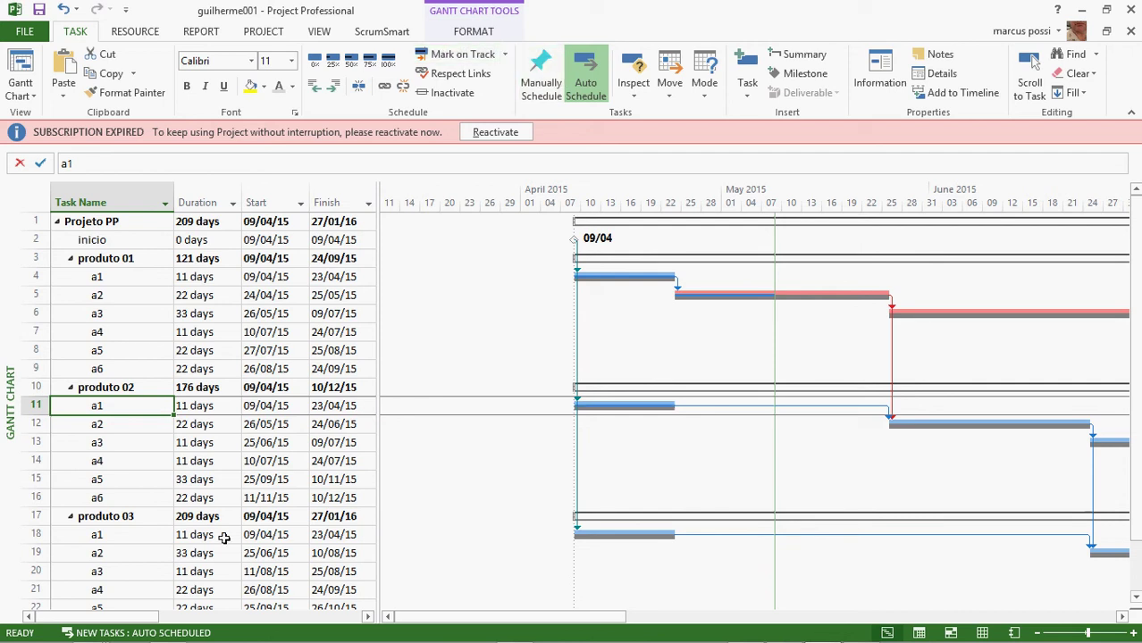
Change the font colour of the whole Start and Finish columns to light grey
click(258, 535)
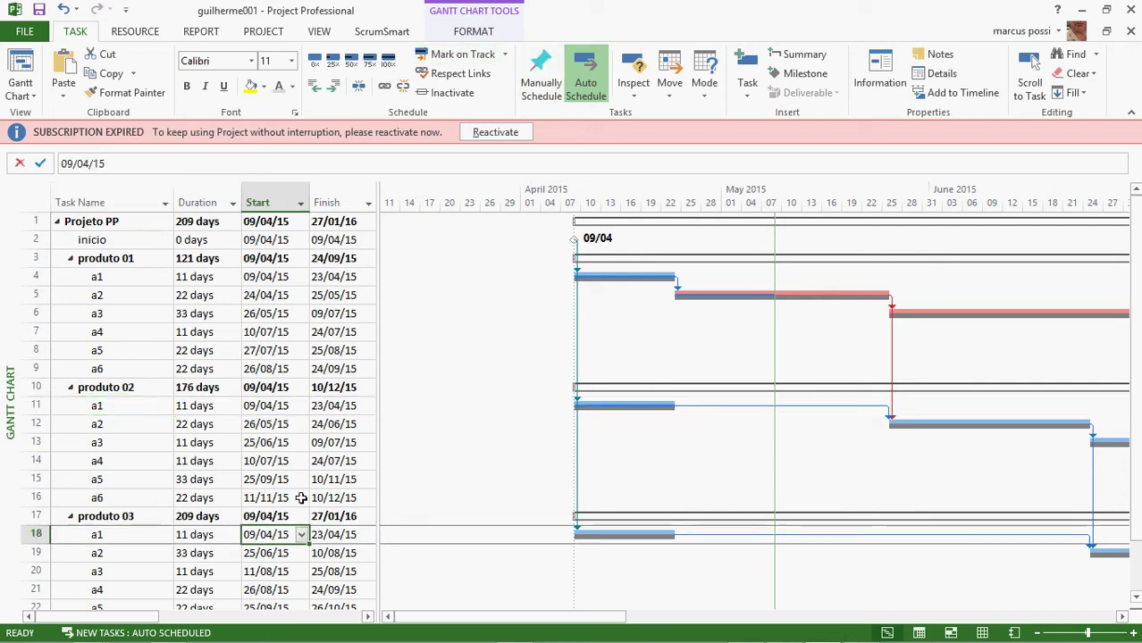
drag(381, 392, 512, 391)
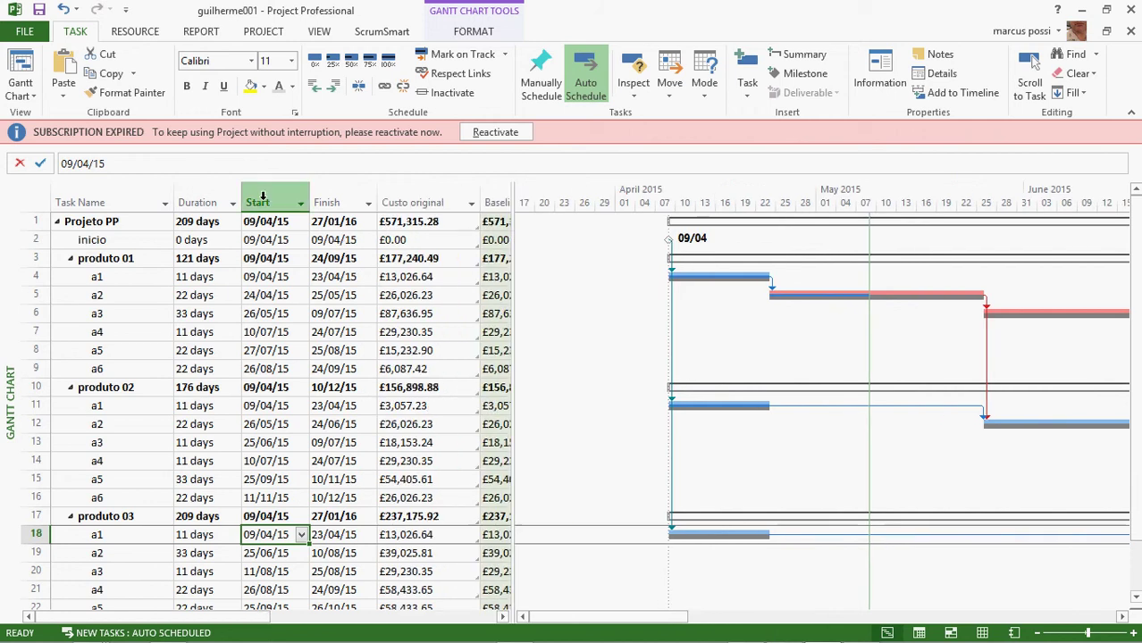
drag(268, 202, 346, 198)
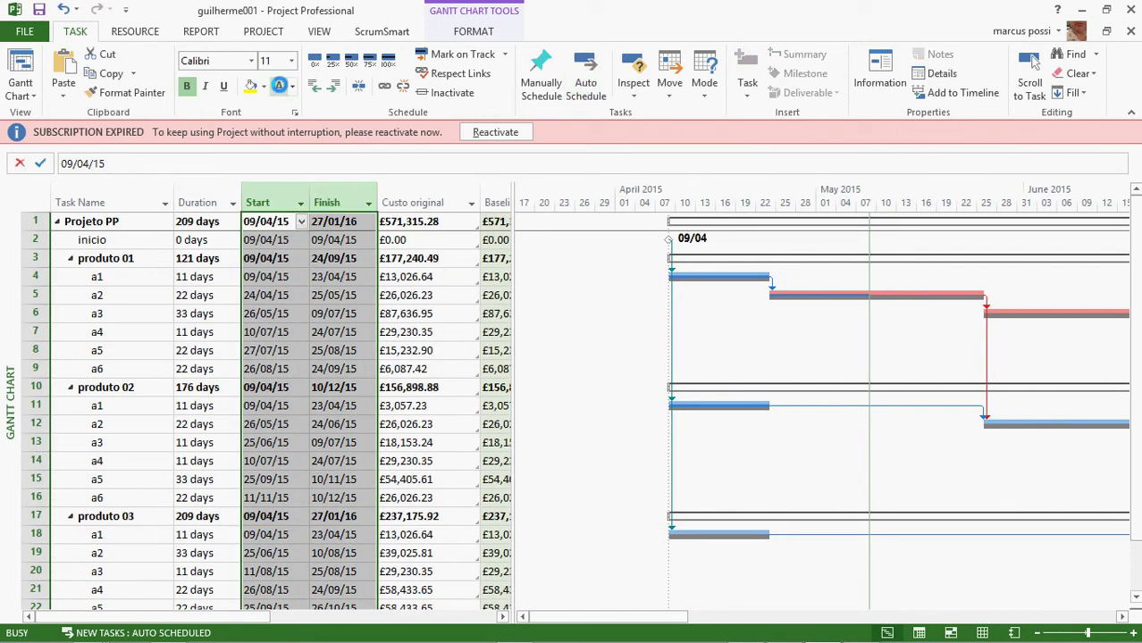
click(278, 87)
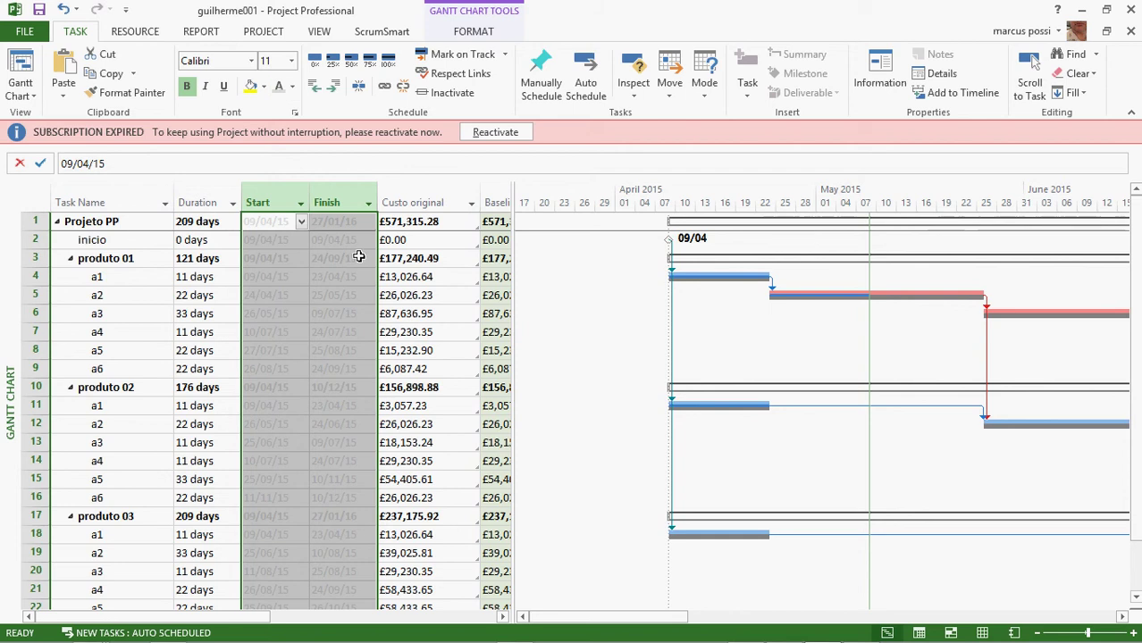
Insert an Actual Start column between the Finish and Custo original columns
right_click(394, 195)
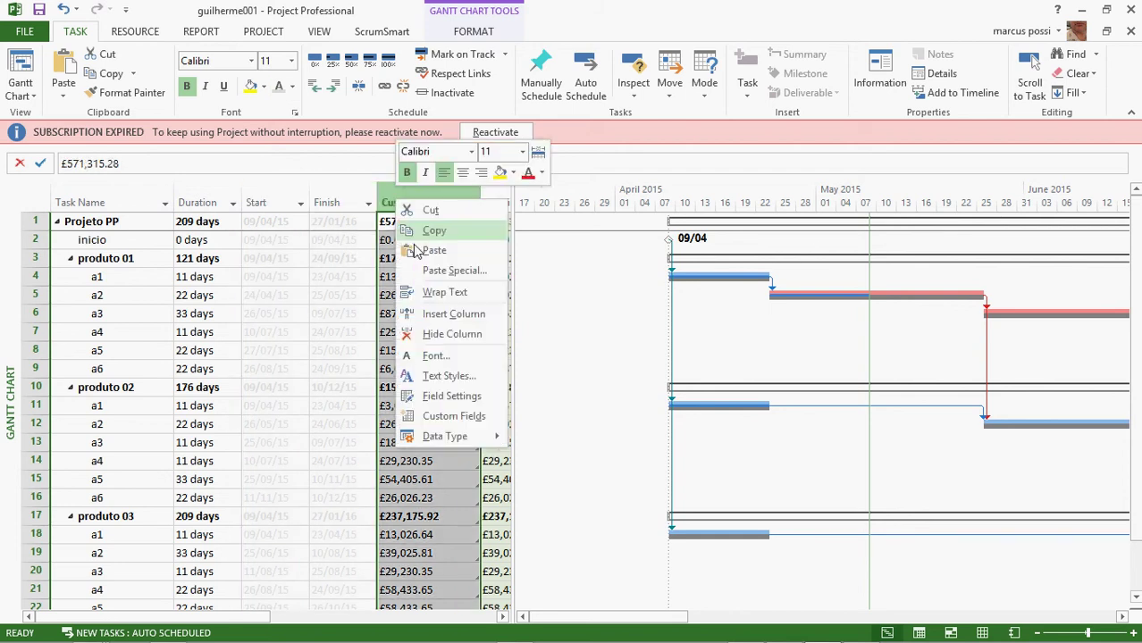
click(438, 312)
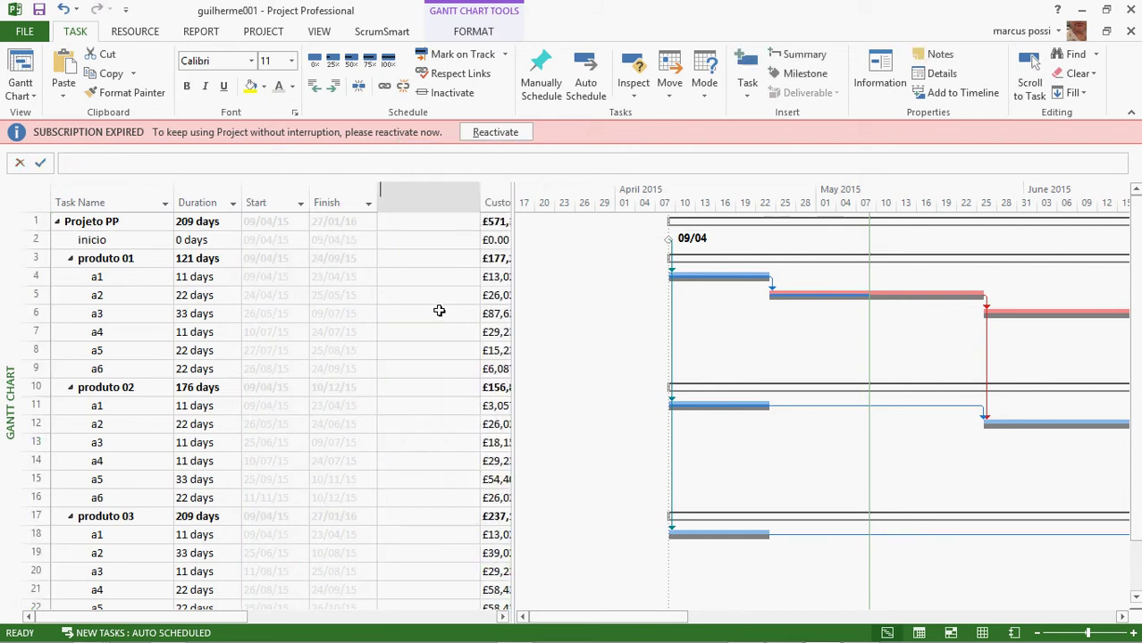
text(active)
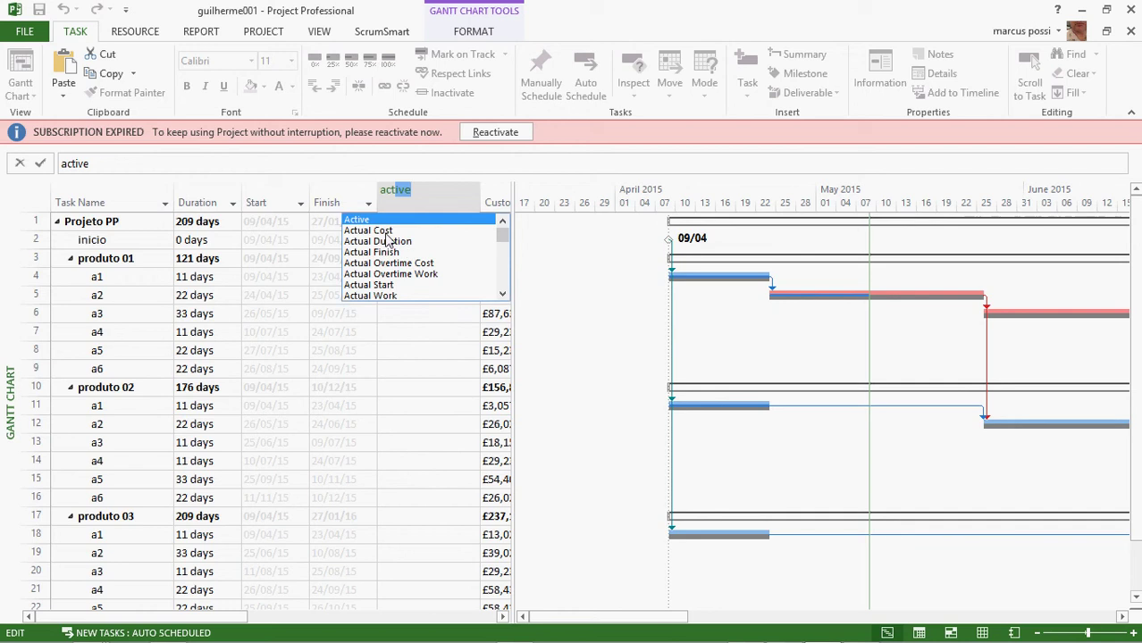
click(382, 284)
Widen the table area and insert an Actual Finish column before Custo original
drag(480, 205, 581, 215)
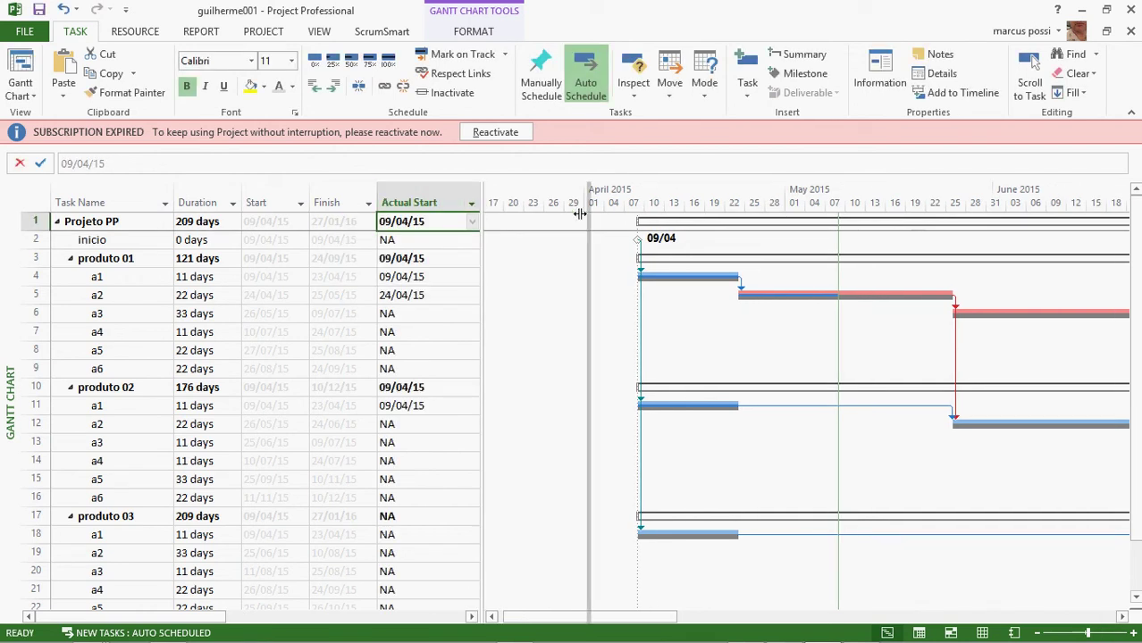
right_click(525, 204)
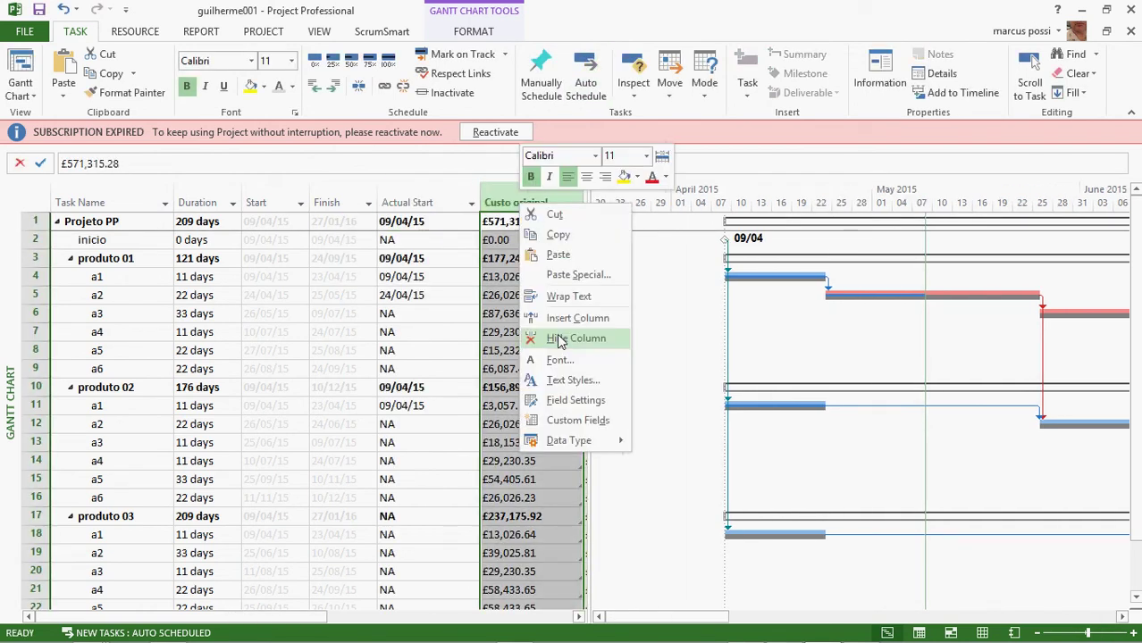
click(573, 322)
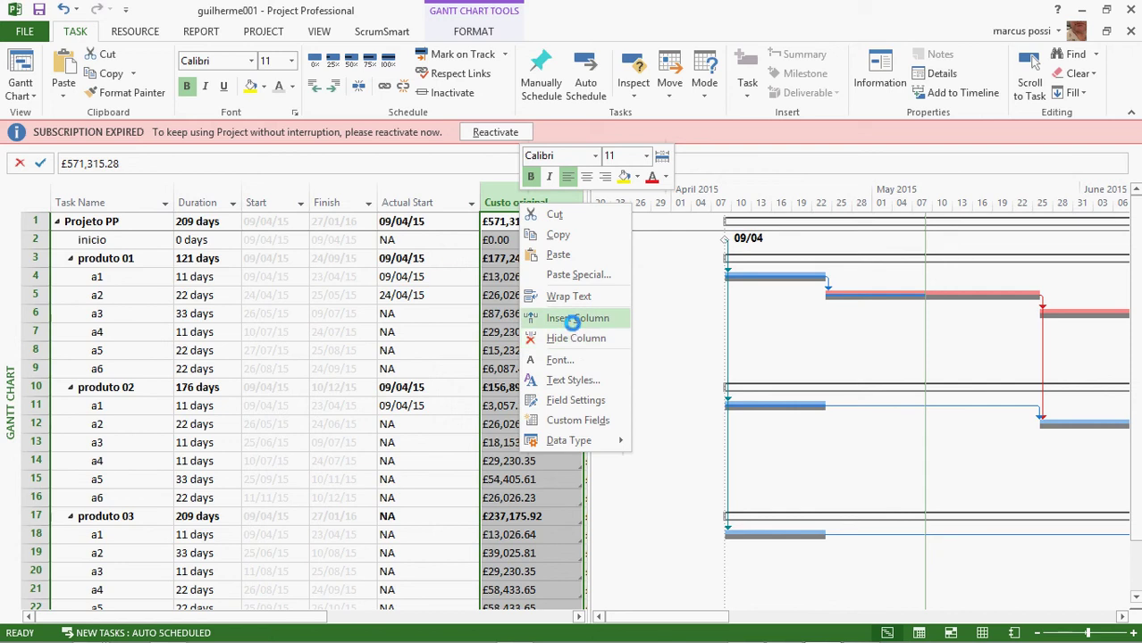
text(active)
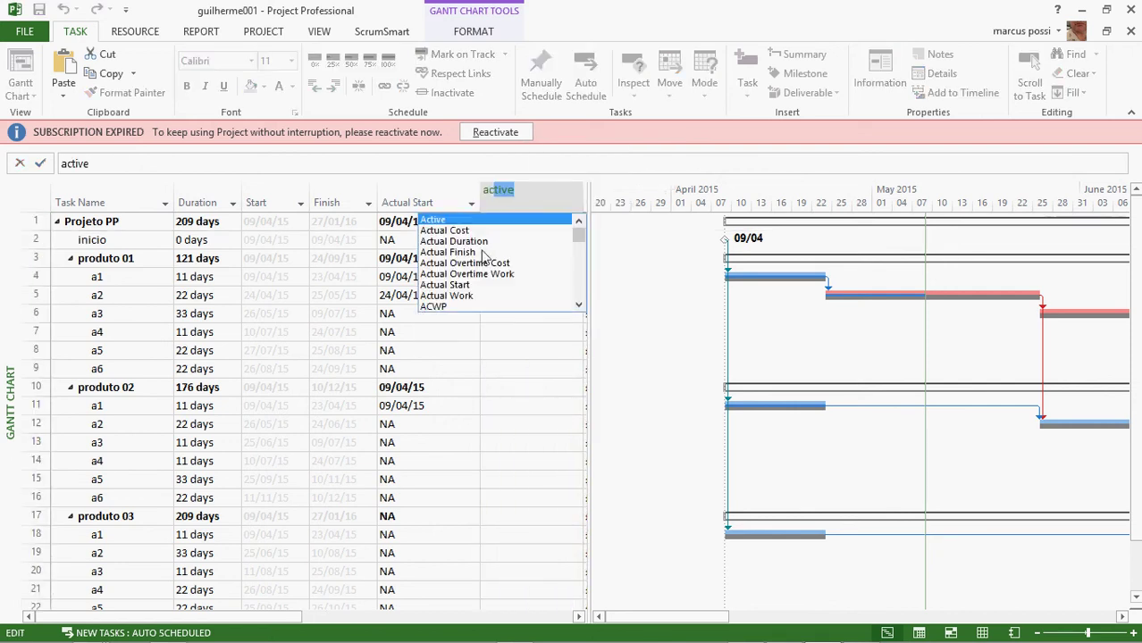
click(483, 253)
key(Return)
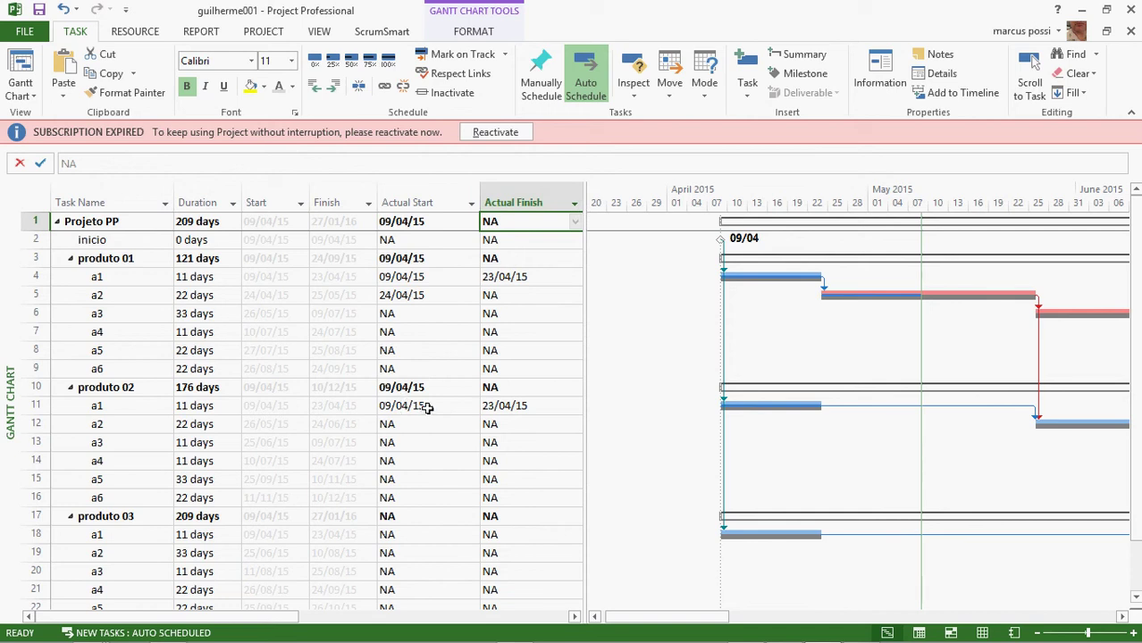
Set the actual start of task a1 under produto 03 to 12/05/15
click(439, 536)
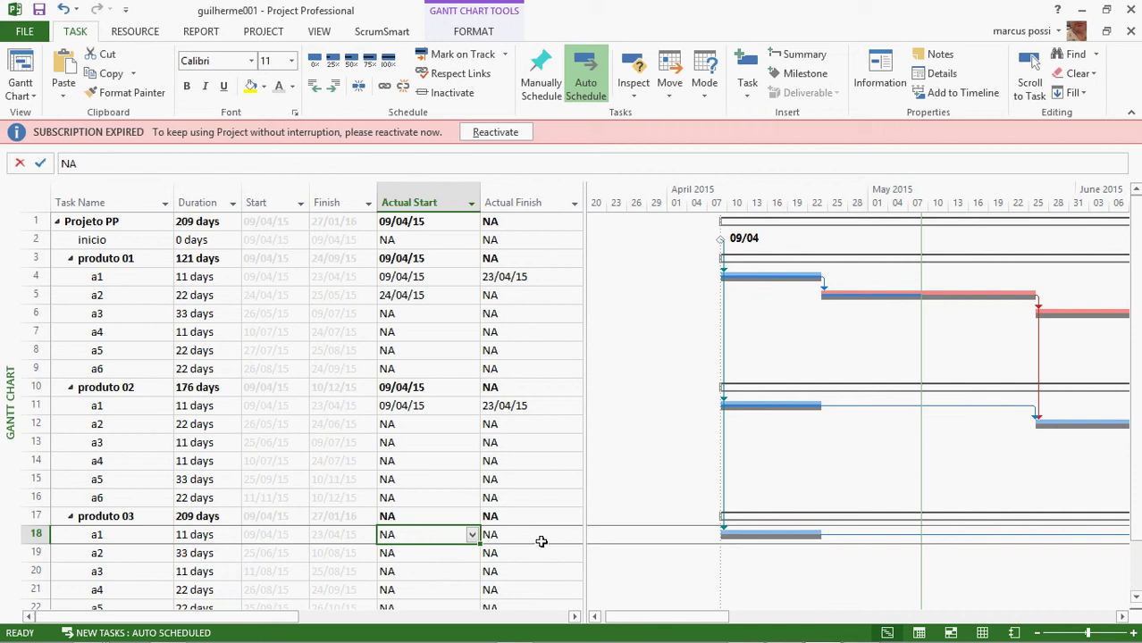
click(472, 534)
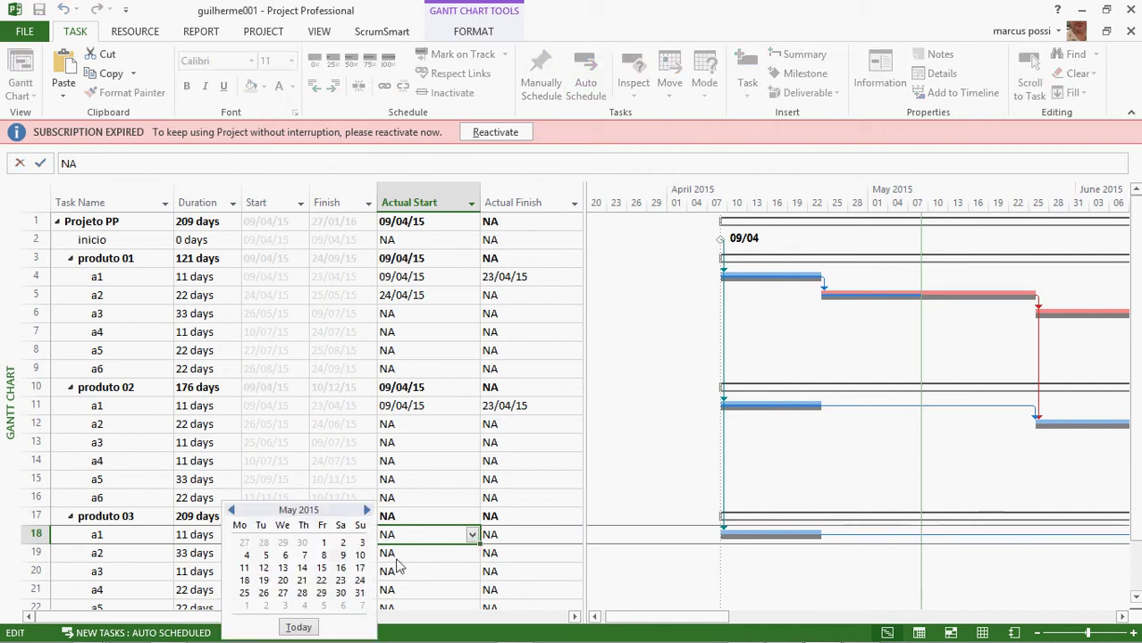
click(264, 570)
click(572, 535)
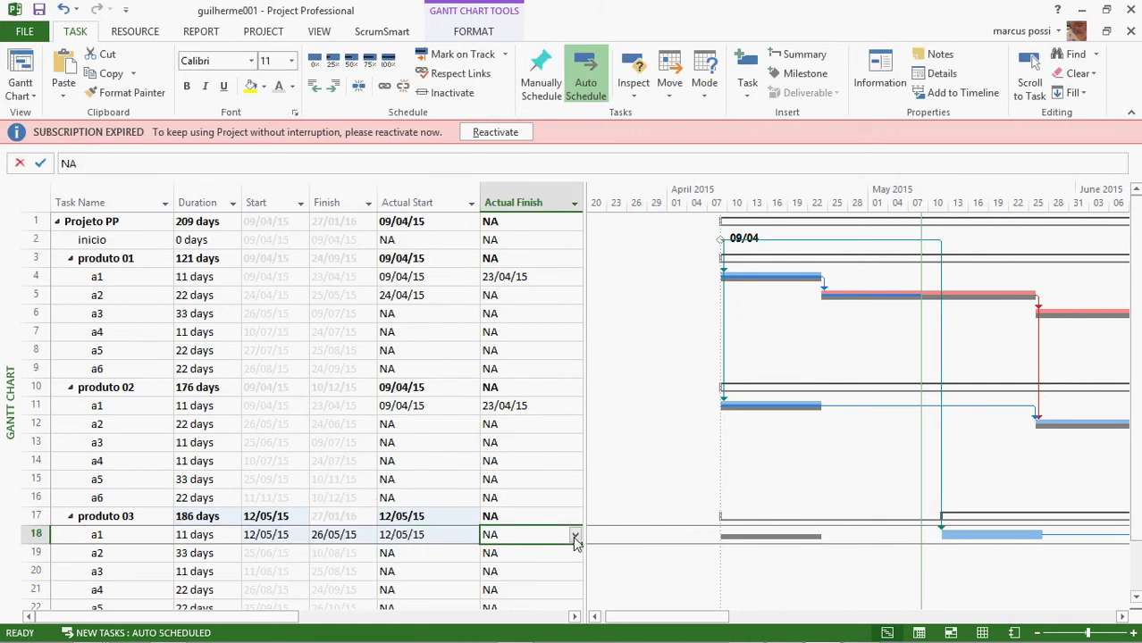
Change the actual start of task a1 under produto 03 to 12/04/15
click(452, 542)
click(457, 536)
click(472, 534)
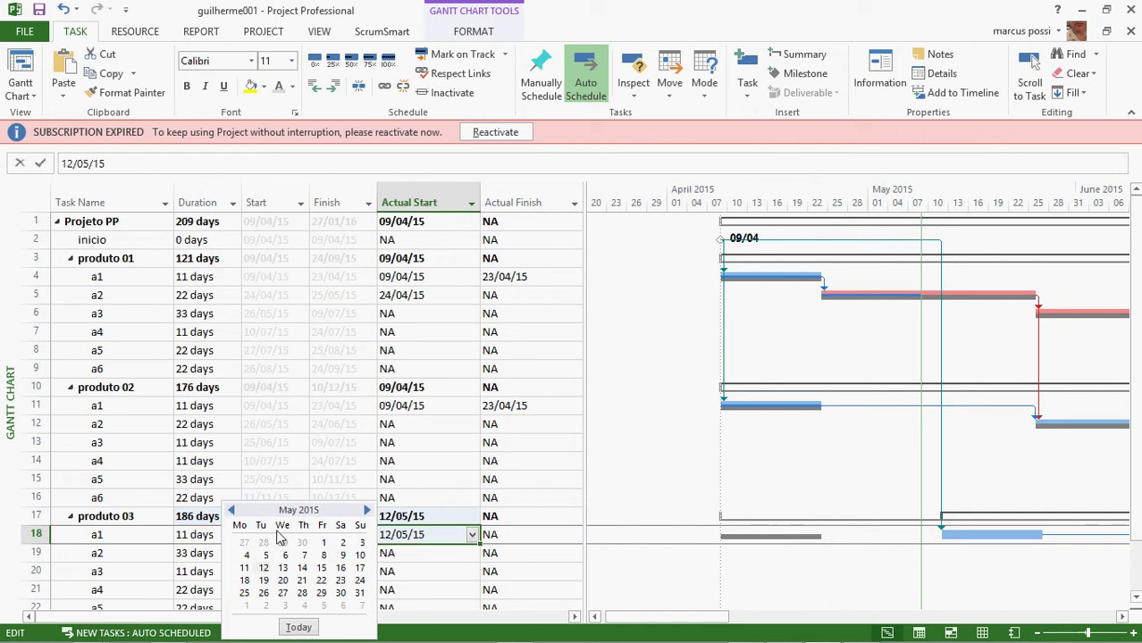
click(231, 511)
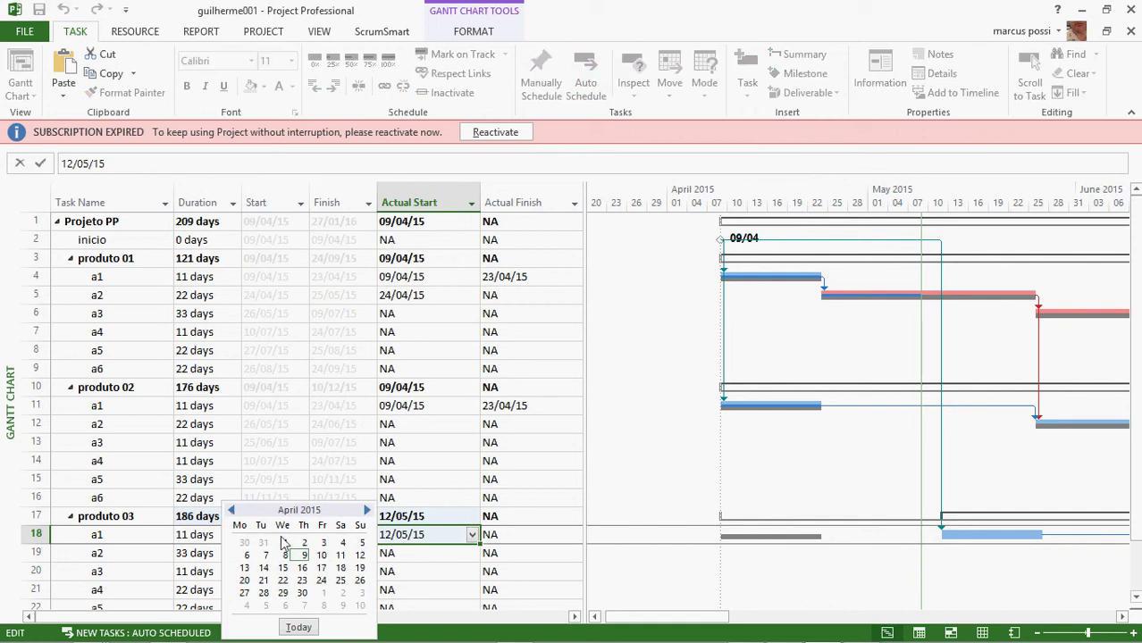
click(360, 555)
Set the actual finish of task a1 under produto 03 to 28/05/15
click(561, 534)
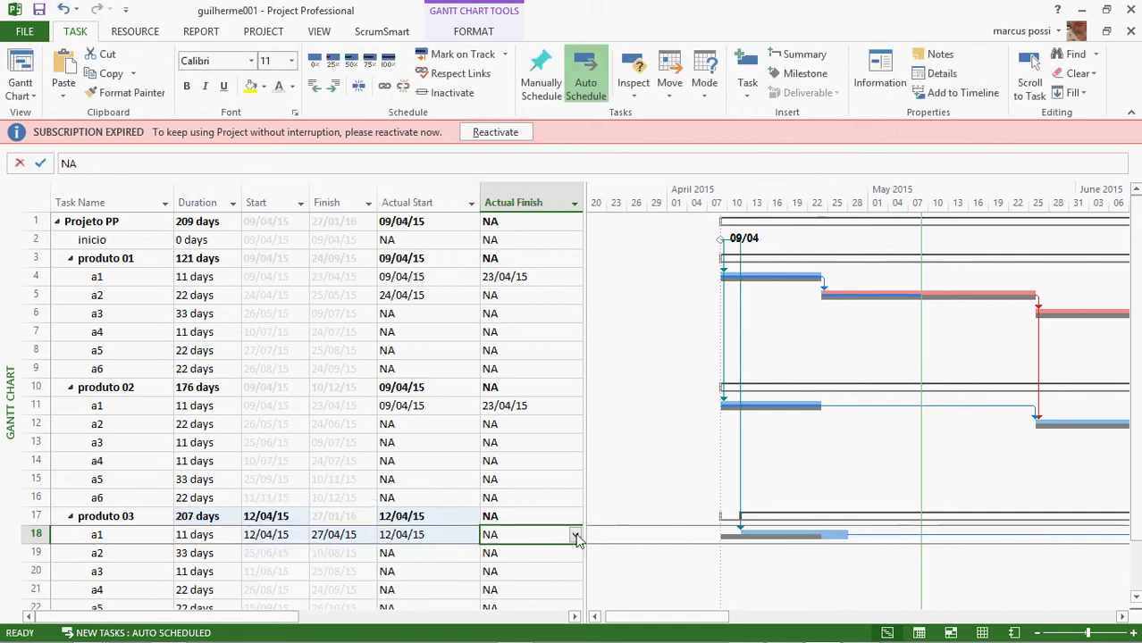
click(575, 536)
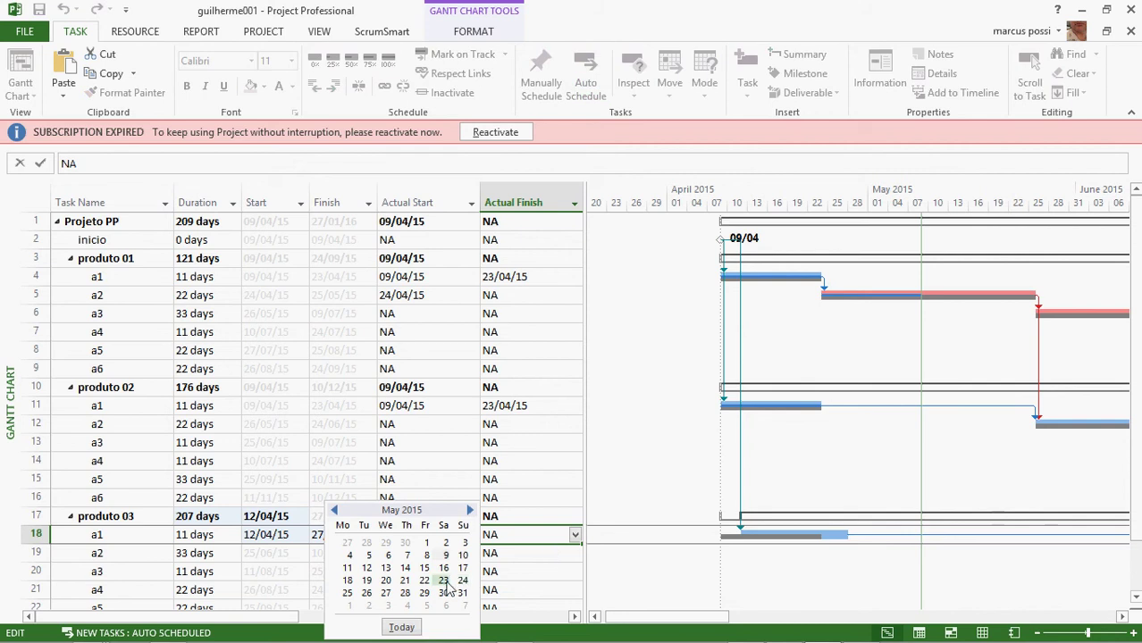
click(405, 592)
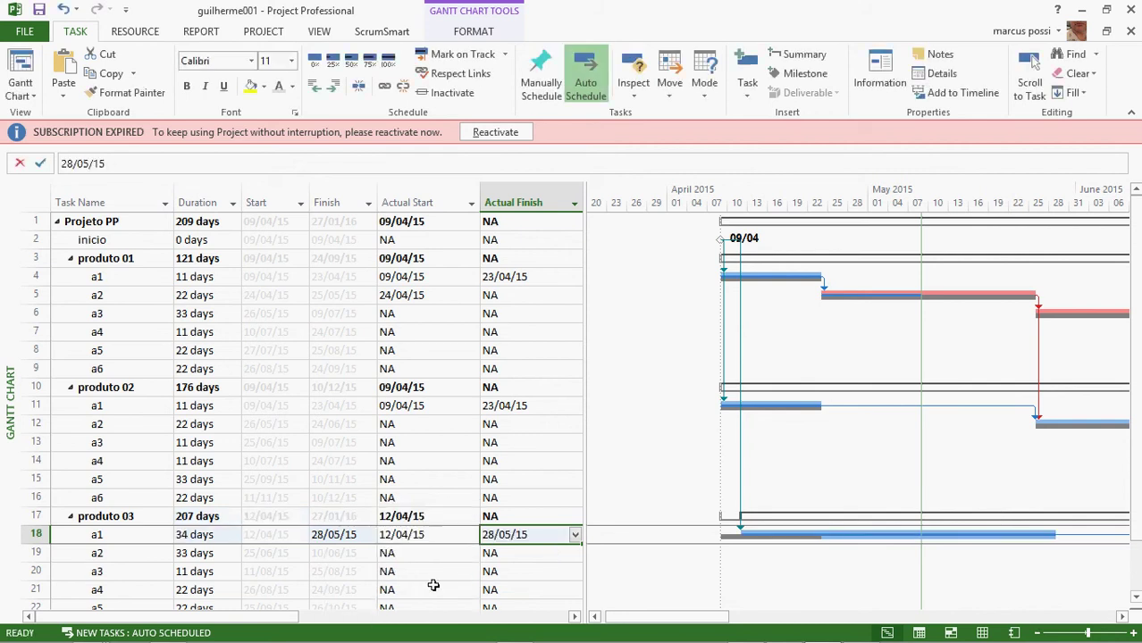
Change the actual finish of task a1 under produto 03 to 28/04/15
click(575, 536)
click(334, 509)
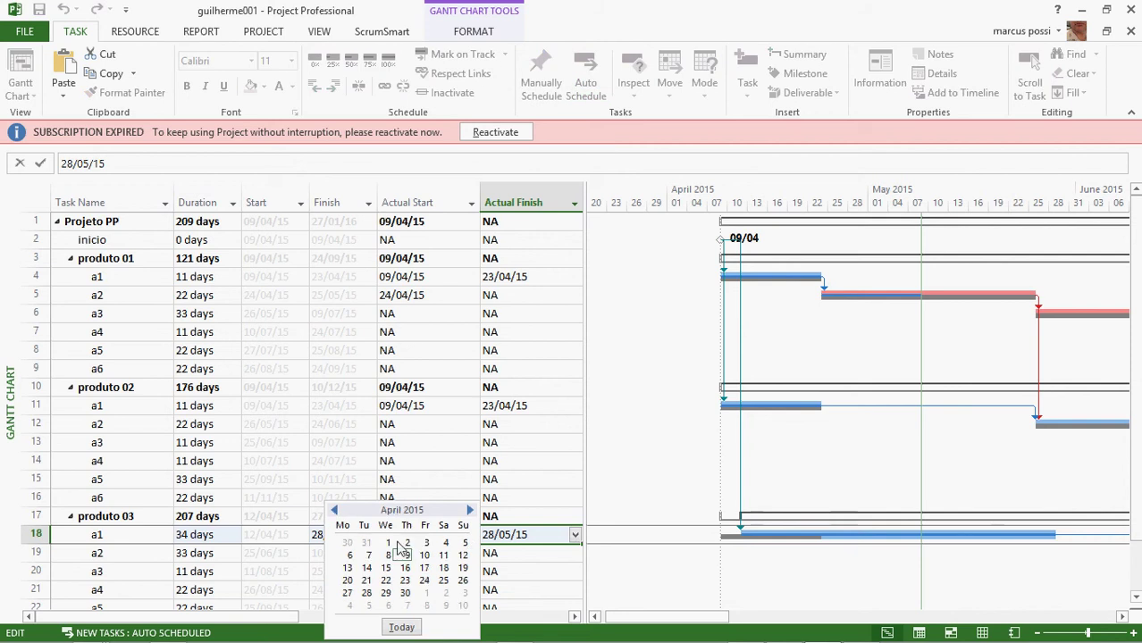
click(367, 592)
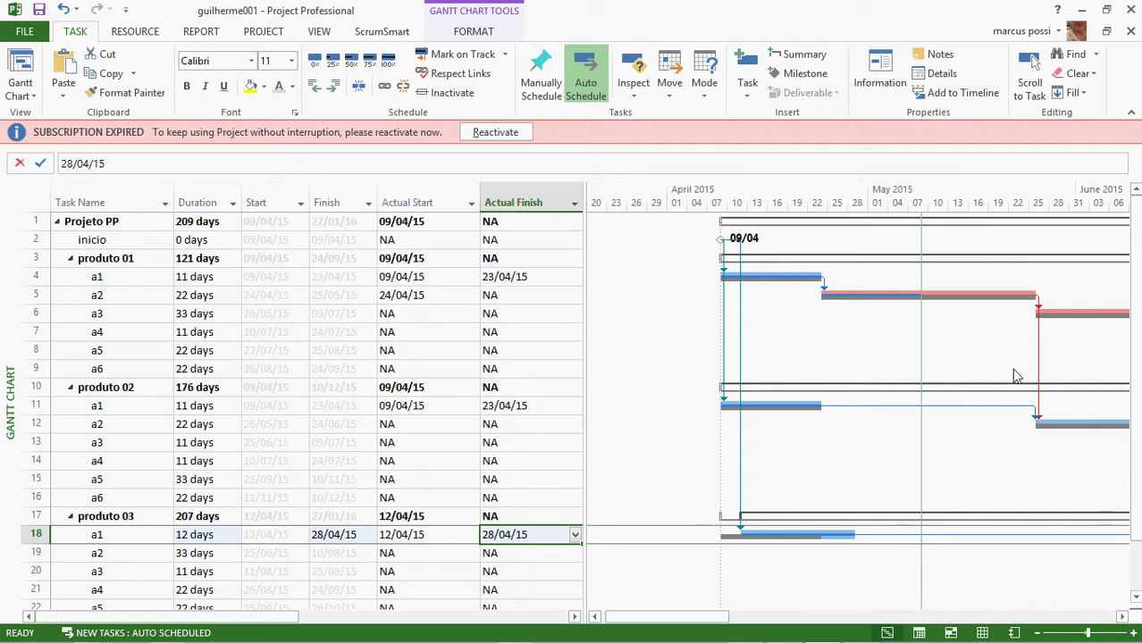
click(759, 617)
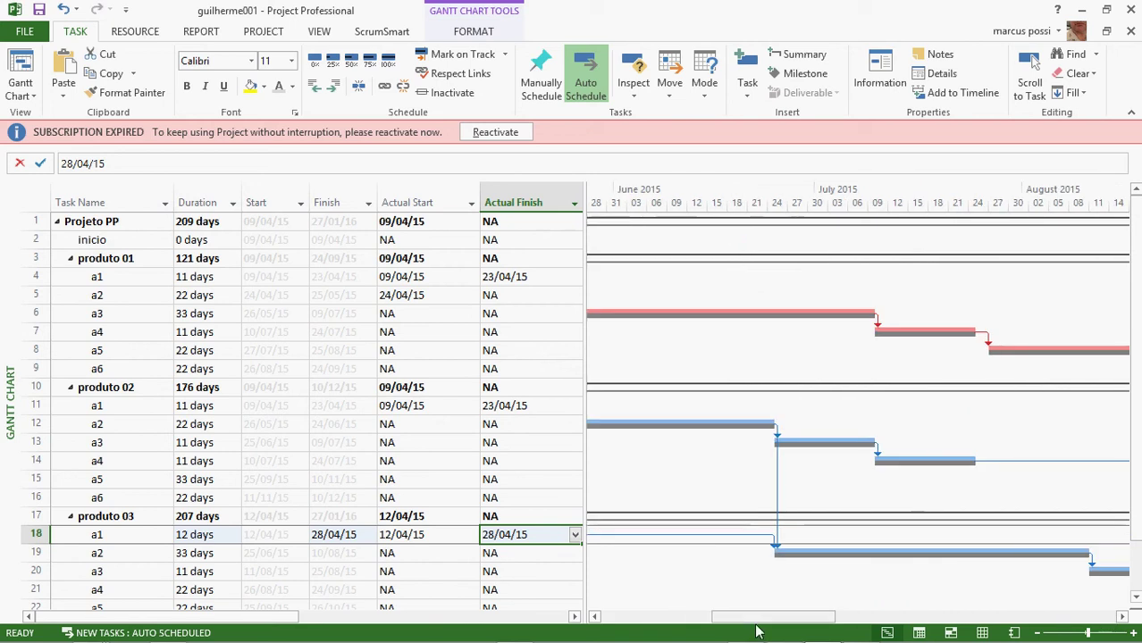
Bring the April start of the Gantt chart into view and widen the task table to examine the cost, CPI and SPI columns
click(690, 617)
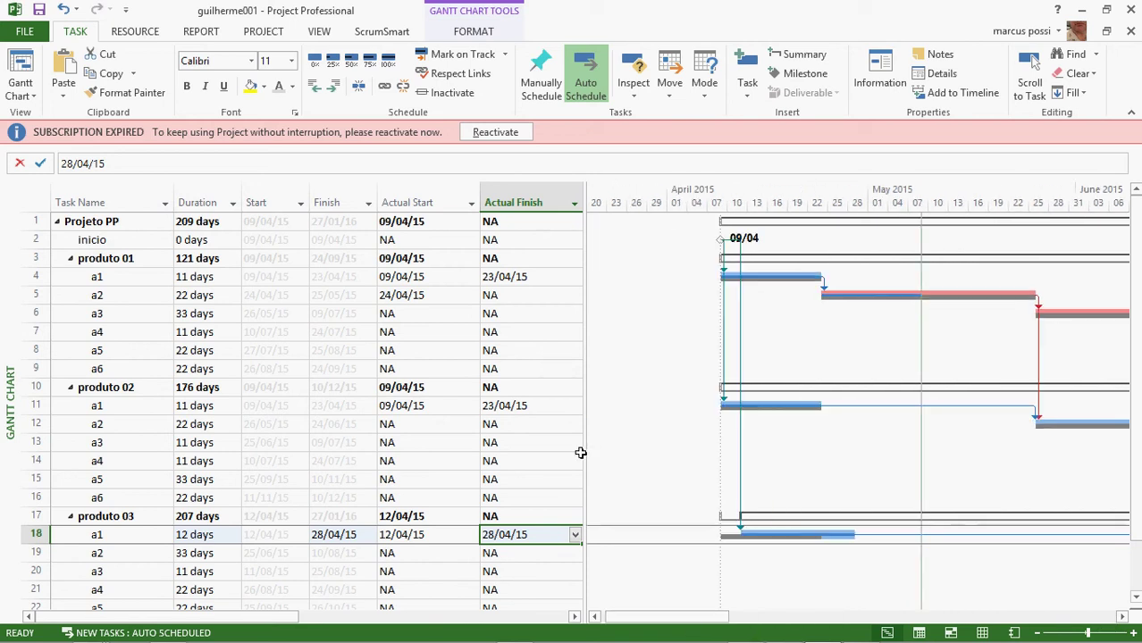
drag(582, 453, 929, 433)
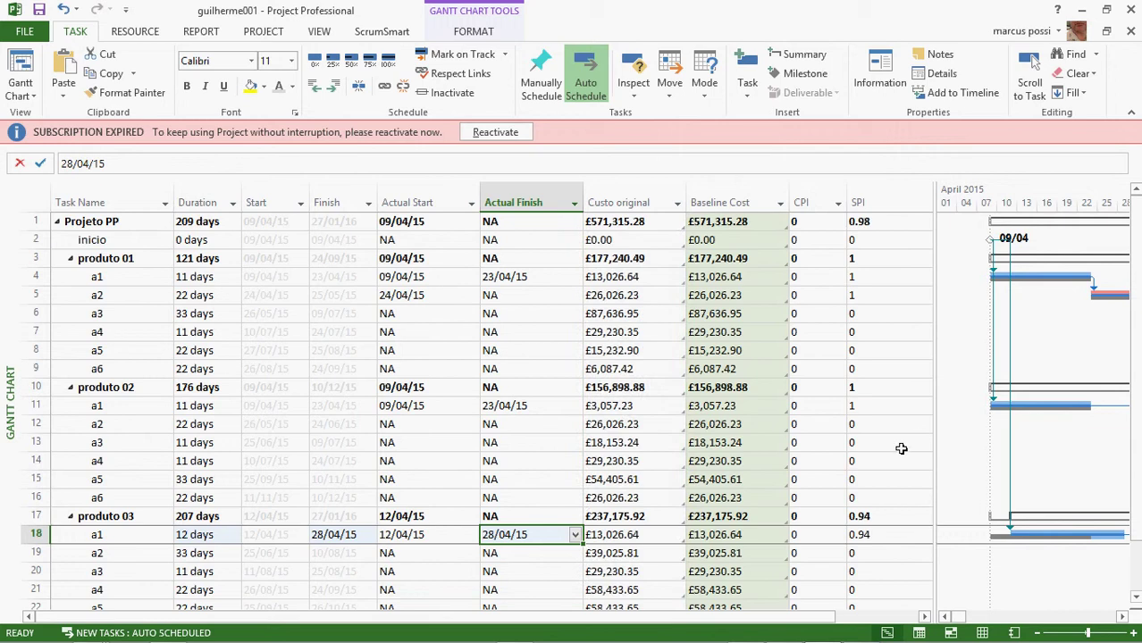
drag(630, 203, 719, 204)
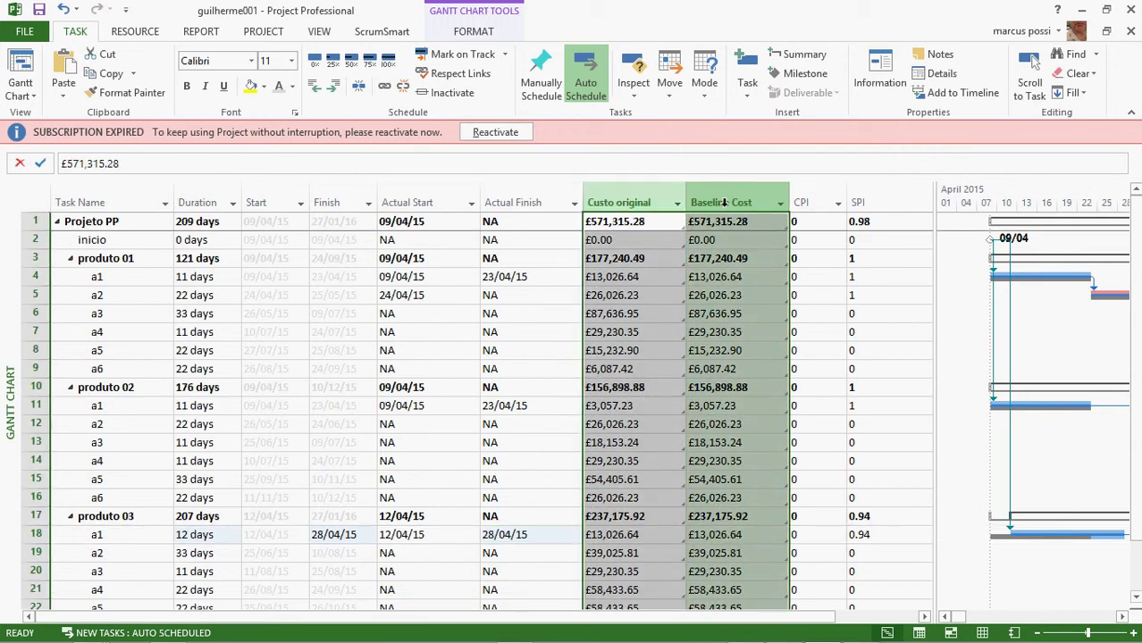
click(891, 198)
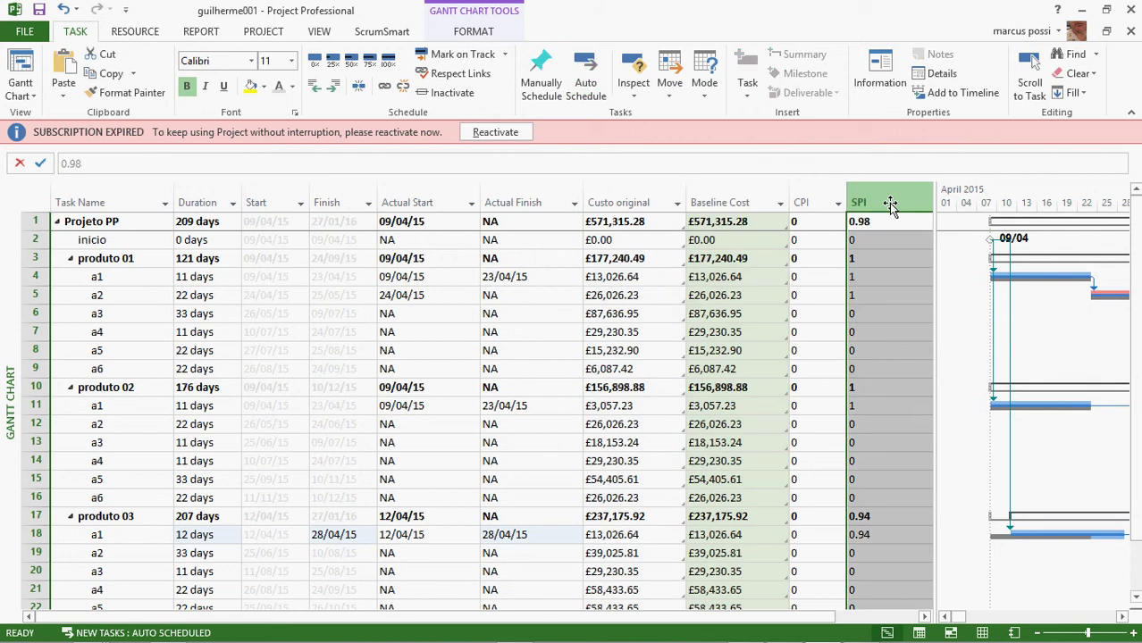
Switch to Excel and copy the formatting of the "Indicador de sucesso $$$" header to the "Ind Sucesso Tempo" header
key(alt+Tab)
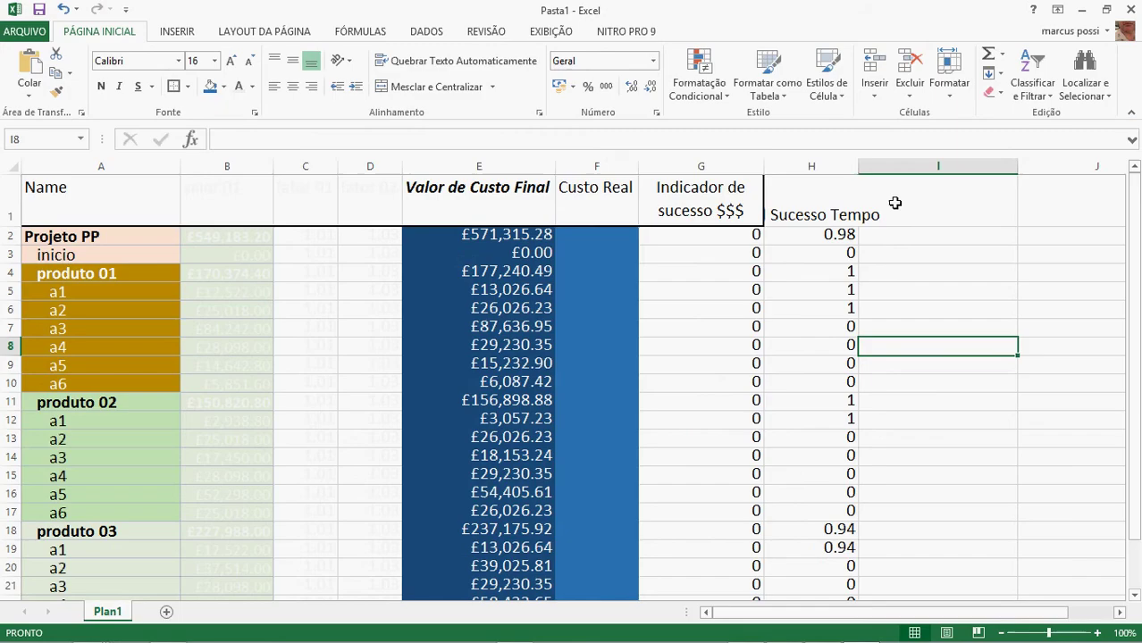
click(841, 204)
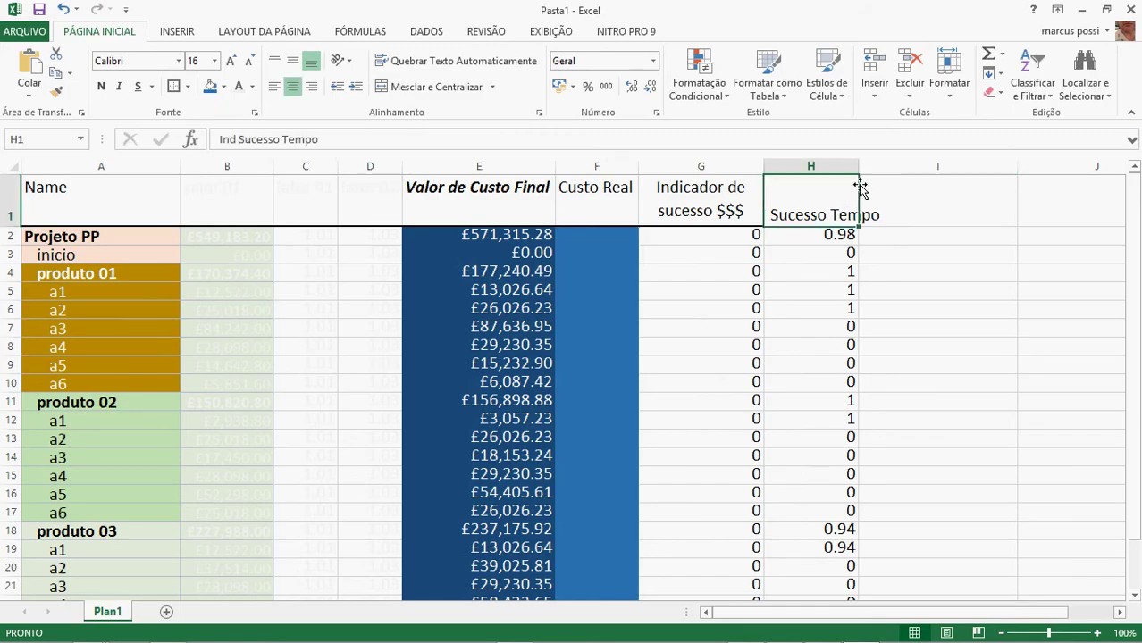
click(688, 201)
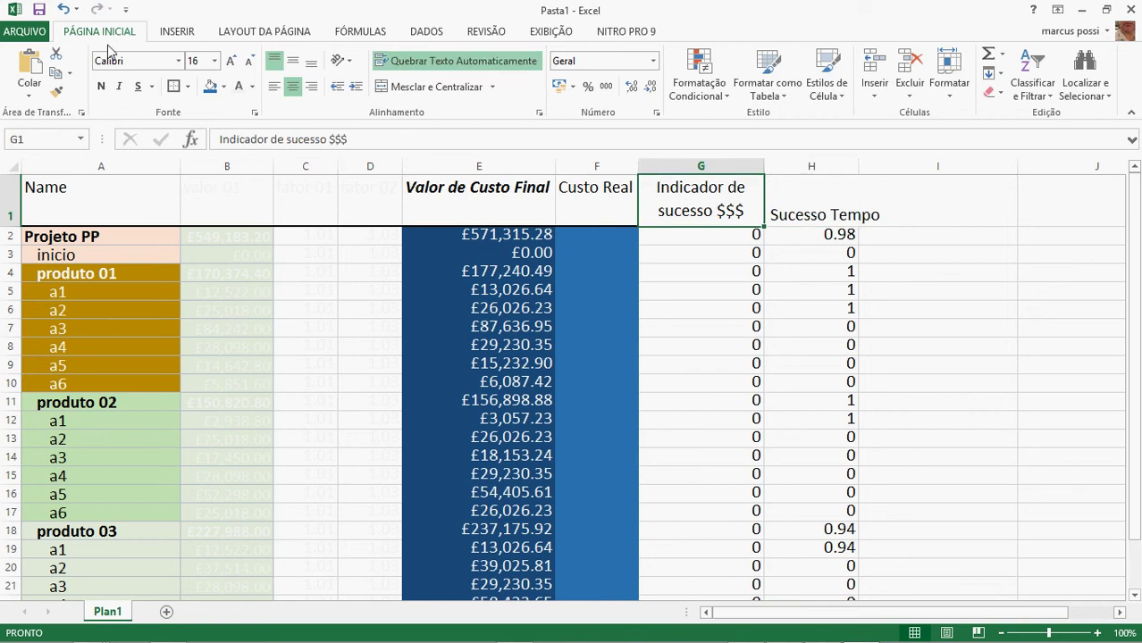
click(55, 94)
click(803, 204)
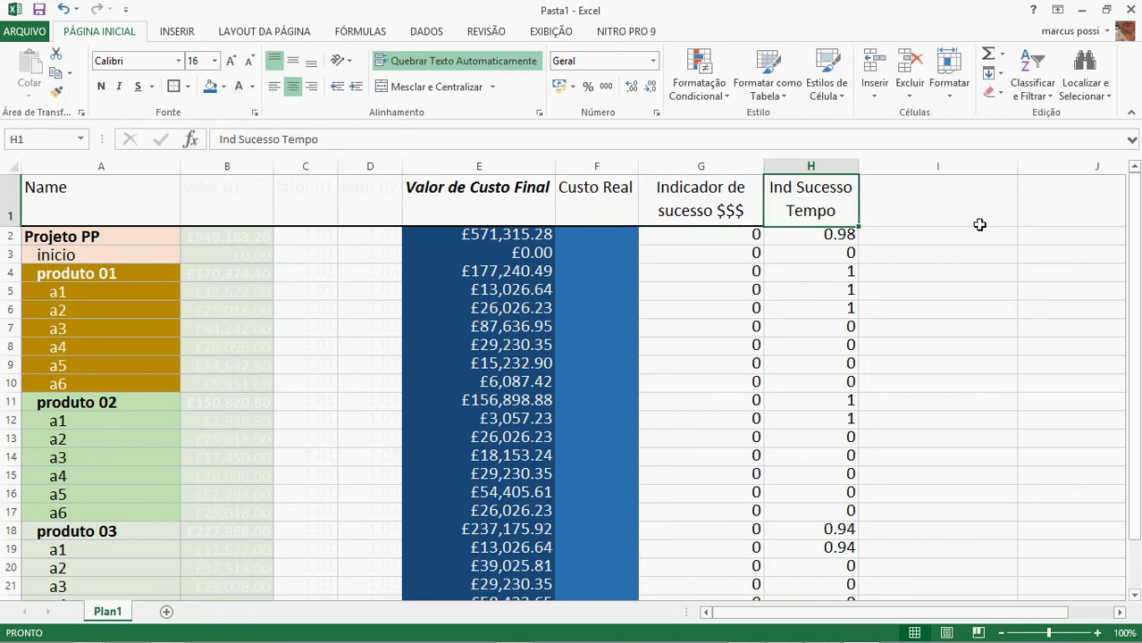
Centre the Ind Sucesso Tempo values in H2:H25 and fill those cells with a blue-grey theme colour
scroll(873, 398, down, 2)
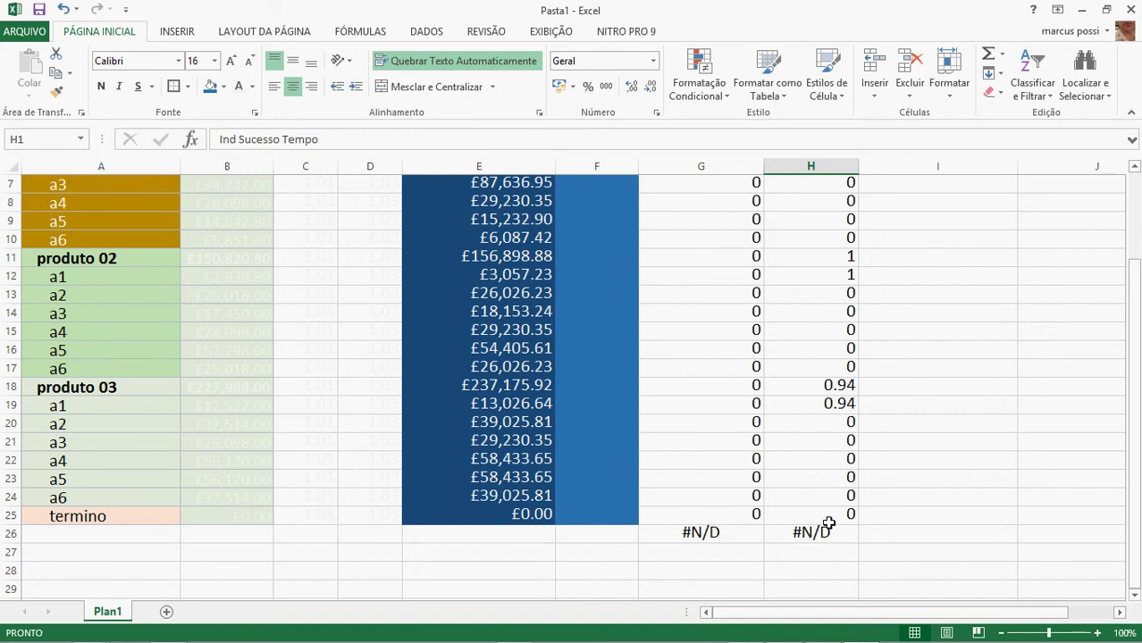
drag(836, 510, 827, 234)
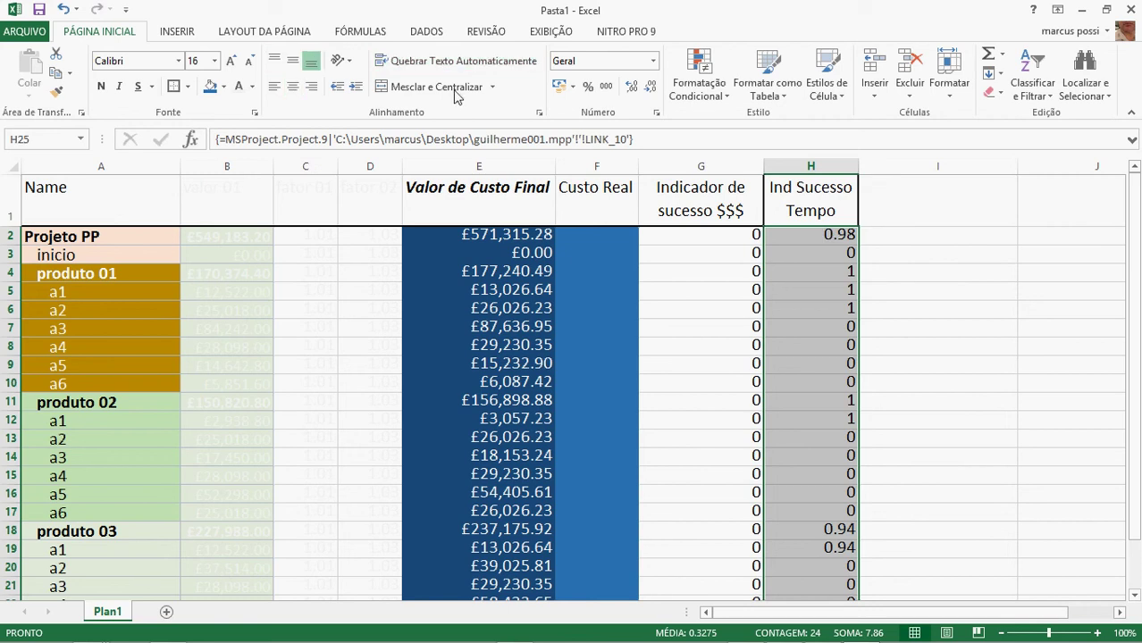
click(293, 86)
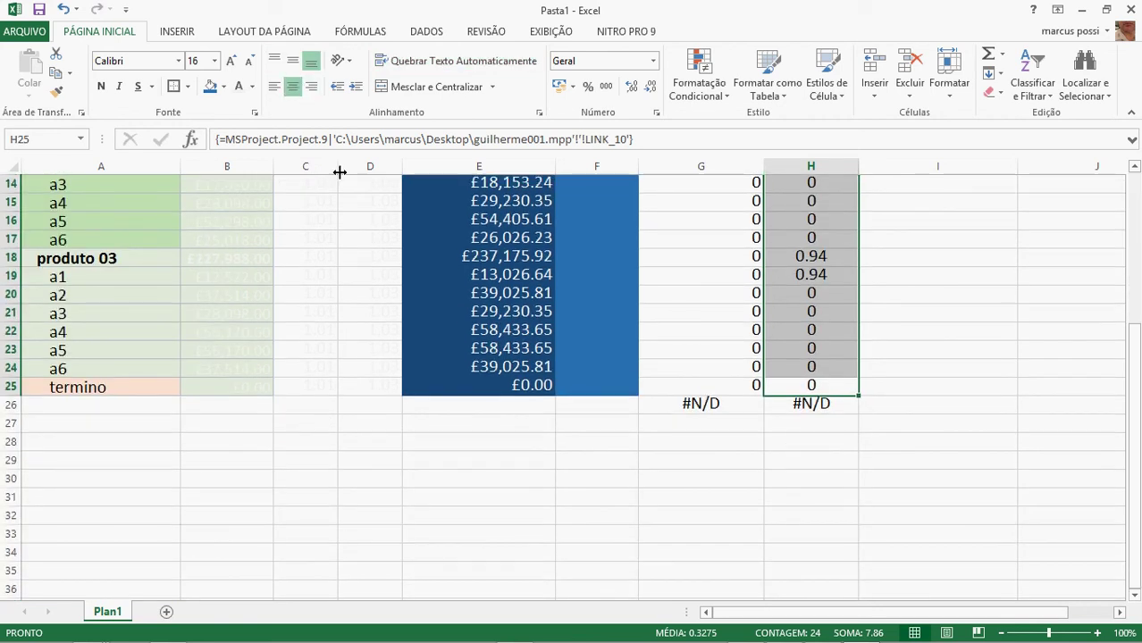
click(223, 87)
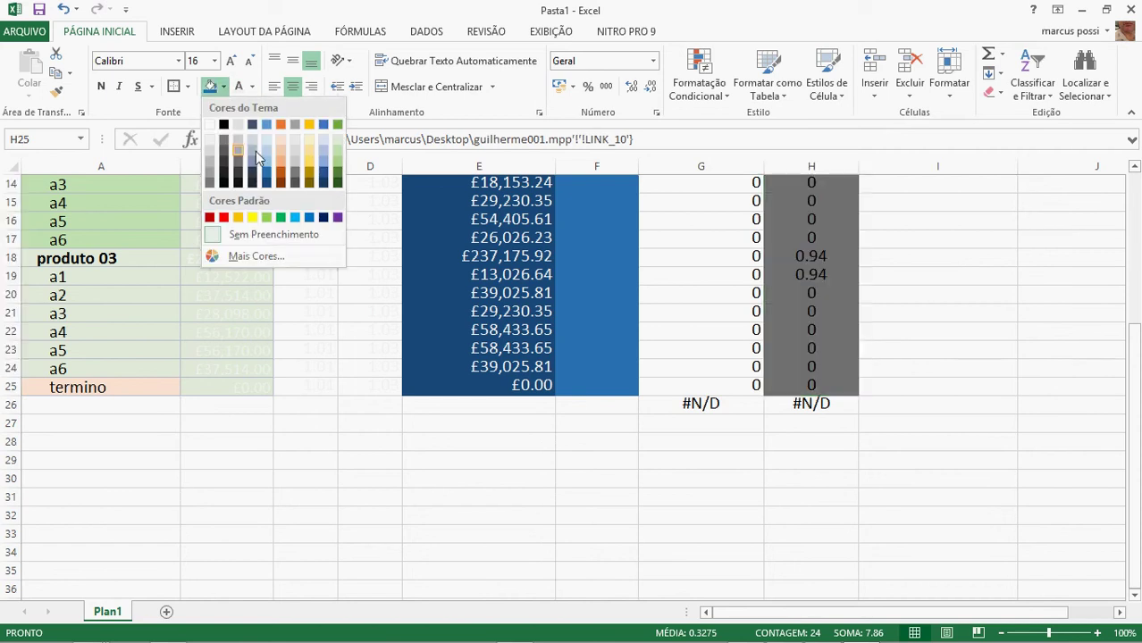
click(254, 151)
click(948, 328)
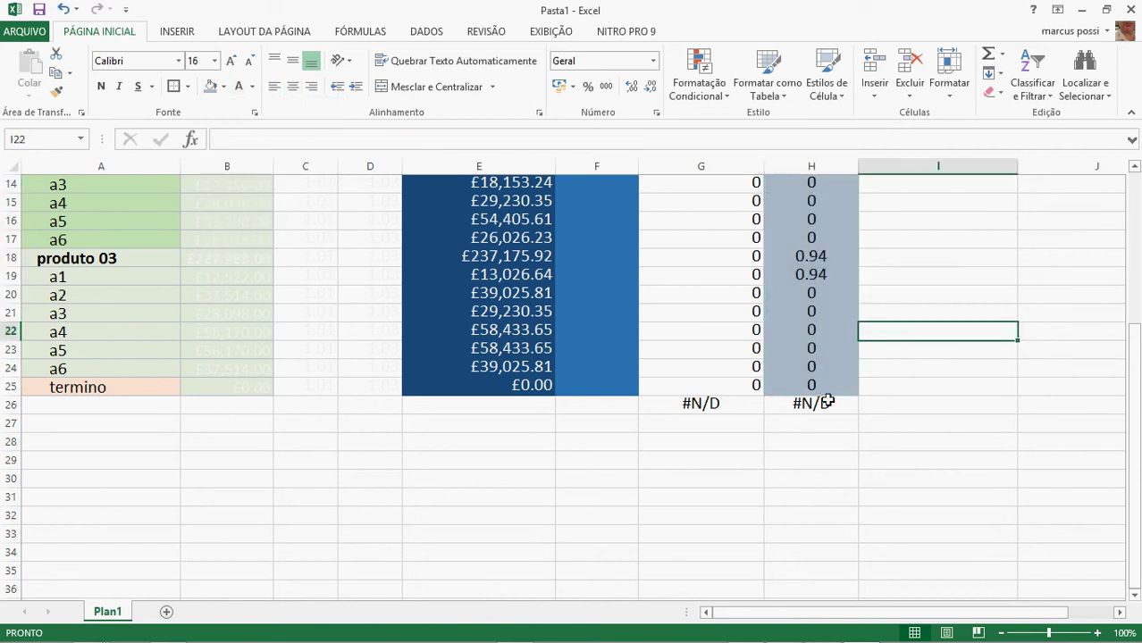
Apply all borders to the Ind Sucesso Tempo column from its header down to the termino row, H1:H25
drag(826, 388, 838, 224)
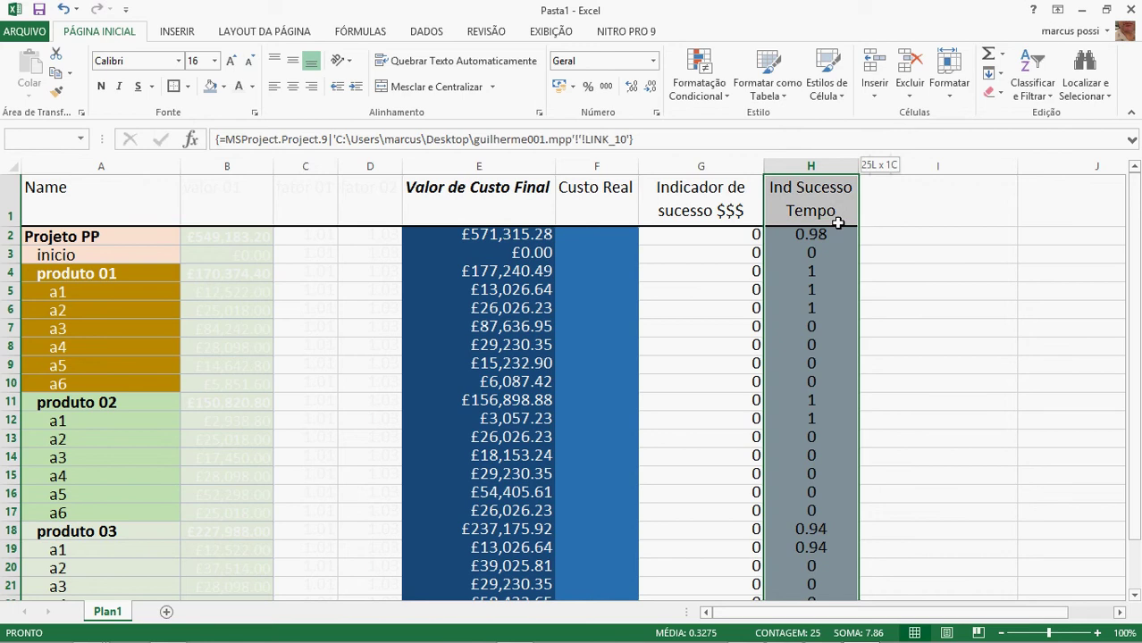
click(187, 86)
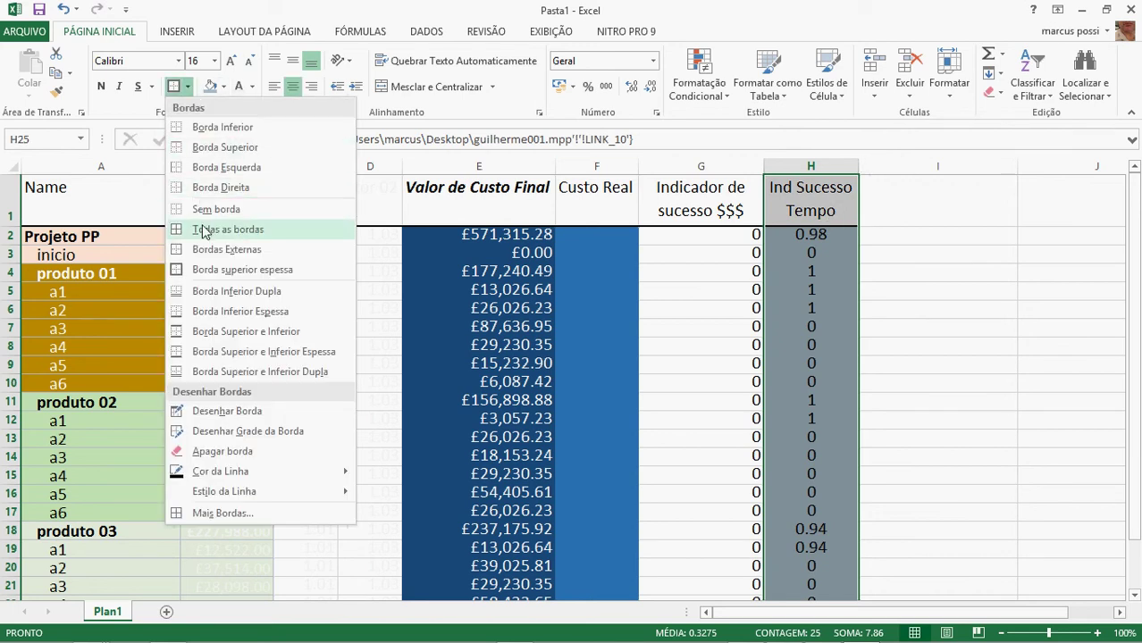
click(201, 228)
scroll(907, 277, down, 1)
click(907, 276)
scroll(958, 360, up, 5)
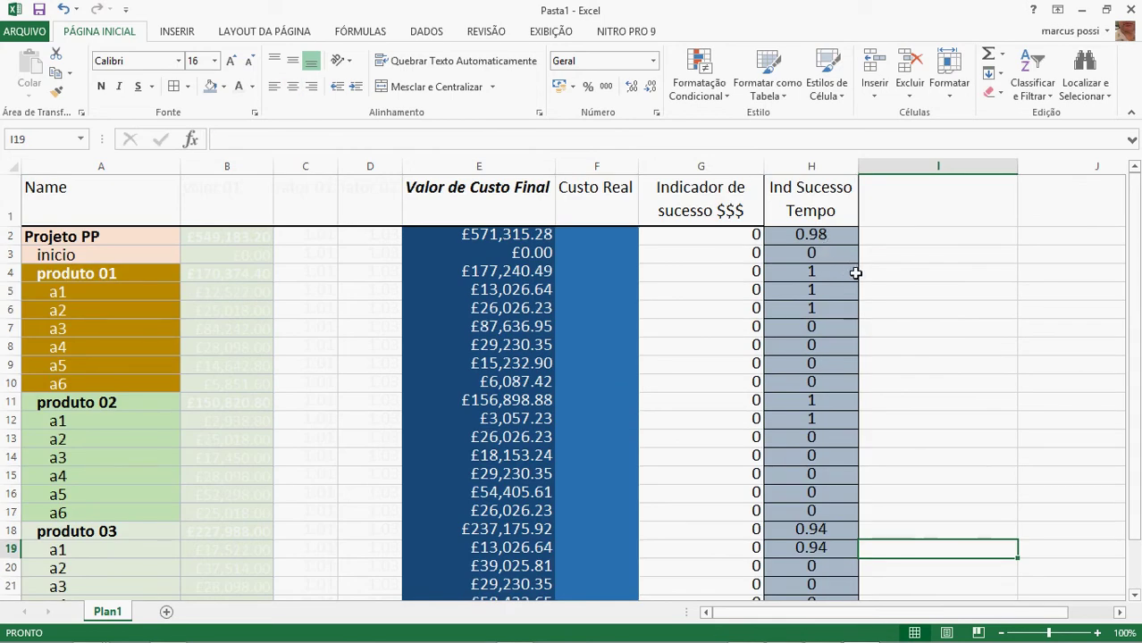
scroll(859, 277, down, 3)
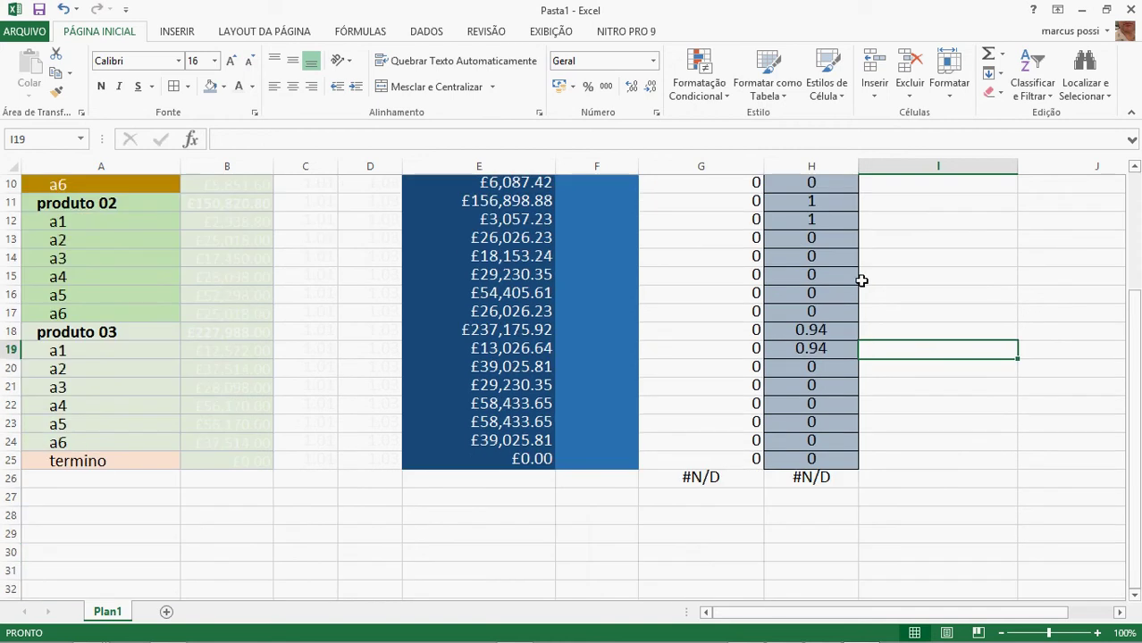
click(744, 461)
scroll(746, 473, up, 3)
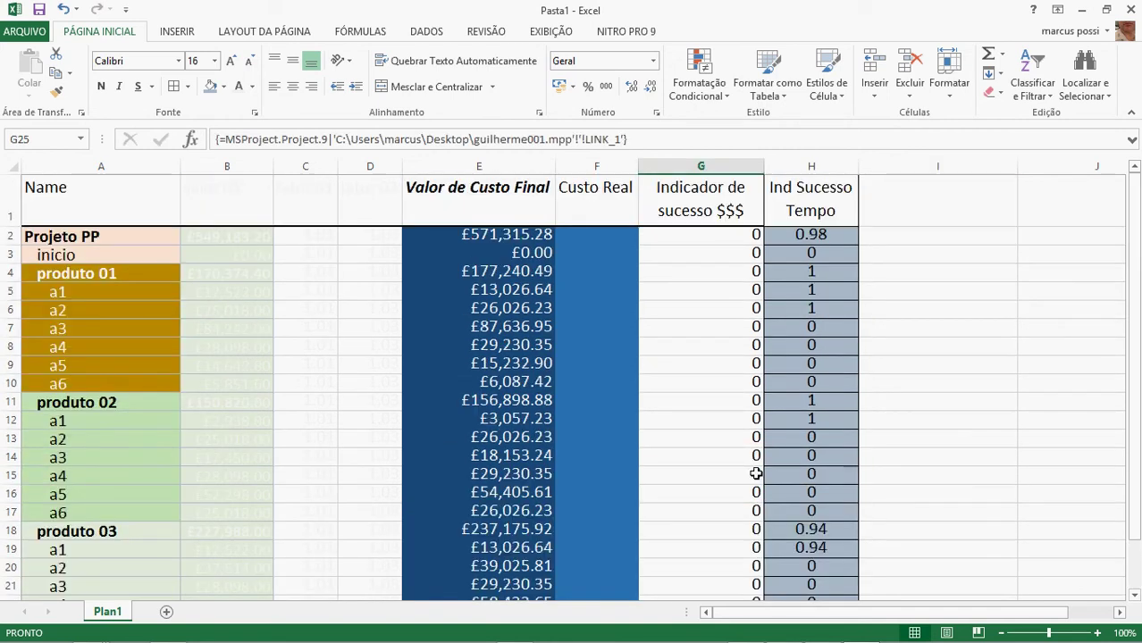
Switch to Project and hide the Custo original and Baseline Cost columns in the task table
key(alt+Tab)
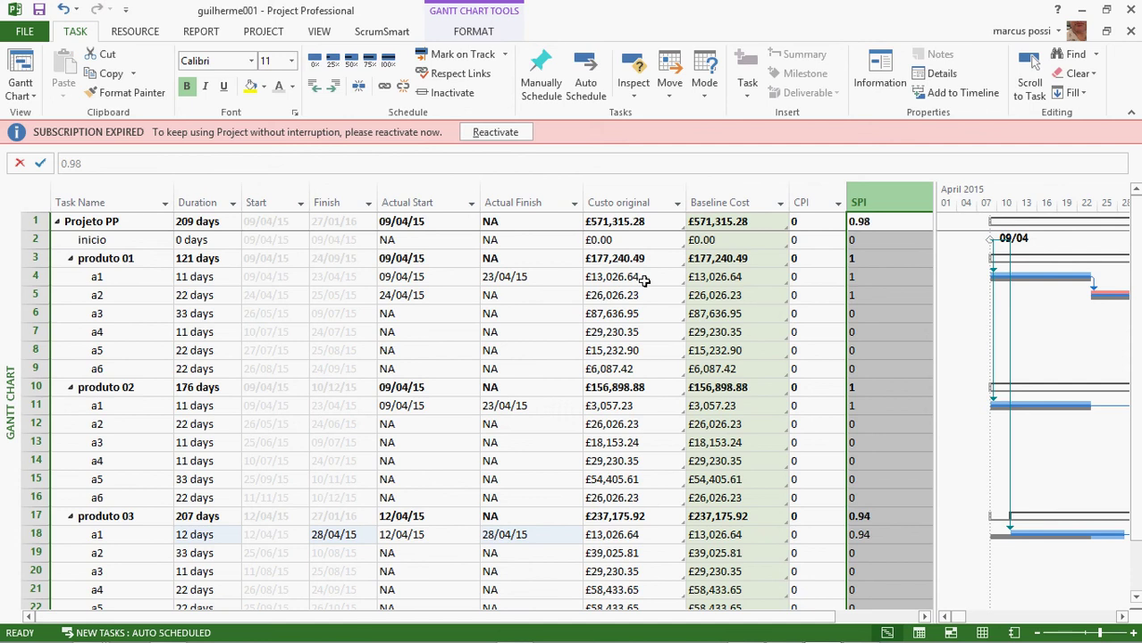
click(647, 197)
drag(644, 198, 704, 202)
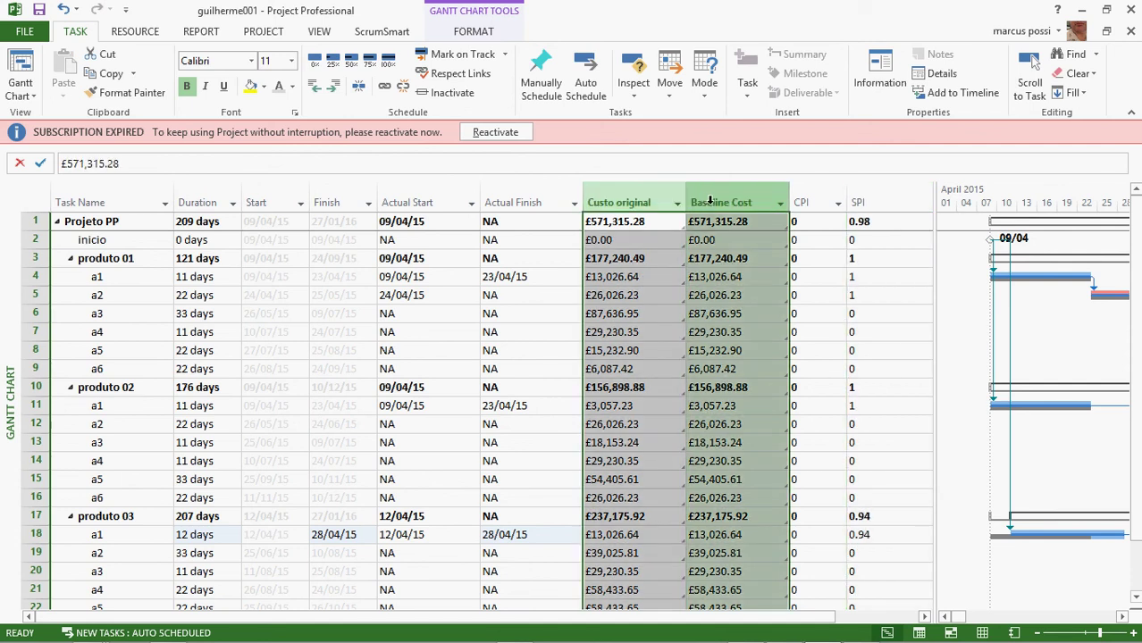
right_click(710, 202)
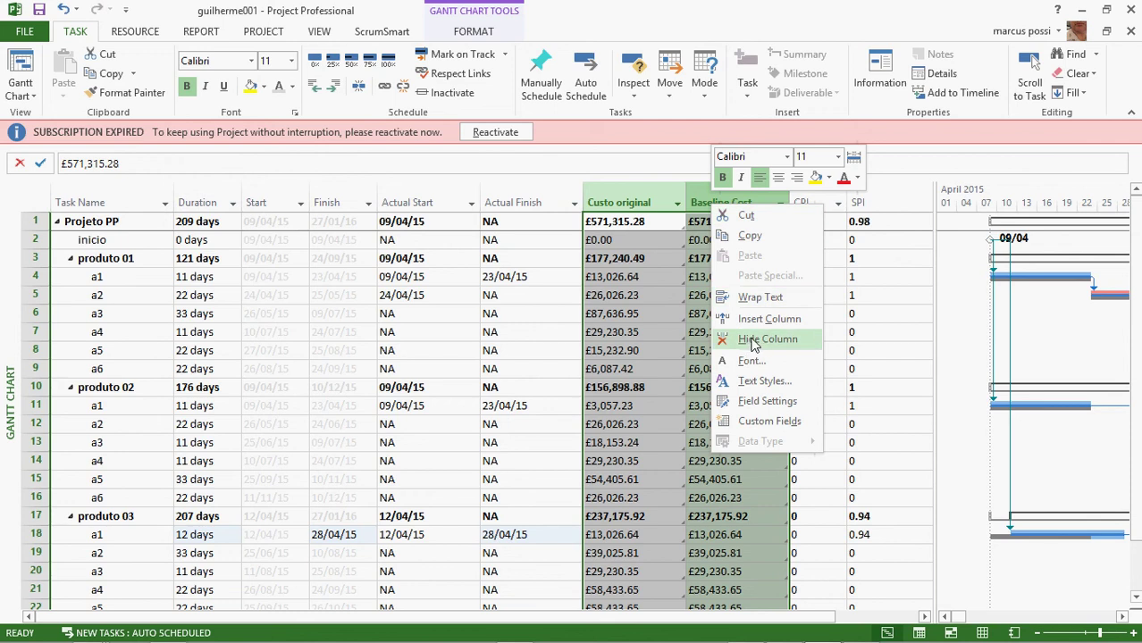
click(753, 344)
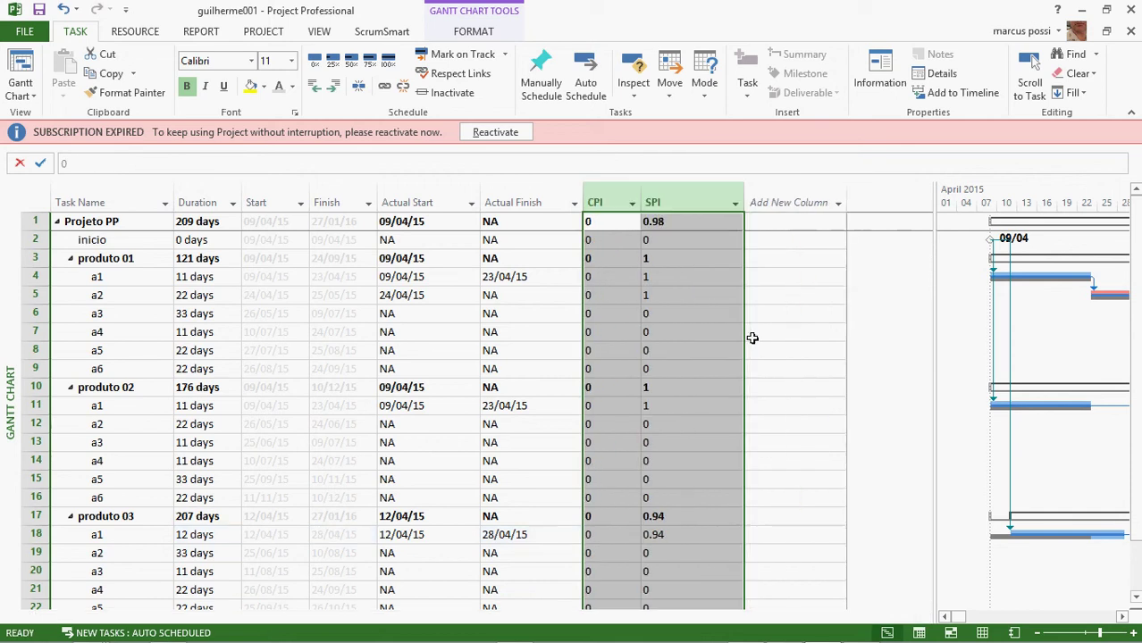
Fit the SPI column and the table area to their contents, and zoom the Gantt timescale to the entire project
drag(930, 204, 769, 205)
double_click(743, 202)
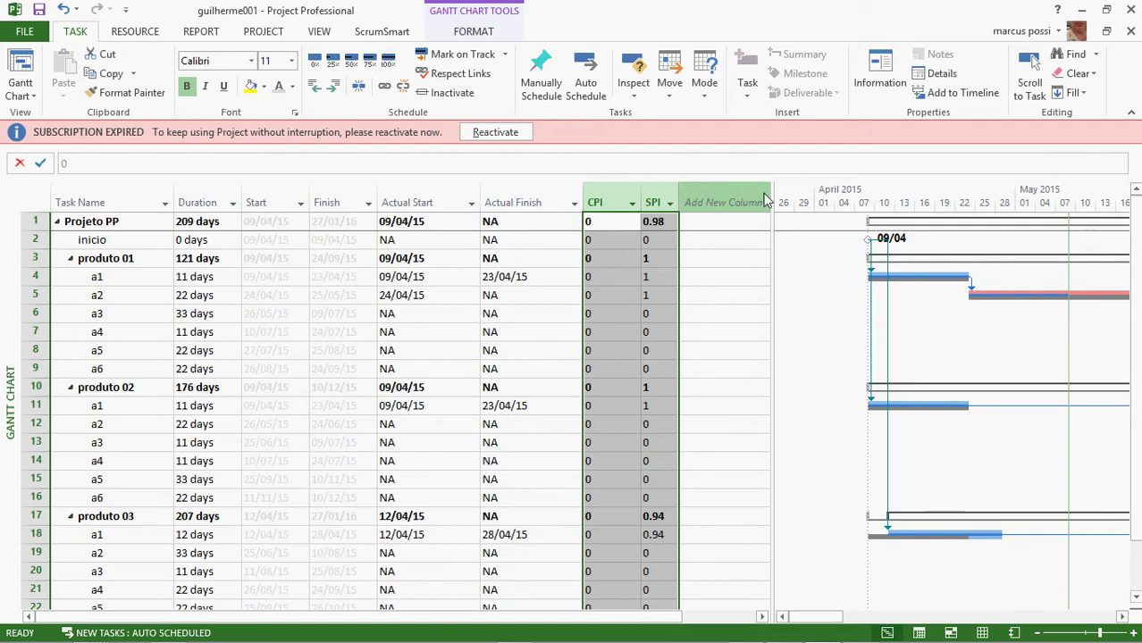
right_click(882, 197)
click(925, 223)
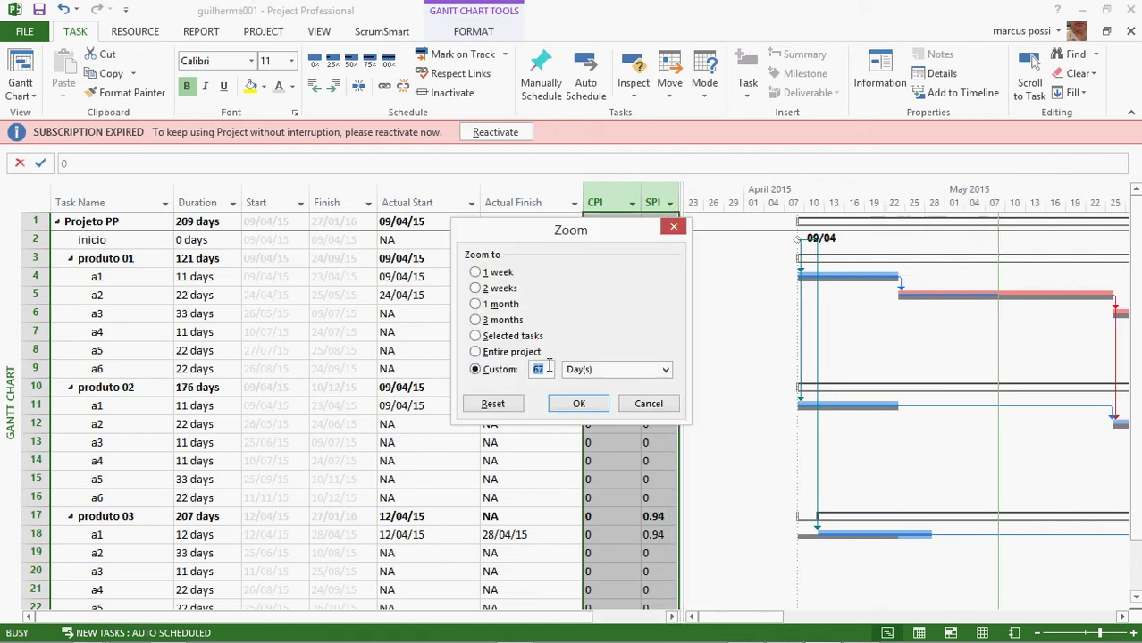
click(509, 352)
click(579, 405)
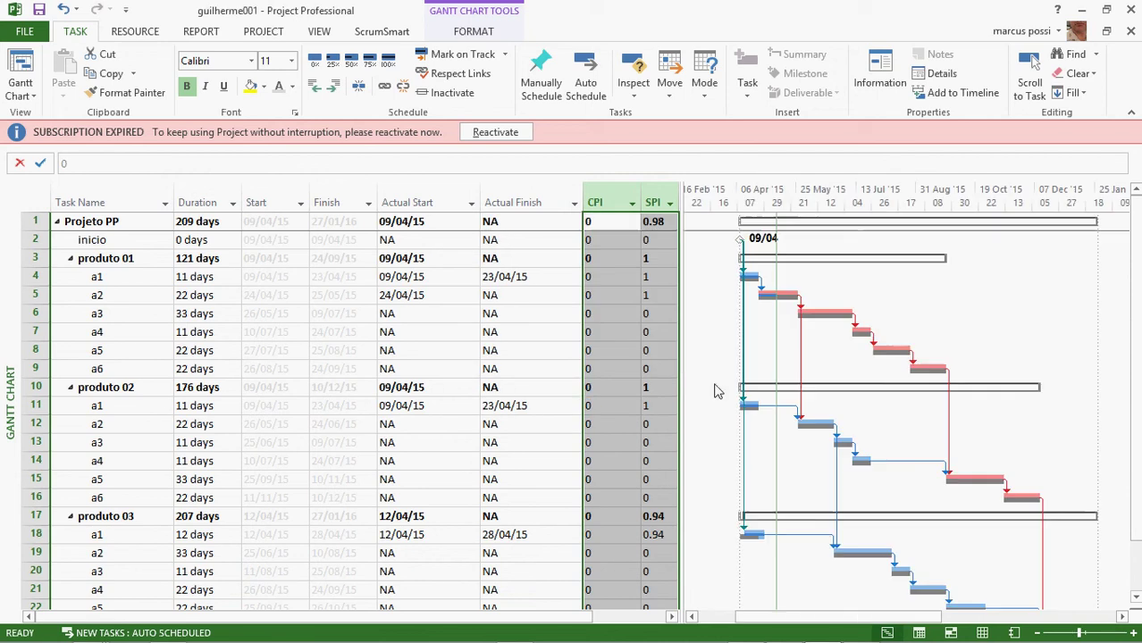
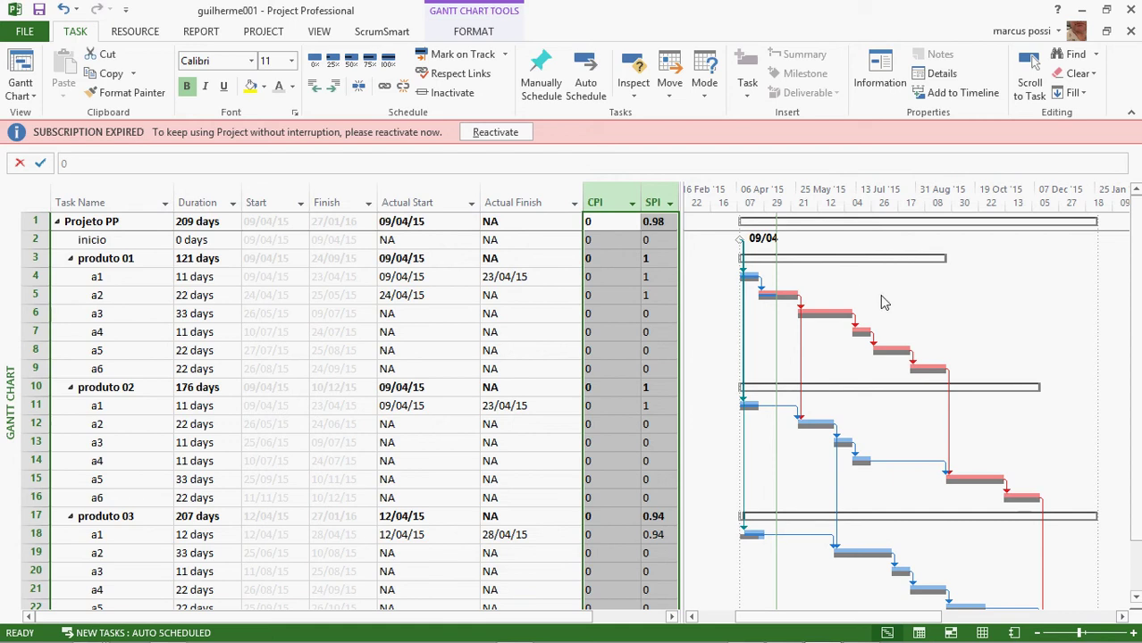
Switch to Excel and enter the Custo Real of produto 01's tasks: 14000 for a1 and 27000 for a2
key(alt+Tab)
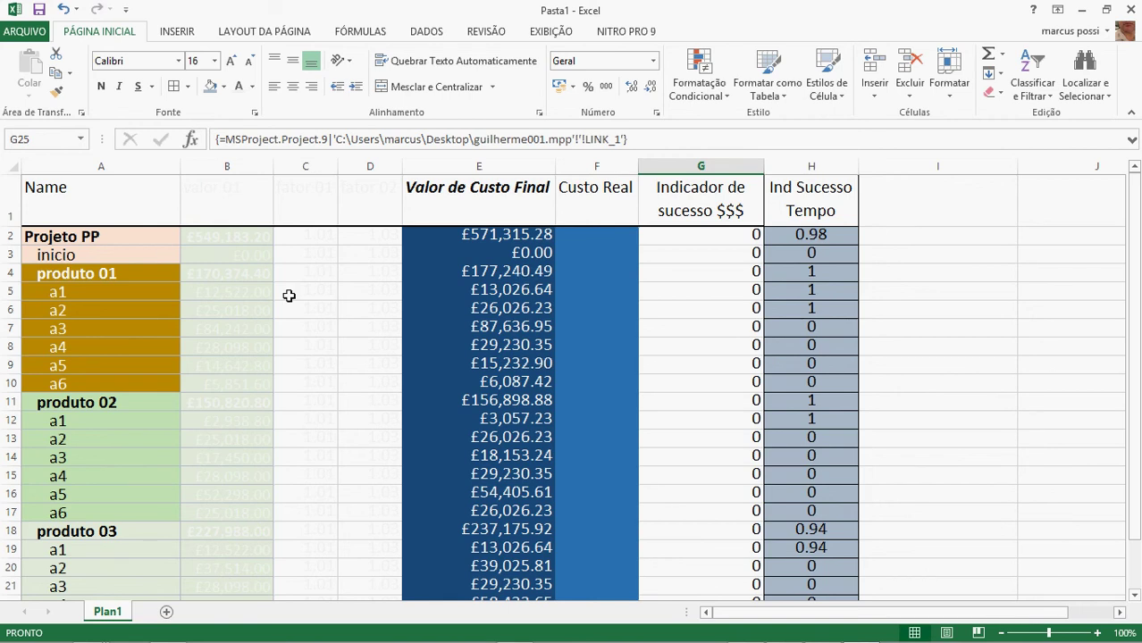
drag(511, 289, 511, 307)
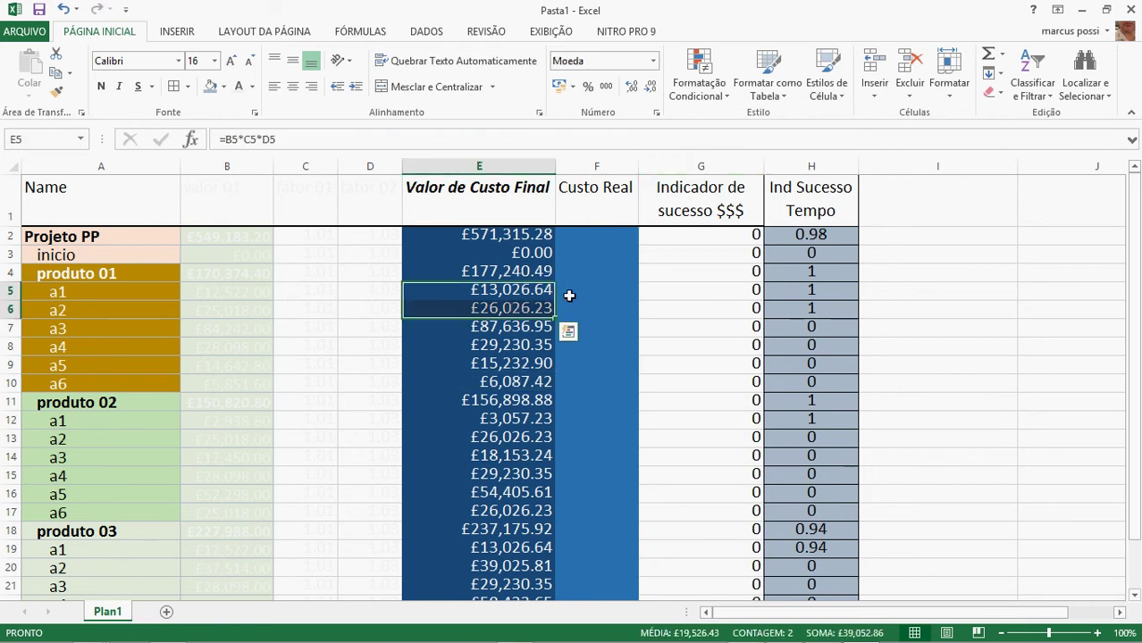
click(578, 289)
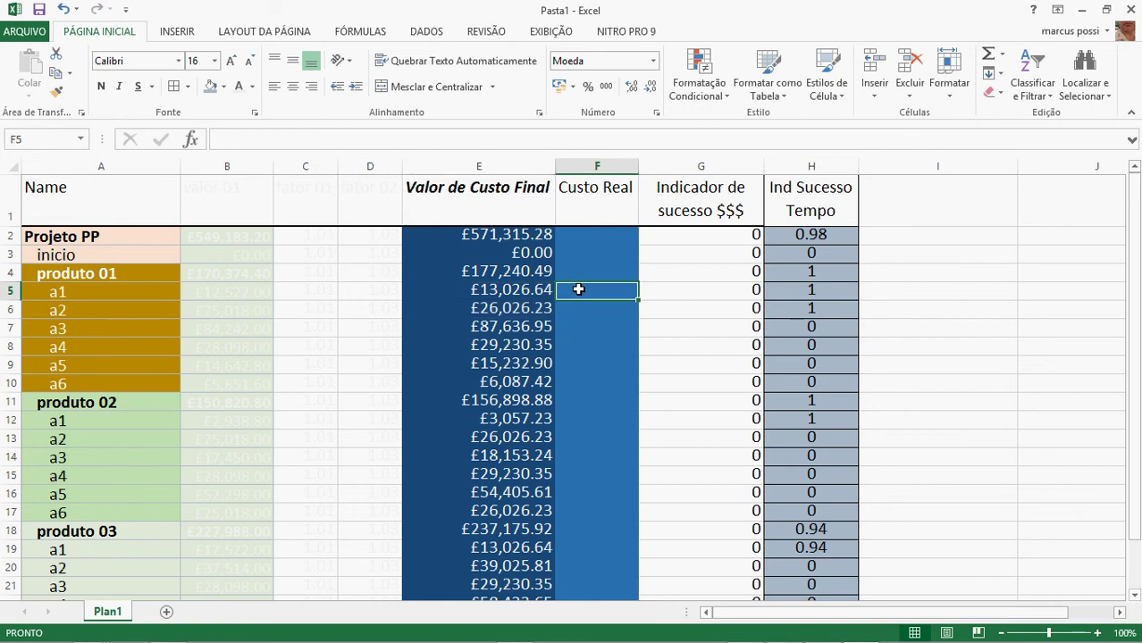
text(12)
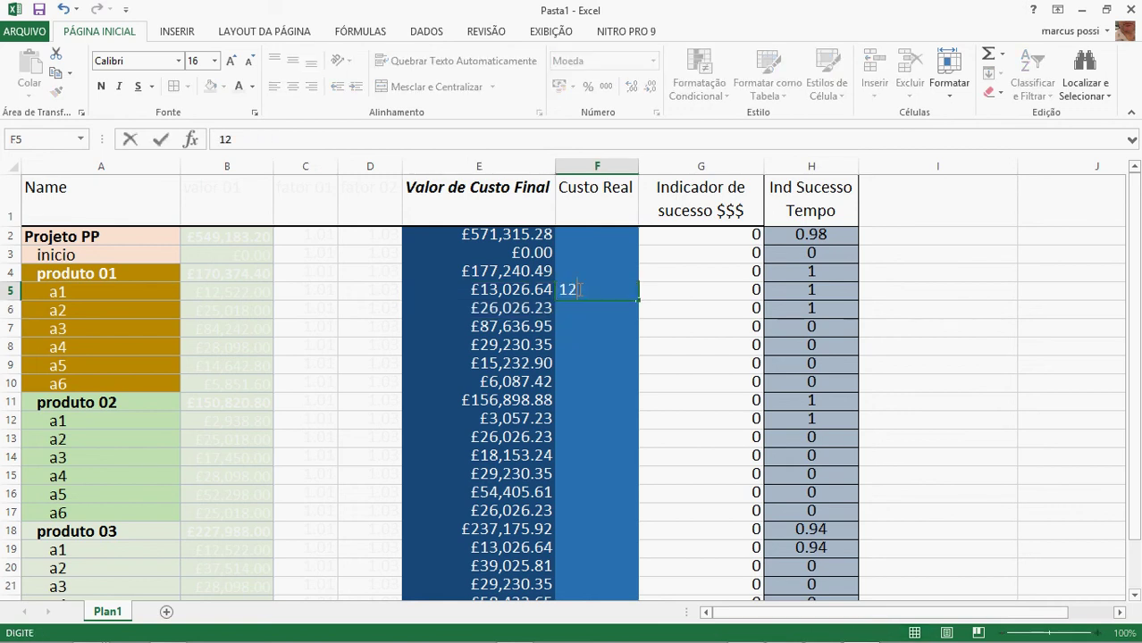
key(BackSpace)
text(4000)
key(Return)
text(2)
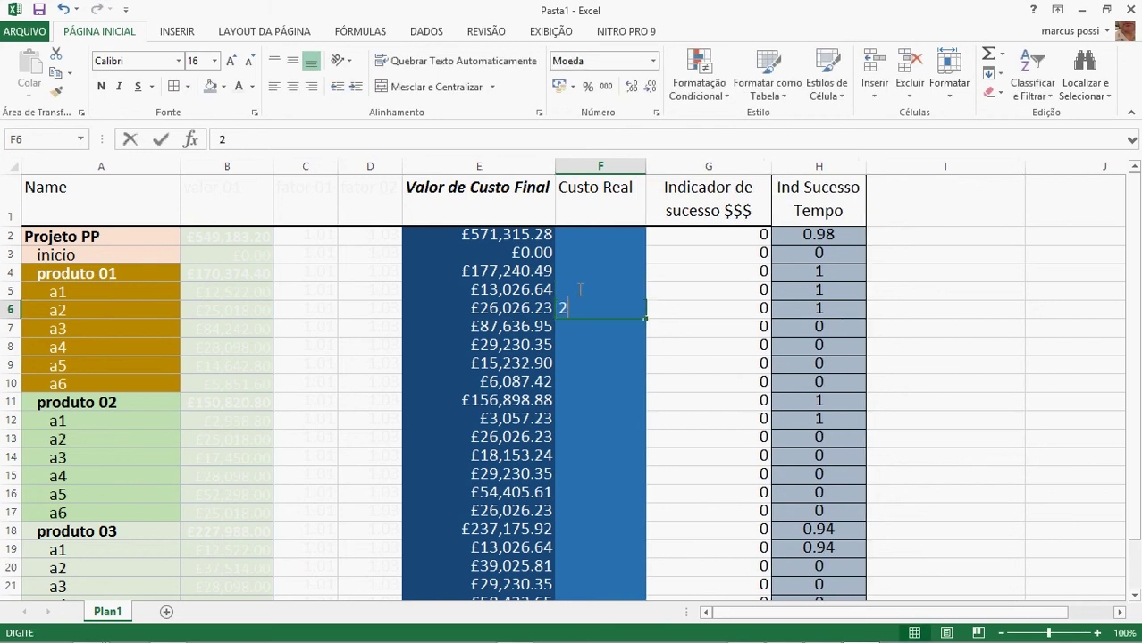
text(7000)
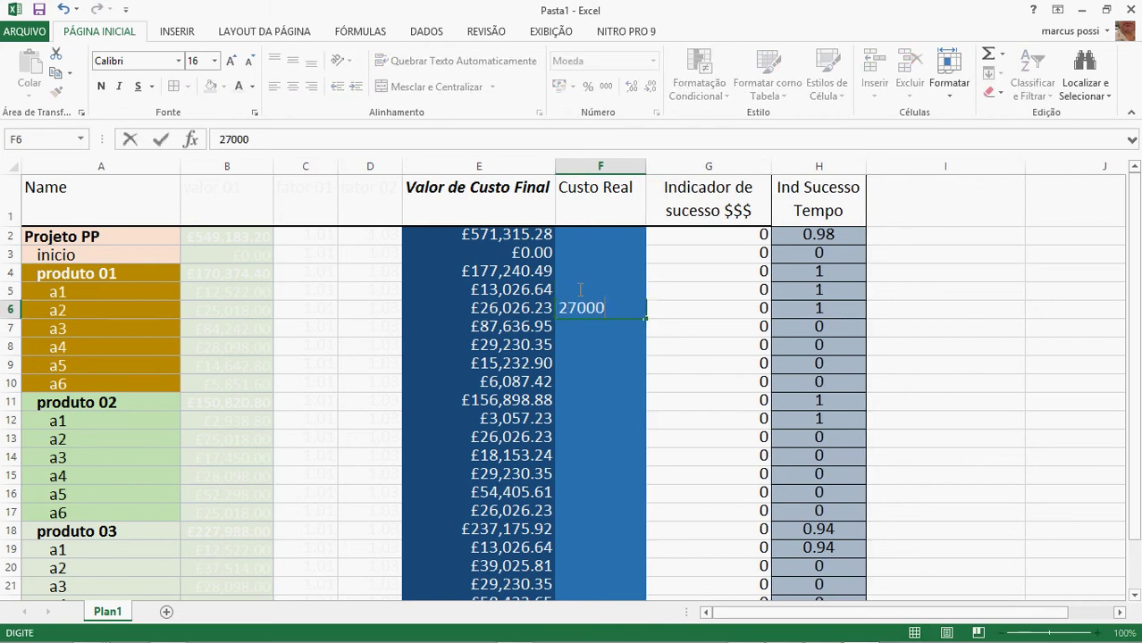
key(Return)
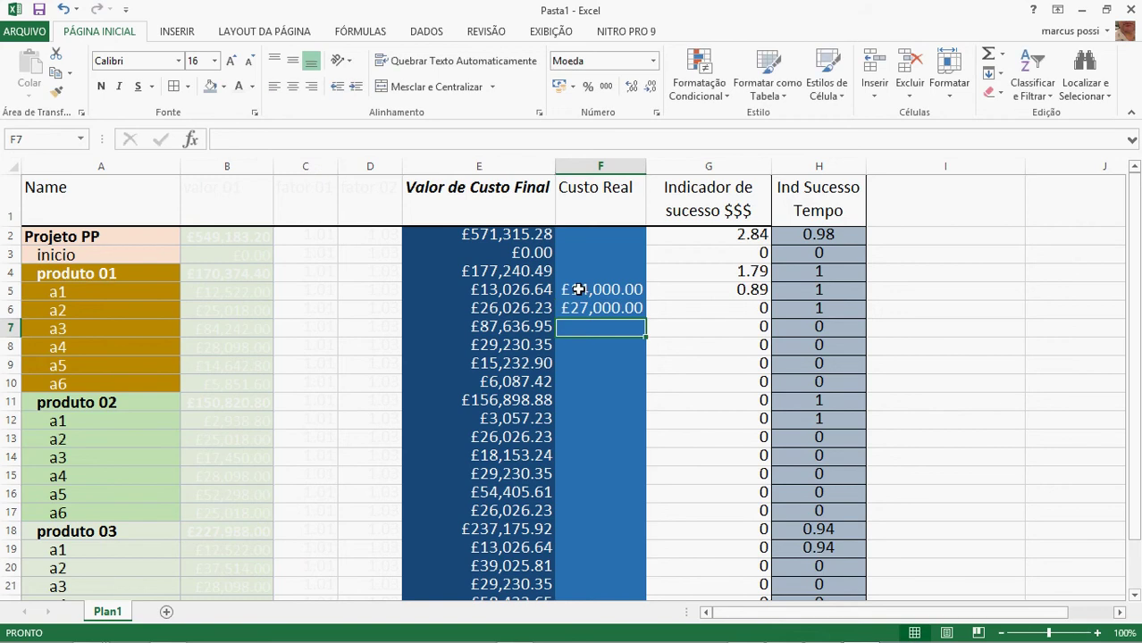
click(167, 295)
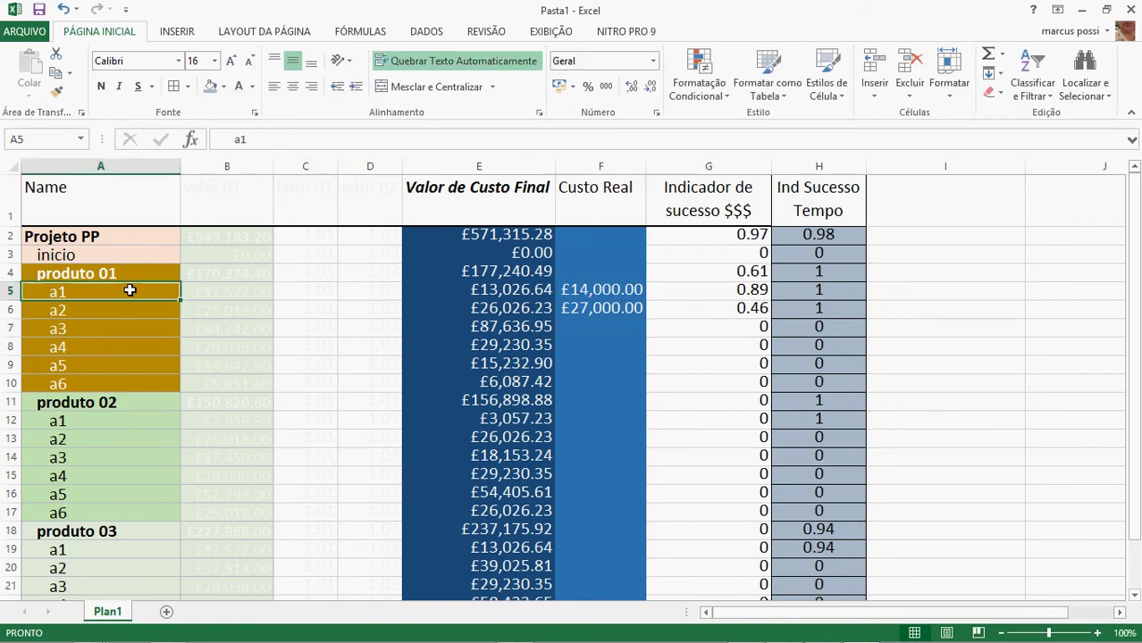
click(747, 291)
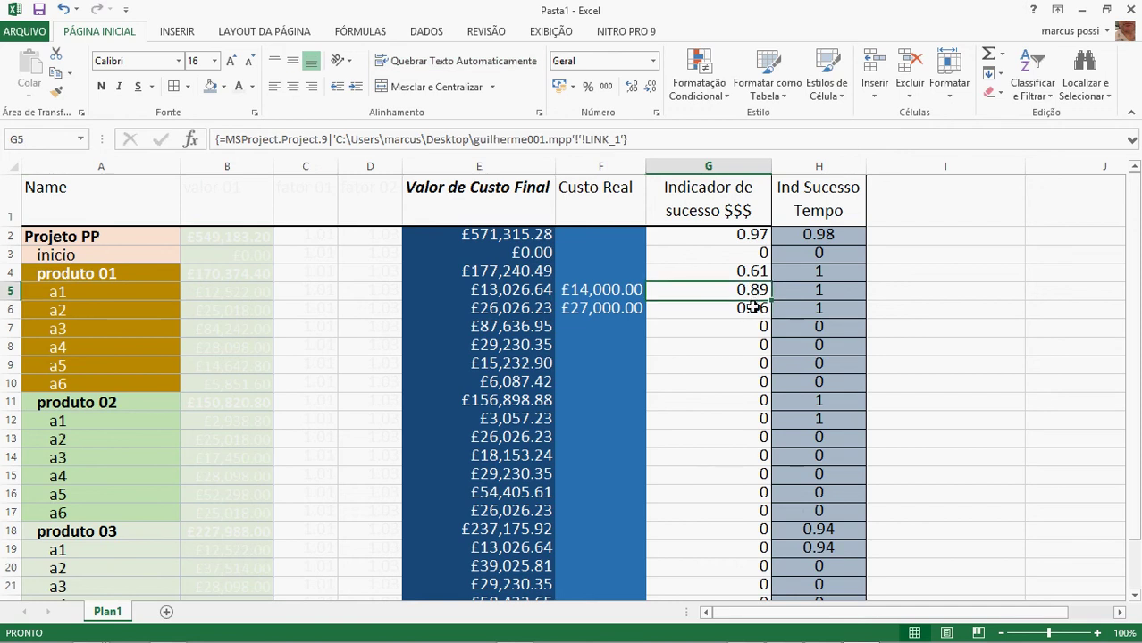
Compare the Custo Real entries of produto 01's a1 and a2 with their CPI values in Project, and return to Excel
click(752, 308)
click(610, 308)
click(604, 291)
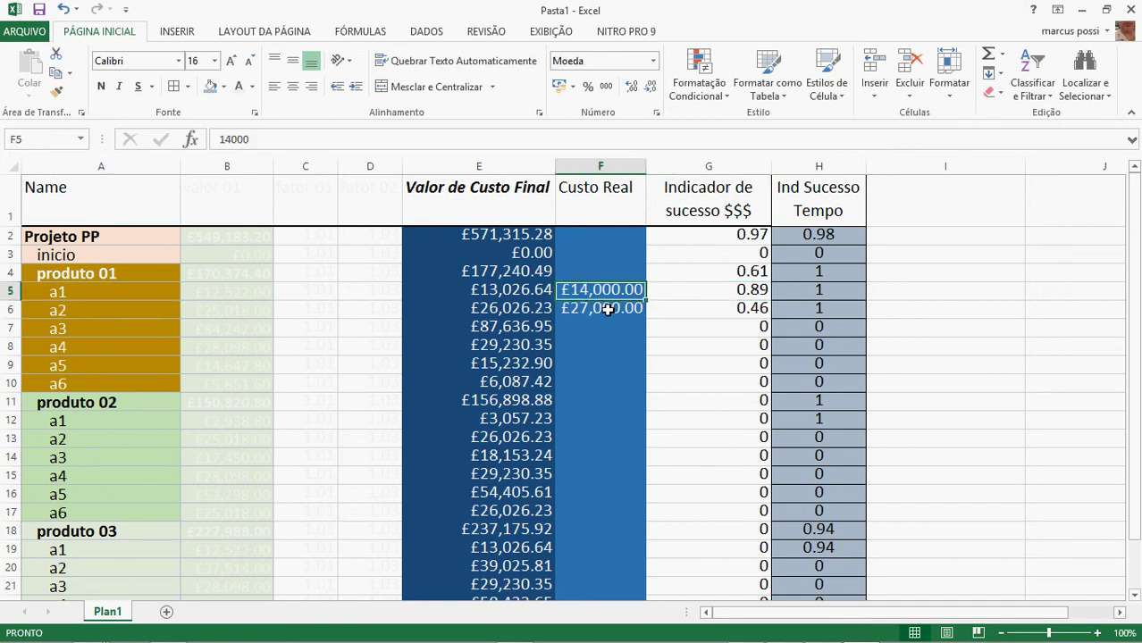
click(608, 309)
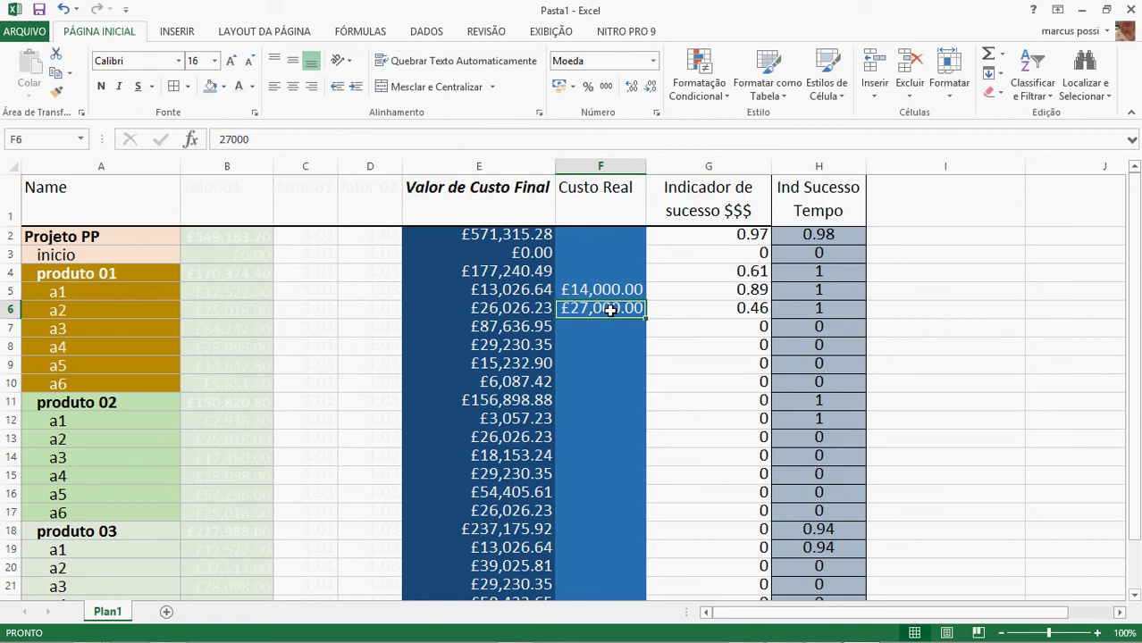
key(alt+Tab)
drag(626, 273, 614, 293)
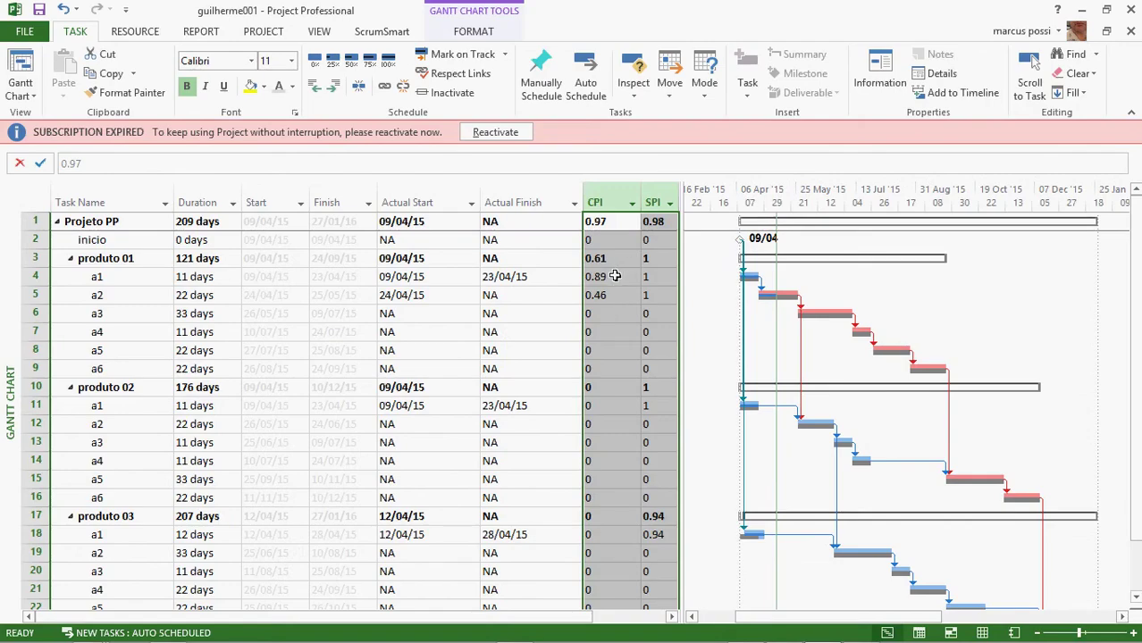
key(alt+Tab)
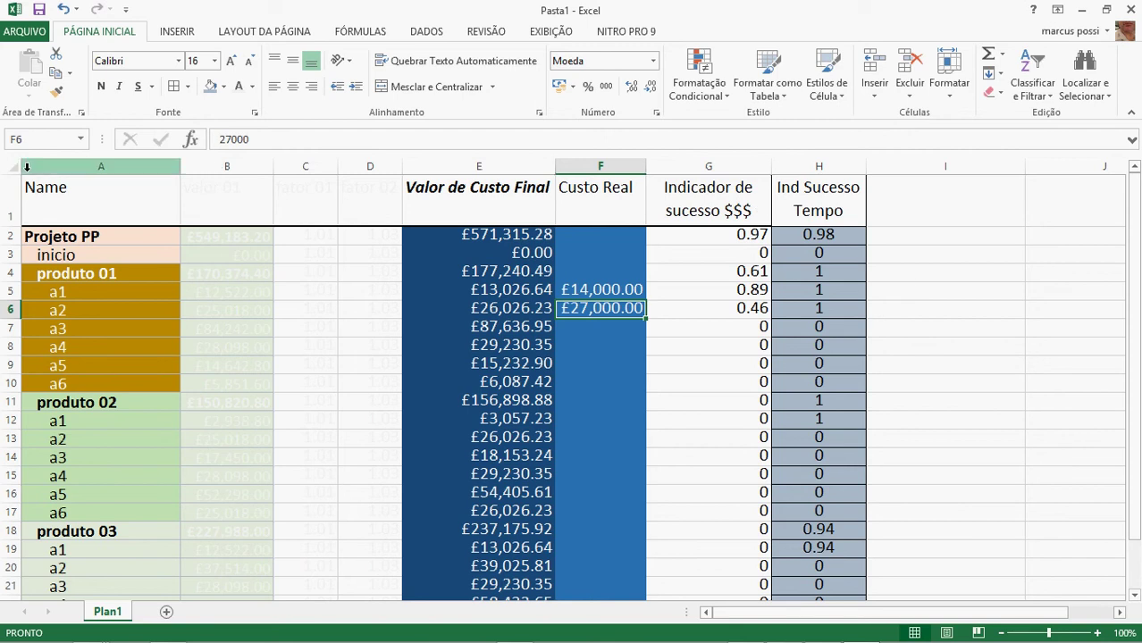
Review the whole cost table, examining the cost and time indicators of Projeto PP, produto 01 and its tasks
drag(33, 185, 829, 597)
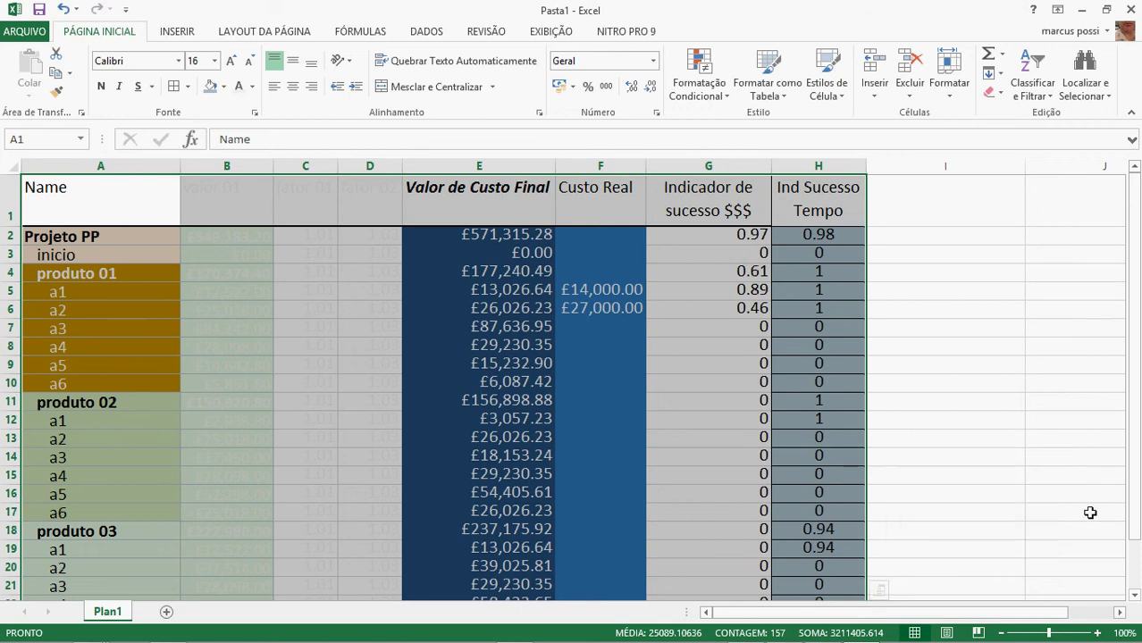
click(984, 389)
click(707, 235)
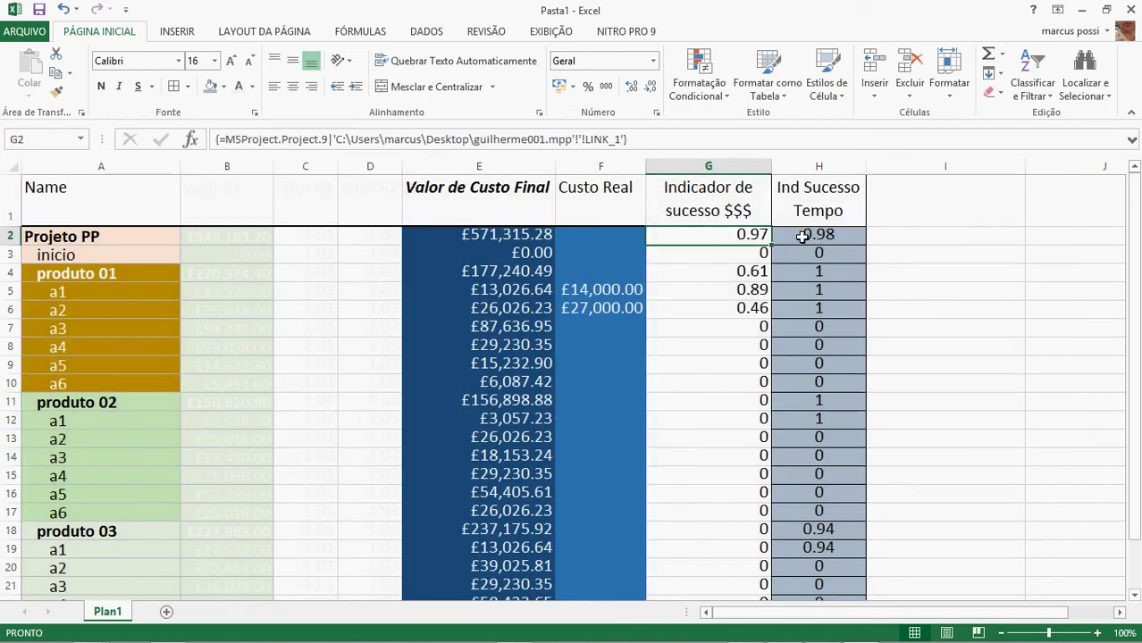
click(810, 234)
click(733, 302)
click(733, 284)
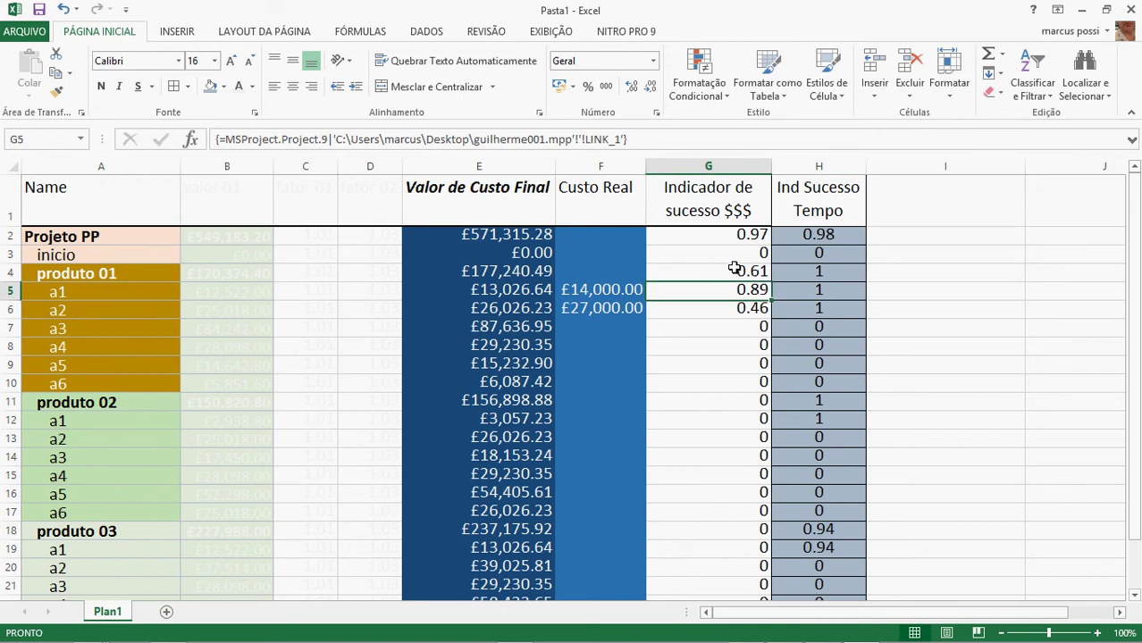
click(734, 270)
click(733, 237)
click(815, 234)
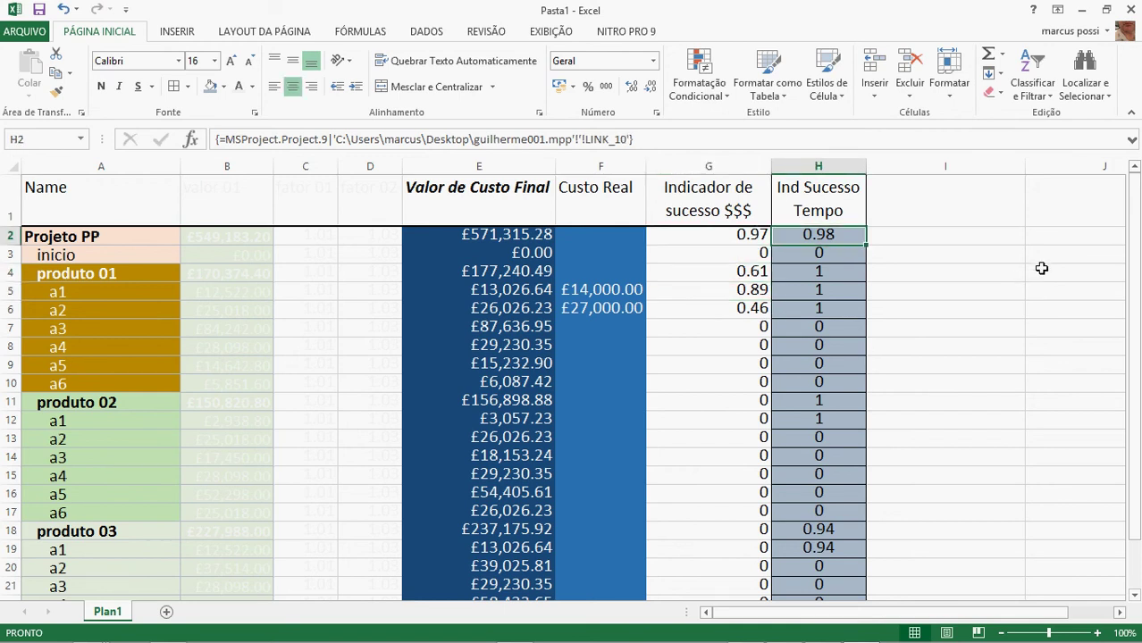
Fill the Indicador de sucesso $$$ values, G2:G25, with light green and apply all borders
scroll(1027, 295, down, 4)
drag(753, 405, 738, 230)
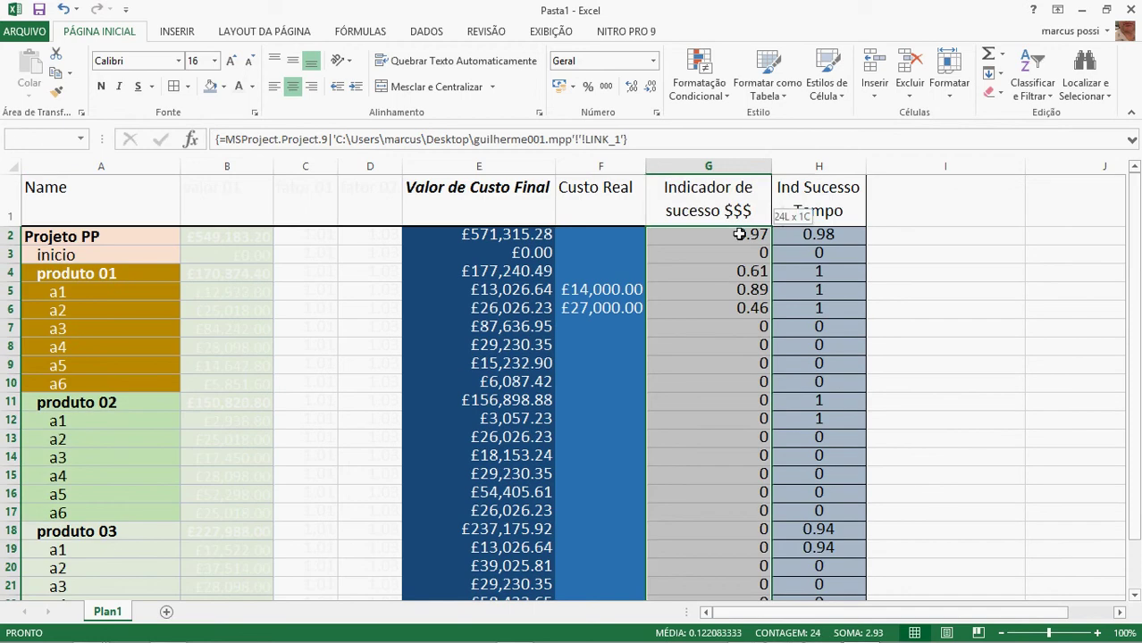
click(223, 86)
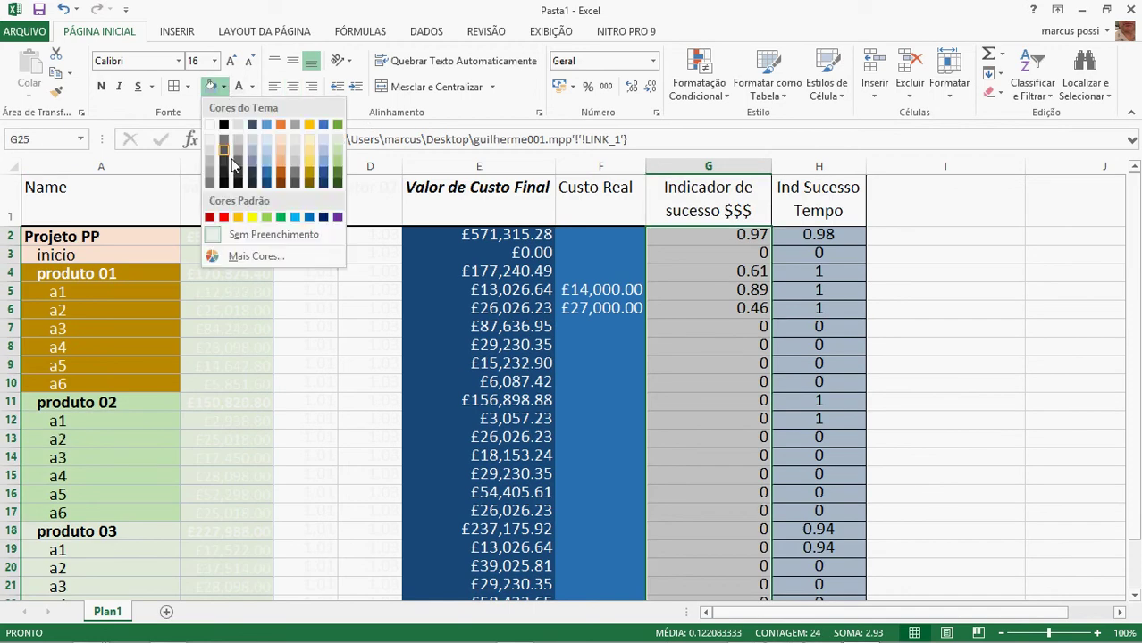
click(338, 153)
scroll(429, 152, down, 4)
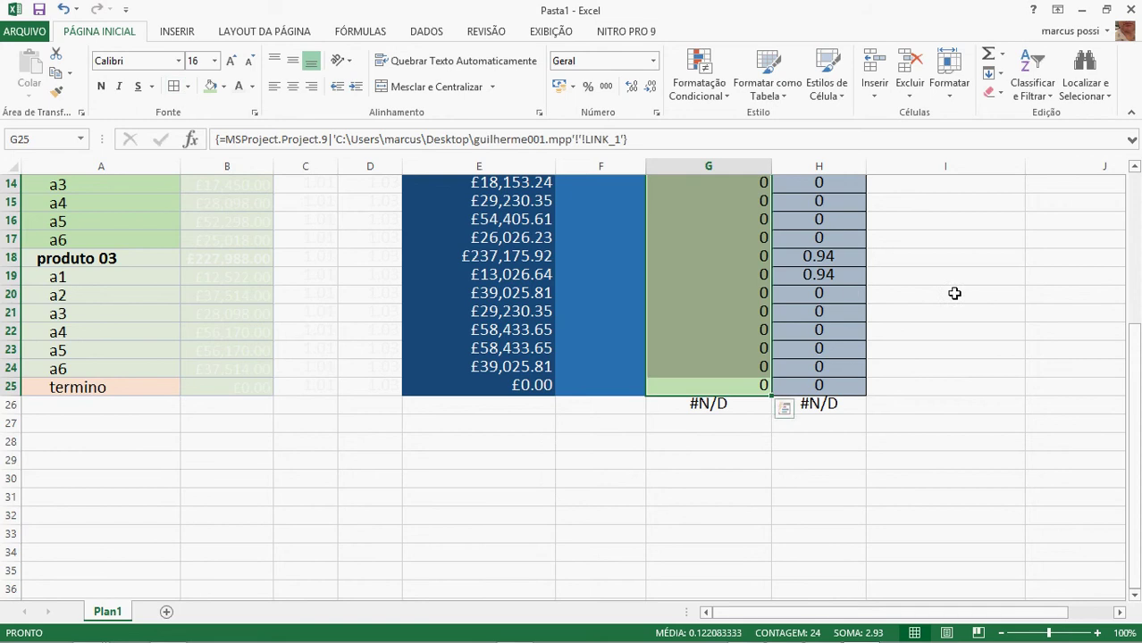
click(175, 87)
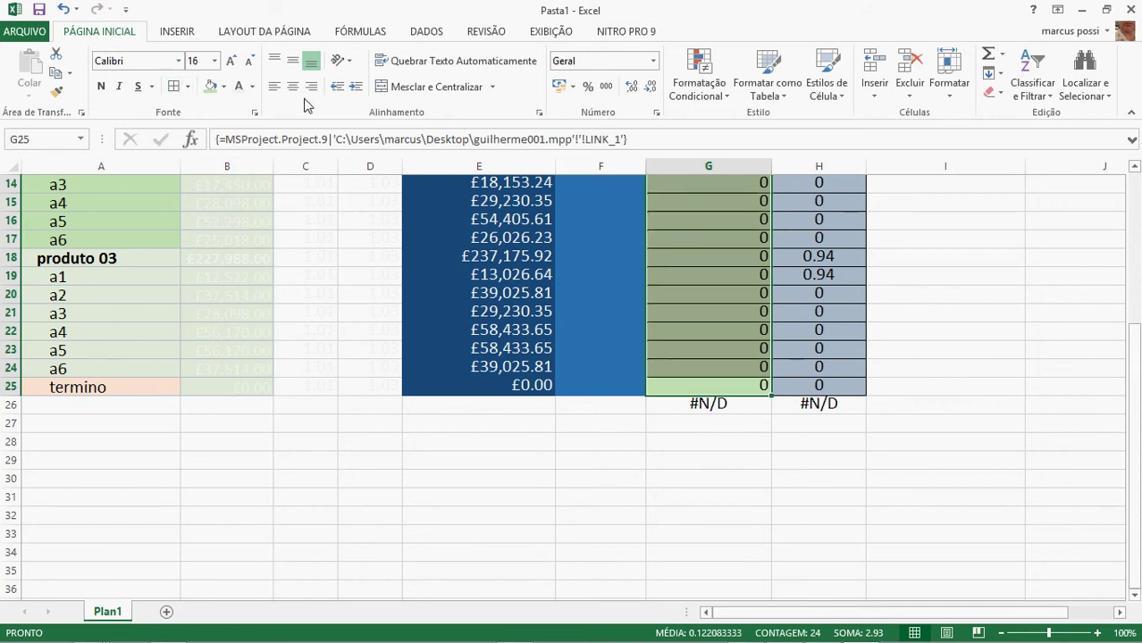
click(902, 332)
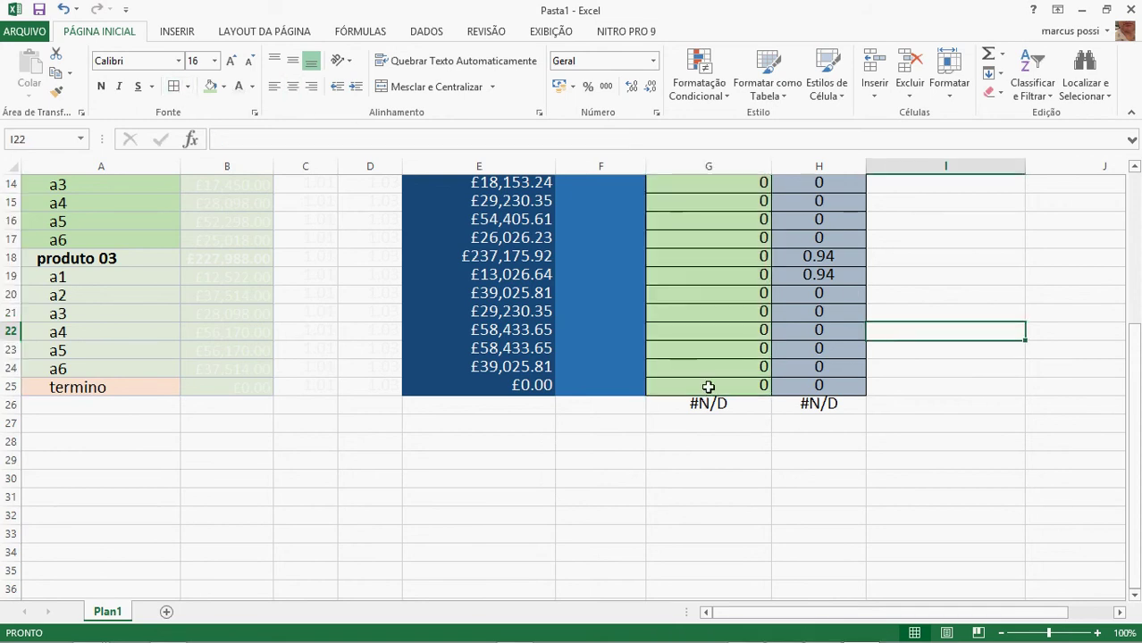
Center the Indicador de sucesso $$$ values in G2:G25 horizontally
drag(711, 388, 731, 234)
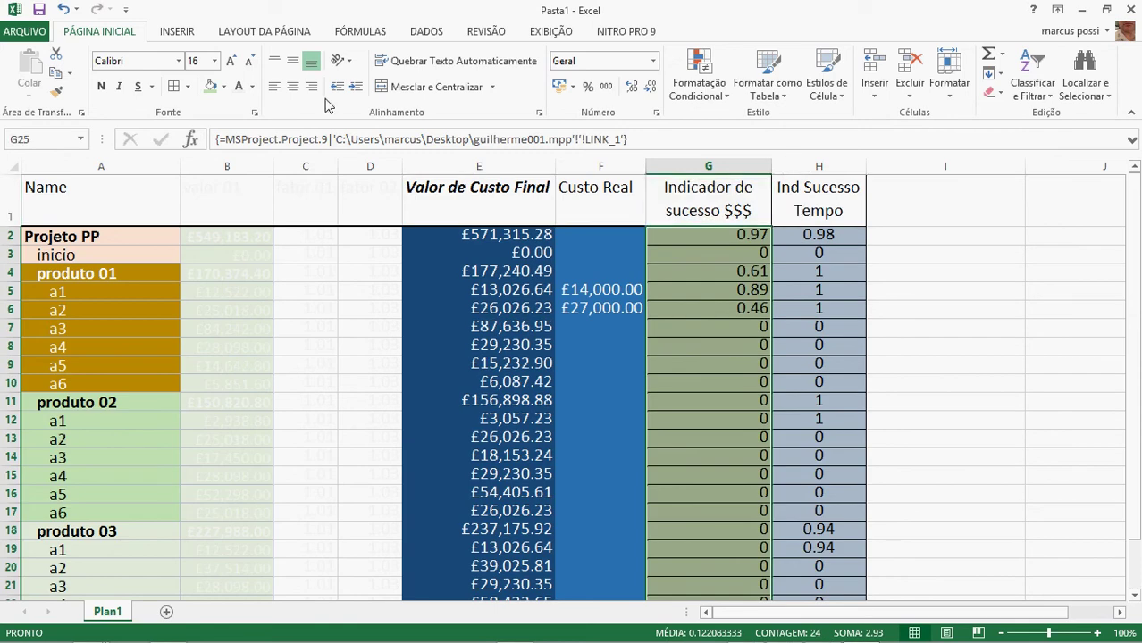
click(292, 86)
scroll(921, 313, up, 5)
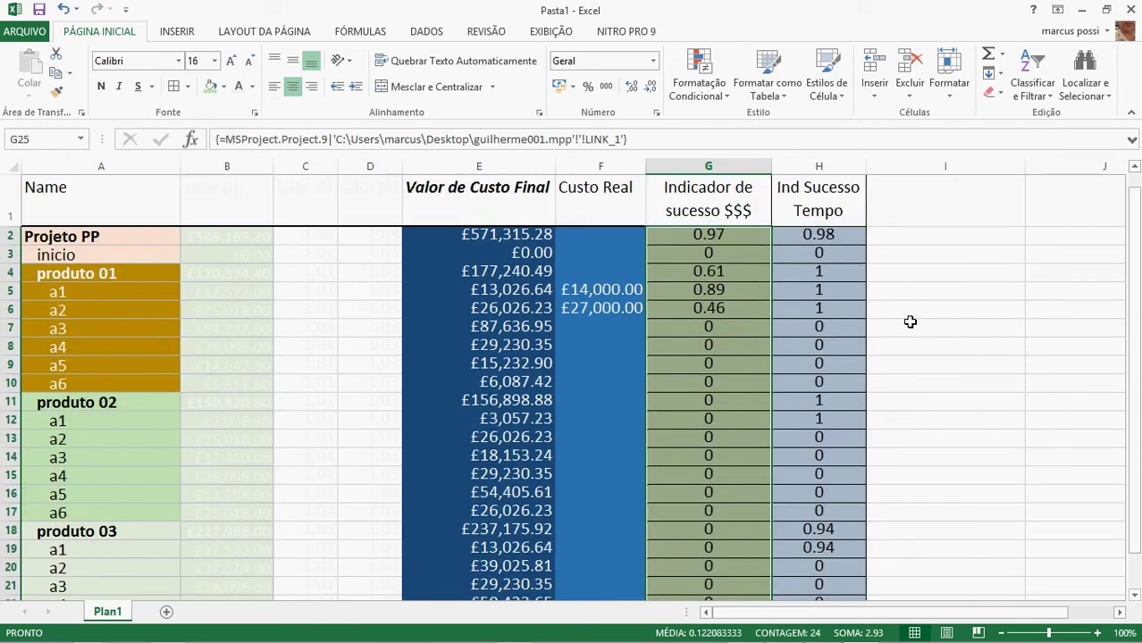
click(972, 311)
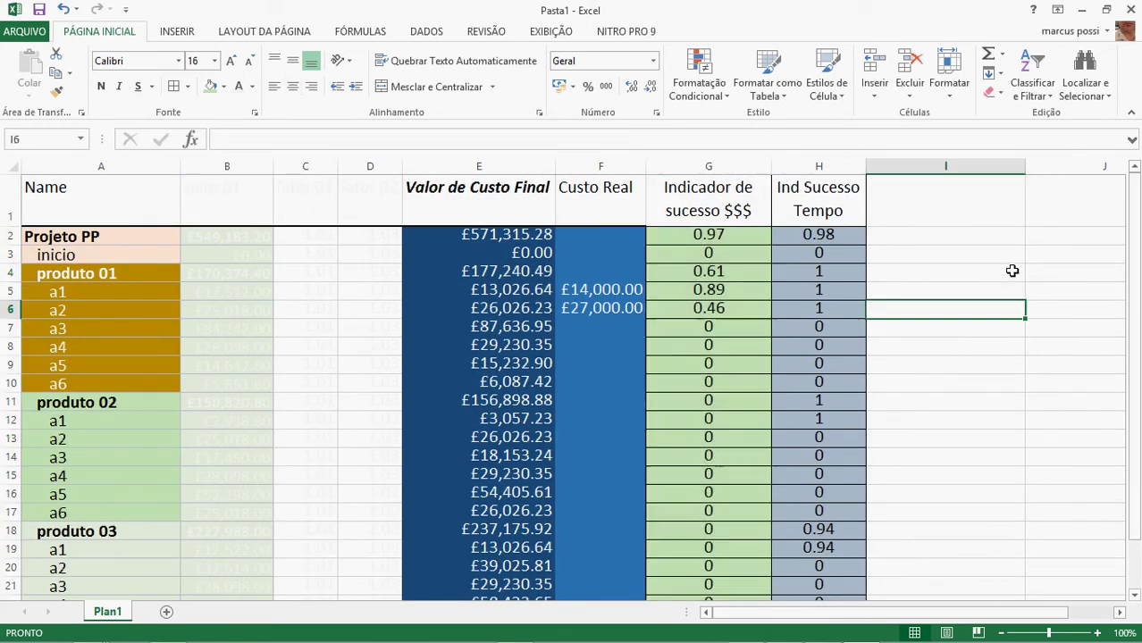
Enter 14250 as the Custo Real of produto 03's task a1 in F19
click(613, 552)
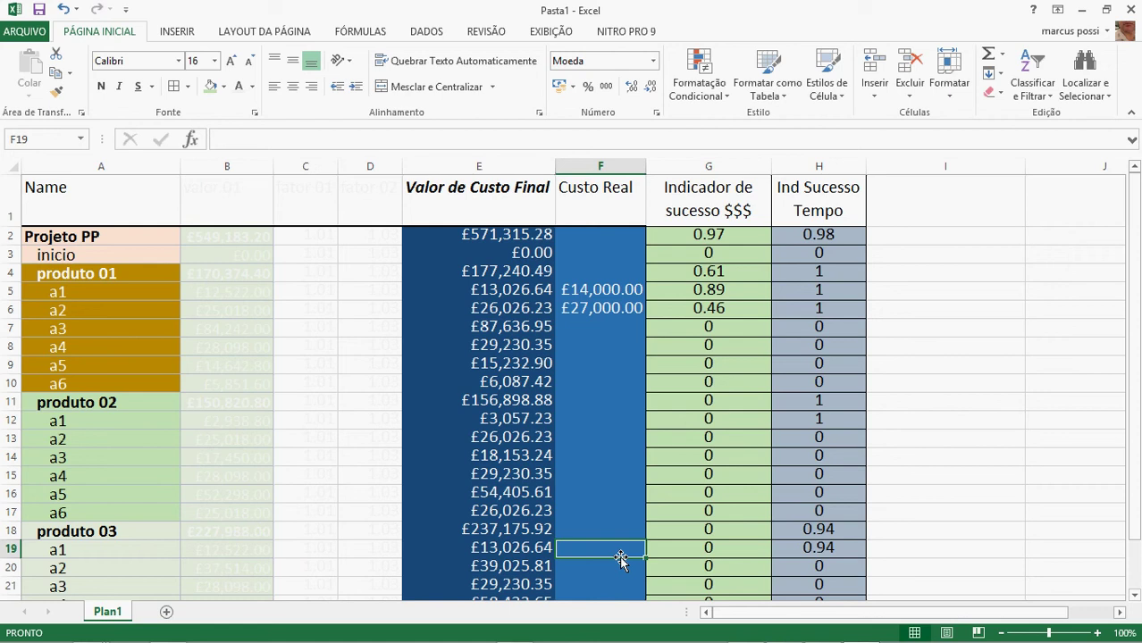
text(14250)
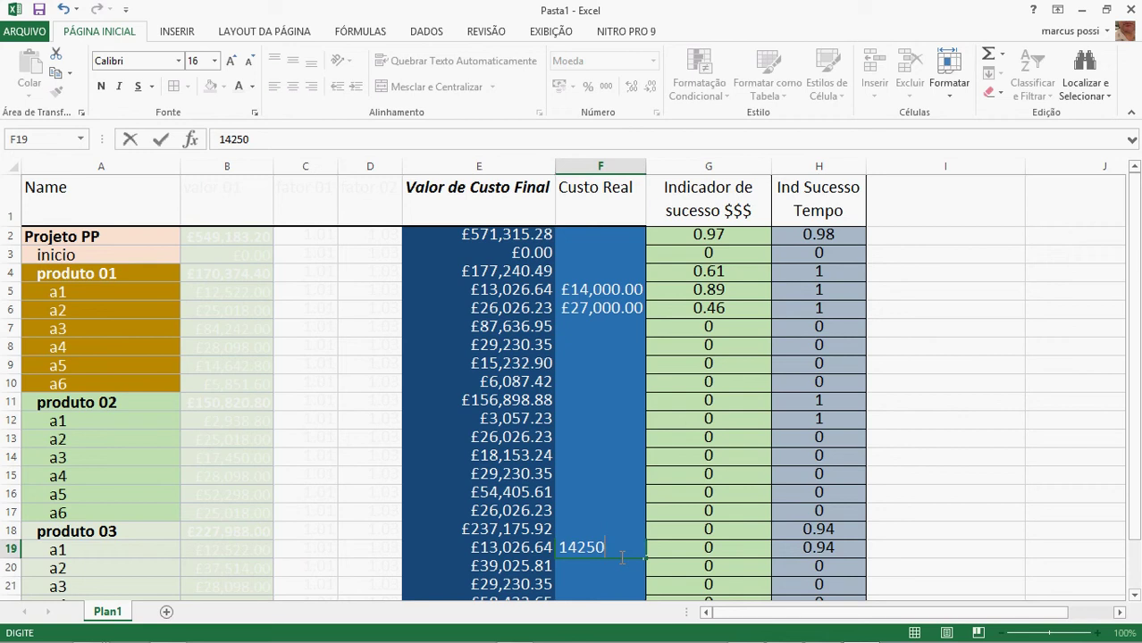
key(Return)
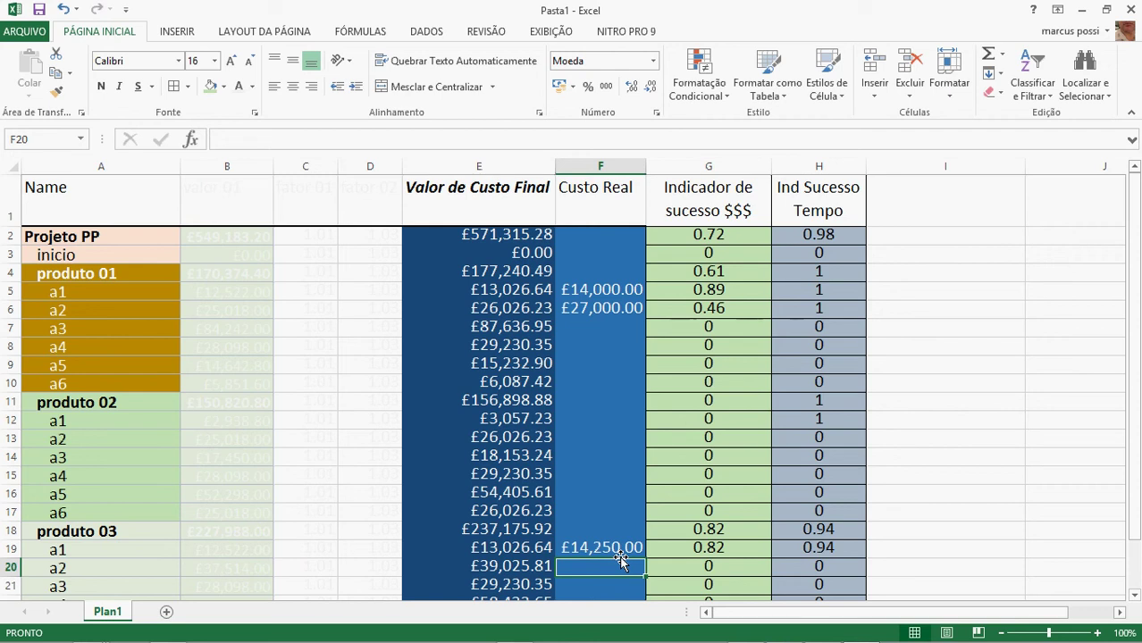
Examine the Indicador de sucesso $$$ and Ind Sucesso Tempo columns, comparing both indicators for produto 01's a1 and a2
click(724, 170)
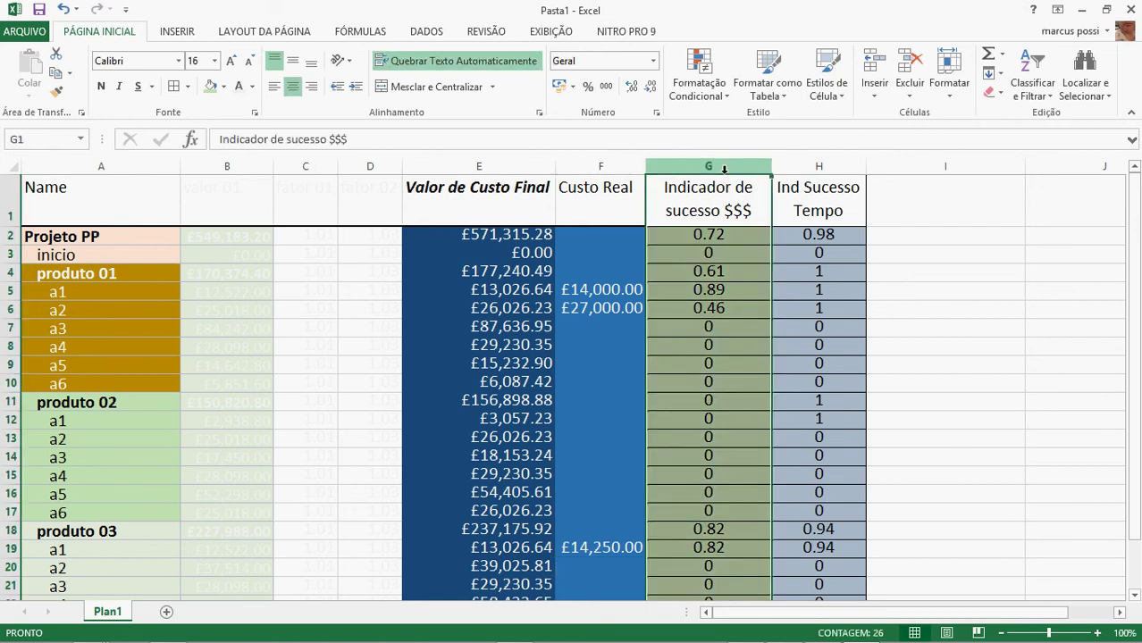
click(801, 207)
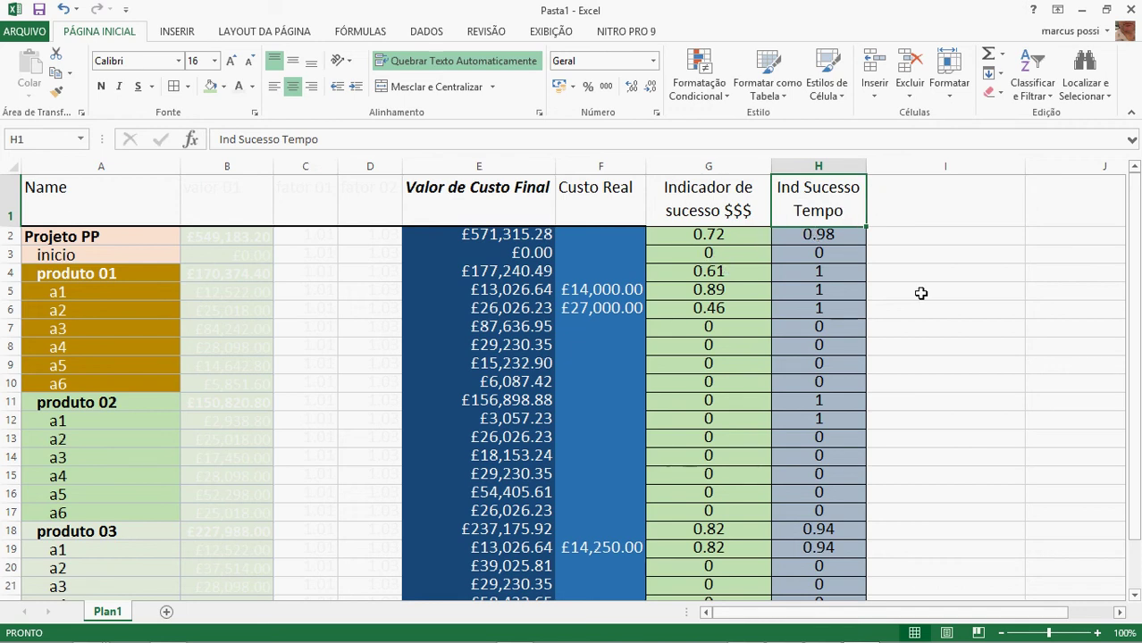
click(717, 271)
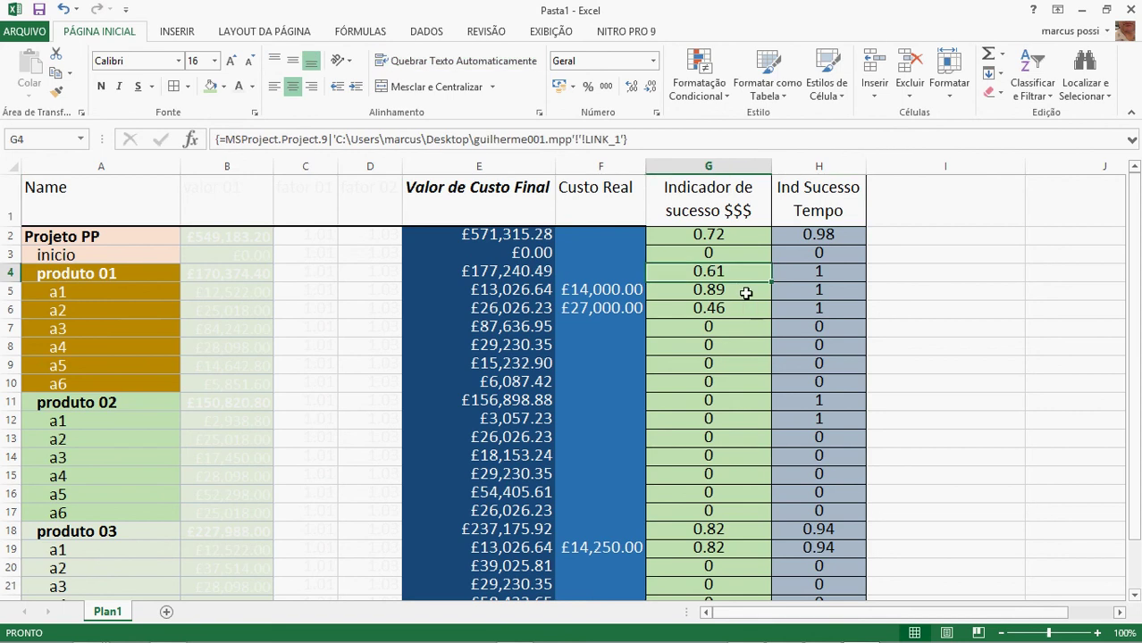
click(747, 289)
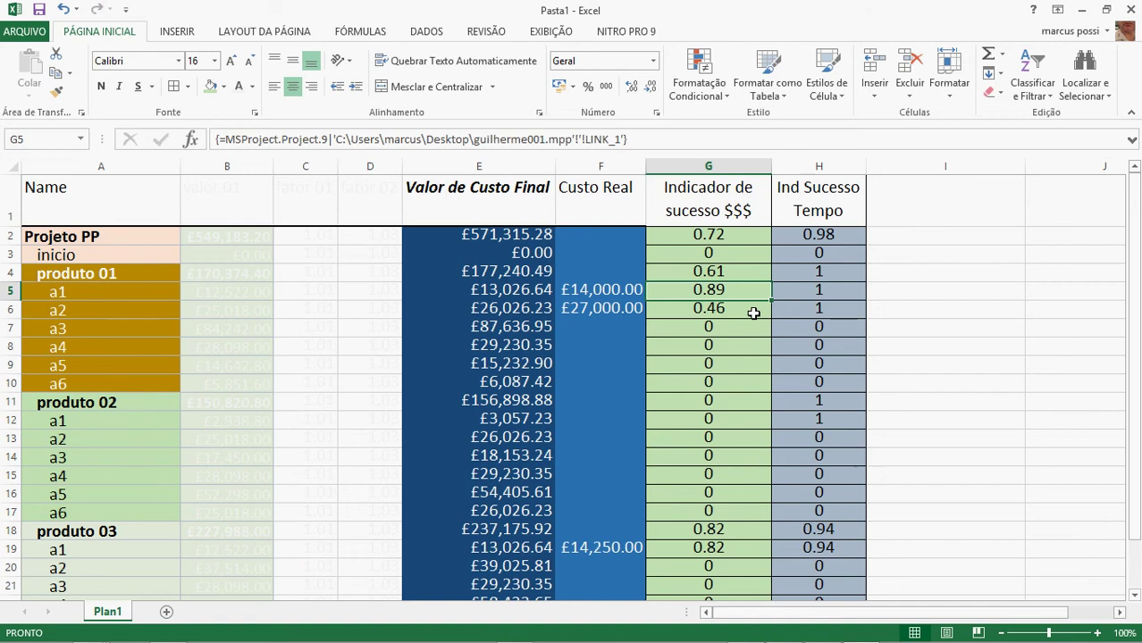
click(754, 313)
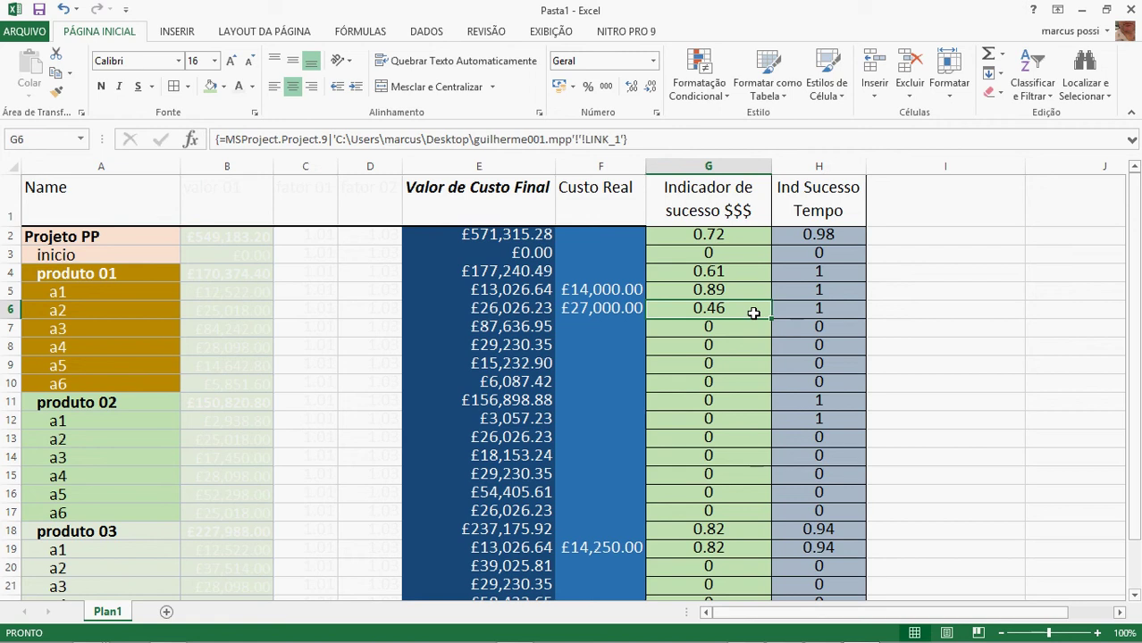
drag(816, 307, 827, 296)
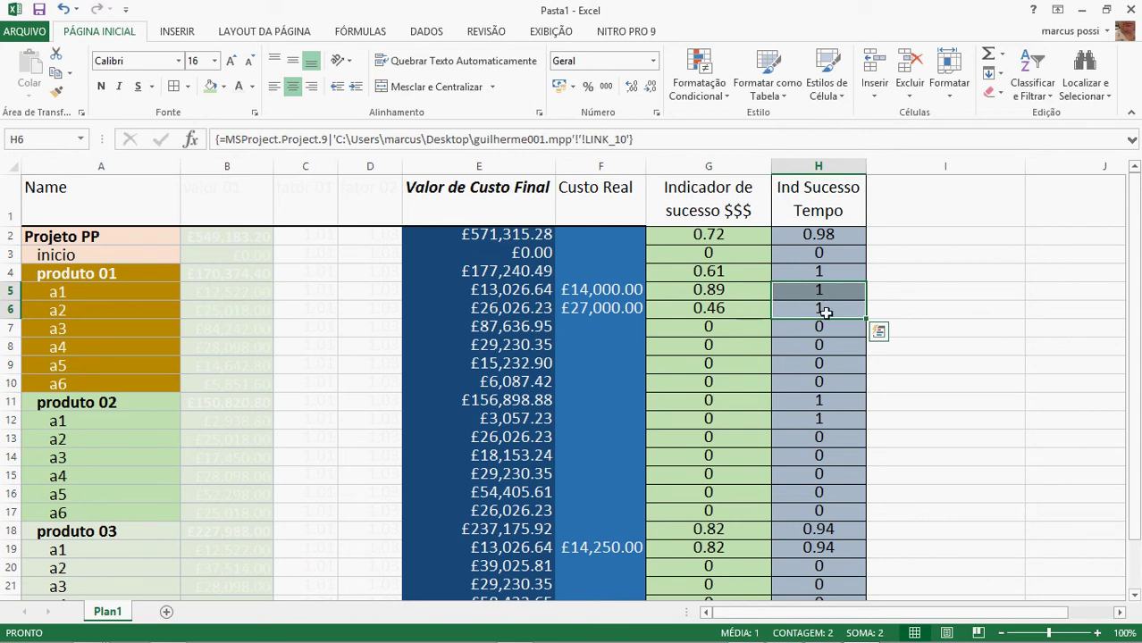
drag(756, 308, 755, 290)
Examine the cost and time indicators of produto 03's a1 against its Valor de Custo Final and Custo Real
scroll(754, 289, down, 2)
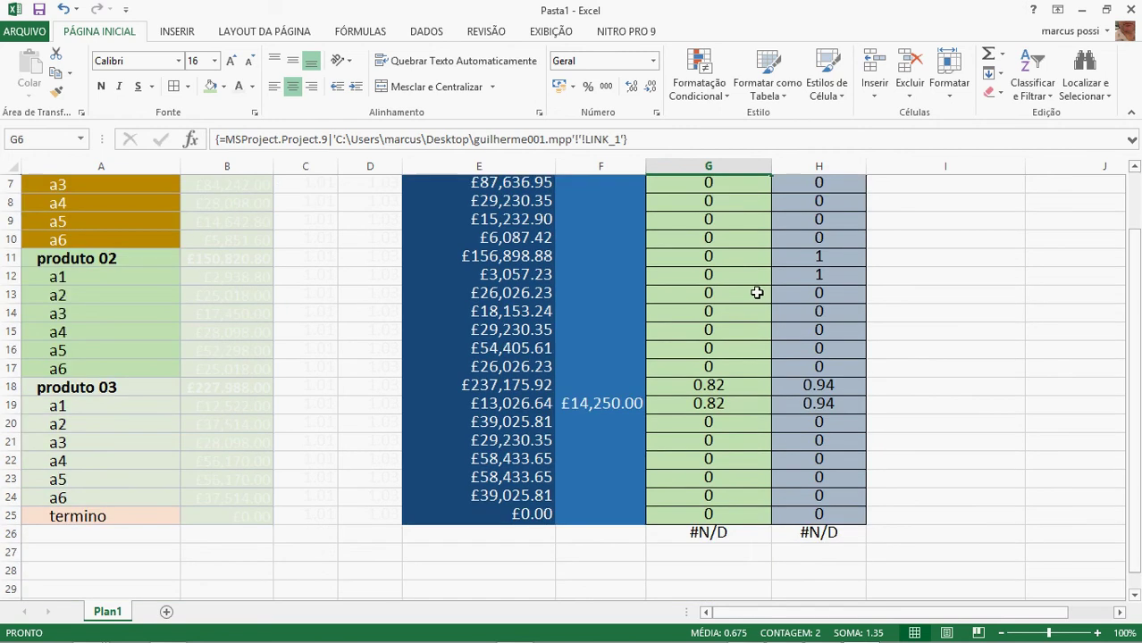
click(753, 405)
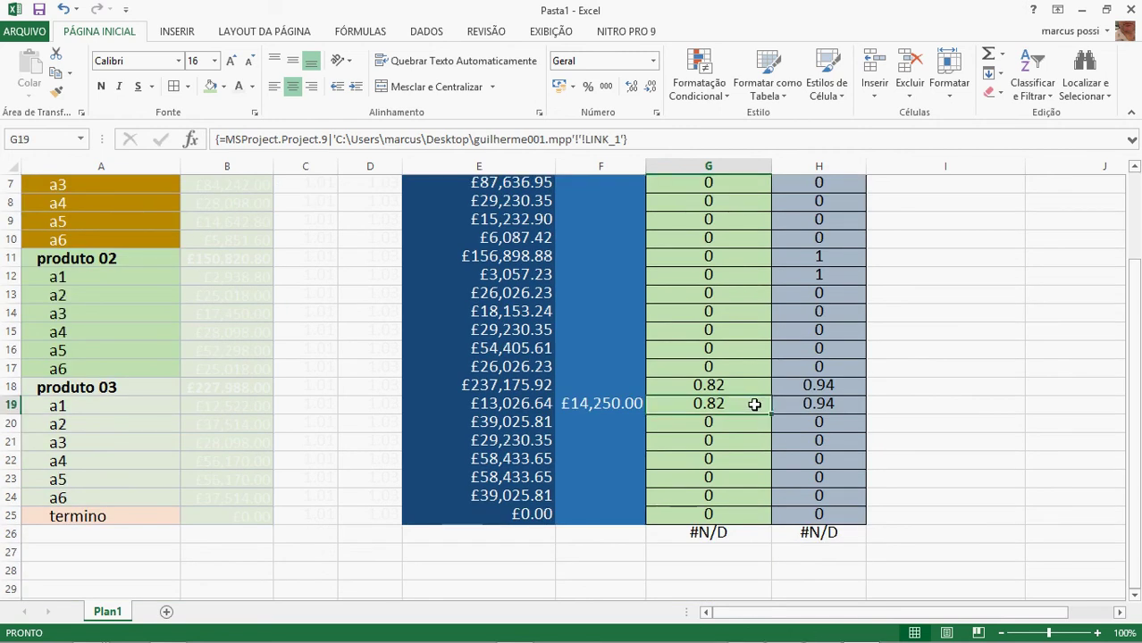
click(809, 404)
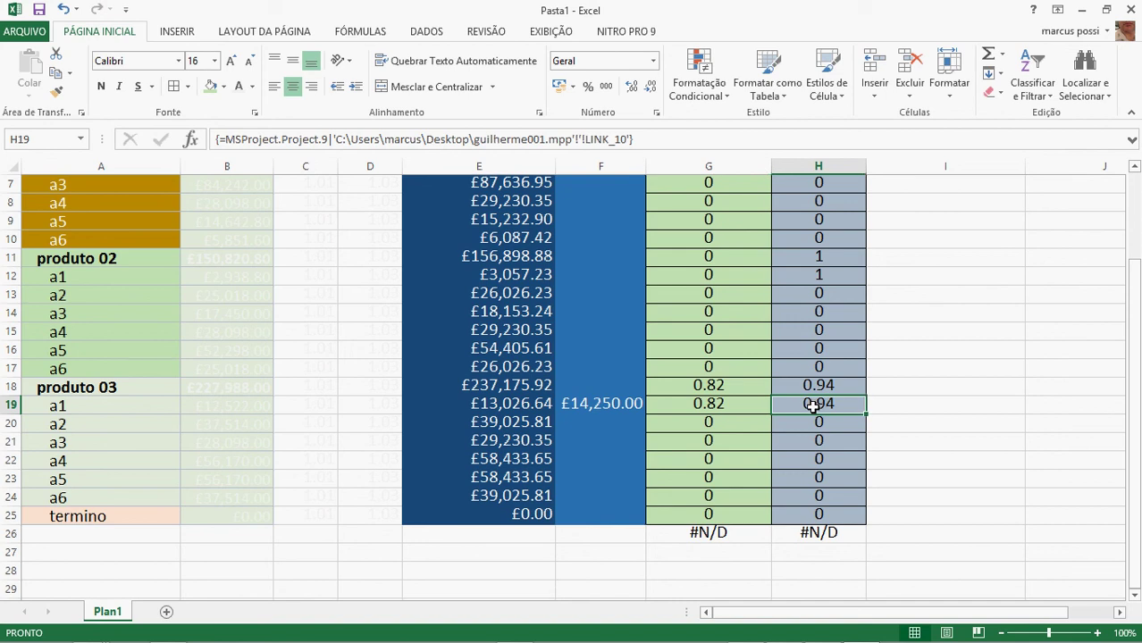
click(734, 404)
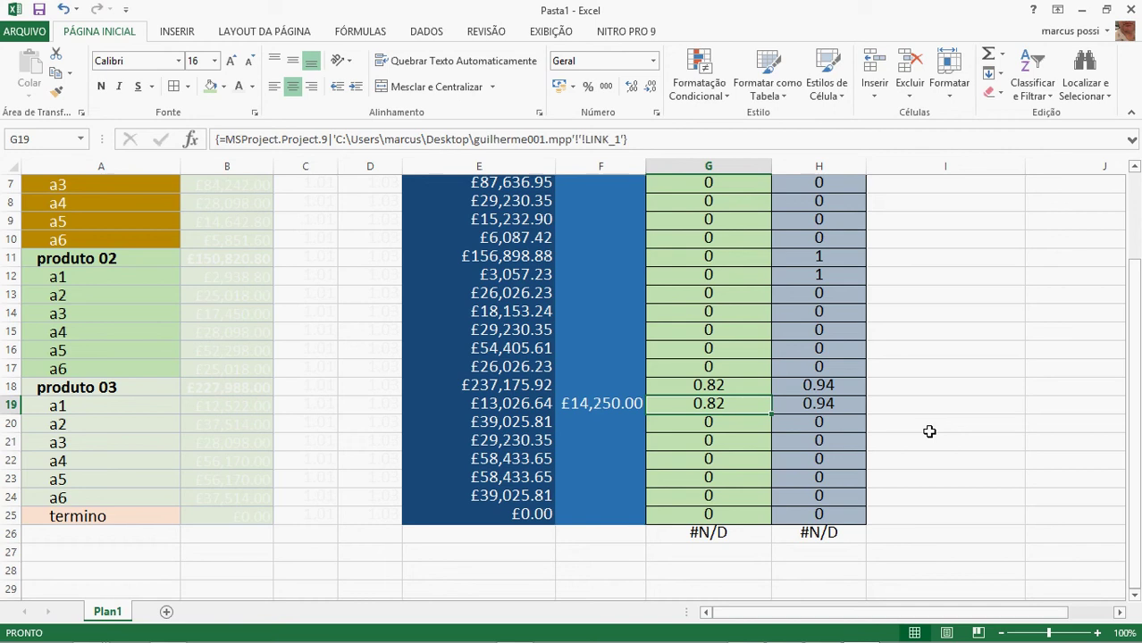
click(529, 407)
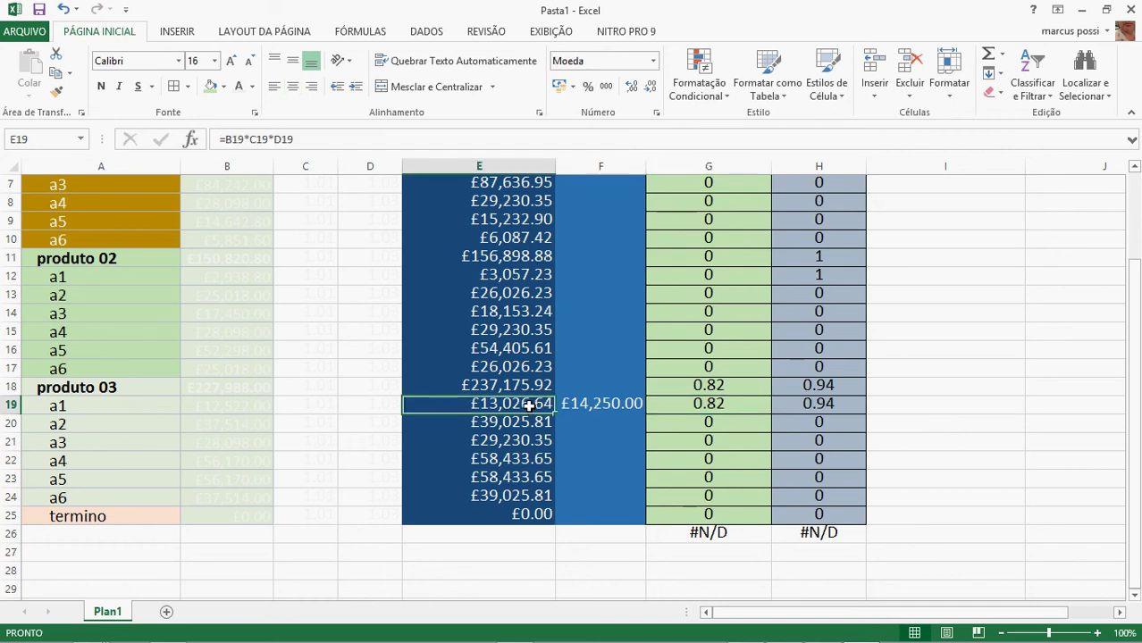
click(573, 404)
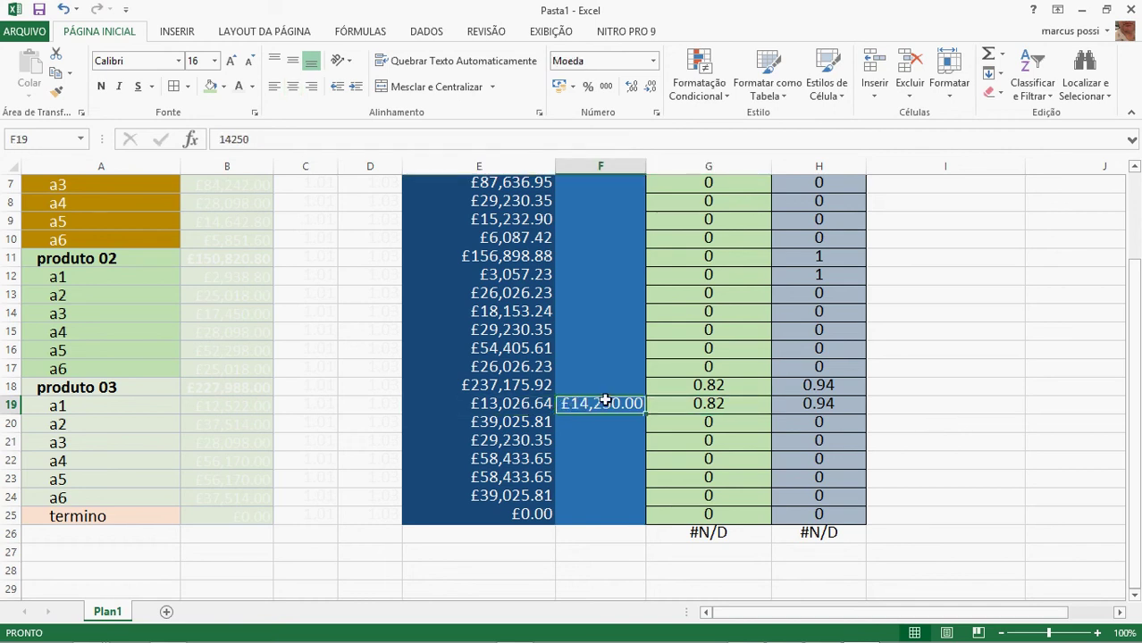
scroll(625, 393, up, 2)
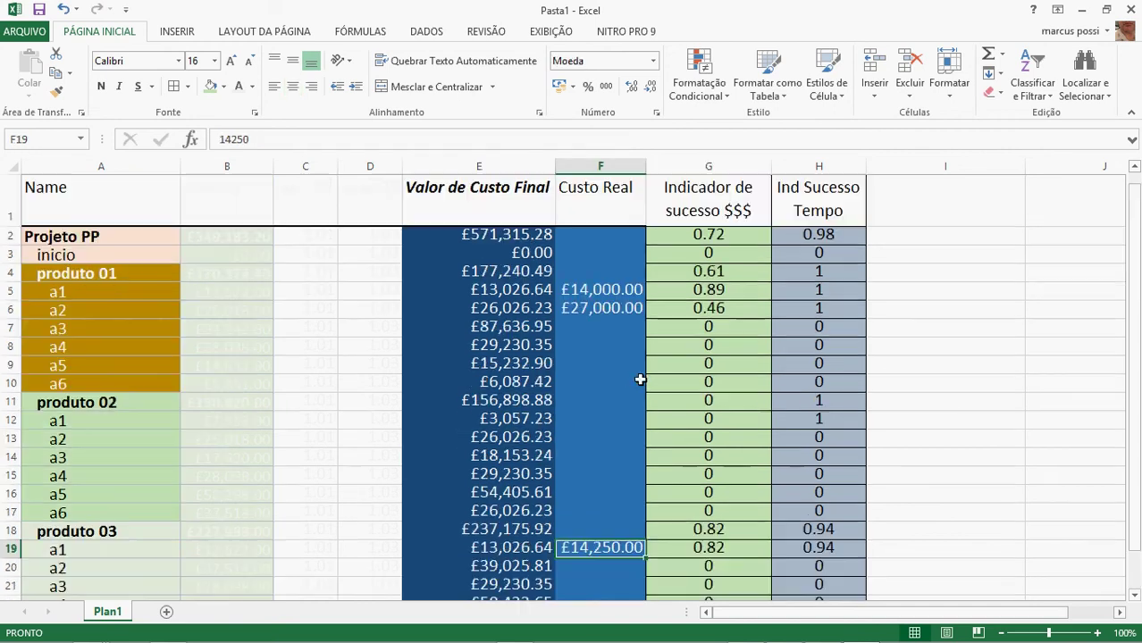
right_click(701, 166)
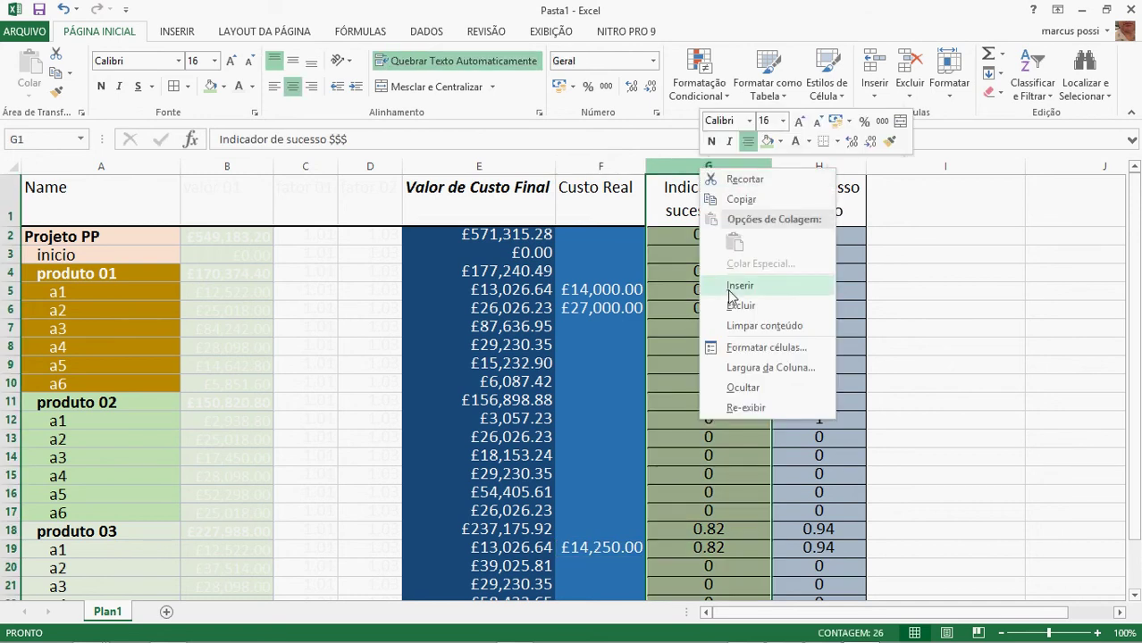
click(917, 378)
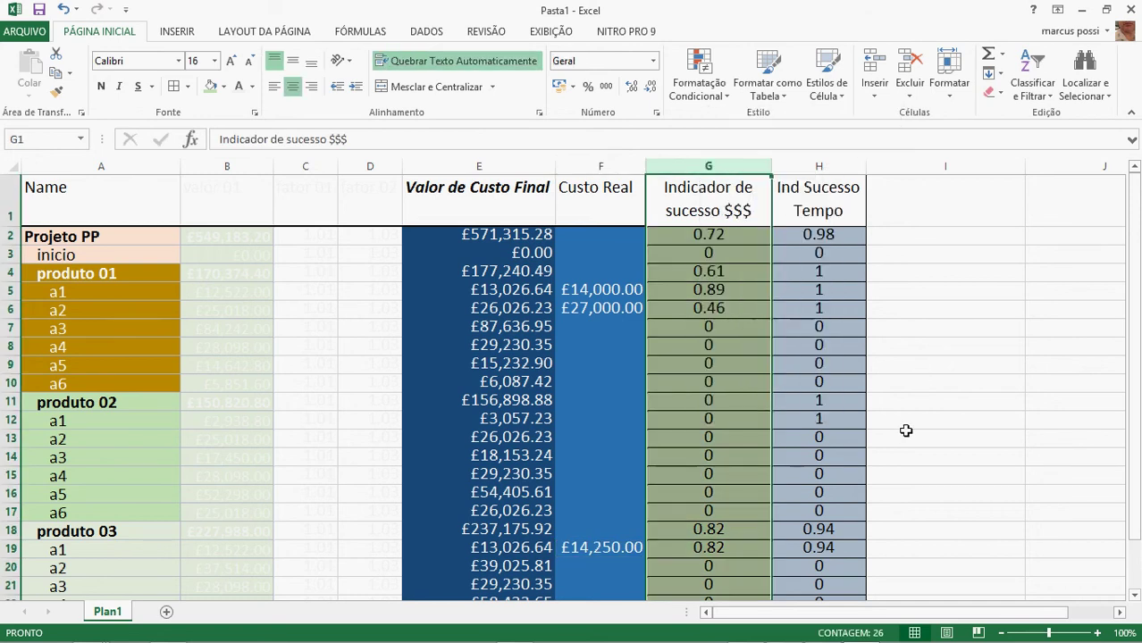
scroll(914, 431, down, 1)
scroll(913, 431, down, 5)
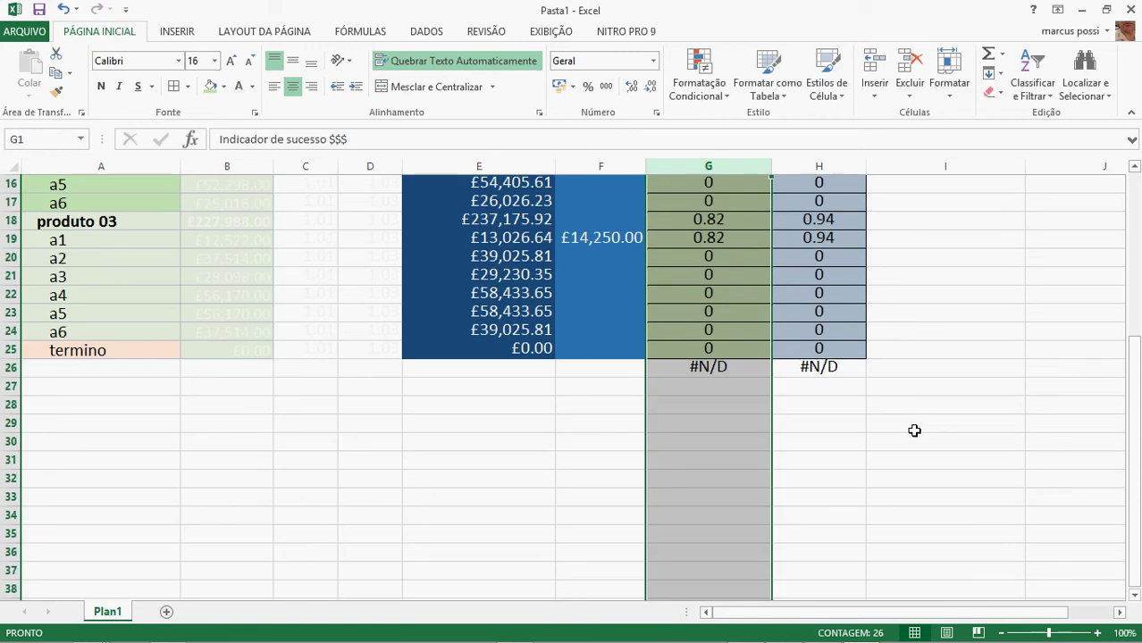
click(739, 239)
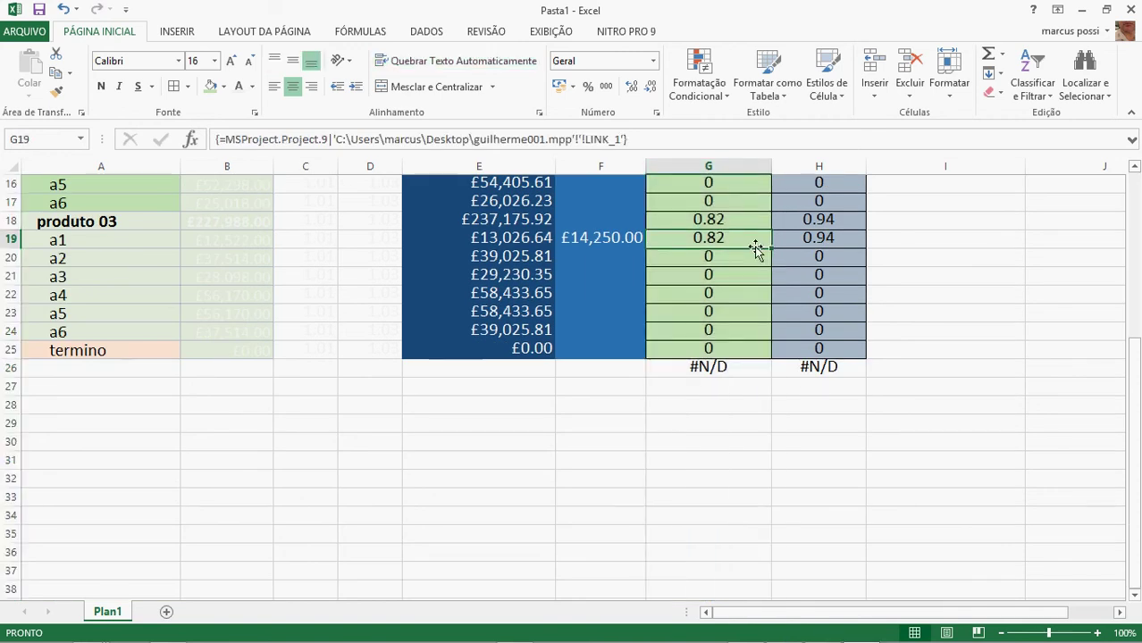
click(892, 248)
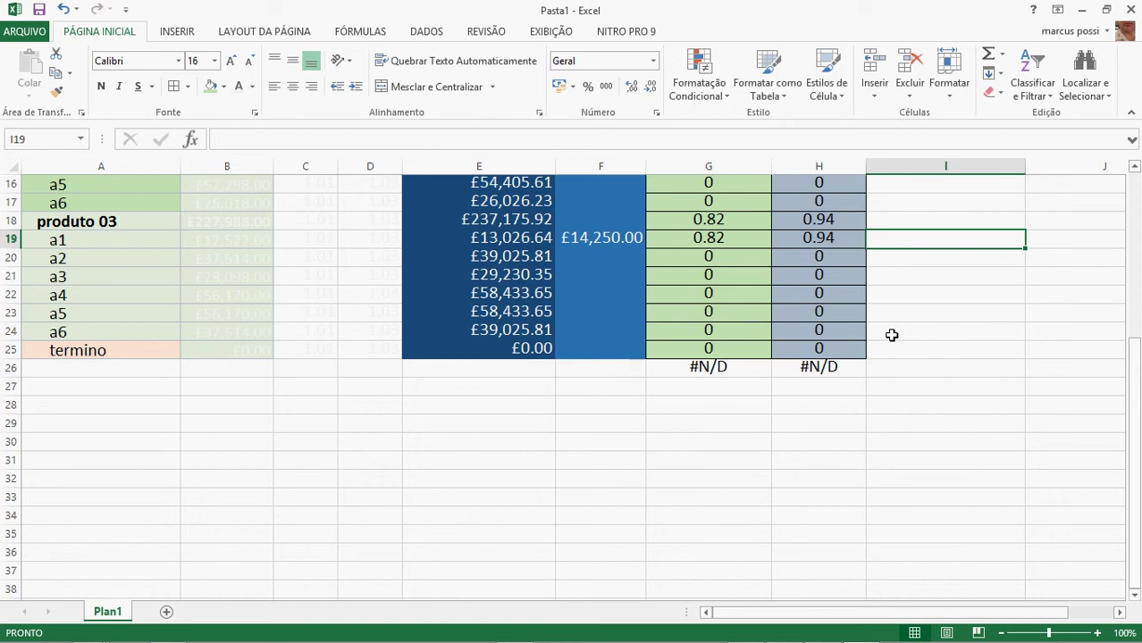
Clear all the Custo Real values in F2:F25
scroll(892, 335, up, 2)
scroll(891, 335, up, 3)
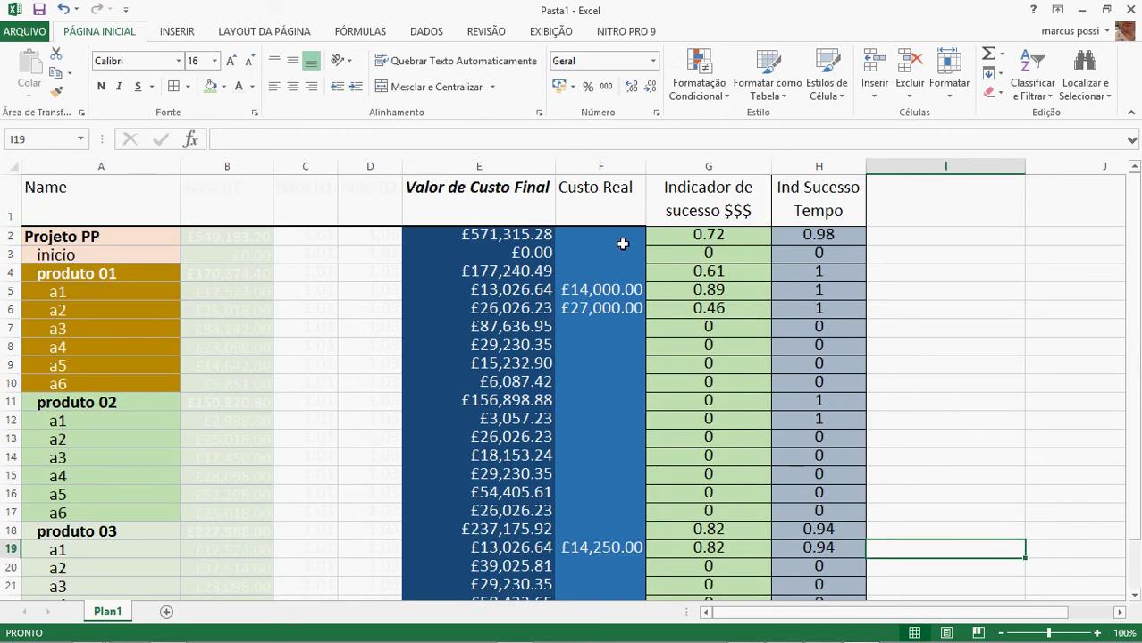
click(715, 188)
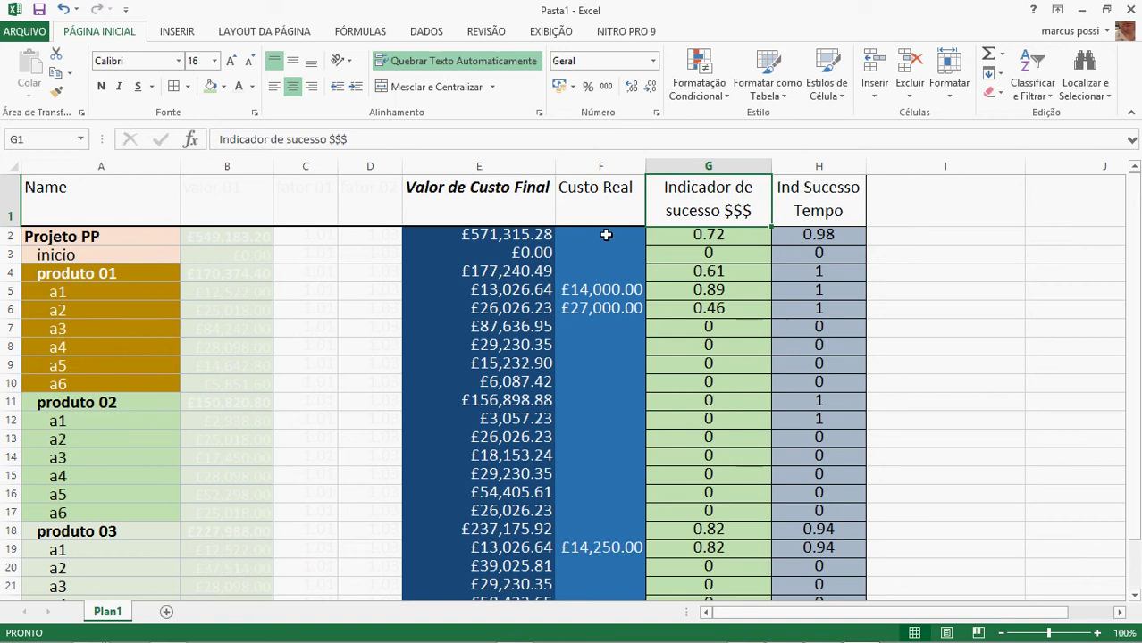
drag(605, 236, 601, 319)
scroll(610, 302, down, 6)
shift+click(610, 302)
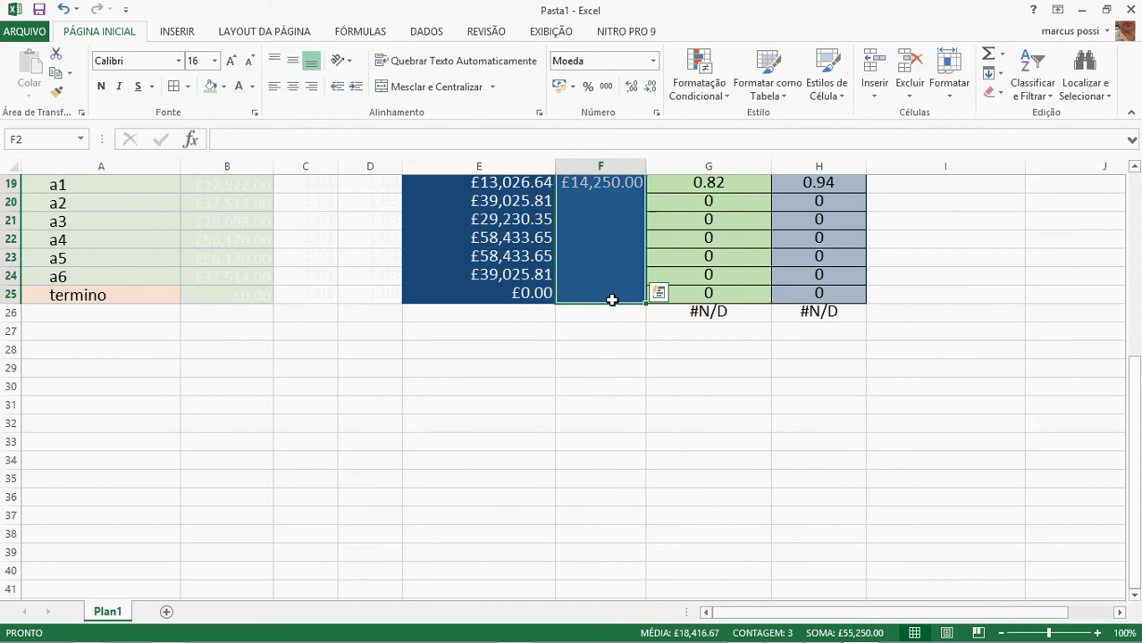
scroll(611, 300, up, 6)
key(Delete)
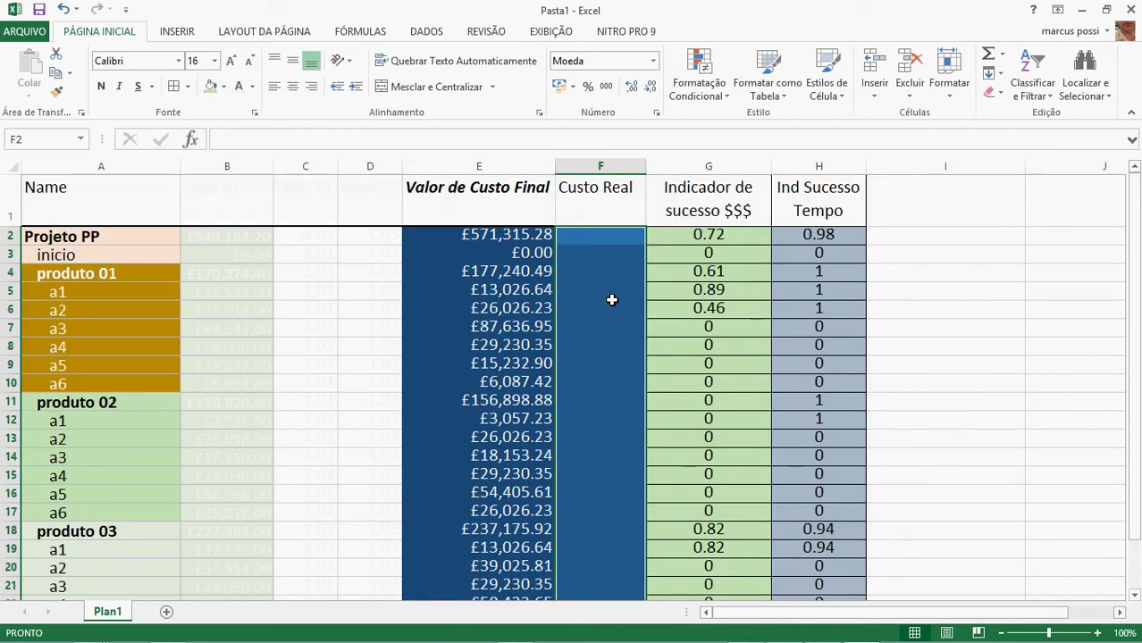
Switch to Project and insert an Actual Cost column before the Actual Finish column
key(alt+Tab)
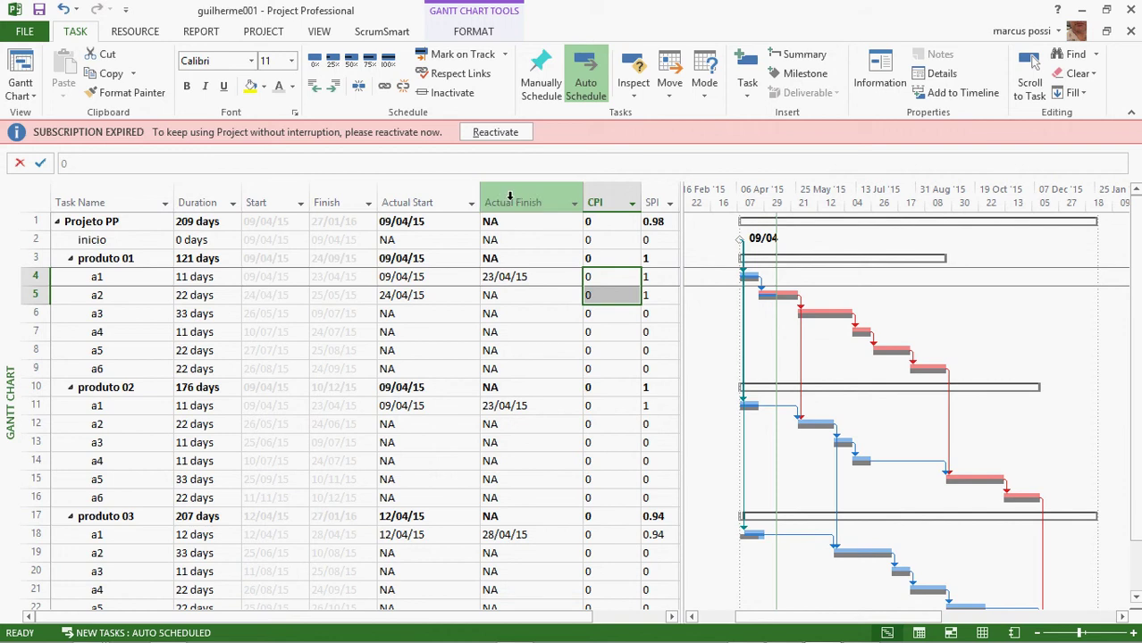
click(511, 198)
right_click(511, 198)
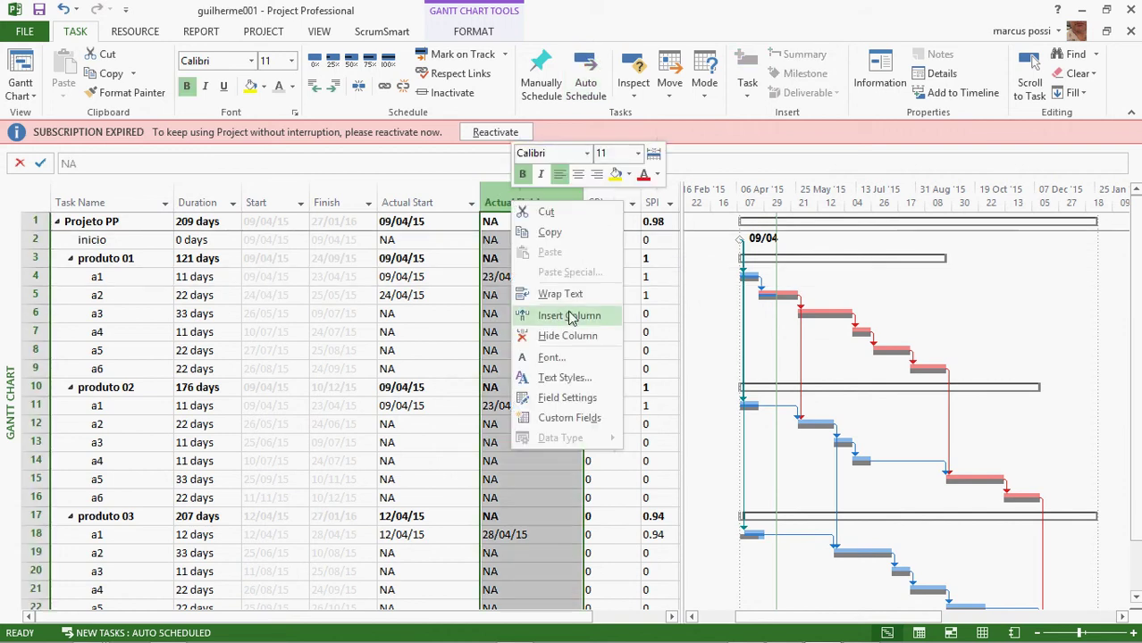
click(569, 318)
text(confirmed)
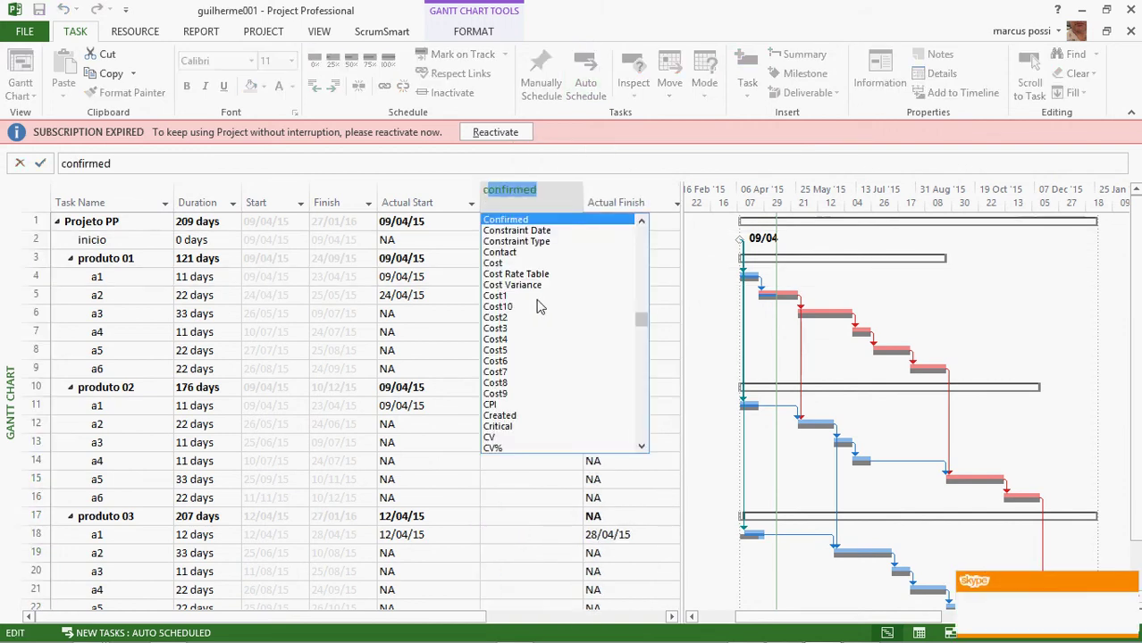
text(active)
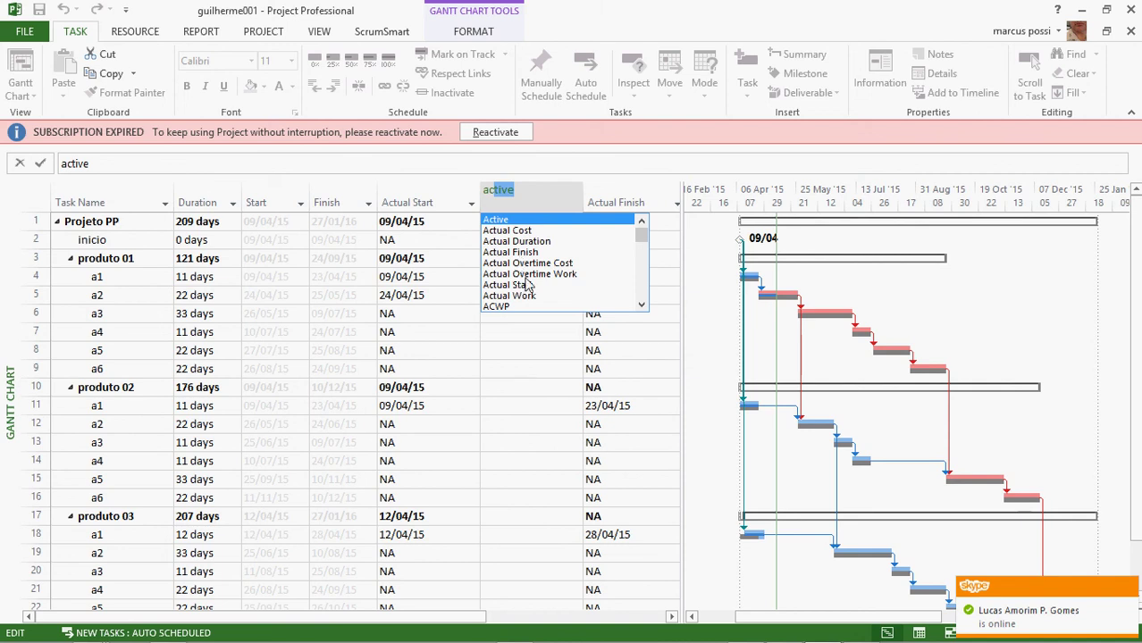
click(529, 231)
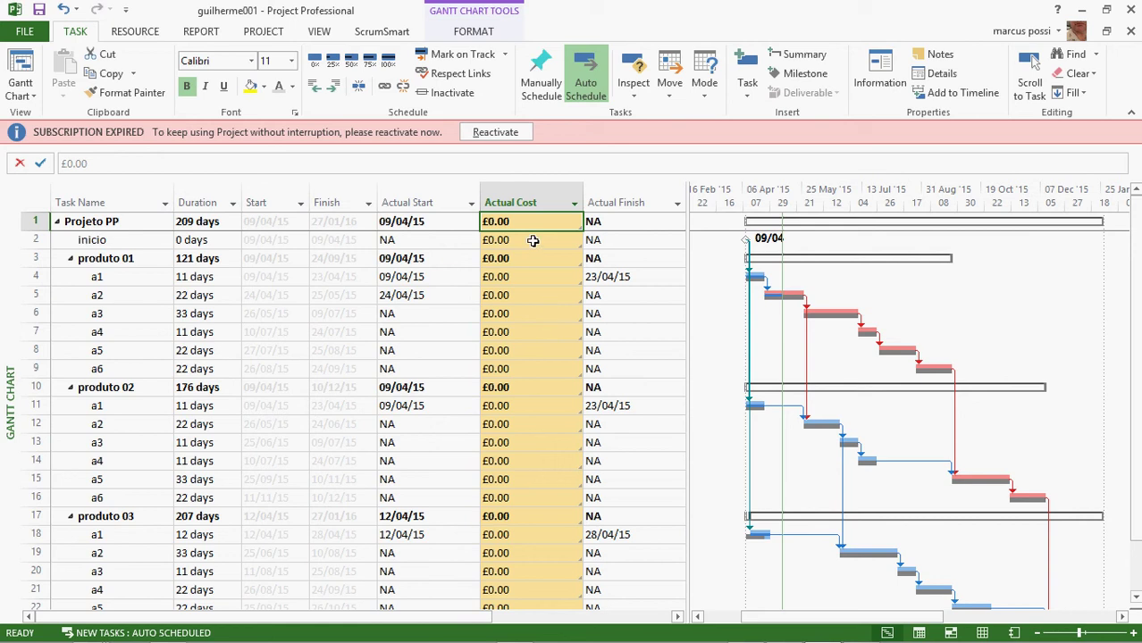
Clear the Actual Cost cells of all tasks and accept removing their entire dynamic link
scroll(540, 272, down, 5)
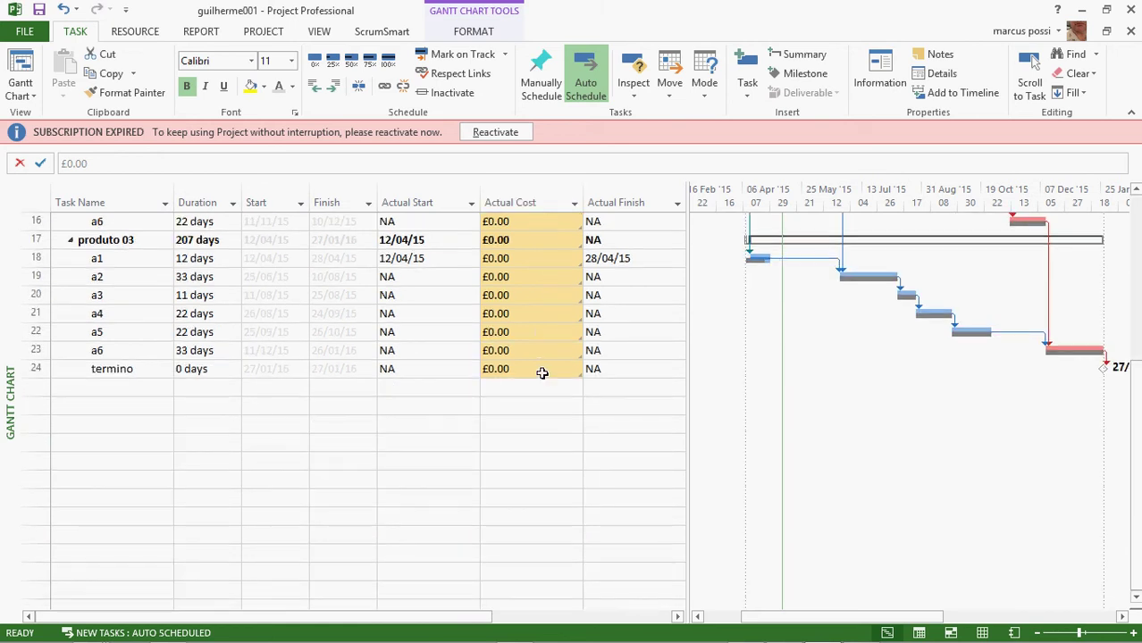
key(Delete)
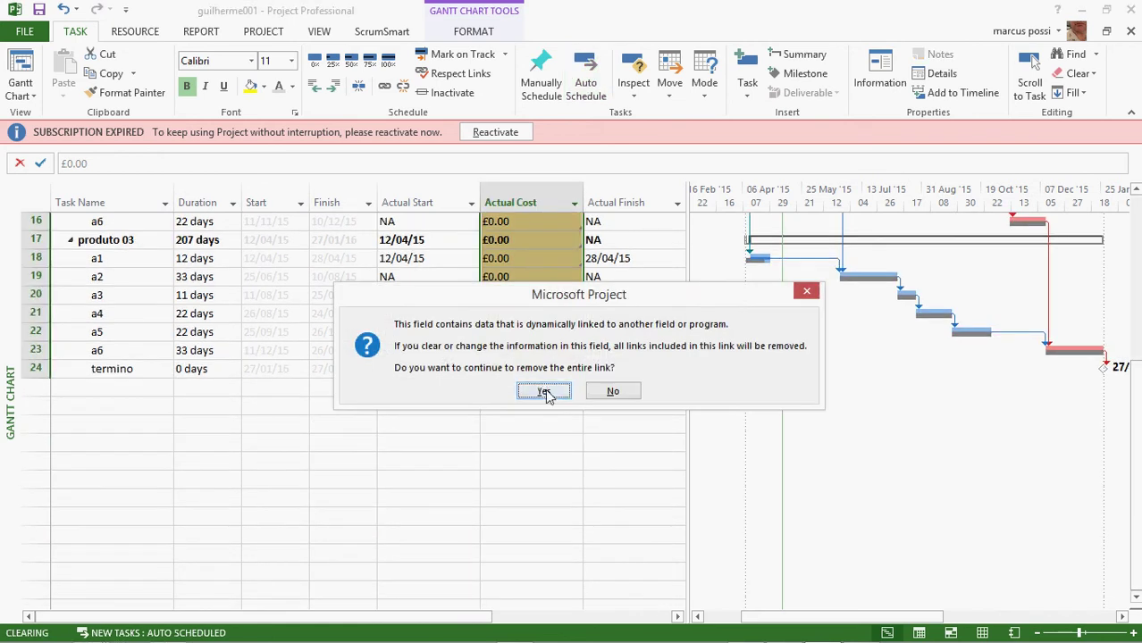
click(544, 392)
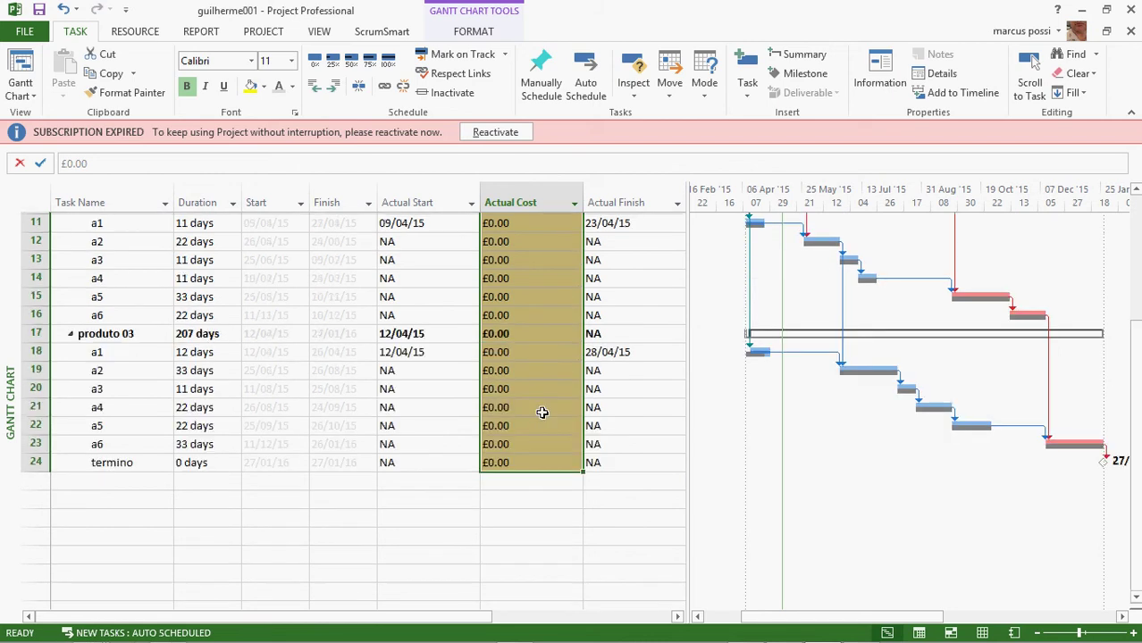
Copy the Actual Cost values of all tasks and paste them into Excel's Custo Real from F2 as a text link
scroll(542, 412, up, 4)
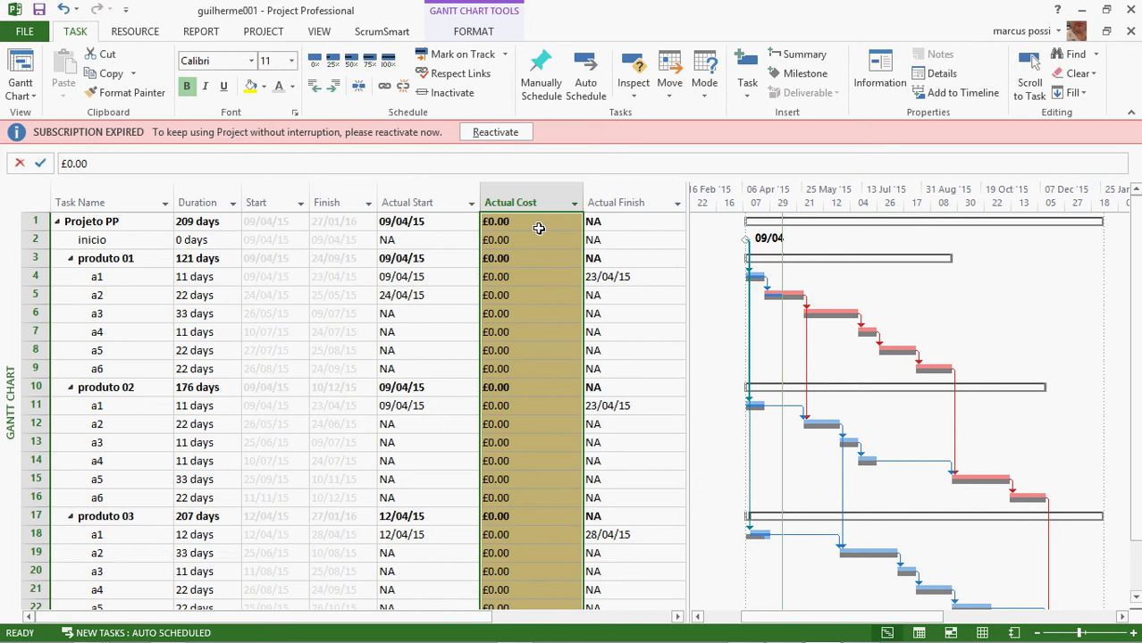
key(ctrl+c)
key(alt+Tab)
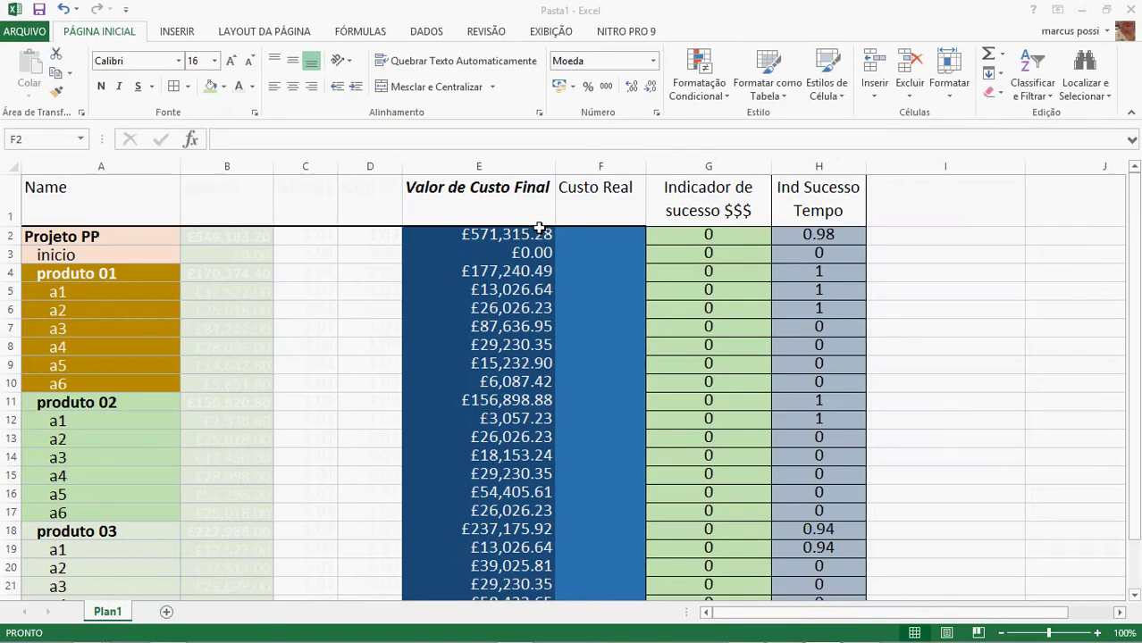
right_click(591, 236)
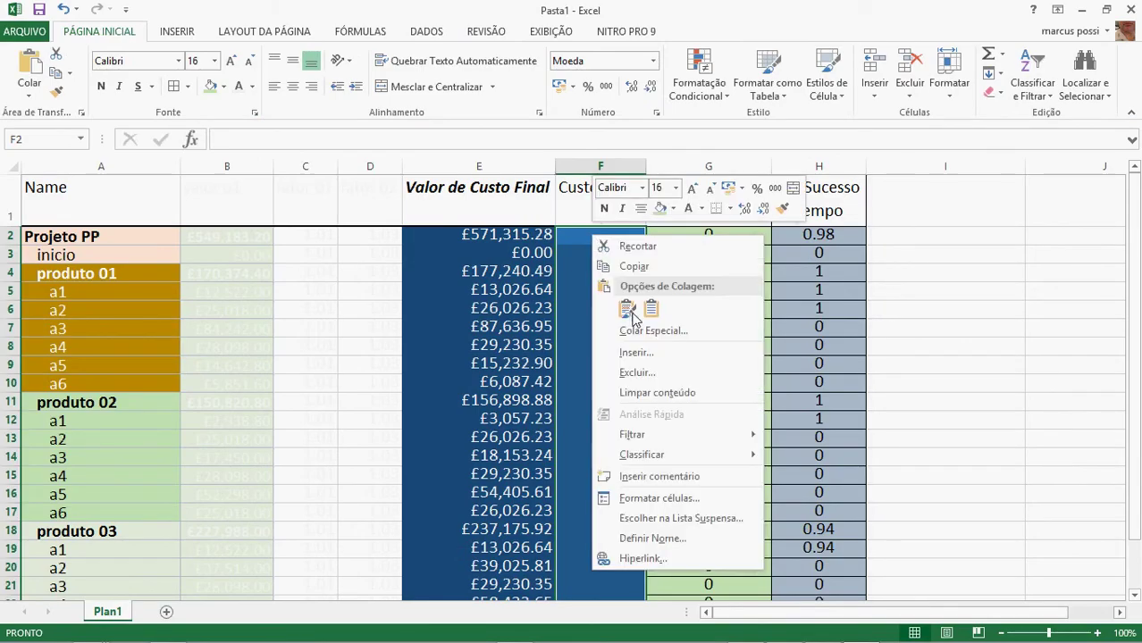
click(651, 330)
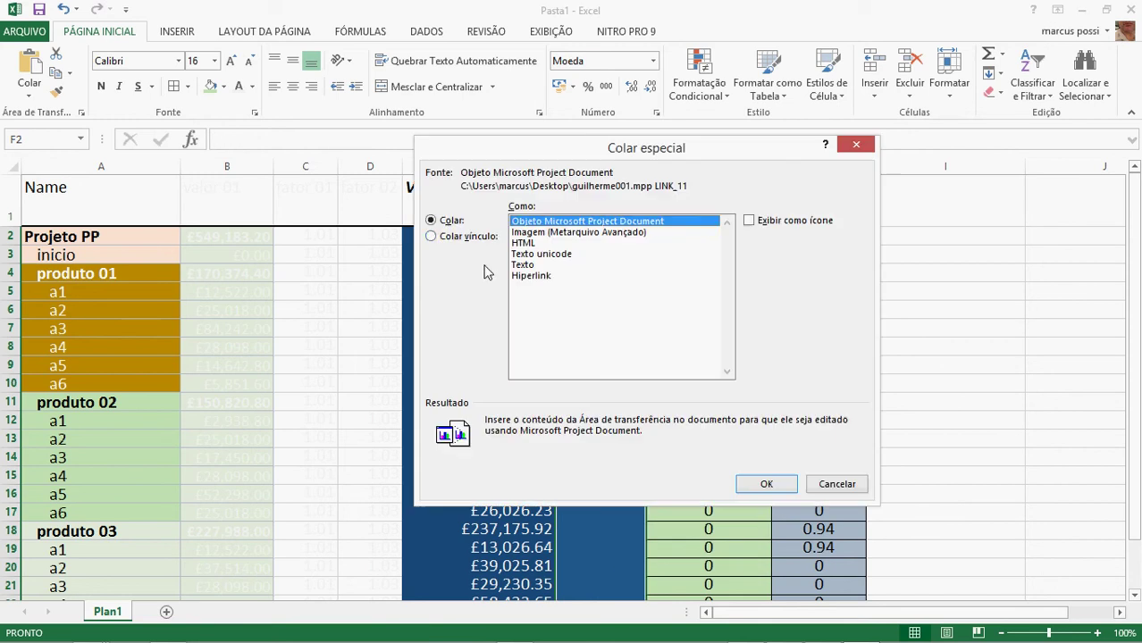
click(463, 239)
click(536, 265)
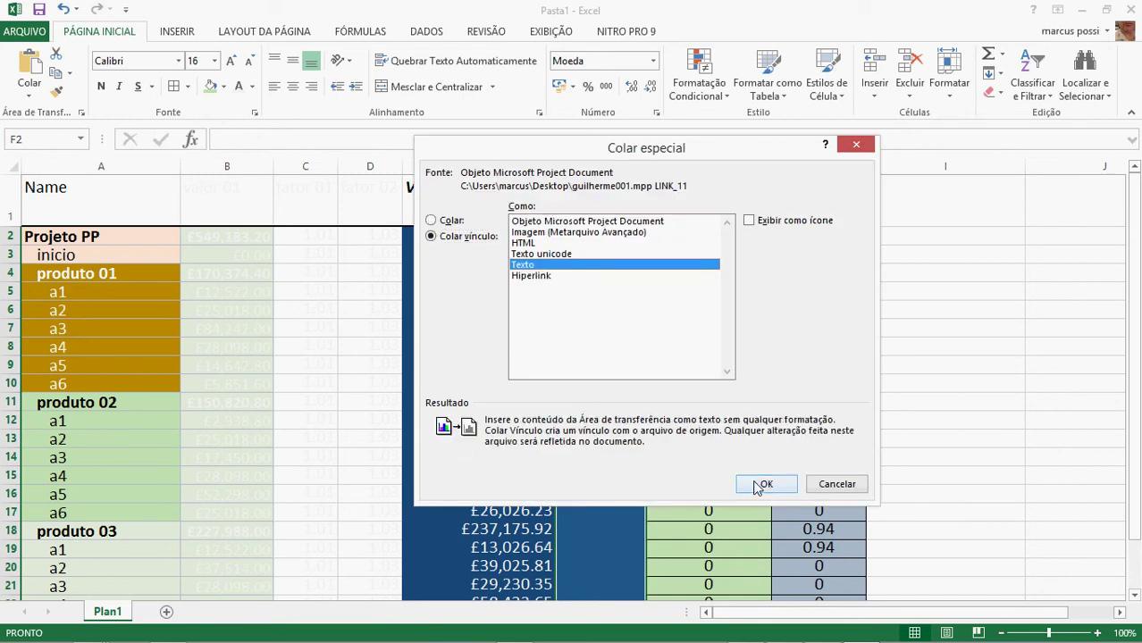
click(764, 484)
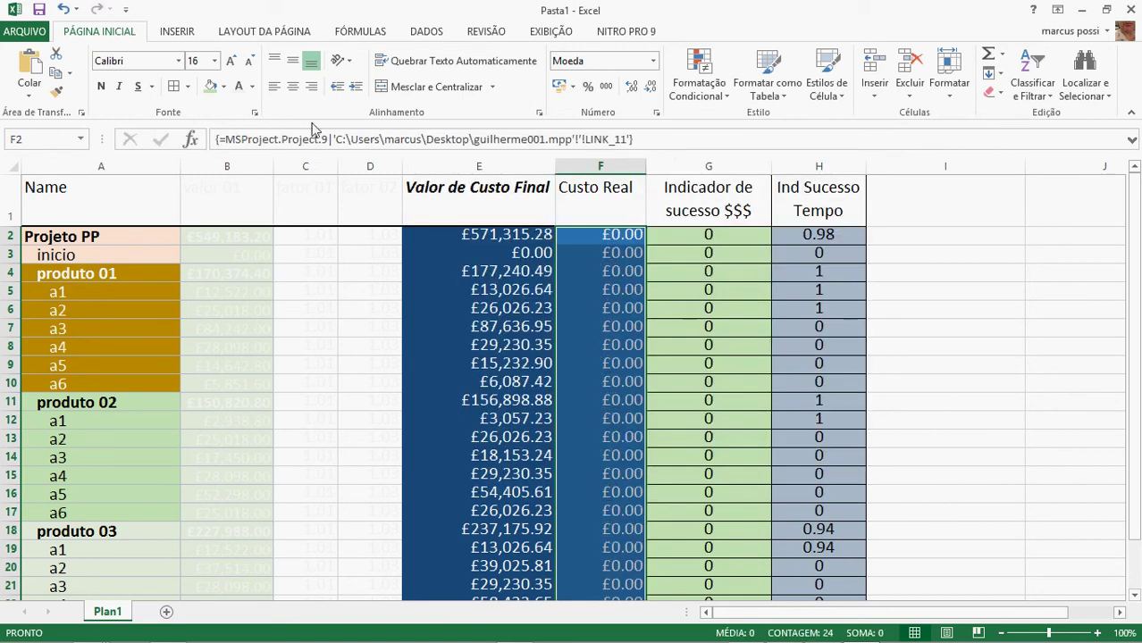
Fill the Custo Real cells F2:F25 with the darkest green theme color
click(224, 86)
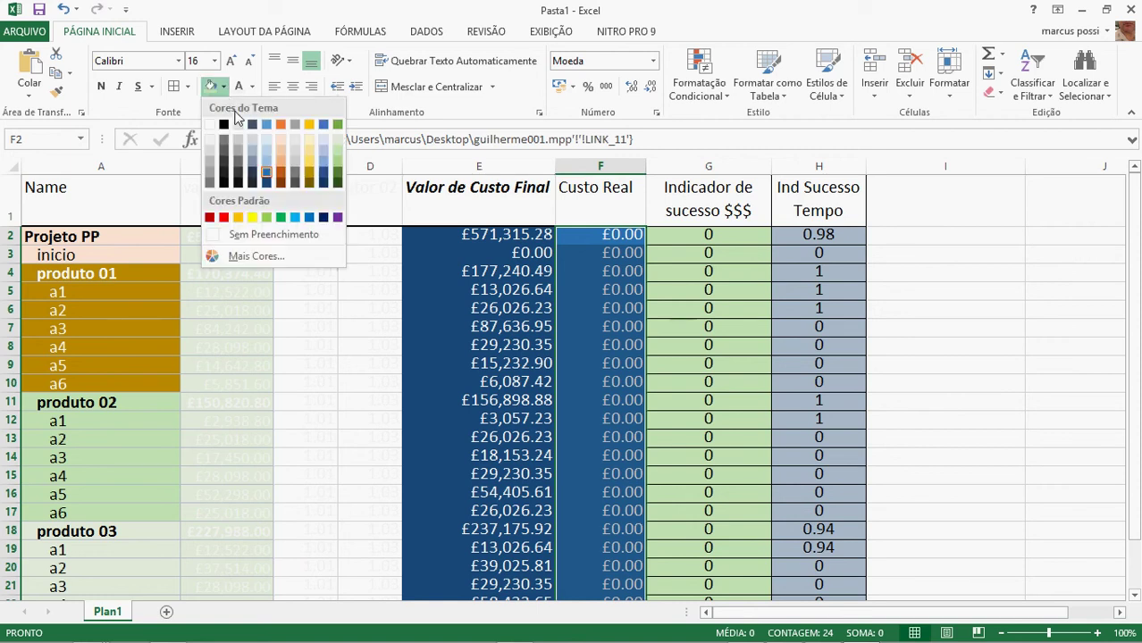
click(335, 183)
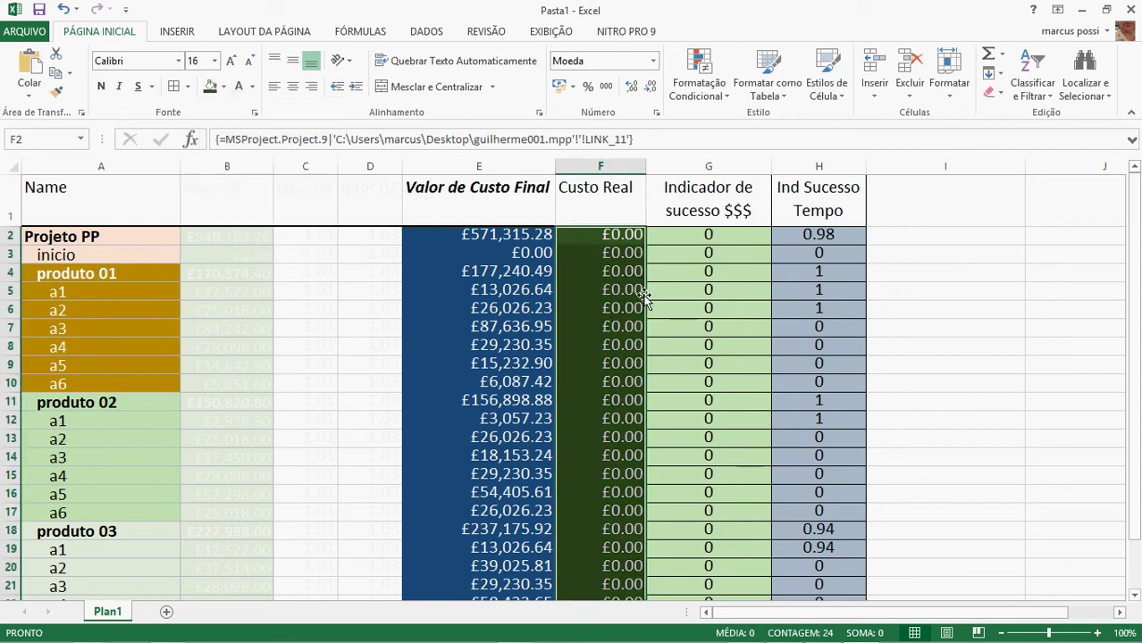
Switch to Project and enter Actual Costs of 14000 for produto 01's task a1 and 13000 for its a2
key(alt+Tab)
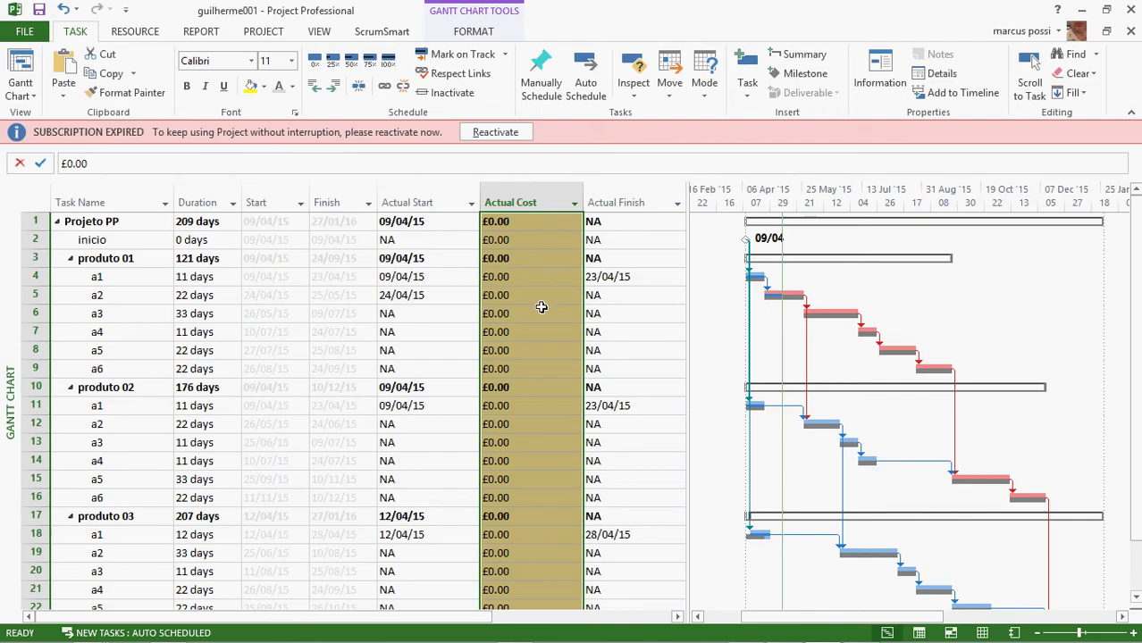
click(536, 279)
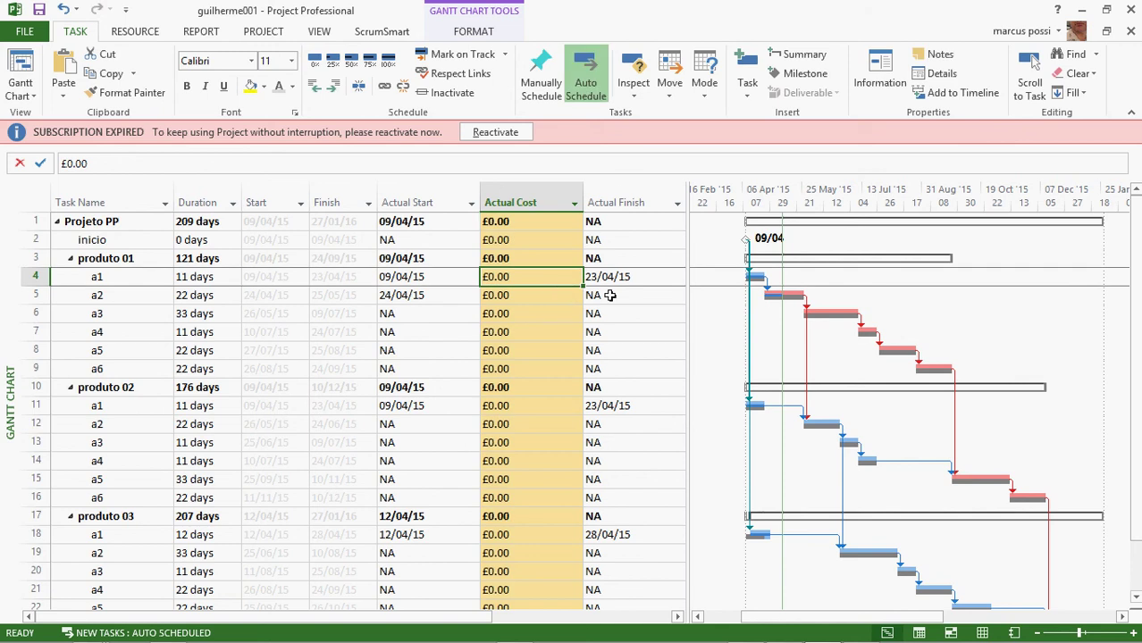
text(14000)
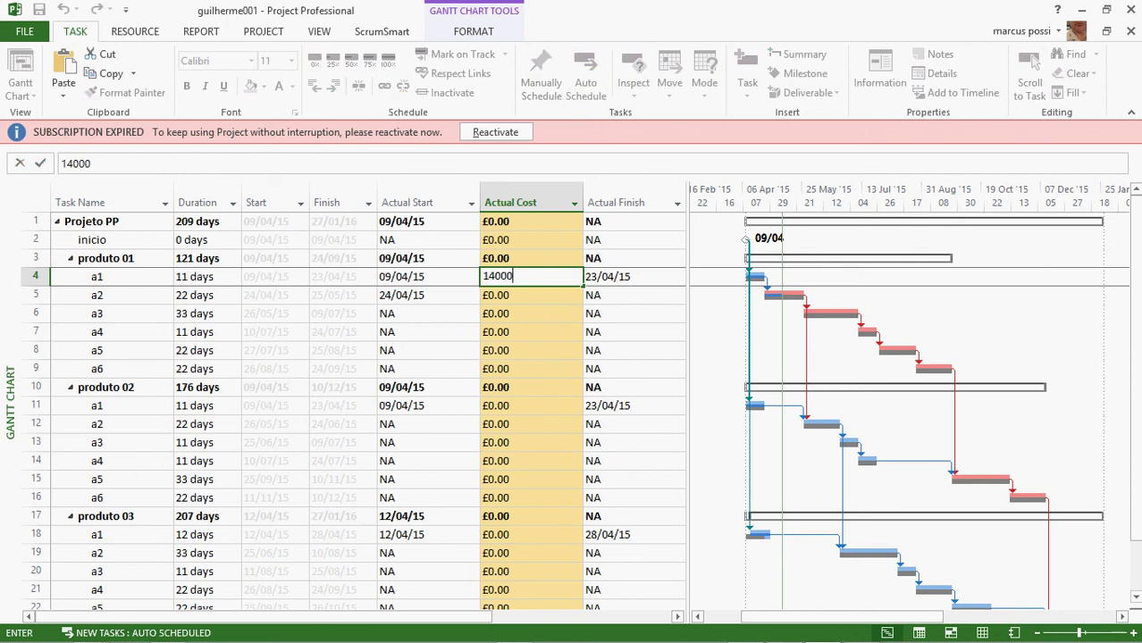
key(Return)
text(13)
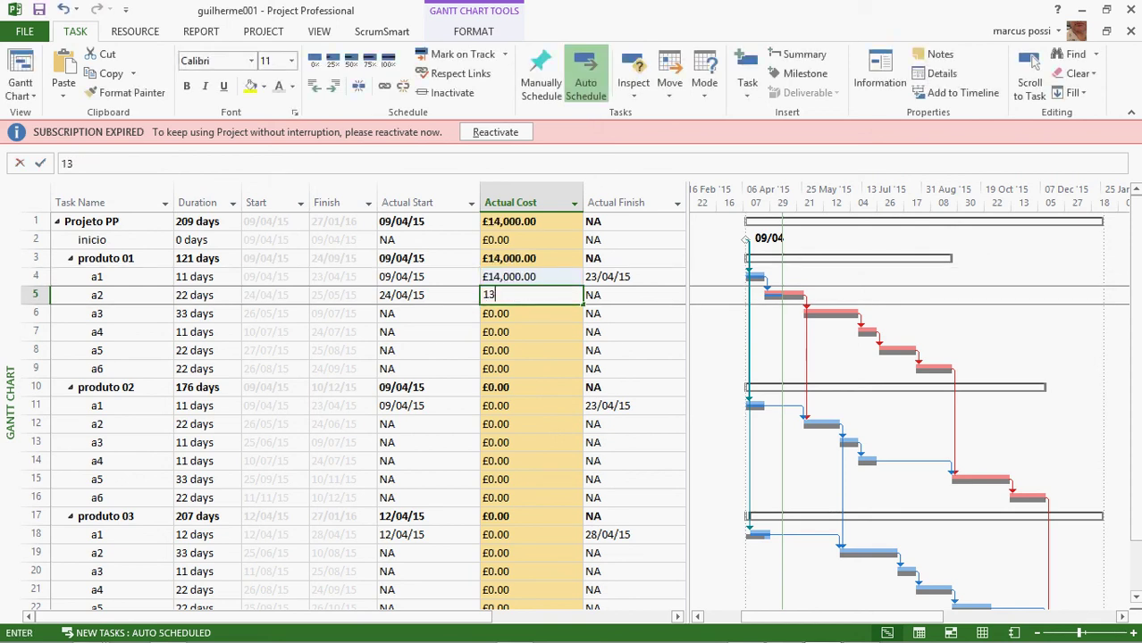
text(000)
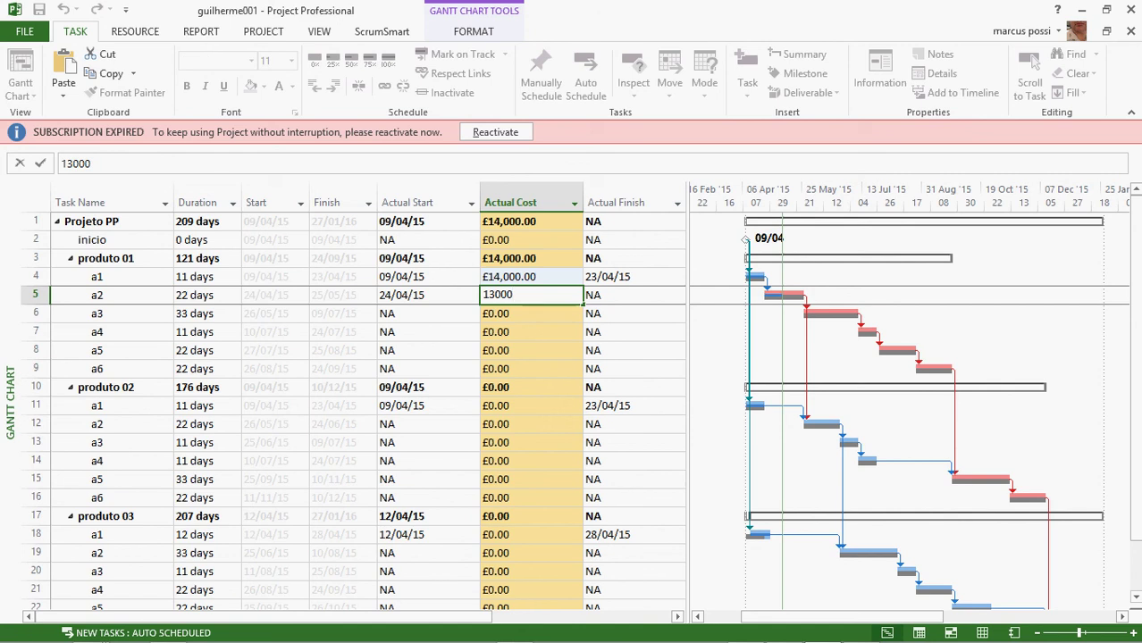
key(Return)
Switch to Excel and check the Indicador de sucesso $$$ values of Projeto PP and produto 01 in G2:G10
key(alt+Tab)
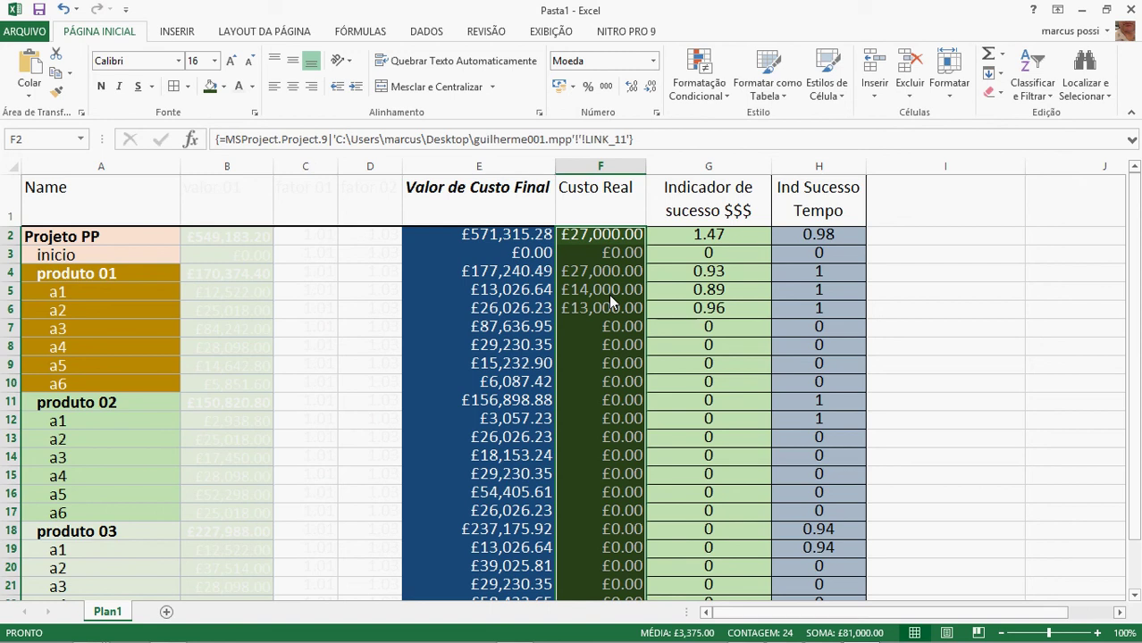
drag(709, 237, 706, 384)
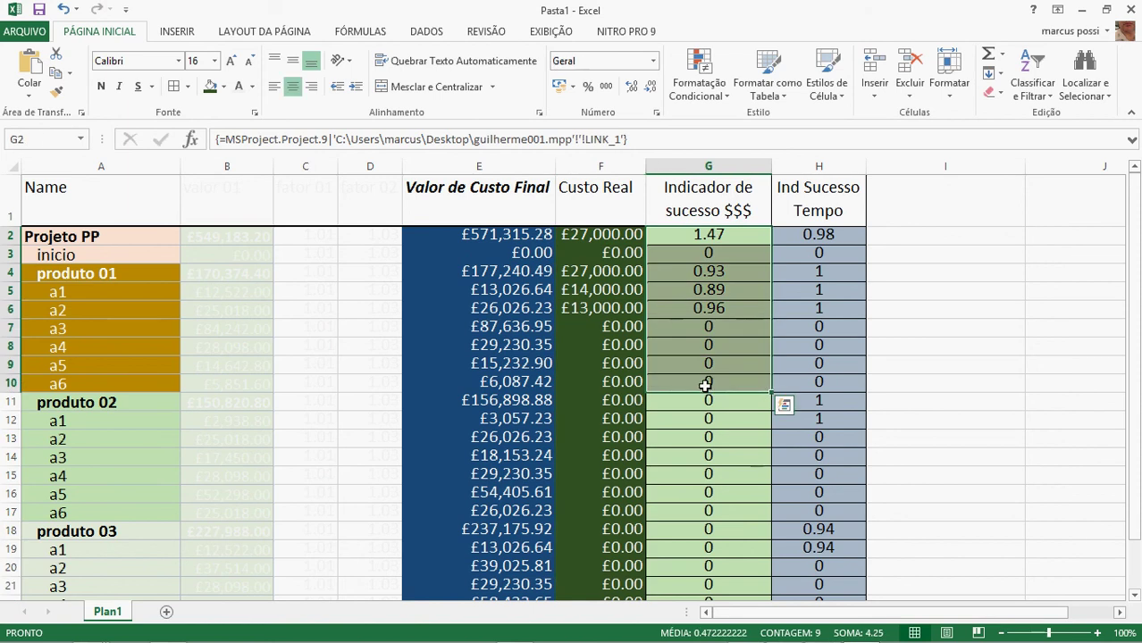
Switch to Project and review the Actual Cost, Actual Start and Actual Finish columns
key(alt+Tab)
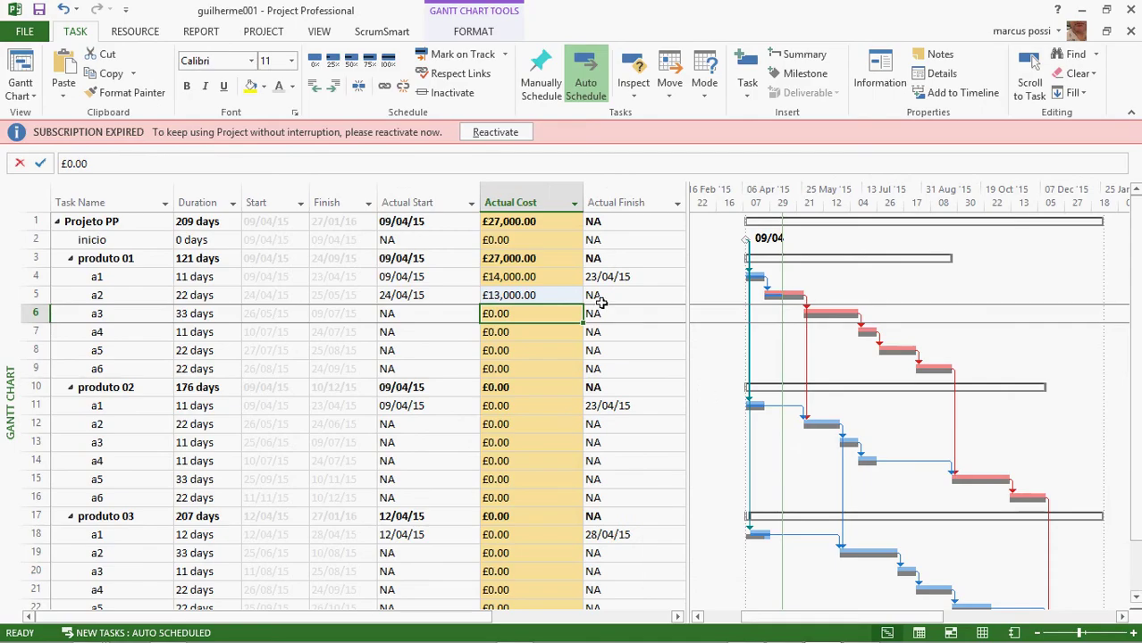
click(555, 276)
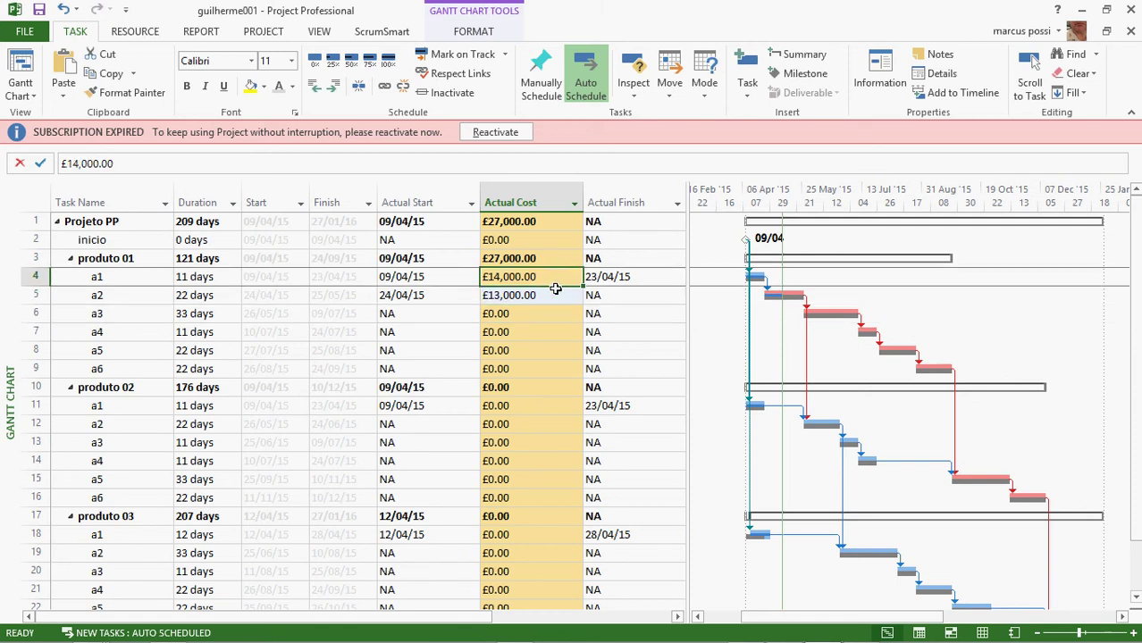
click(548, 204)
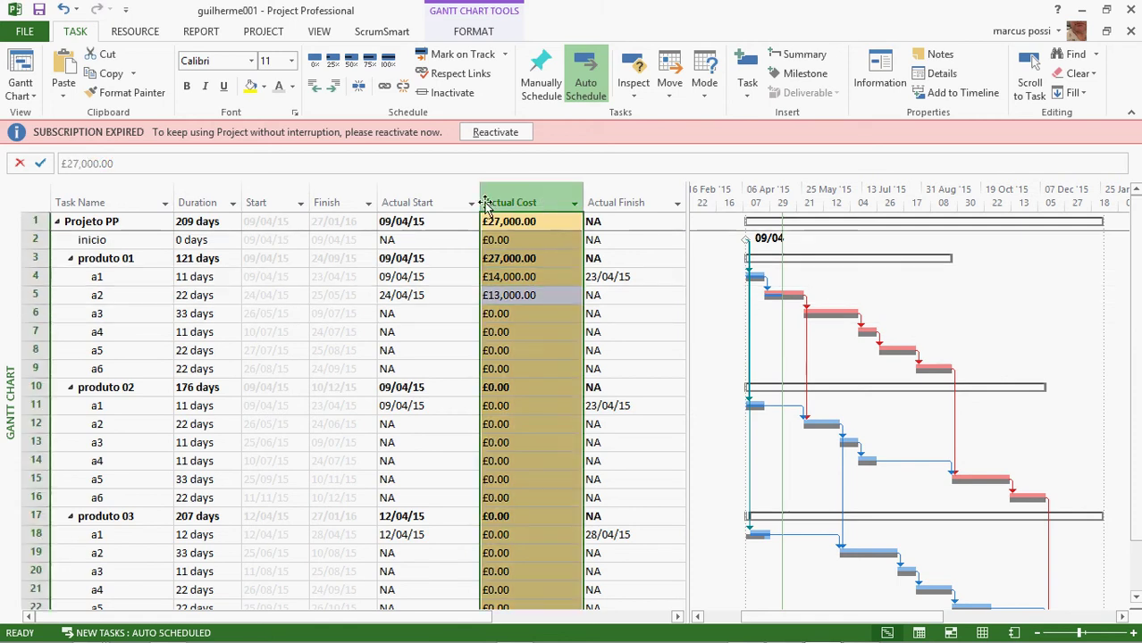
click(427, 202)
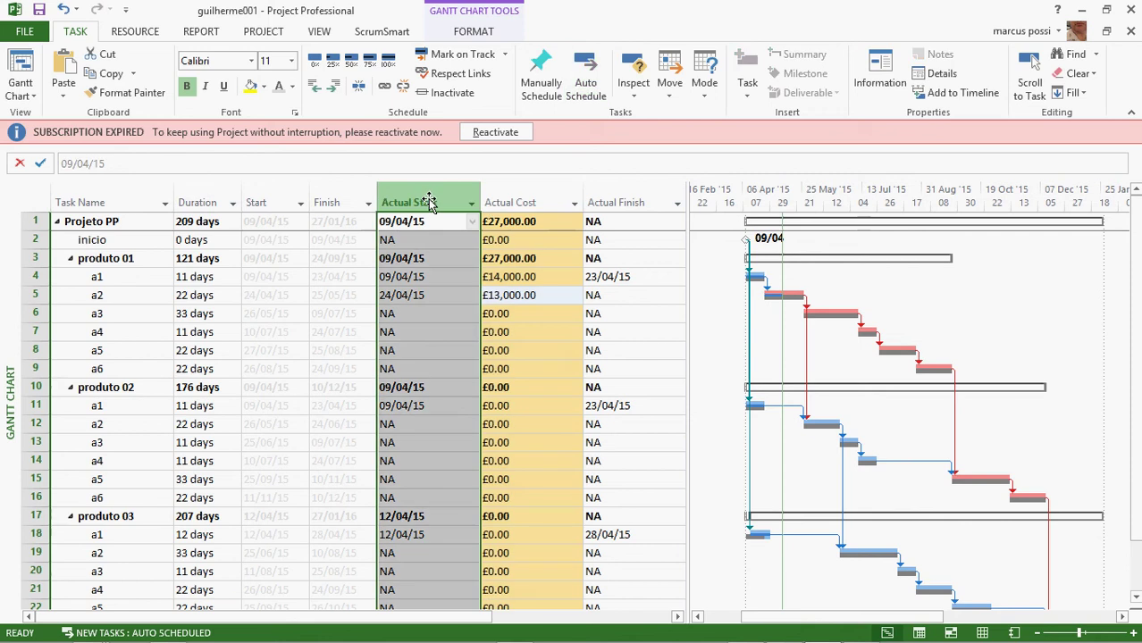
click(650, 203)
Remove the CPI column from the task table and narrow the table to end after the SPI column
drag(687, 205, 894, 205)
click(713, 203)
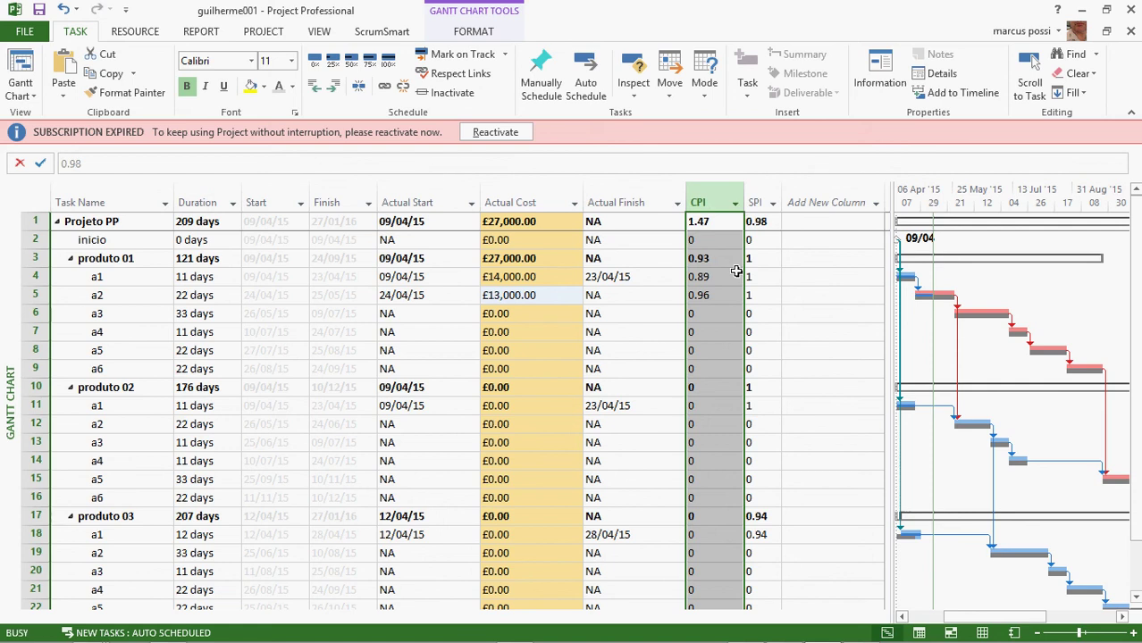
key(Delete)
drag(894, 215, 731, 224)
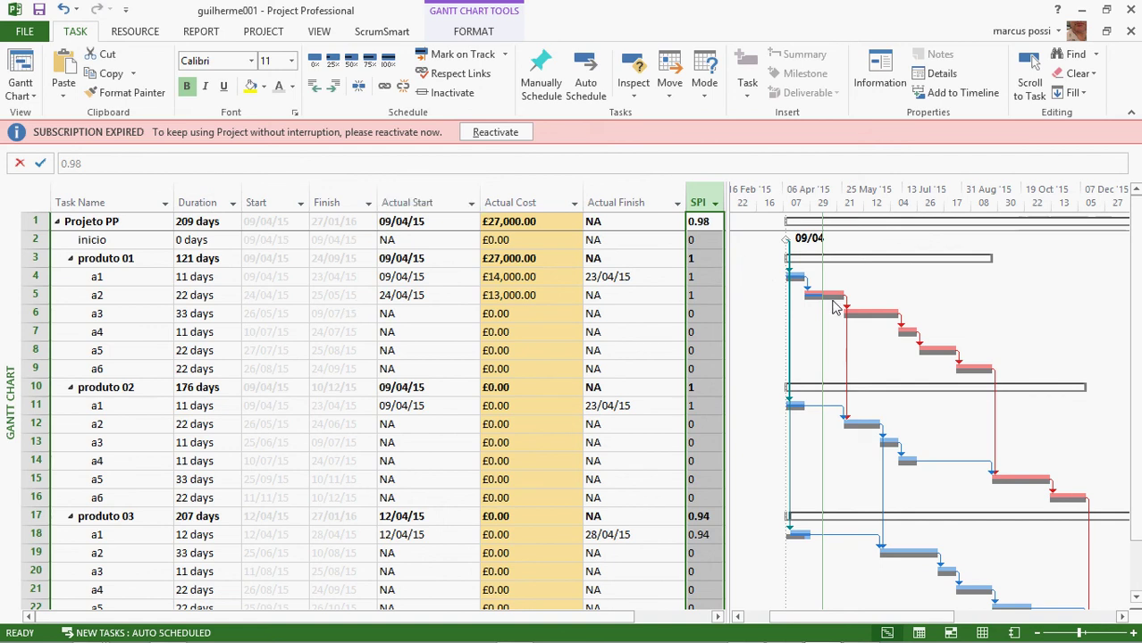
Enter an Actual Cost of 3100 for produto 02's task a1 in Project and check its linked cost and indicator in Excel
click(554, 277)
click(546, 296)
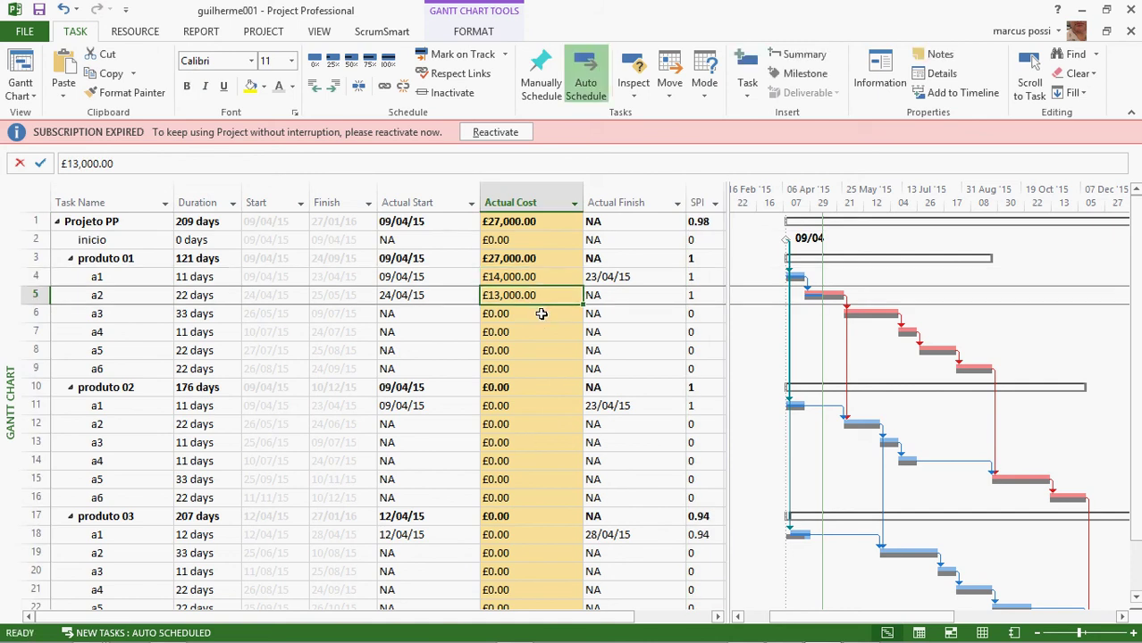
click(537, 406)
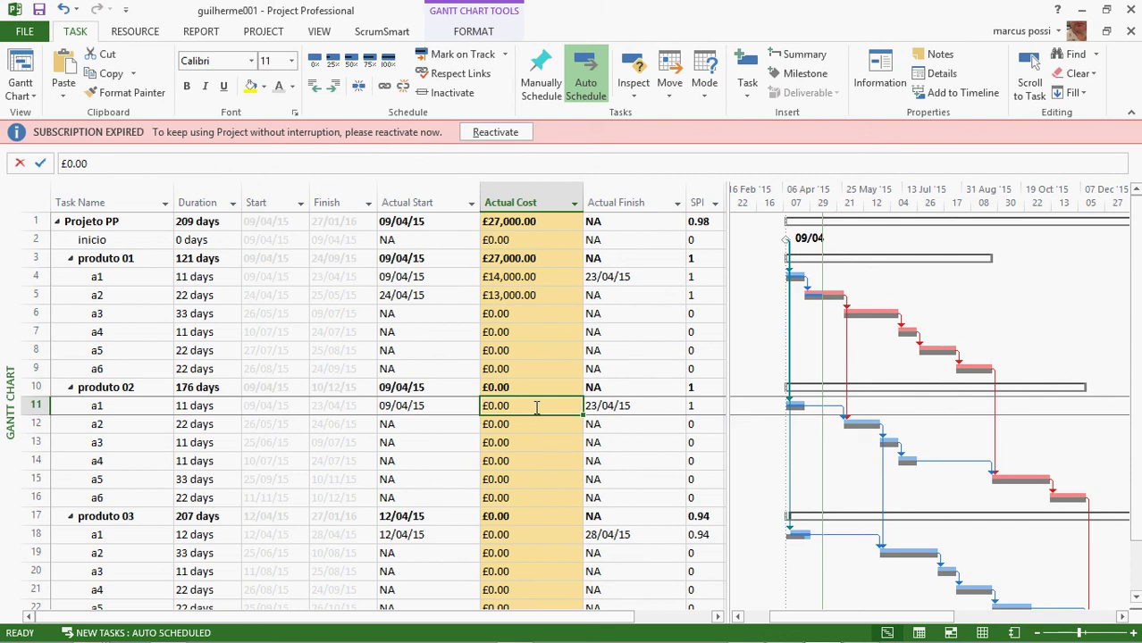
key(alt+Tab)
key(alt+Tab)
key(alt+Tab)
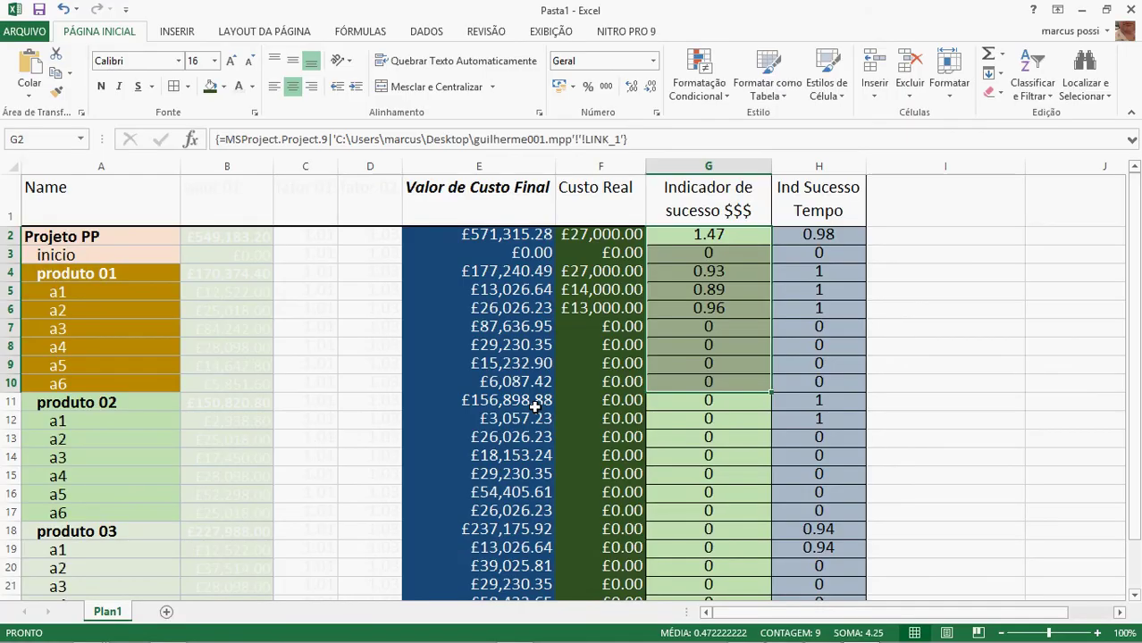
key(alt+Tab)
text(3100)
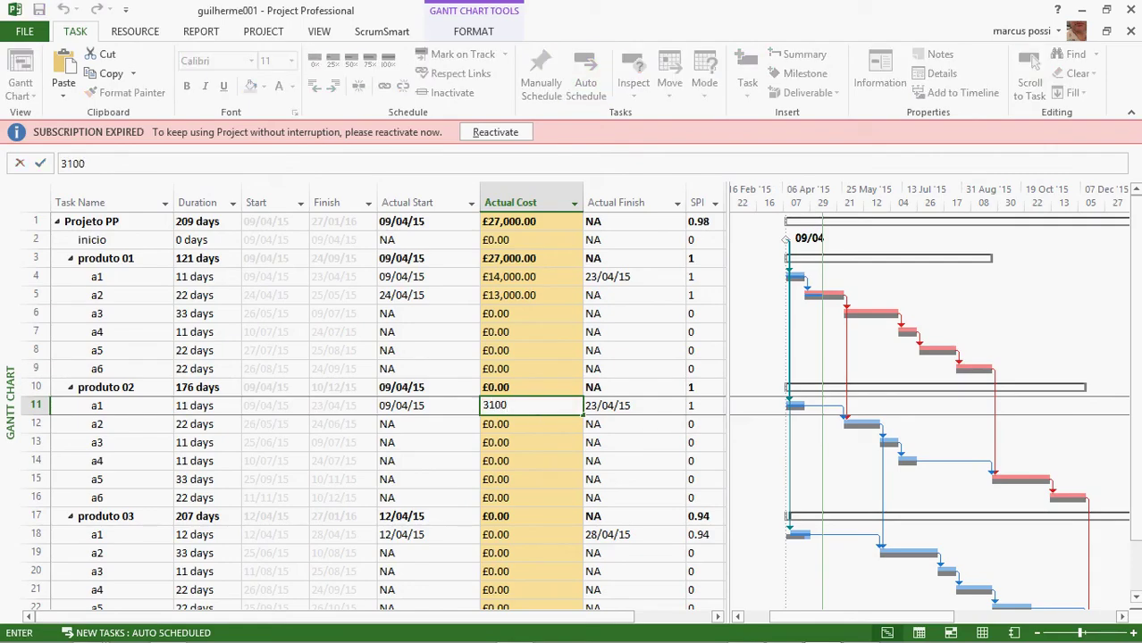
key(Return)
key(alt+Tab)
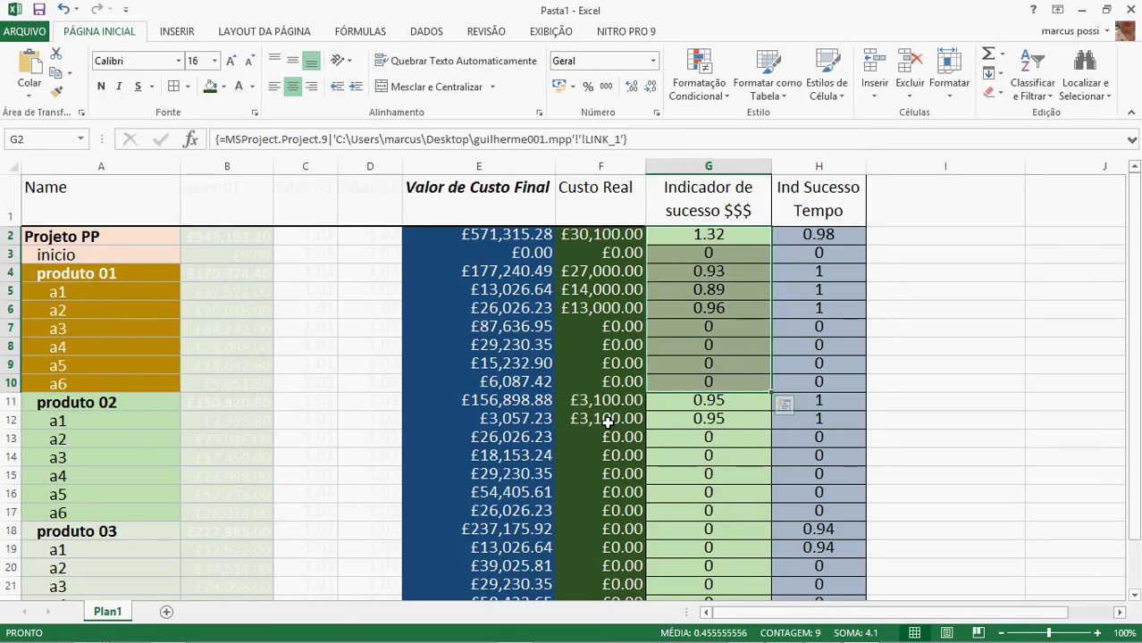
scroll(606, 485, down, 2)
Switch to Project and enter an Actual Cost of 12000 for produto 03's task a1, consulting its Valor de Custo Final in Excel
key(alt+Tab)
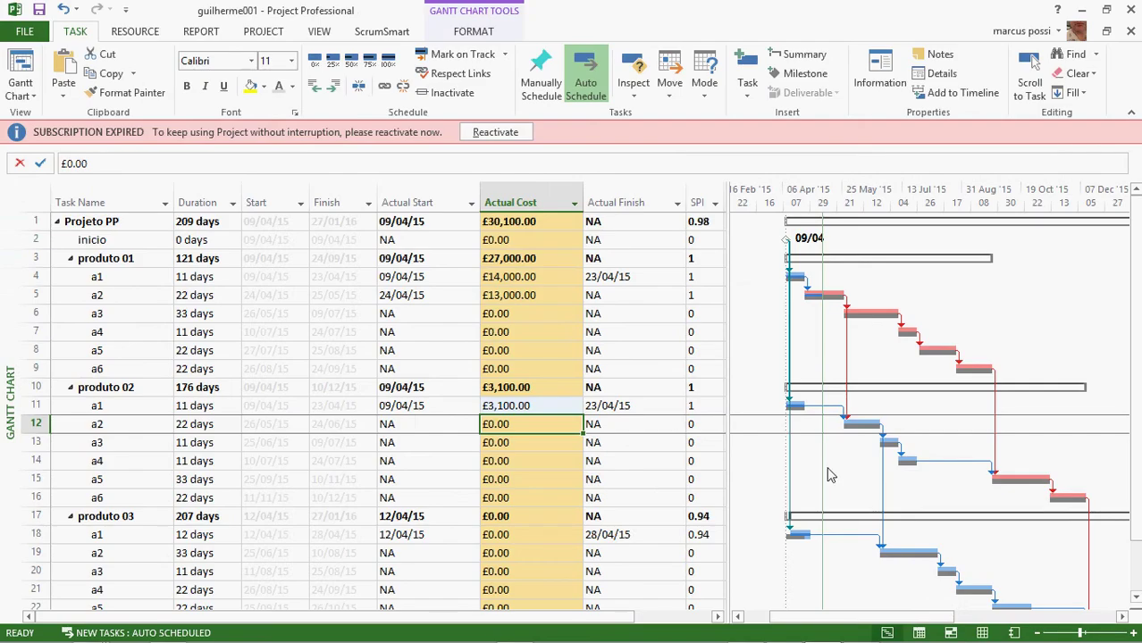
click(548, 536)
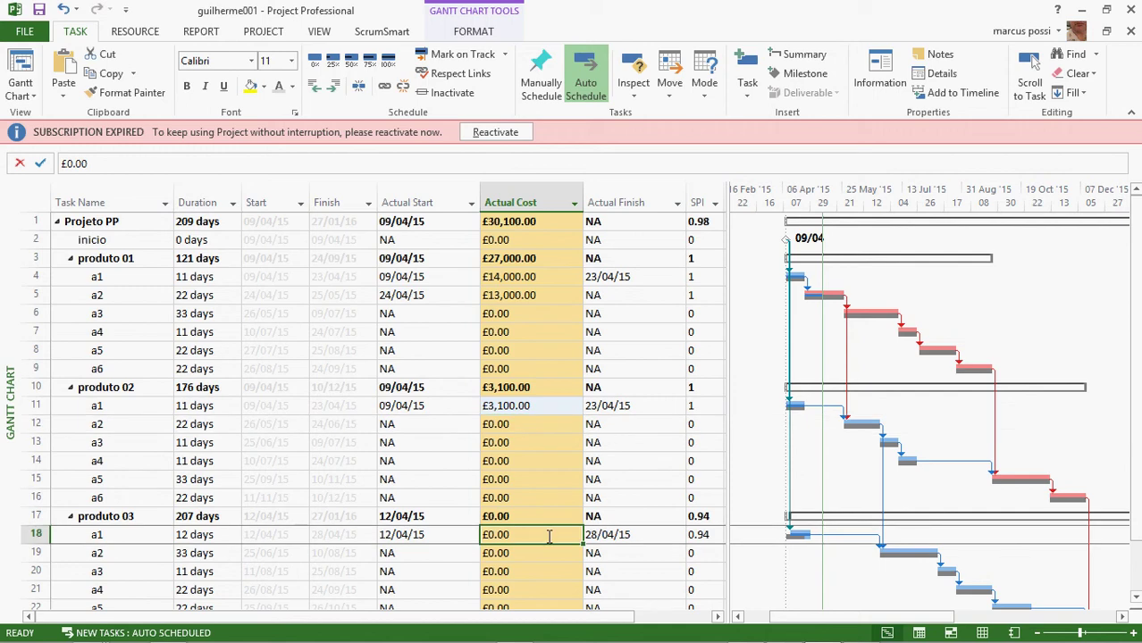
key(alt+Tab)
key(alt+Tab)
key(alt+Tab)
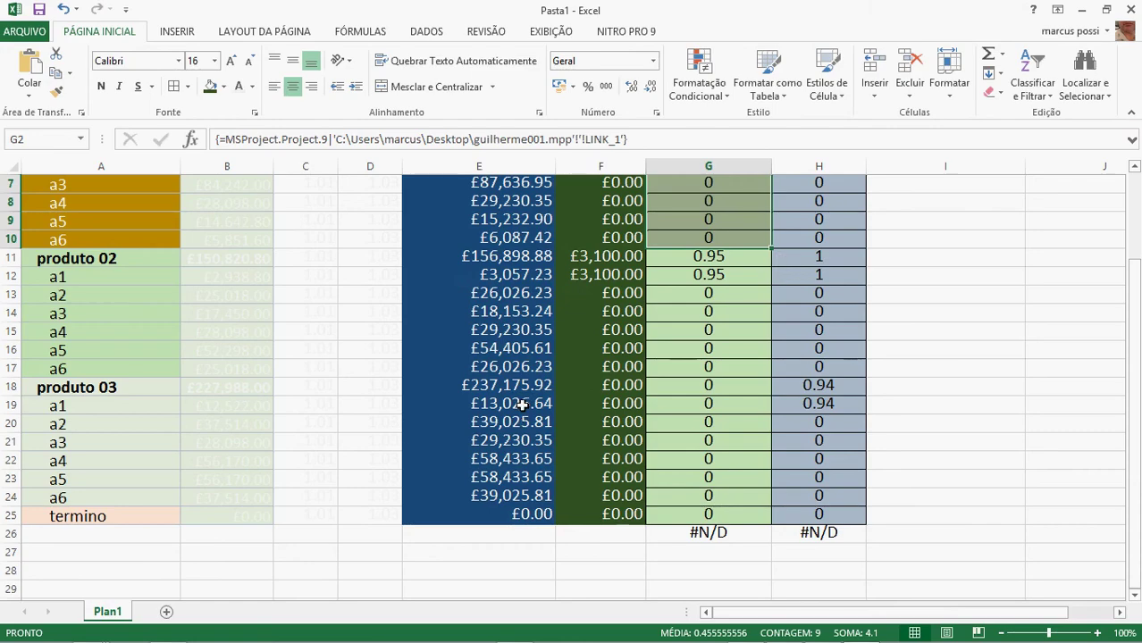
key(alt+Tab)
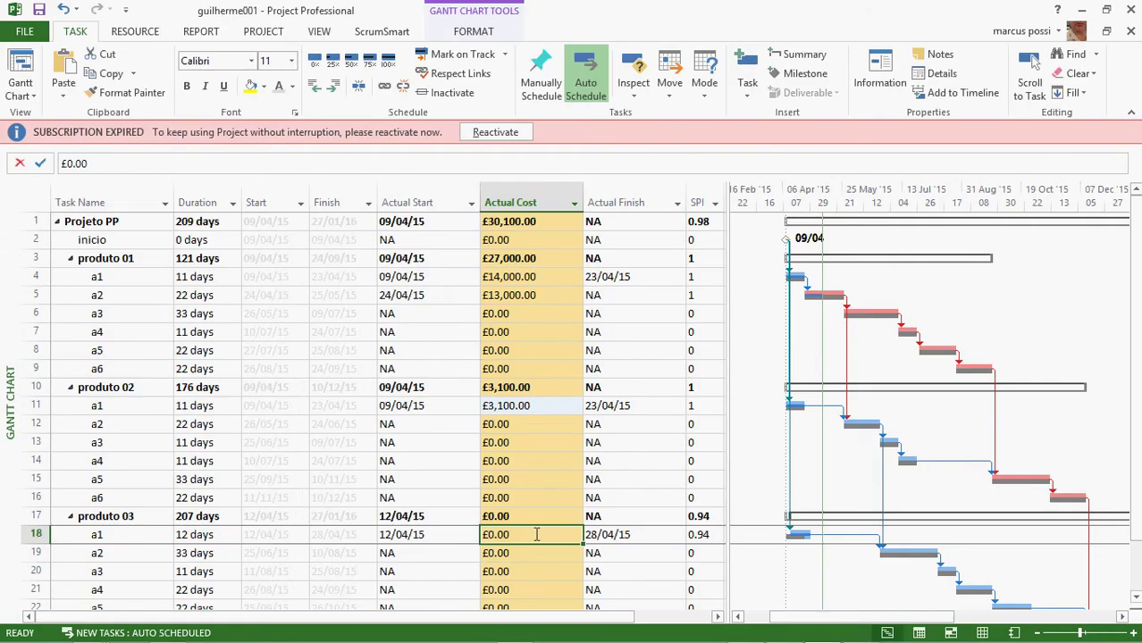
text(12000)
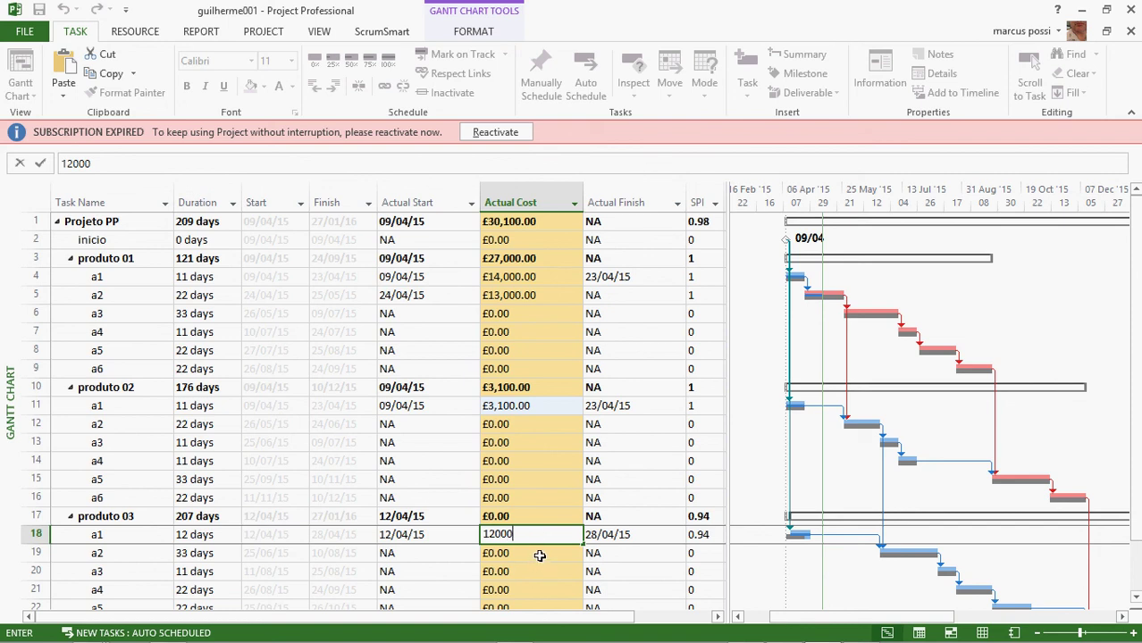
click(539, 552)
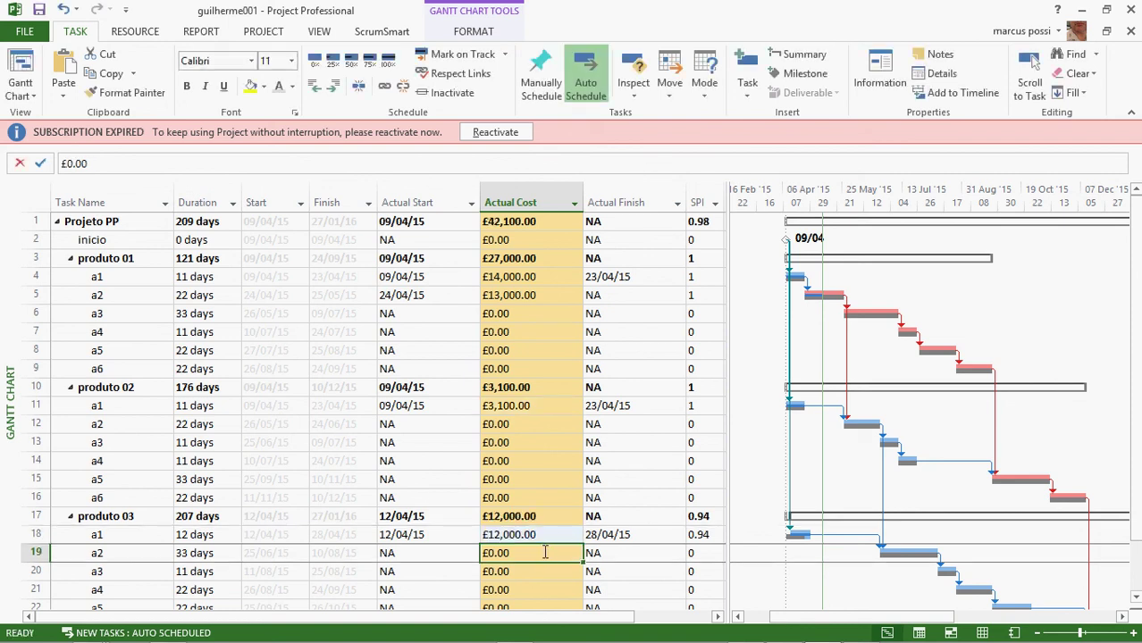
Switch to Excel and check the Custo Real and Indicador de sucesso $$$ of produto 03's task a1
key(alt+Tab)
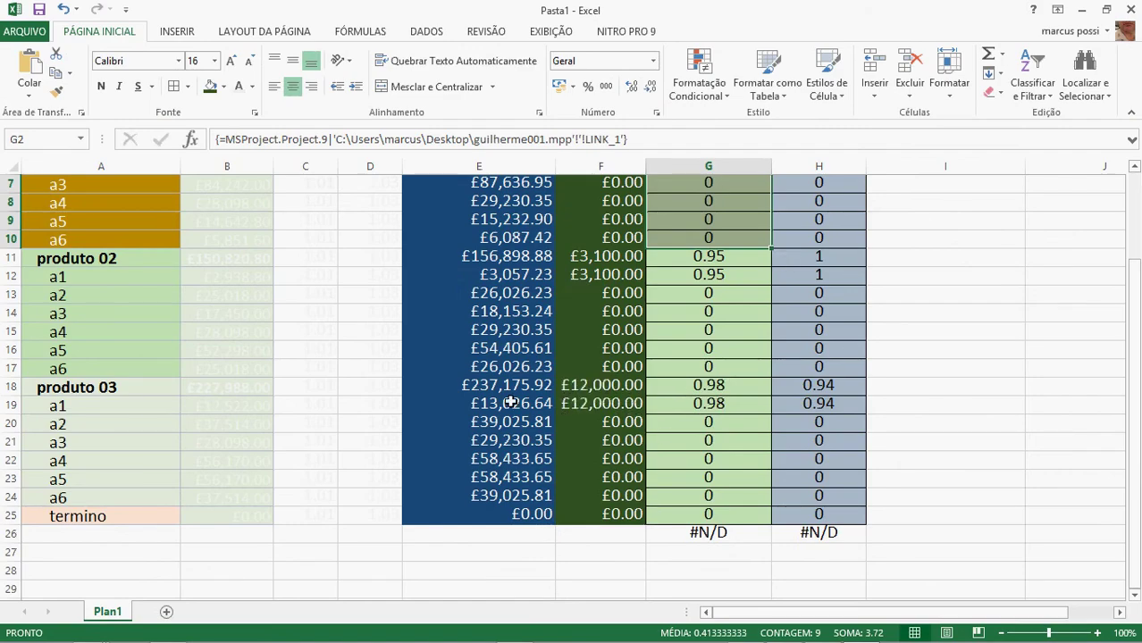
click(586, 404)
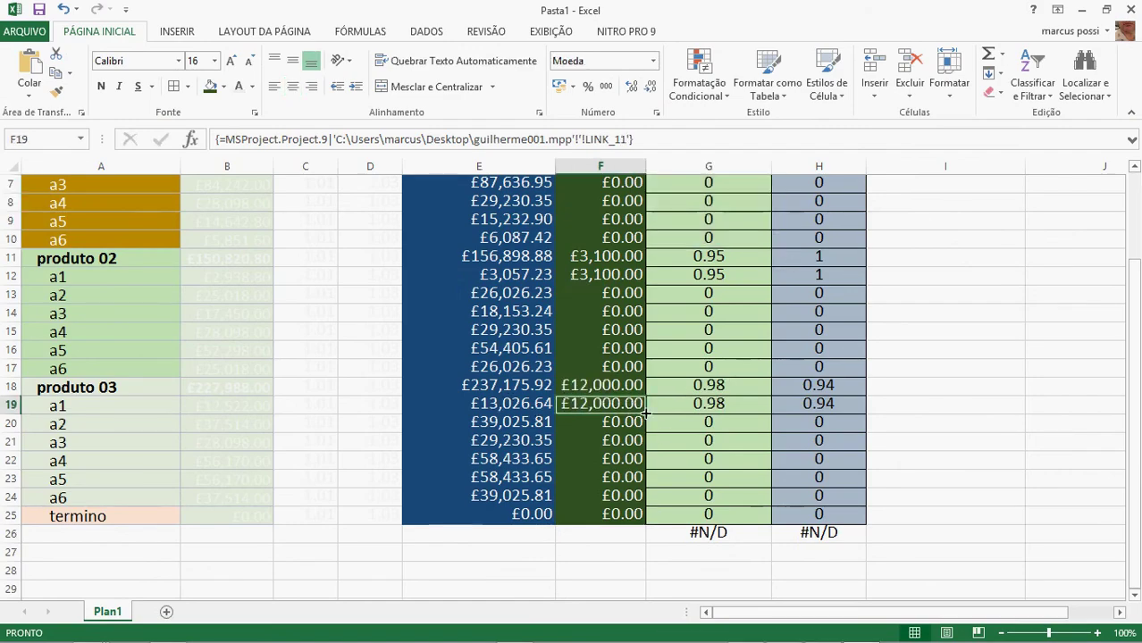
click(707, 407)
click(585, 407)
Switch to Project and set the Actual Cost of produto 03's task a1 to 10000
key(alt+Tab)
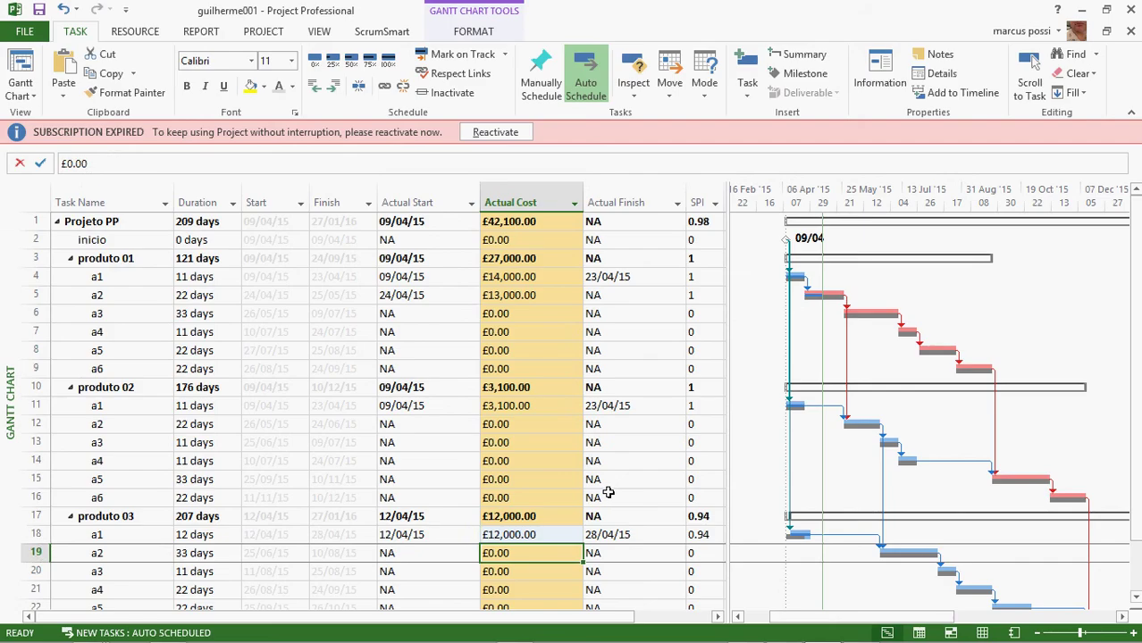
click(550, 534)
text(10,000)
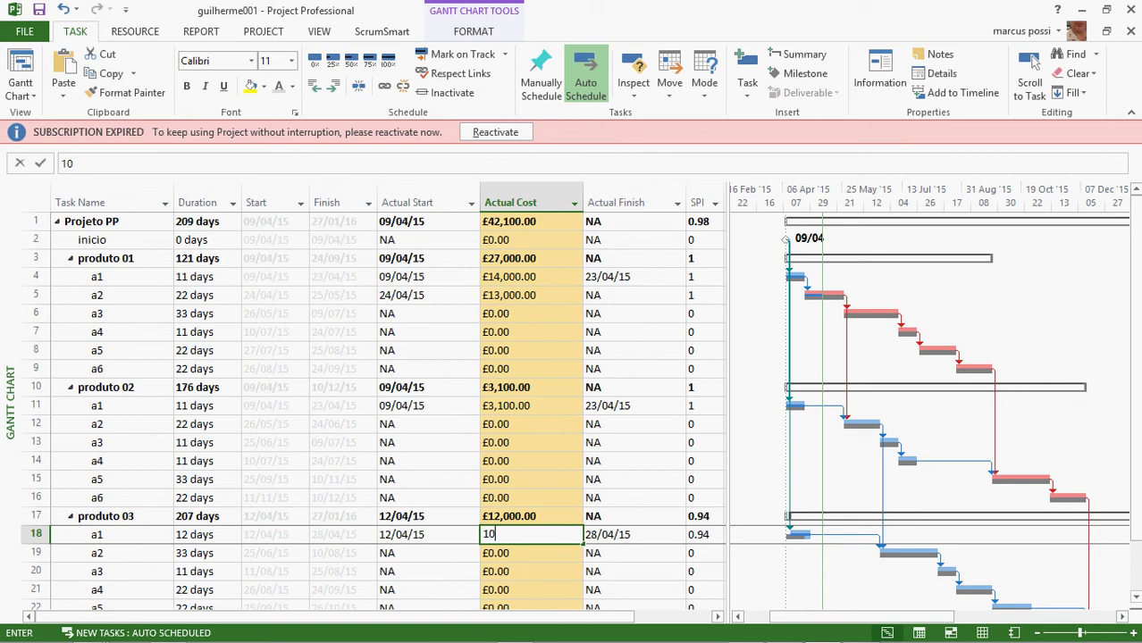
click(550, 498)
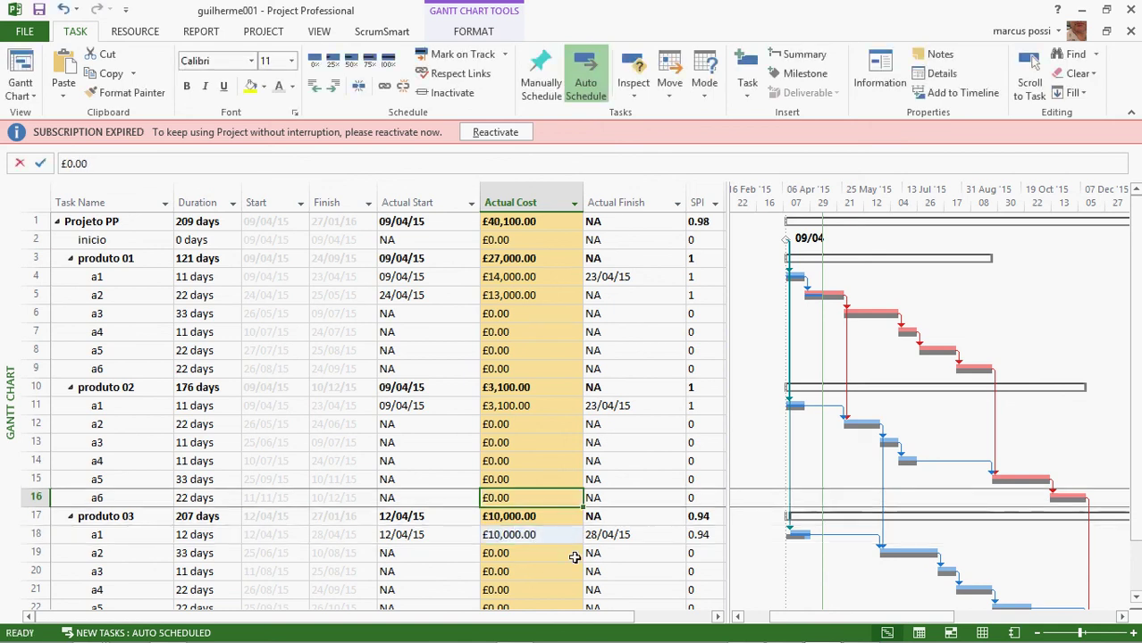
Switch to Excel and recheck the Indicador de sucesso $$$ of produto 03's task a1 in G19
key(alt+Tab)
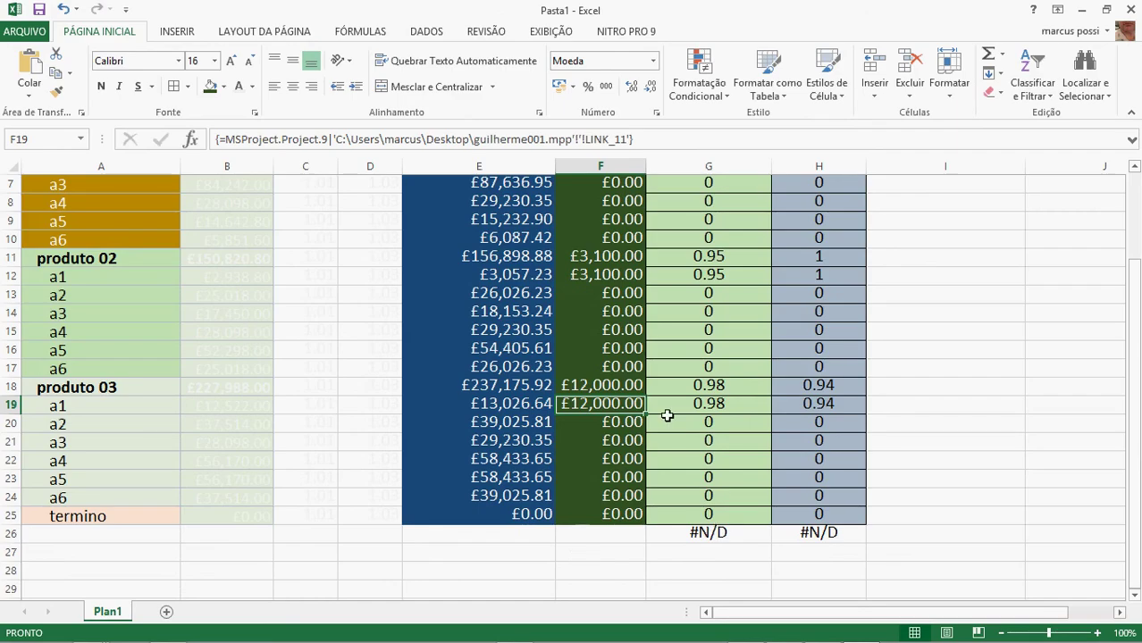
click(741, 409)
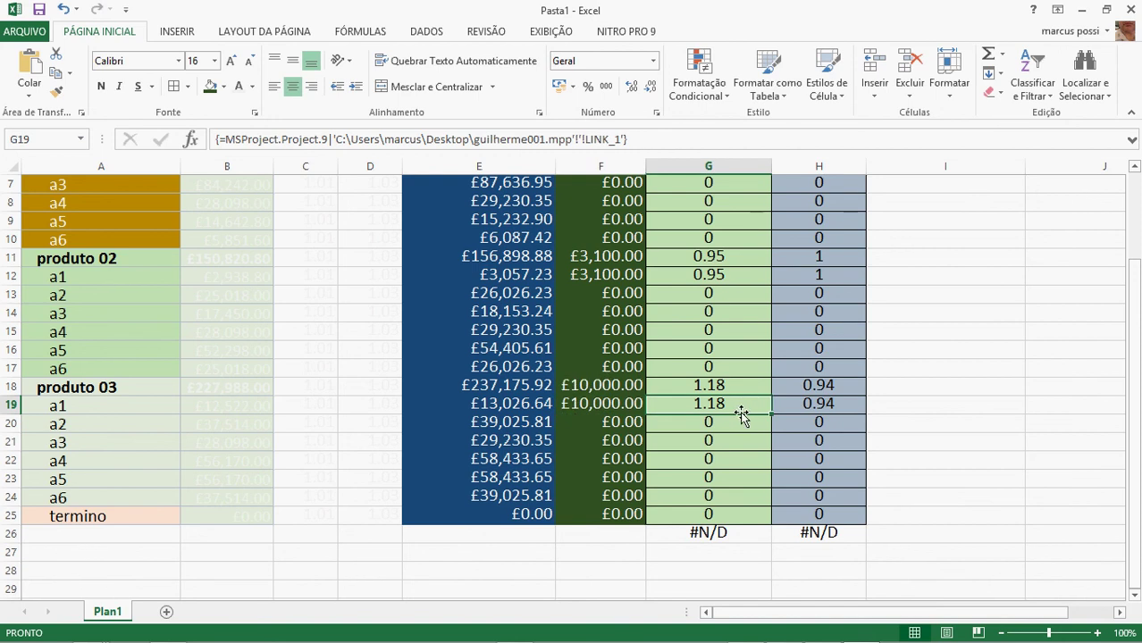
key(alt)
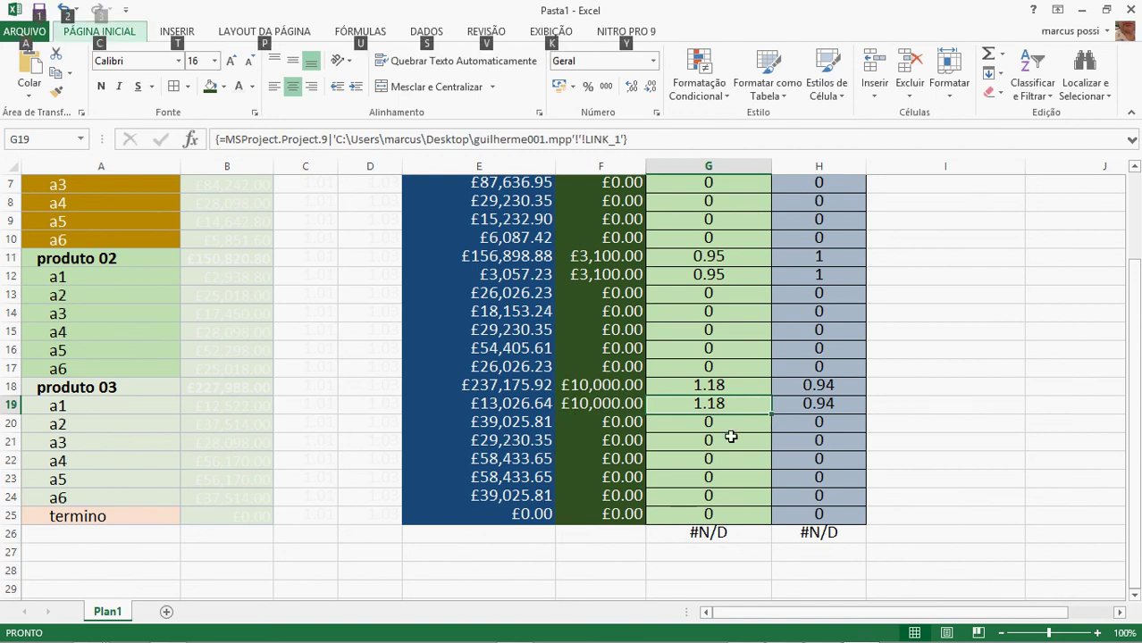
Switch to Project and shade the Actual Start, Actual Finish and SPI columns with a green background
key(alt+Tab)
key(Down)
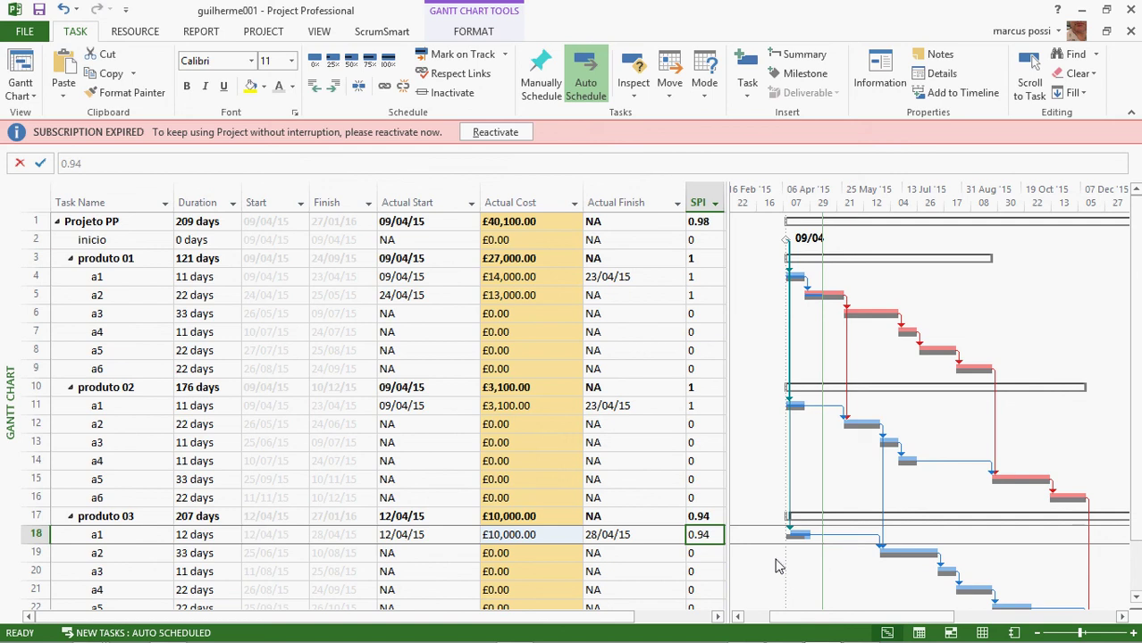
click(699, 198)
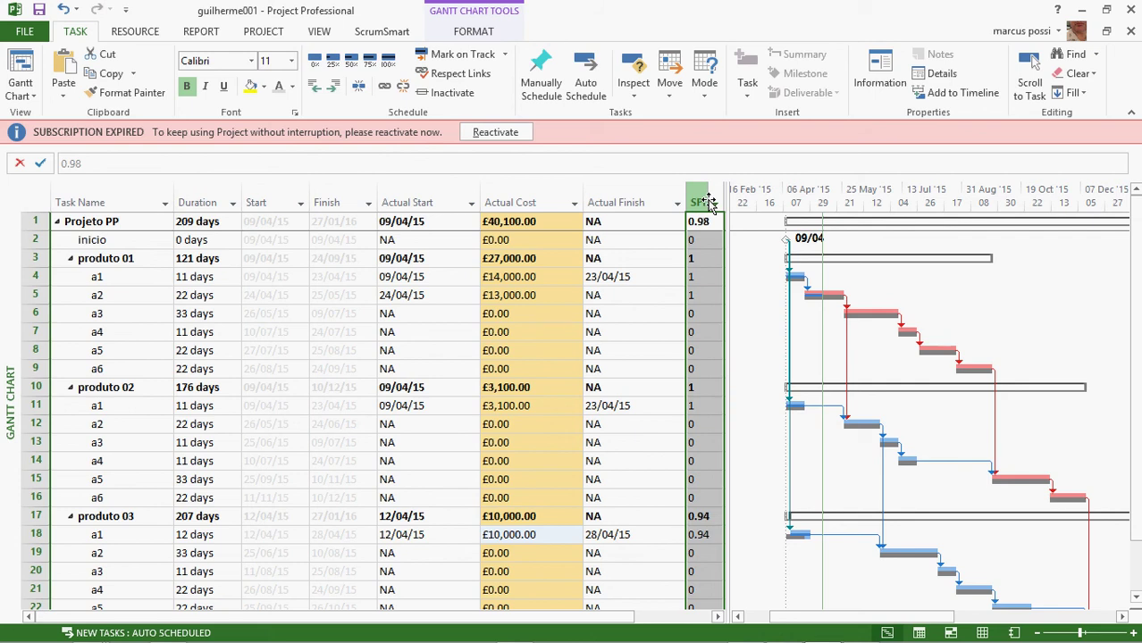
ctrl+click(614, 199)
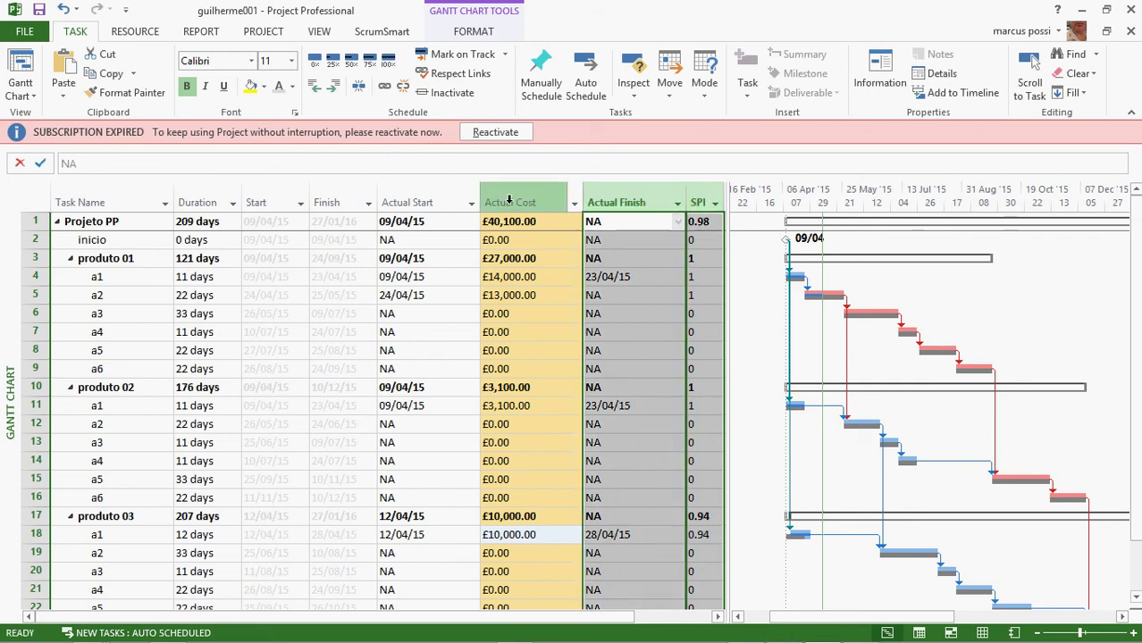
ctrl+click(427, 198)
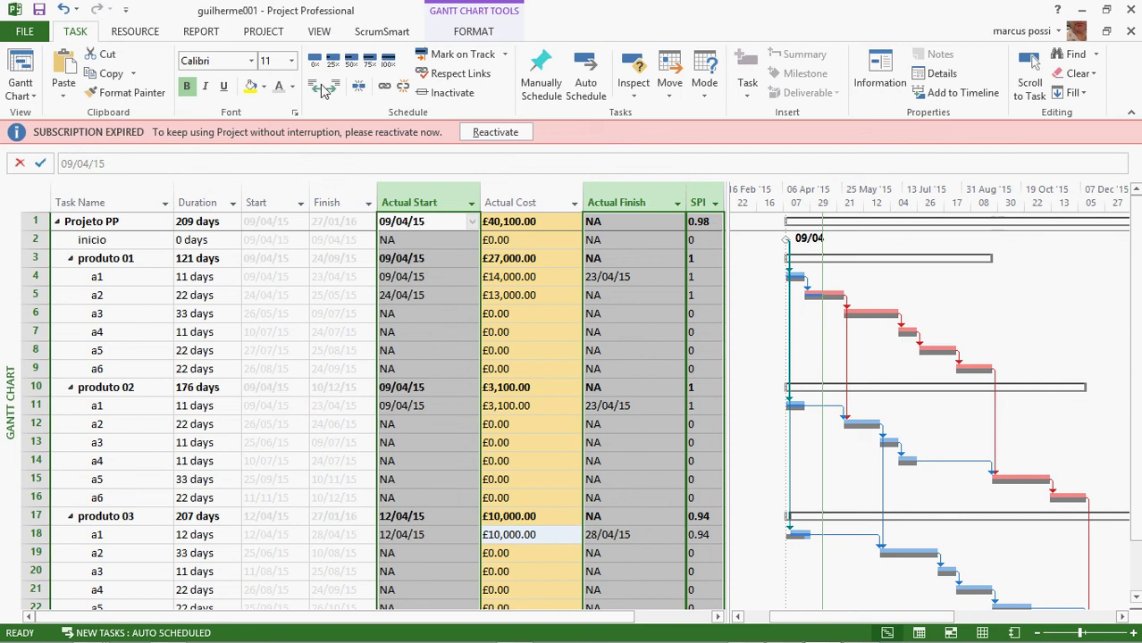
click(264, 87)
click(369, 166)
click(640, 279)
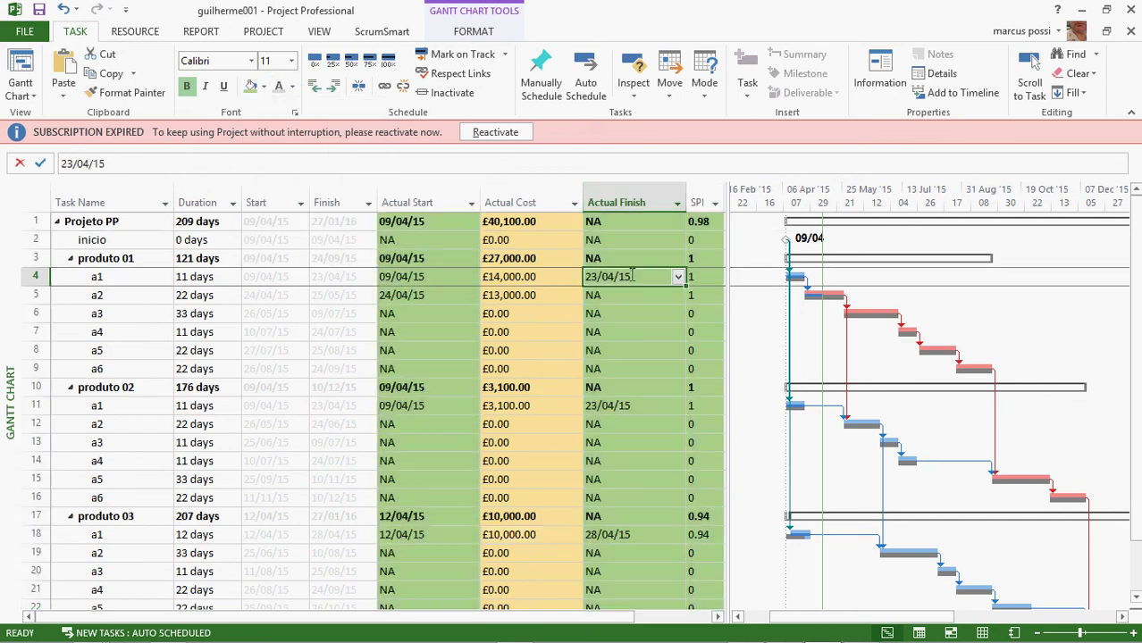
click(528, 200)
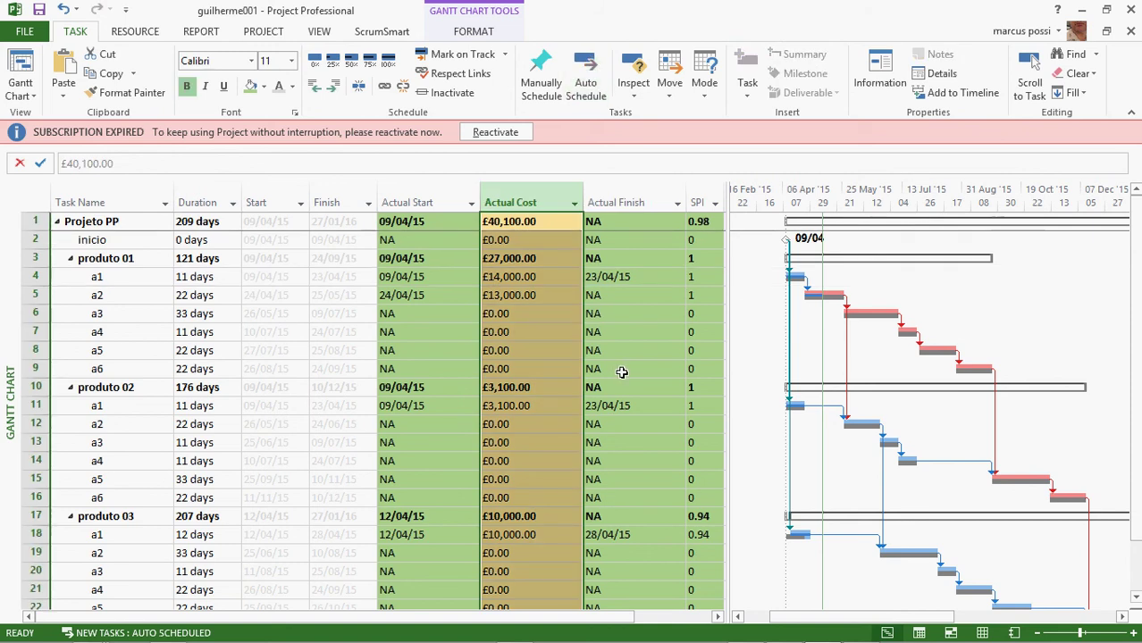
Switch to Excel and review the Valor de Custo Final, Custo Real and Indicador de sucesso $$$ columns
key(alt+Tab)
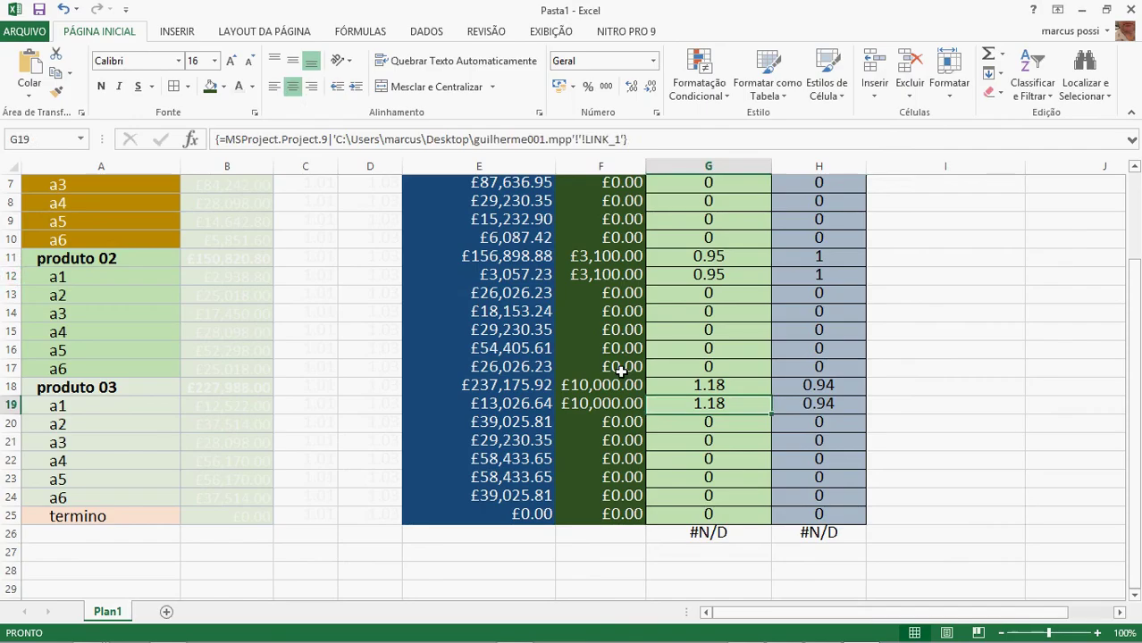
click(974, 277)
scroll(975, 277, up, 2)
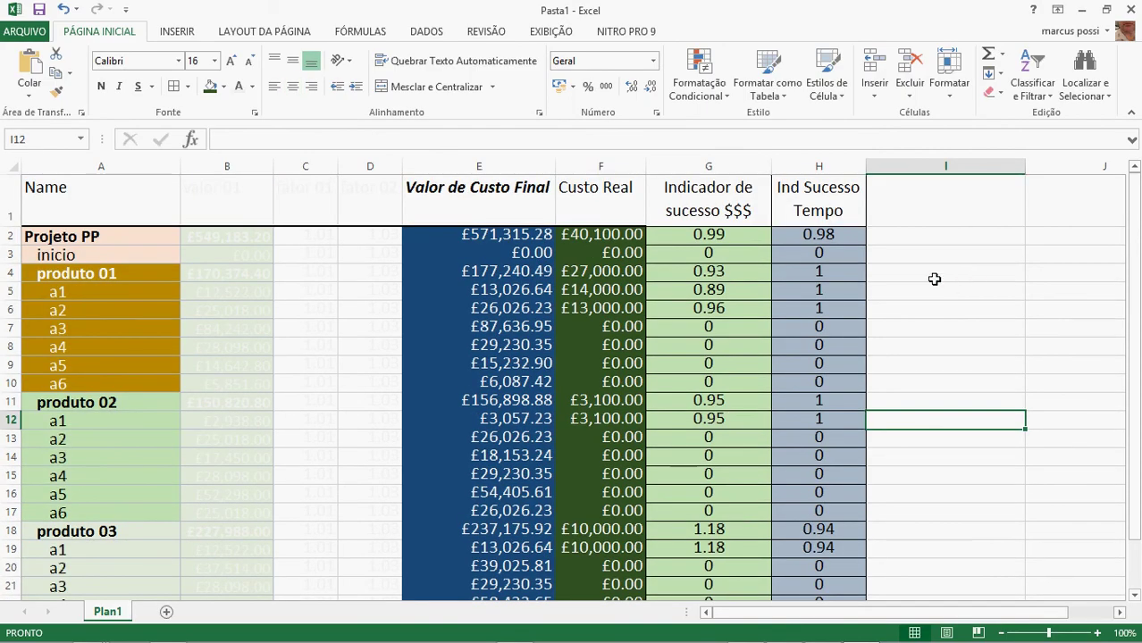
click(517, 164)
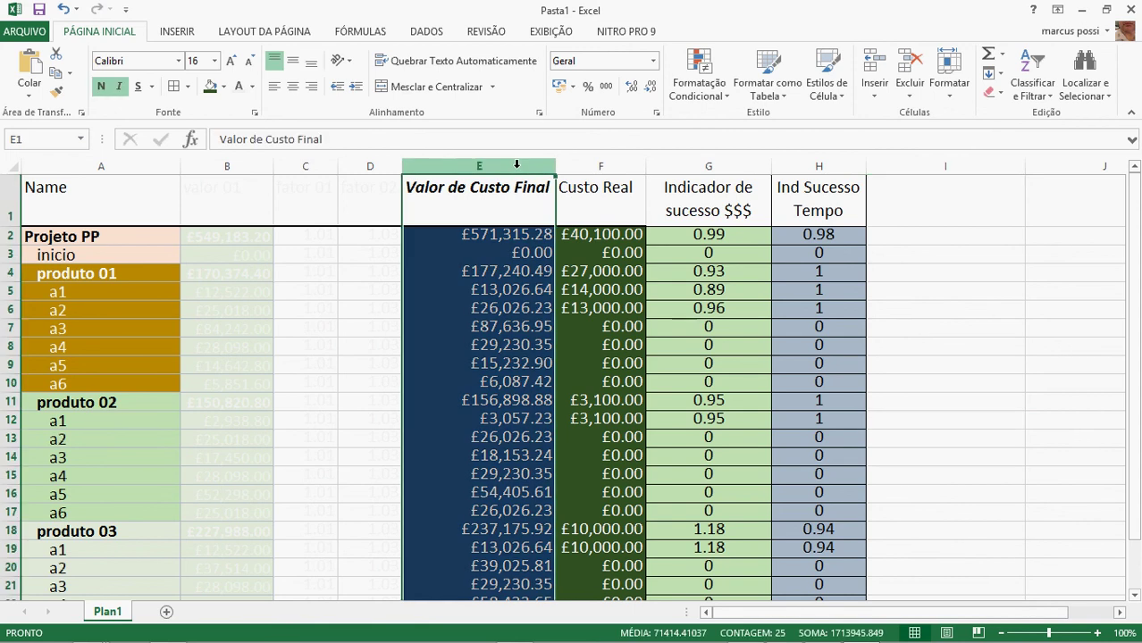
click(577, 165)
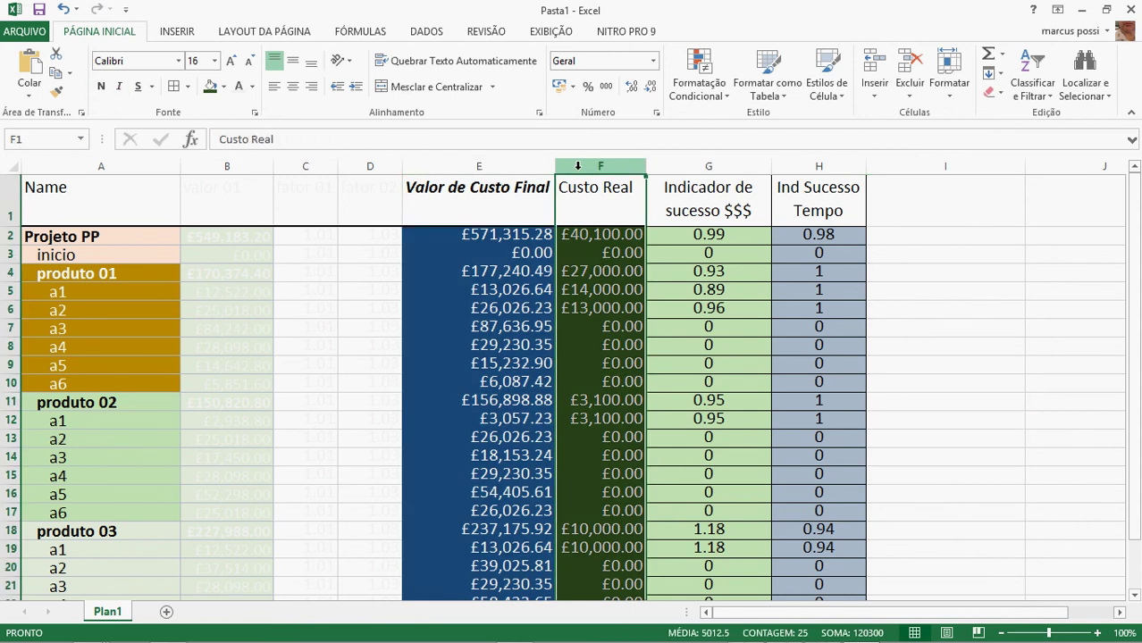
click(684, 164)
click(972, 233)
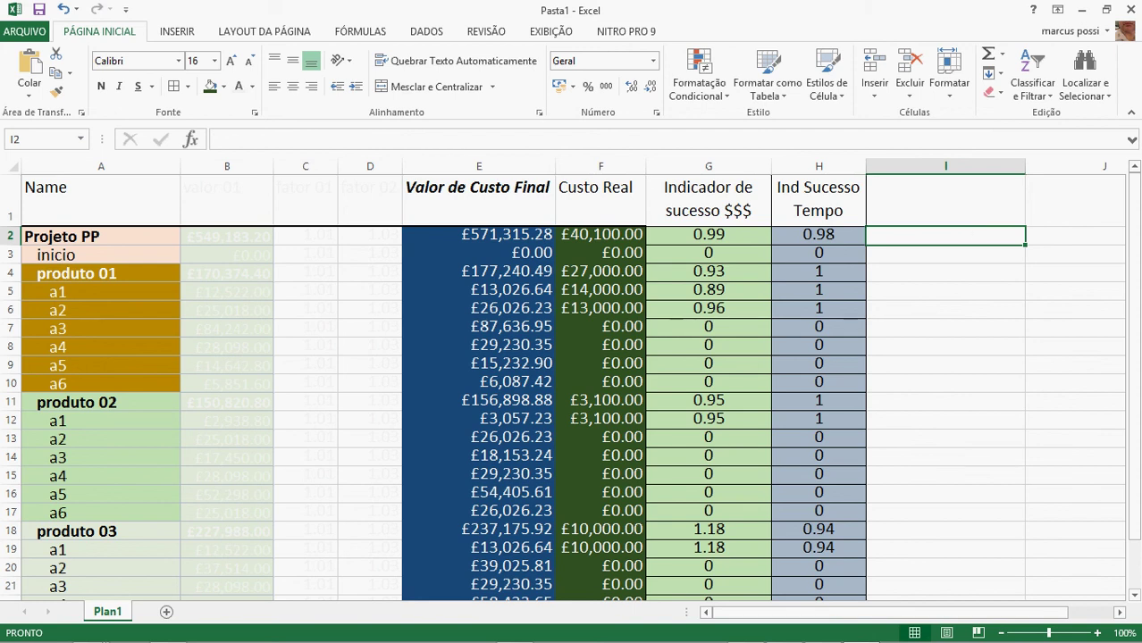
Switch to Project, save the project file and close it
mouse_move(1091, 17)
click(1083, 11)
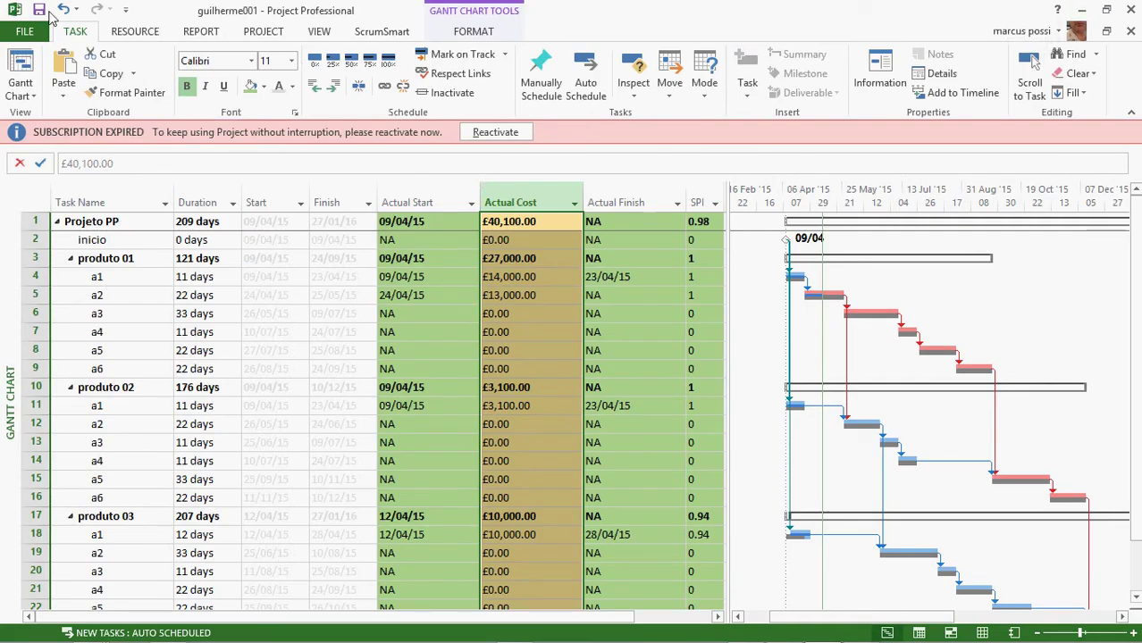
click(40, 10)
click(1132, 10)
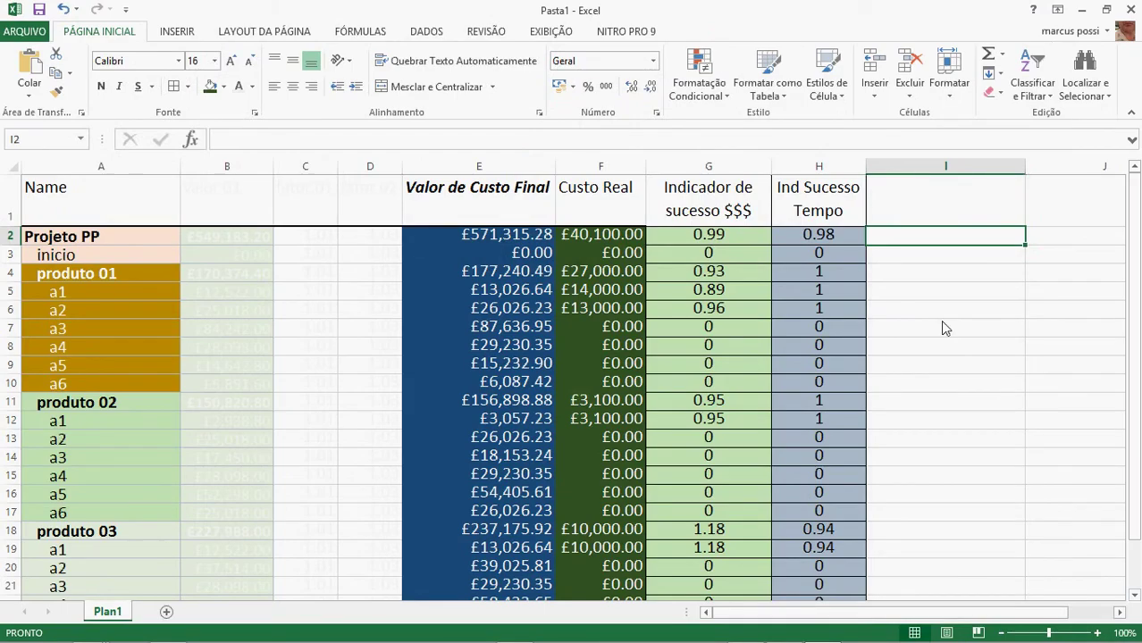
Save the workbook on the Desktop under the name guilherme-001 as an Excel workbook
click(942, 325)
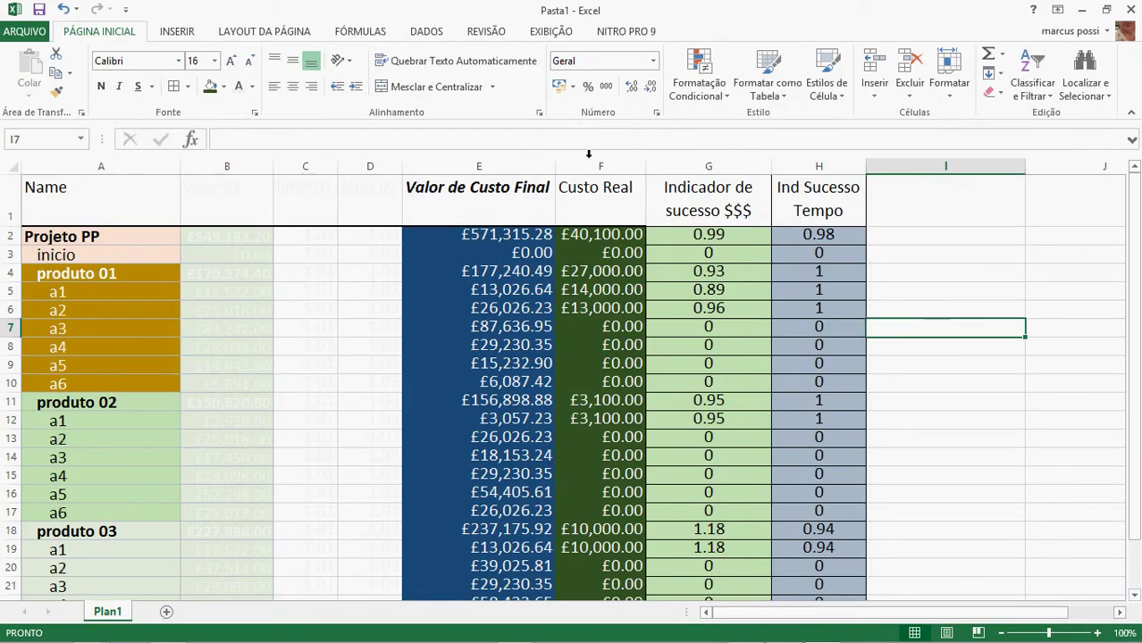
click(37, 40)
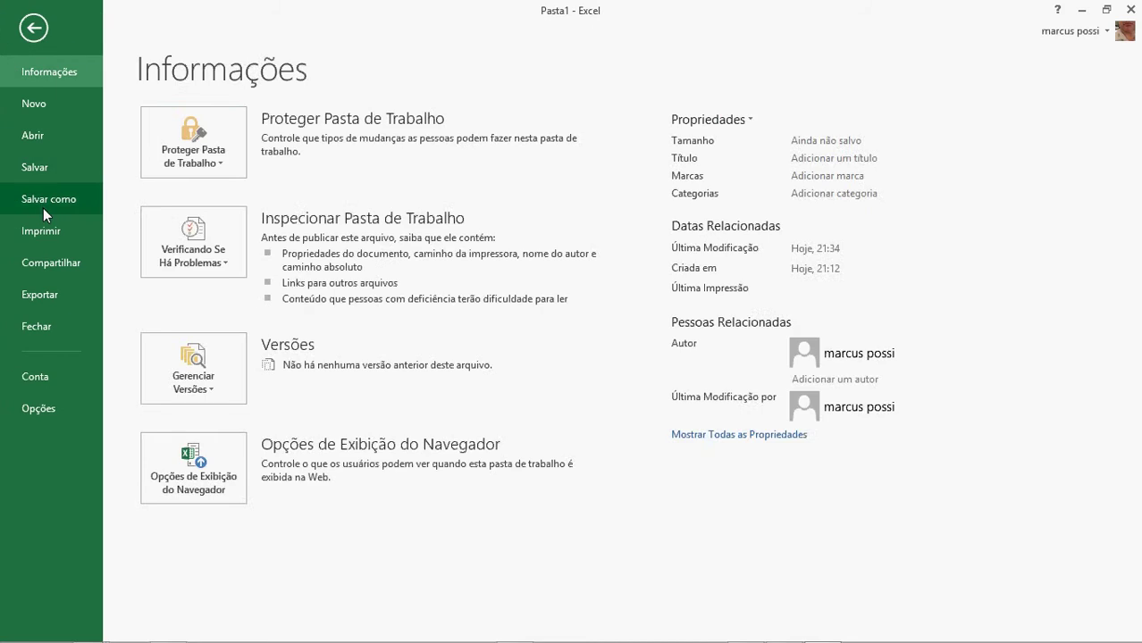
click(43, 201)
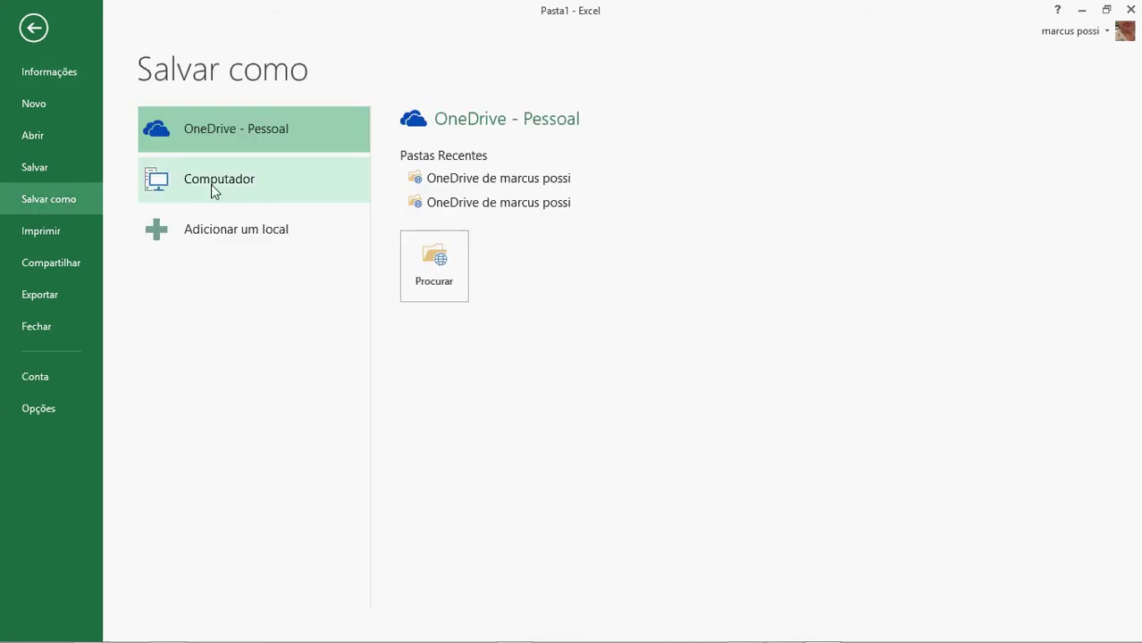
click(211, 184)
click(463, 217)
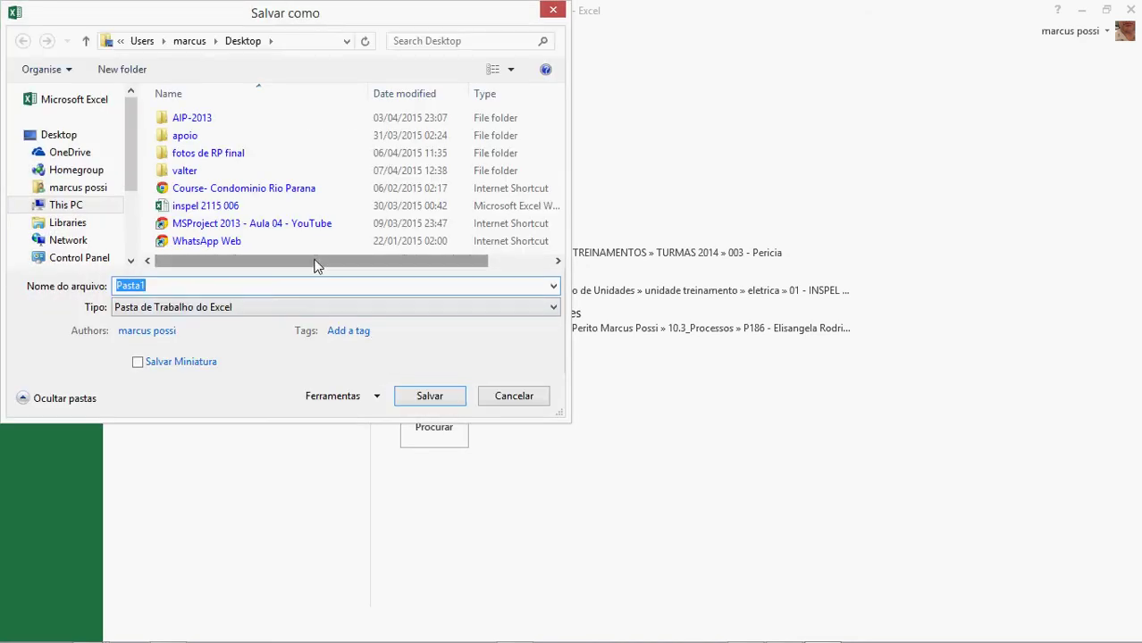
text(guilherme)
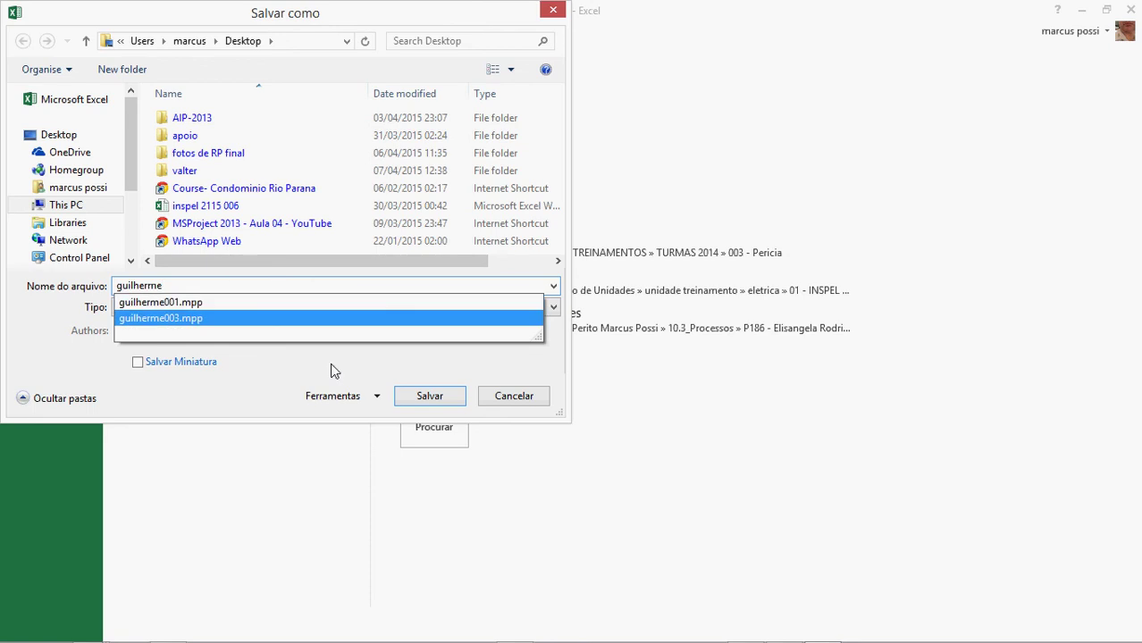
text(-001)
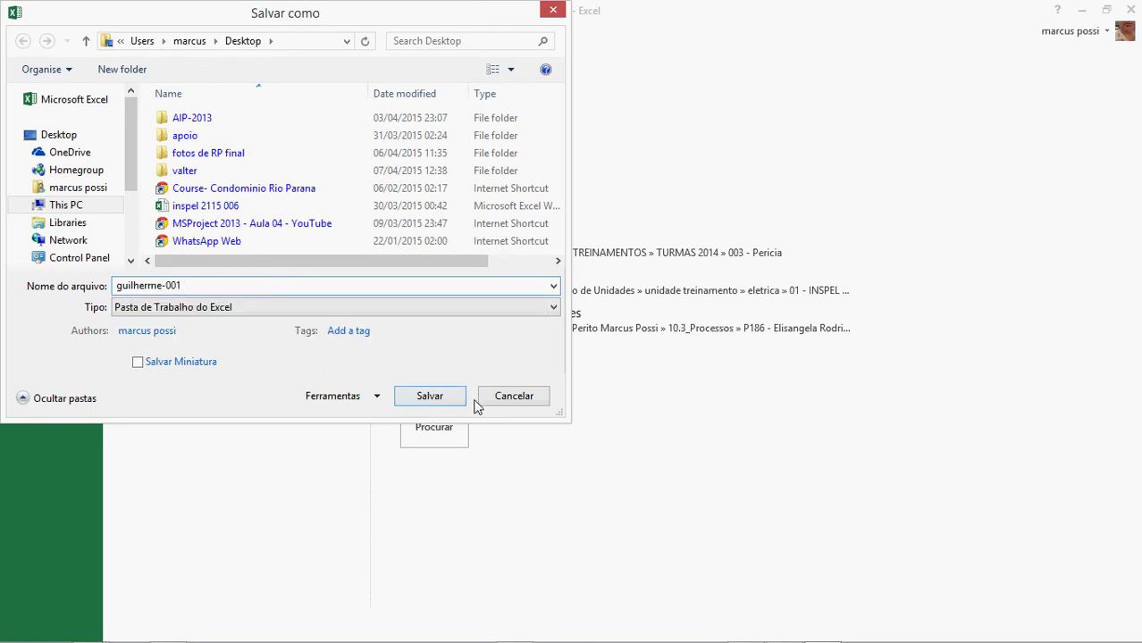
click(430, 396)
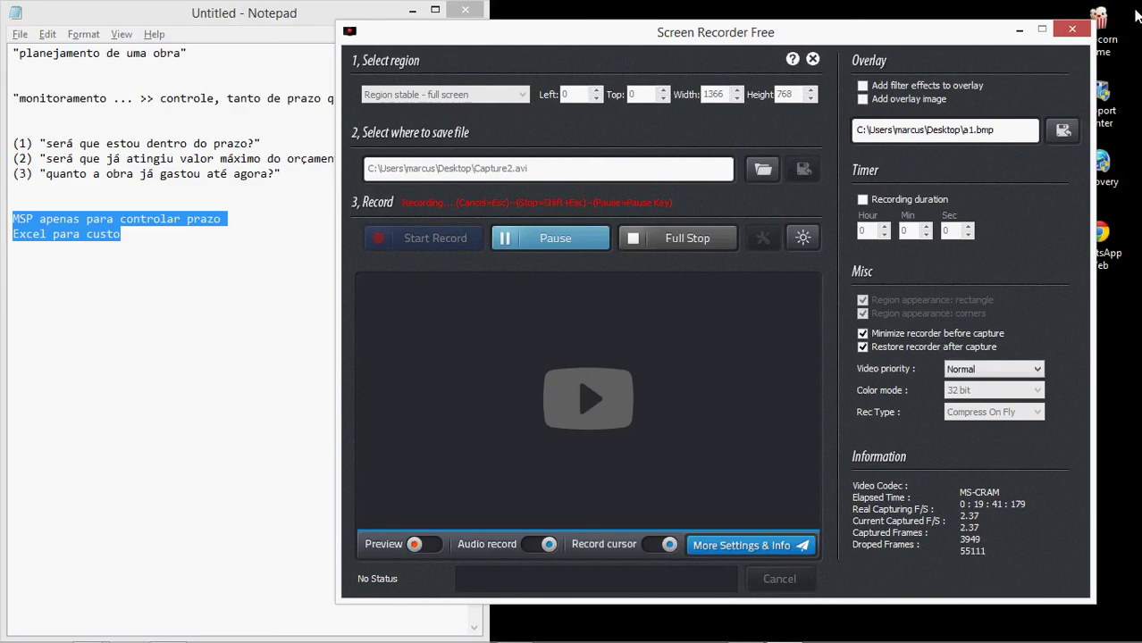
Move the guilherme-001 workbook to an empty area of the desktop and open it with its linked content enabled
click(1020, 30)
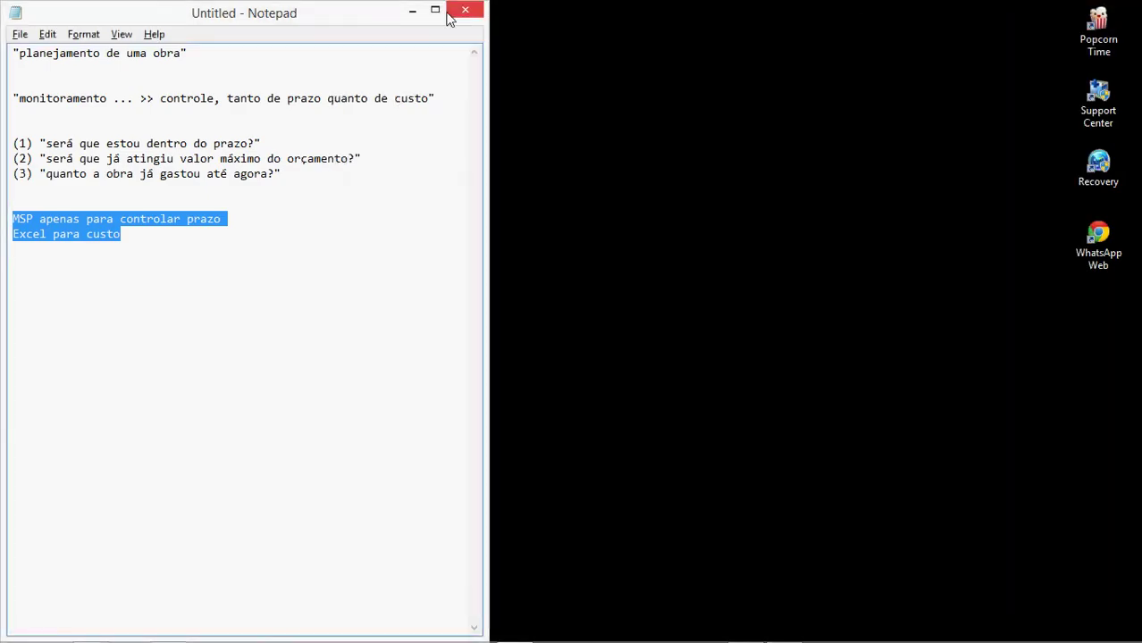
click(412, 10)
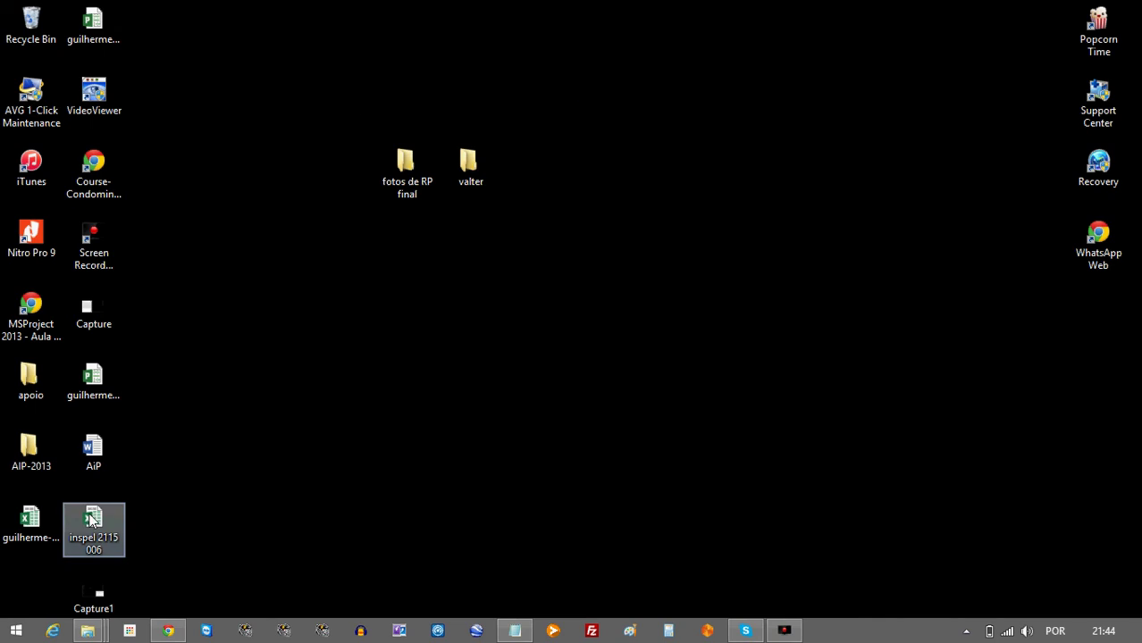
drag(55, 529, 786, 339)
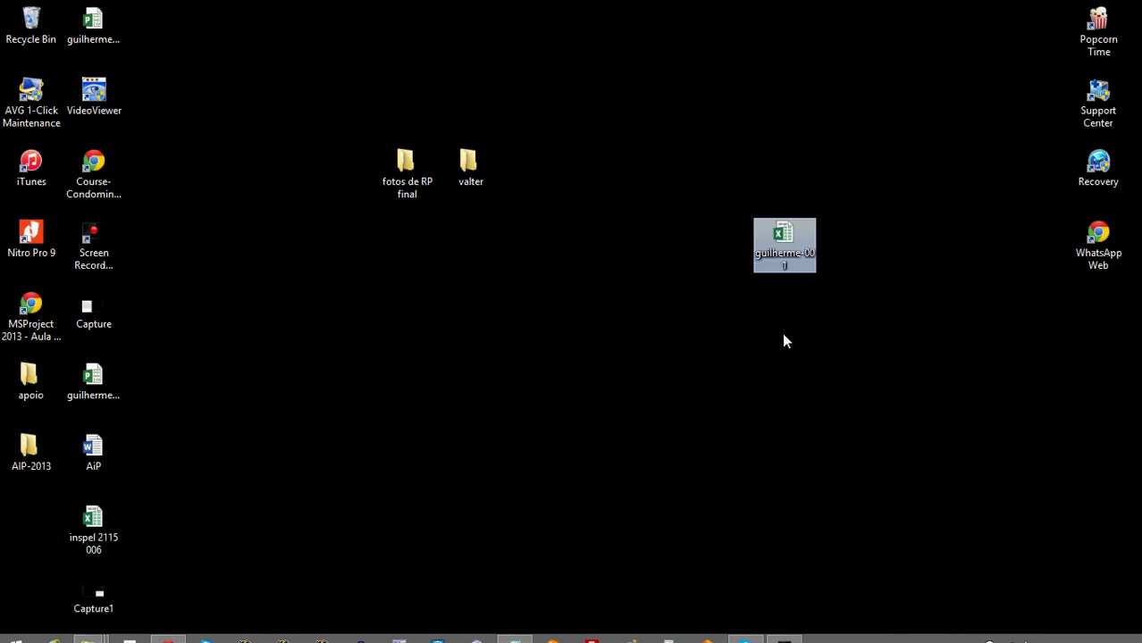
double_click(786, 254)
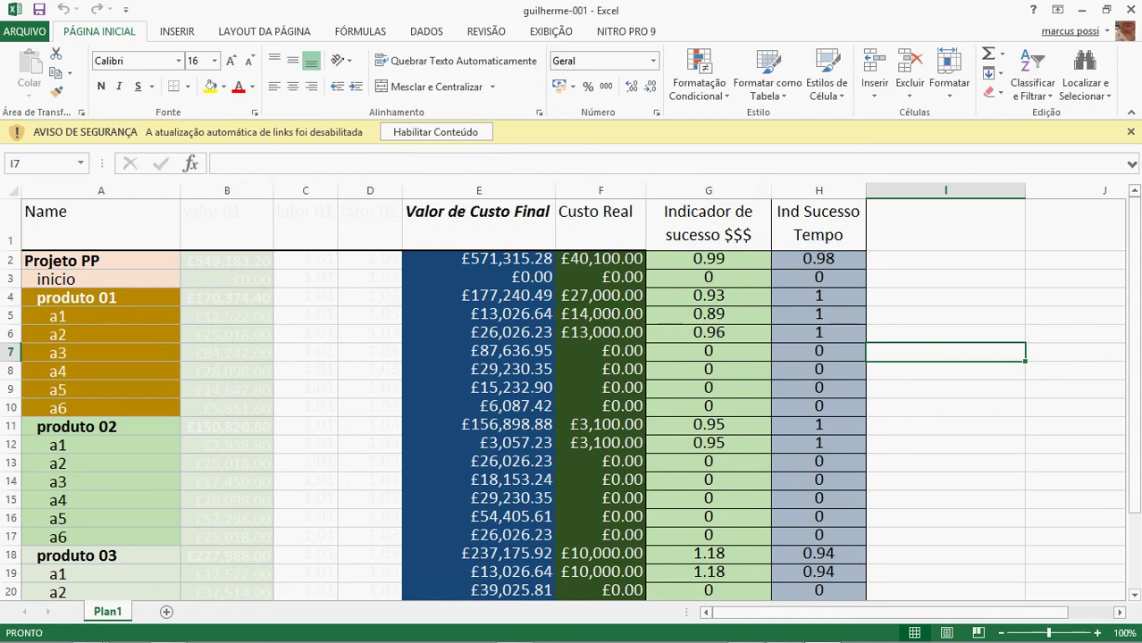
click(432, 134)
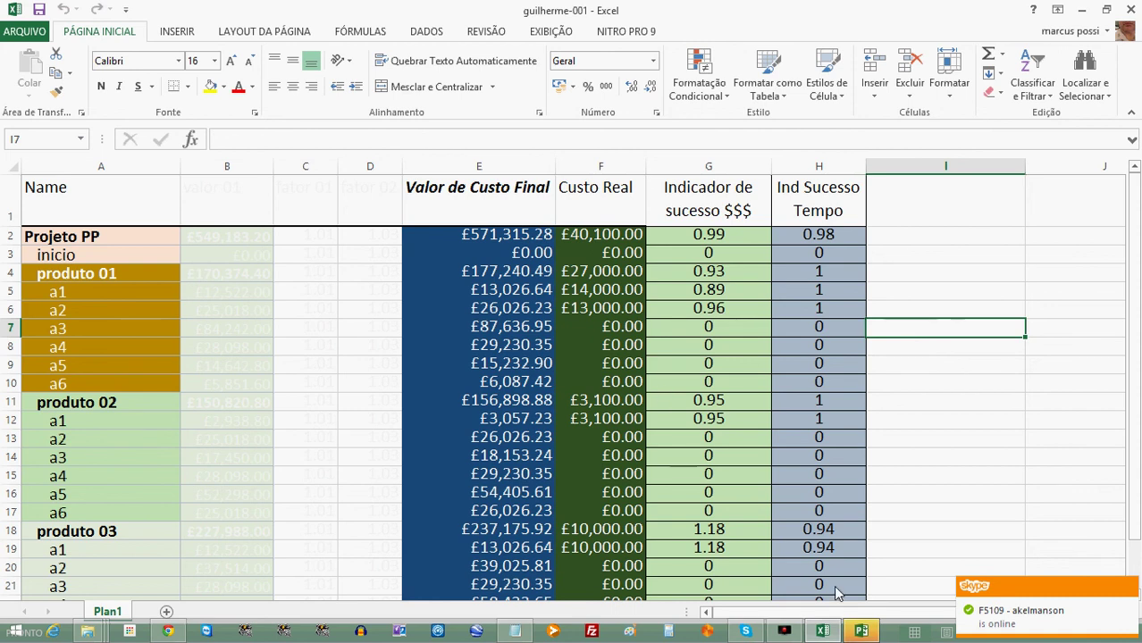
Switch to Project, choose to re-establish the links of guilherme001, and keep the Pasta1 links instead of deleting them
click(861, 632)
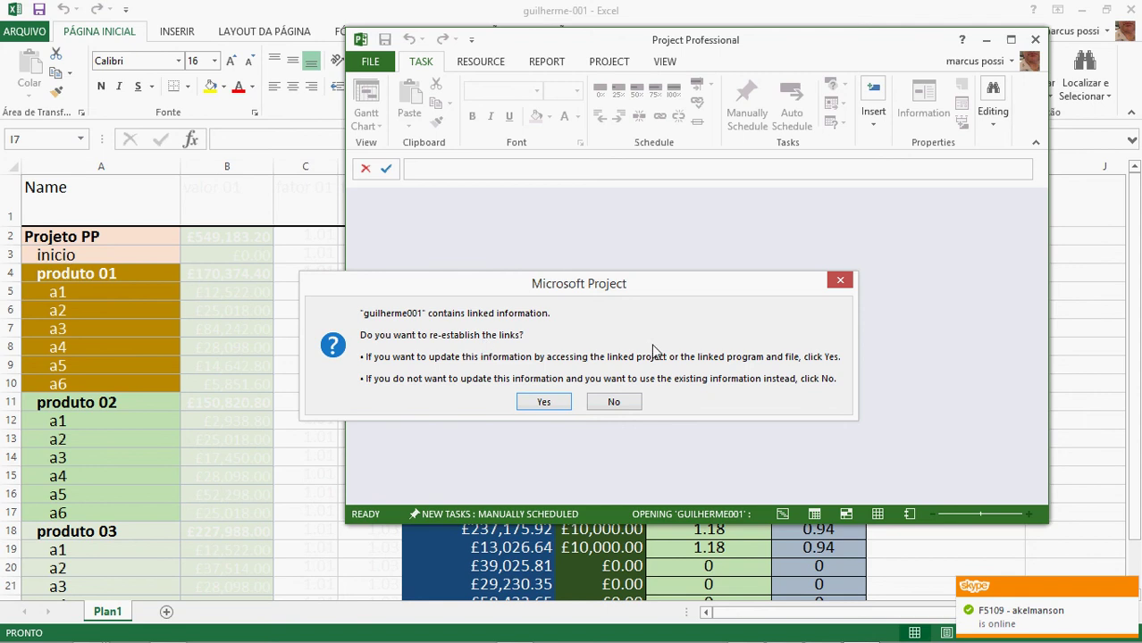
click(543, 403)
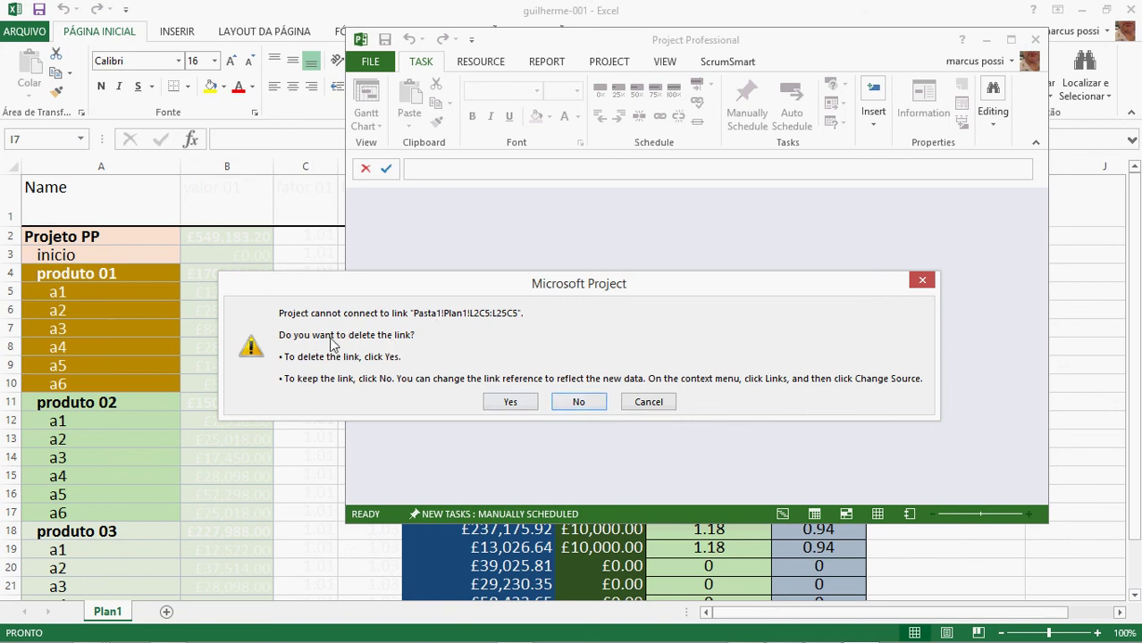
click(578, 401)
click(572, 403)
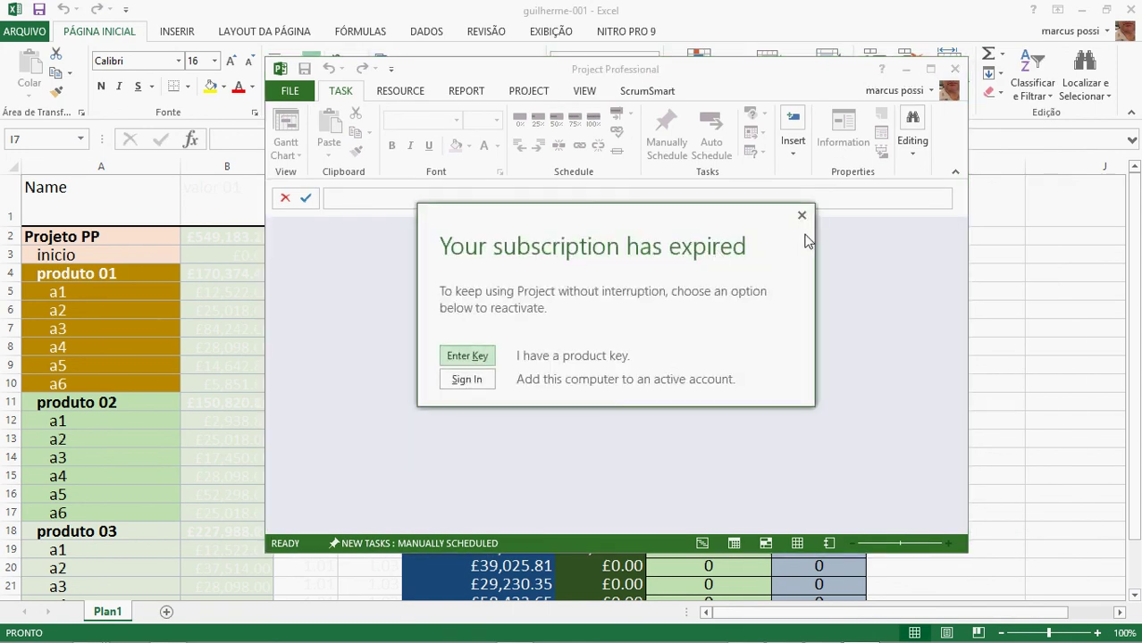
Dismiss the subscription notice, then resize and close the empty Project window
click(803, 218)
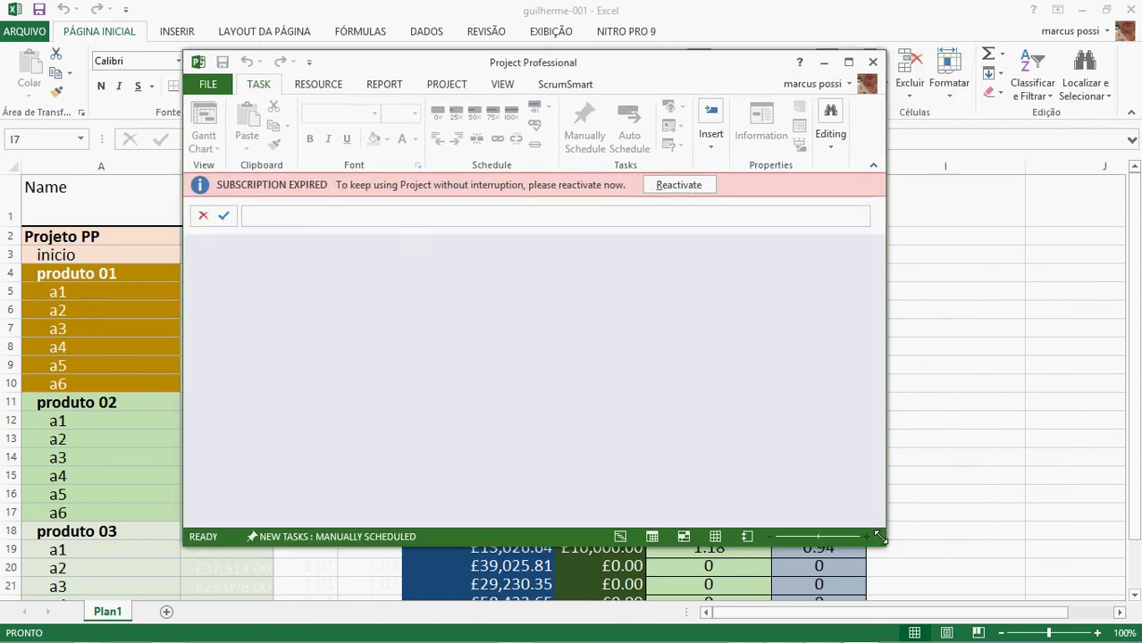
drag(879, 537, 694, 359)
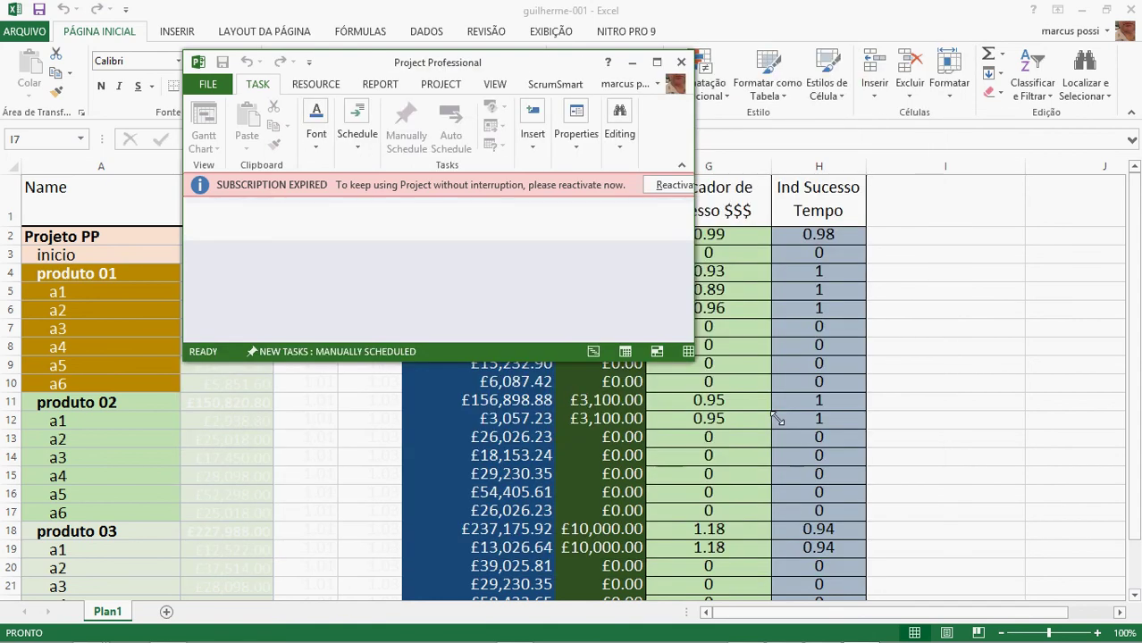
drag(777, 420, 967, 534)
click(908, 66)
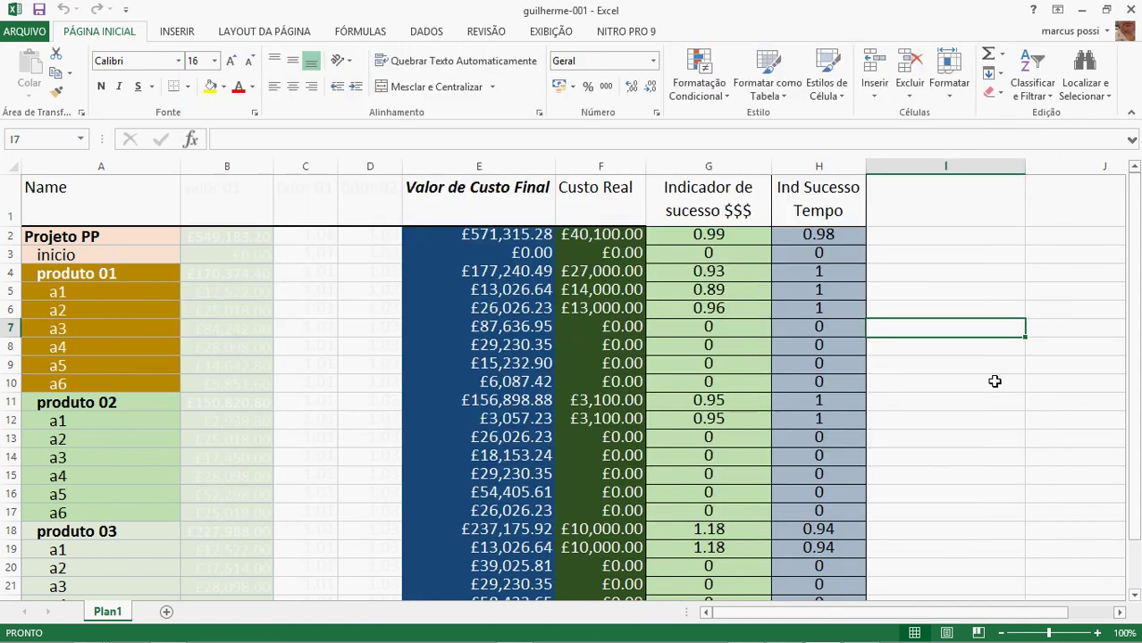
Close the guilherme-001 workbook in Excel and save its changes
click(1130, 9)
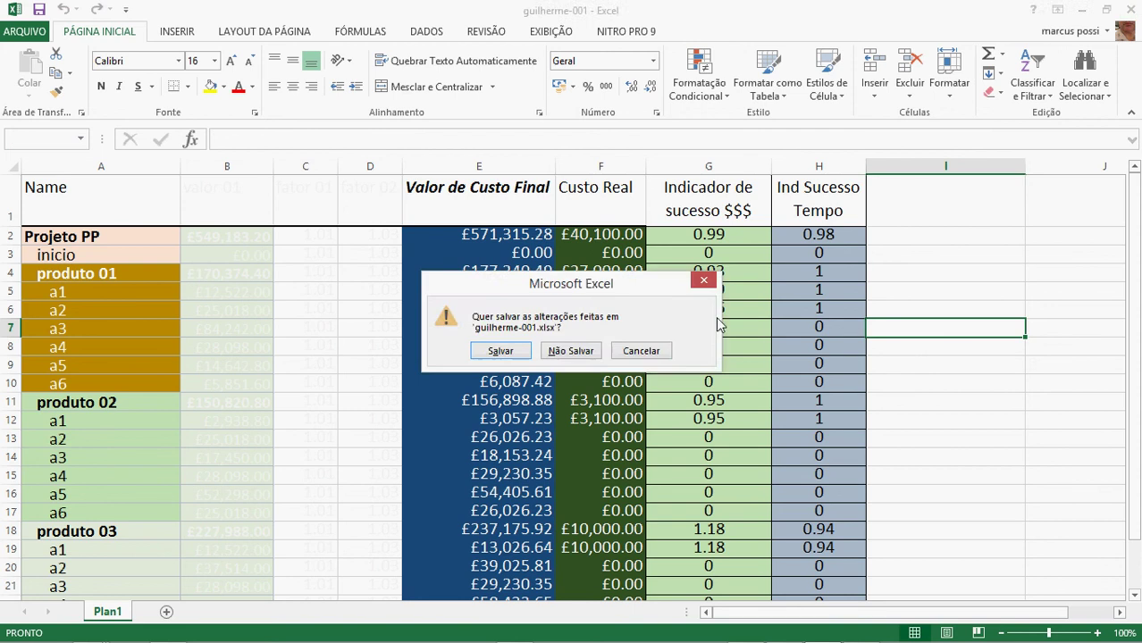
click(505, 349)
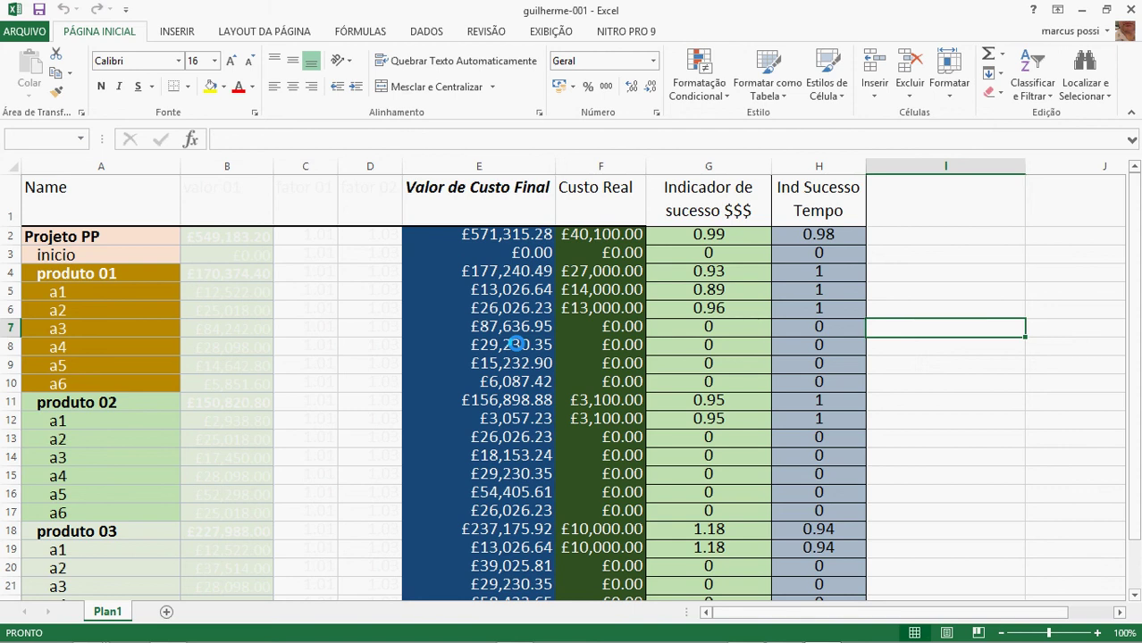
mouse_move(707, 632)
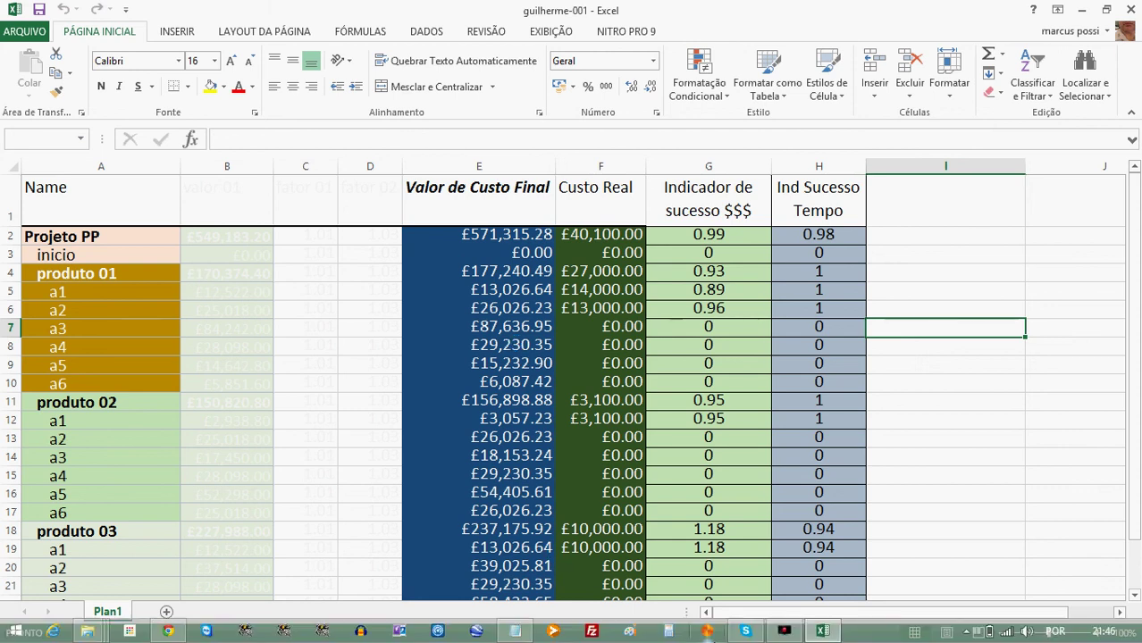